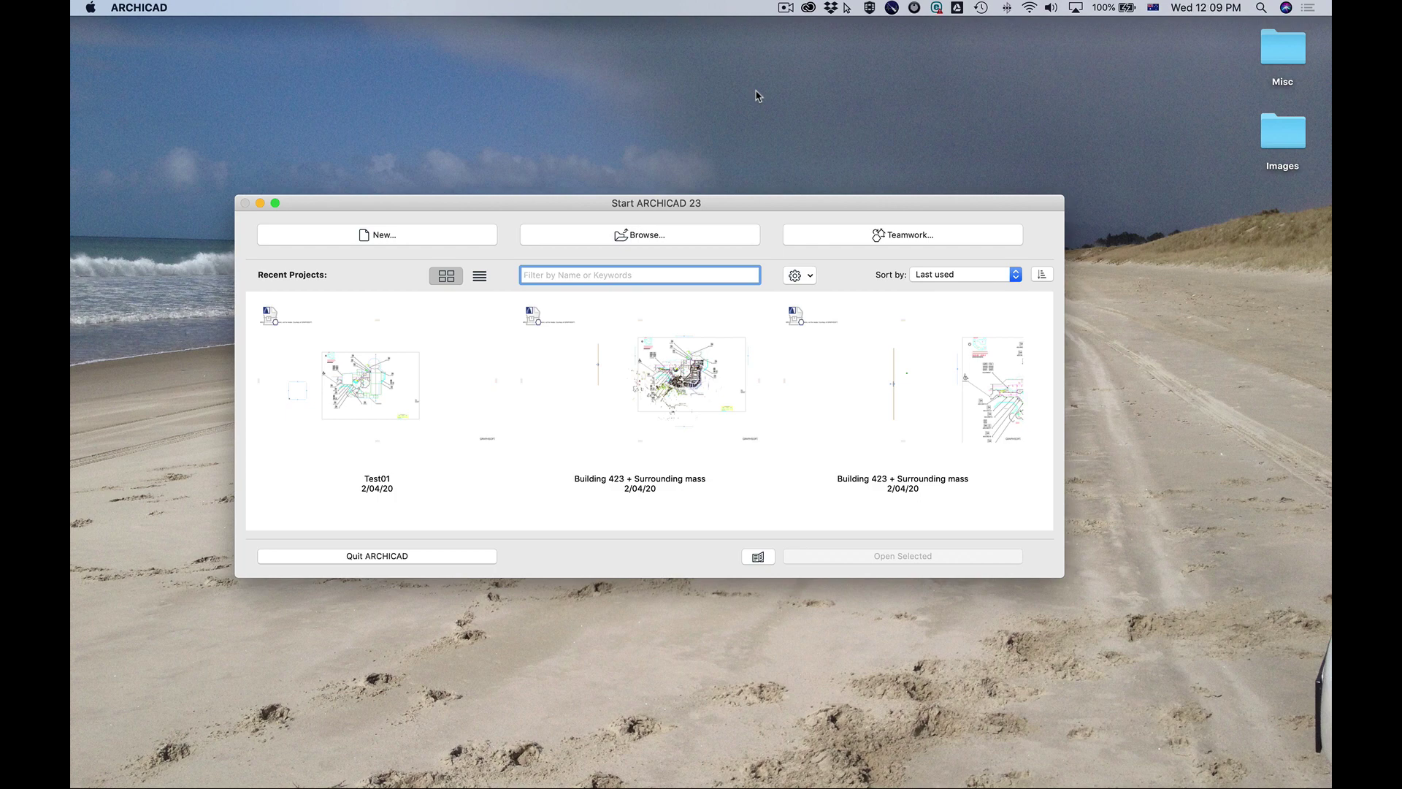
Create a new project from ARCHICAD 23 Template.tpl using the Default Profile work environment
mouse_move(786, 344)
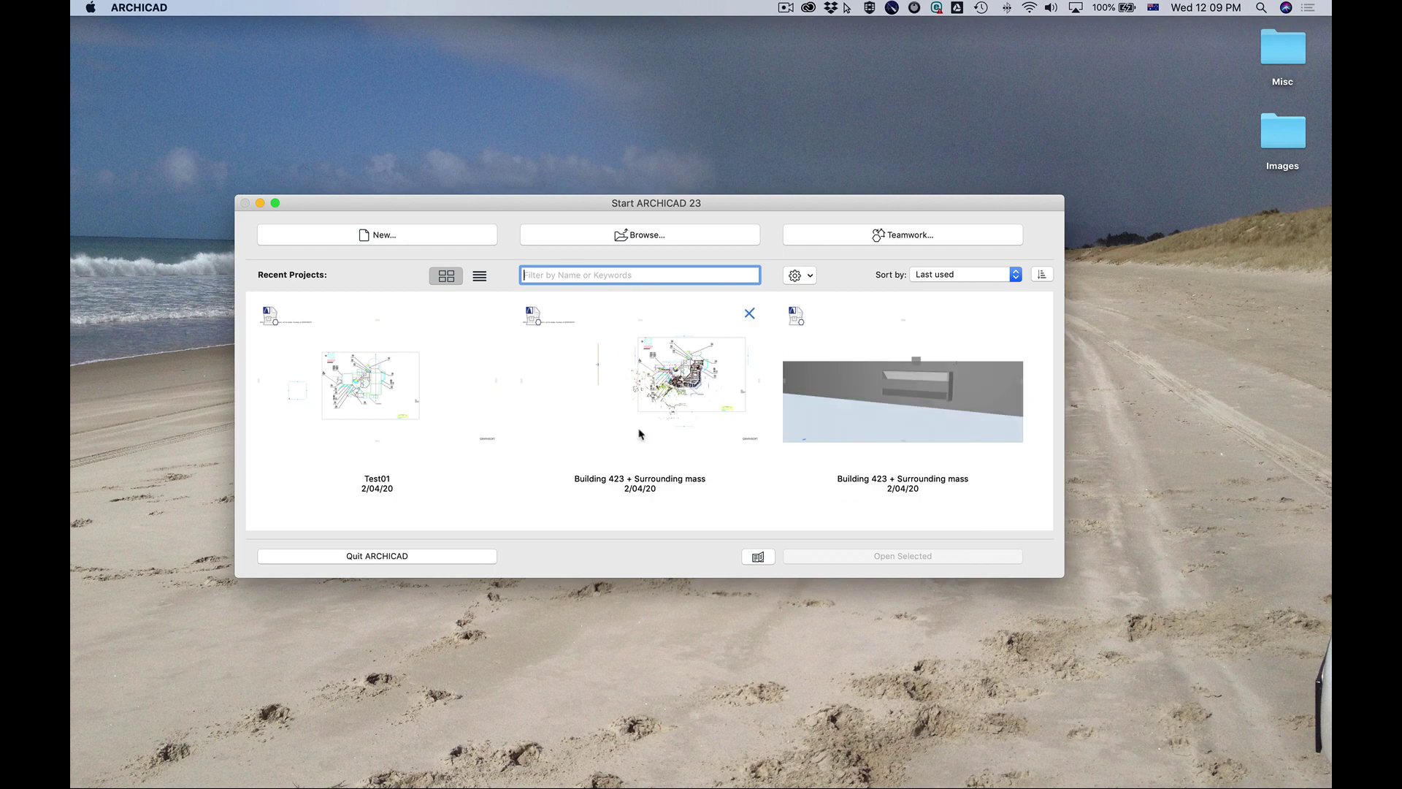
left_click(367, 233)
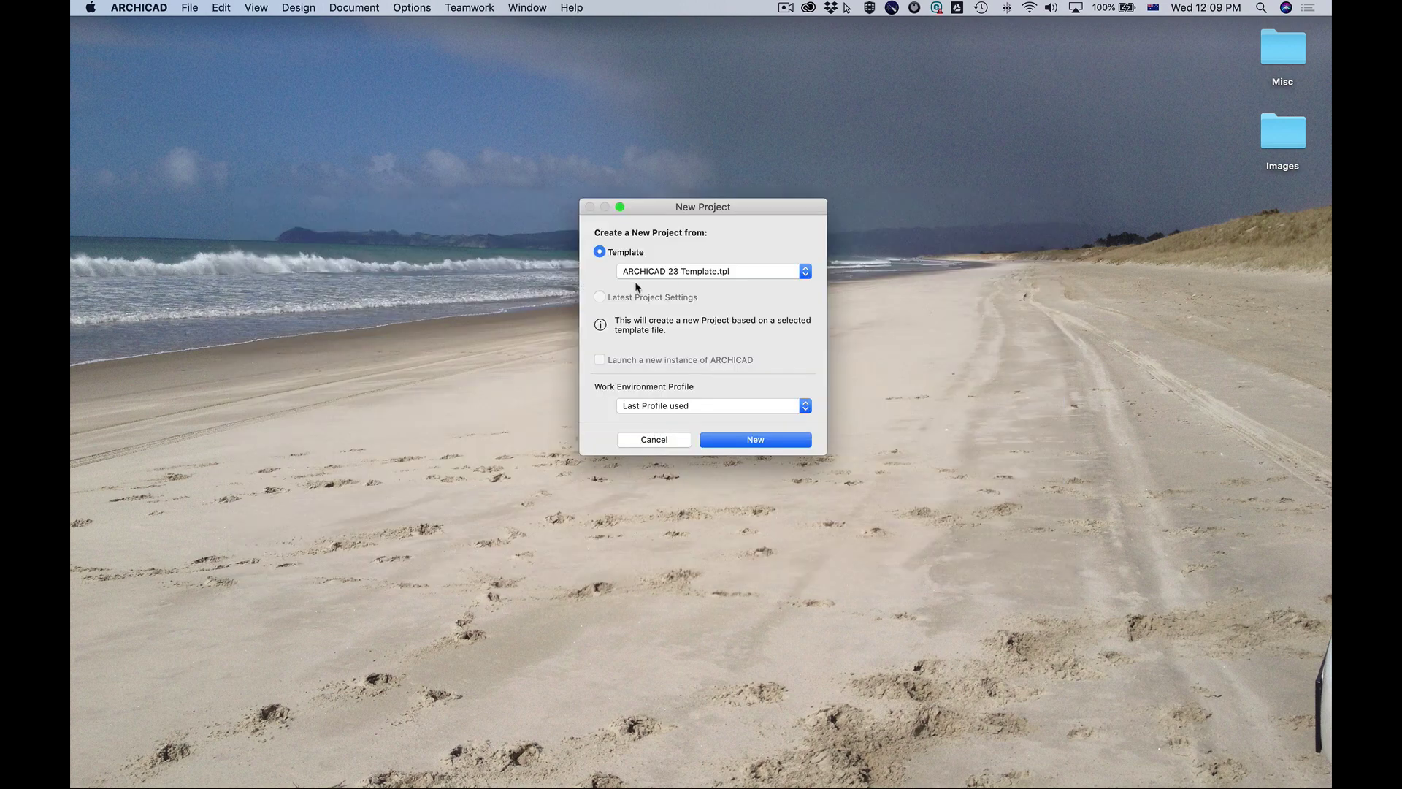
left_click(697, 271)
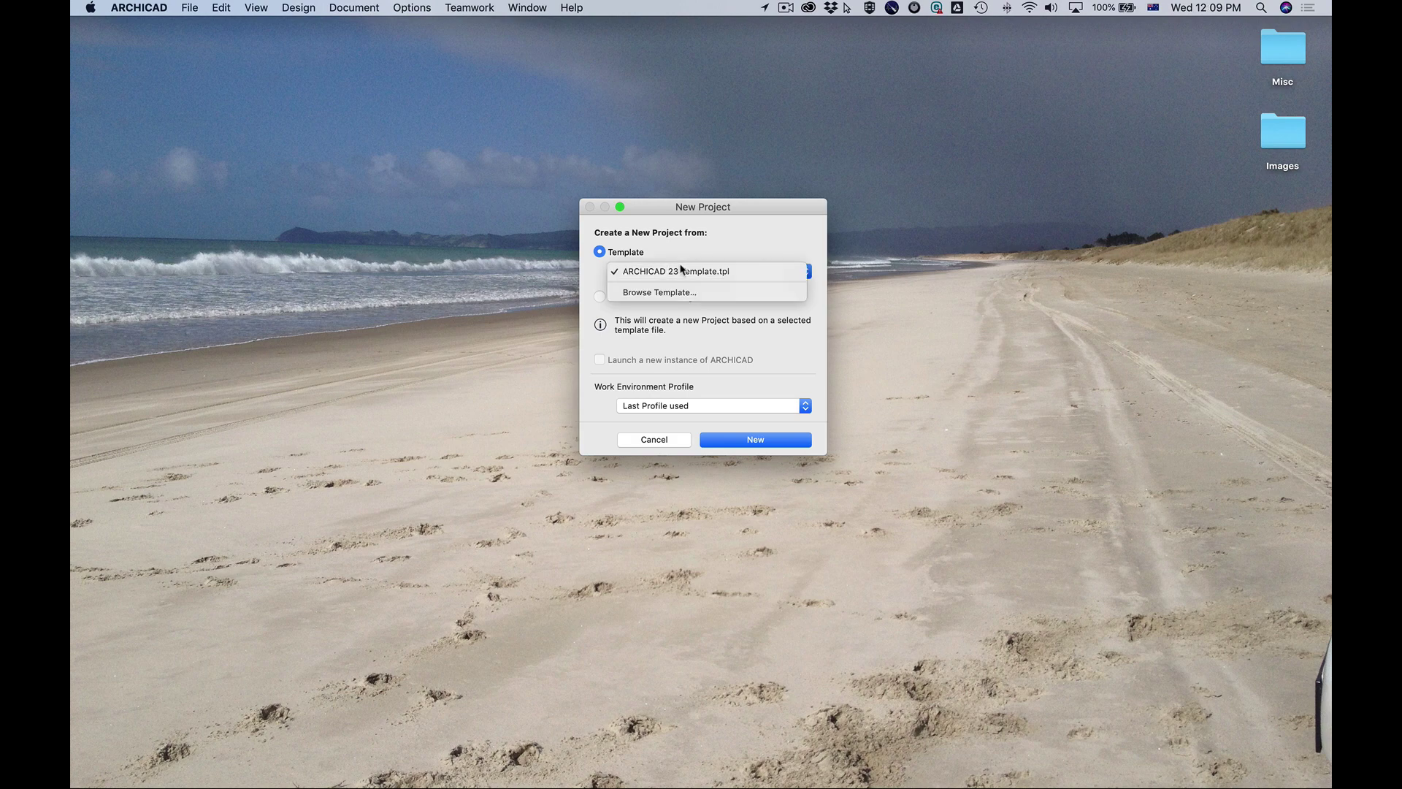
left_click(693, 341)
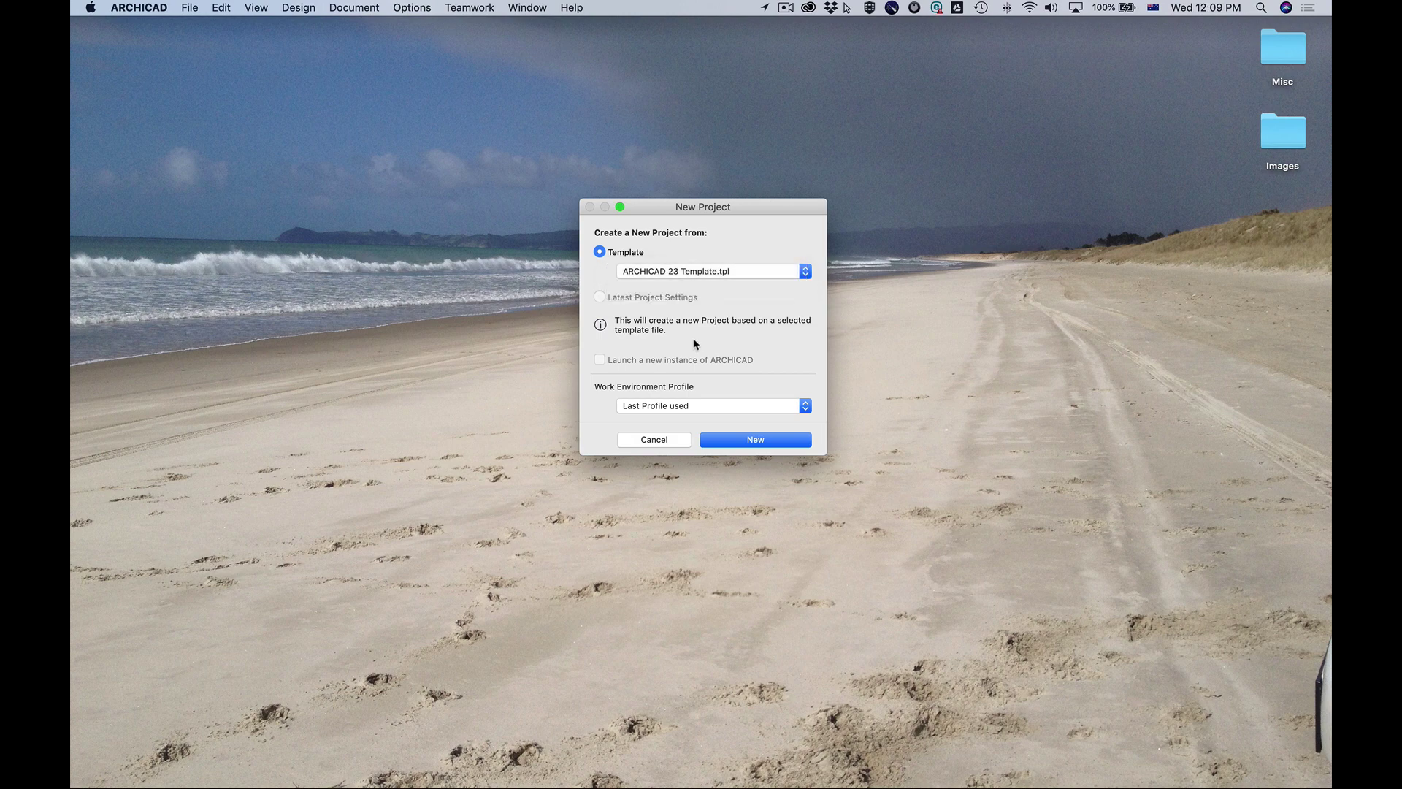
left_click(654, 408)
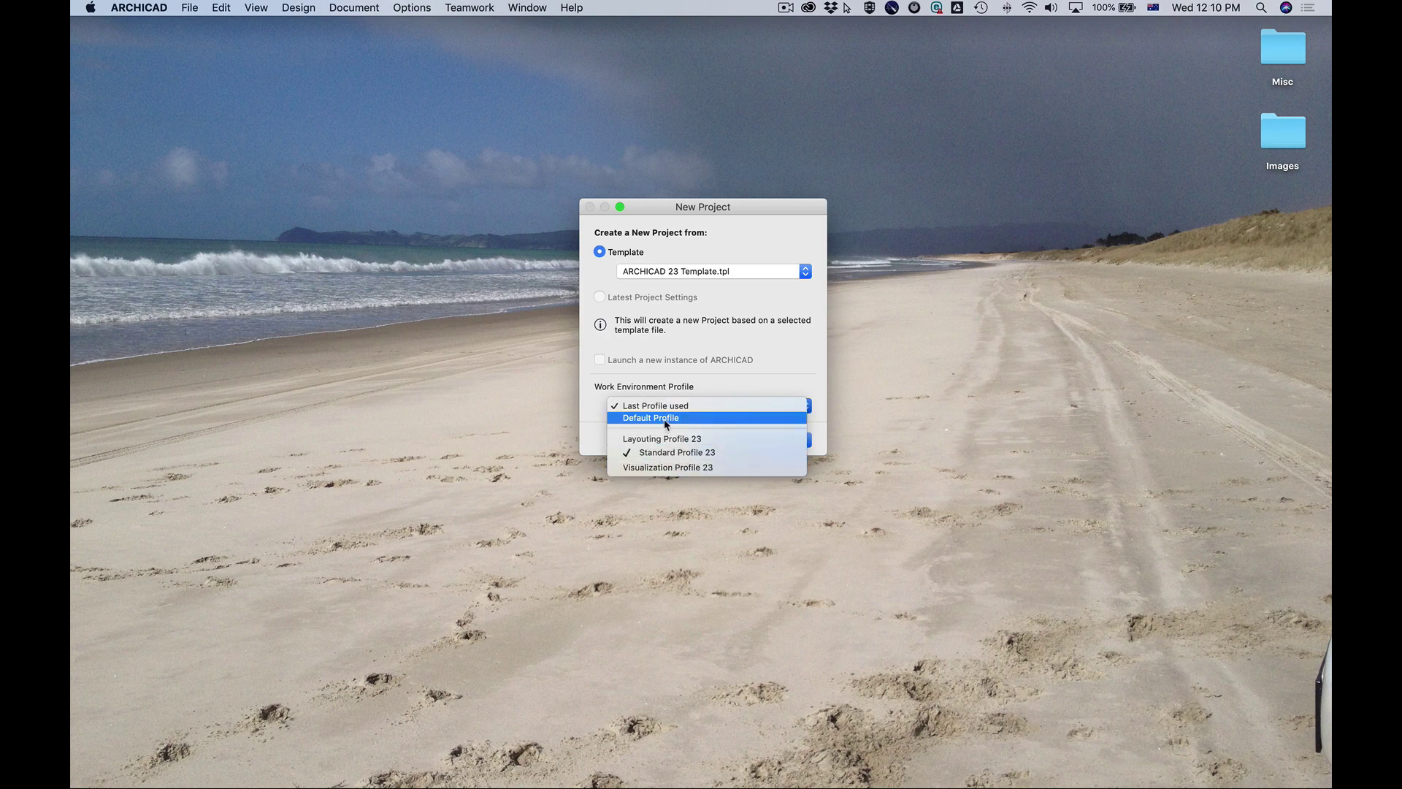
left_click(666, 419)
left_click(669, 408)
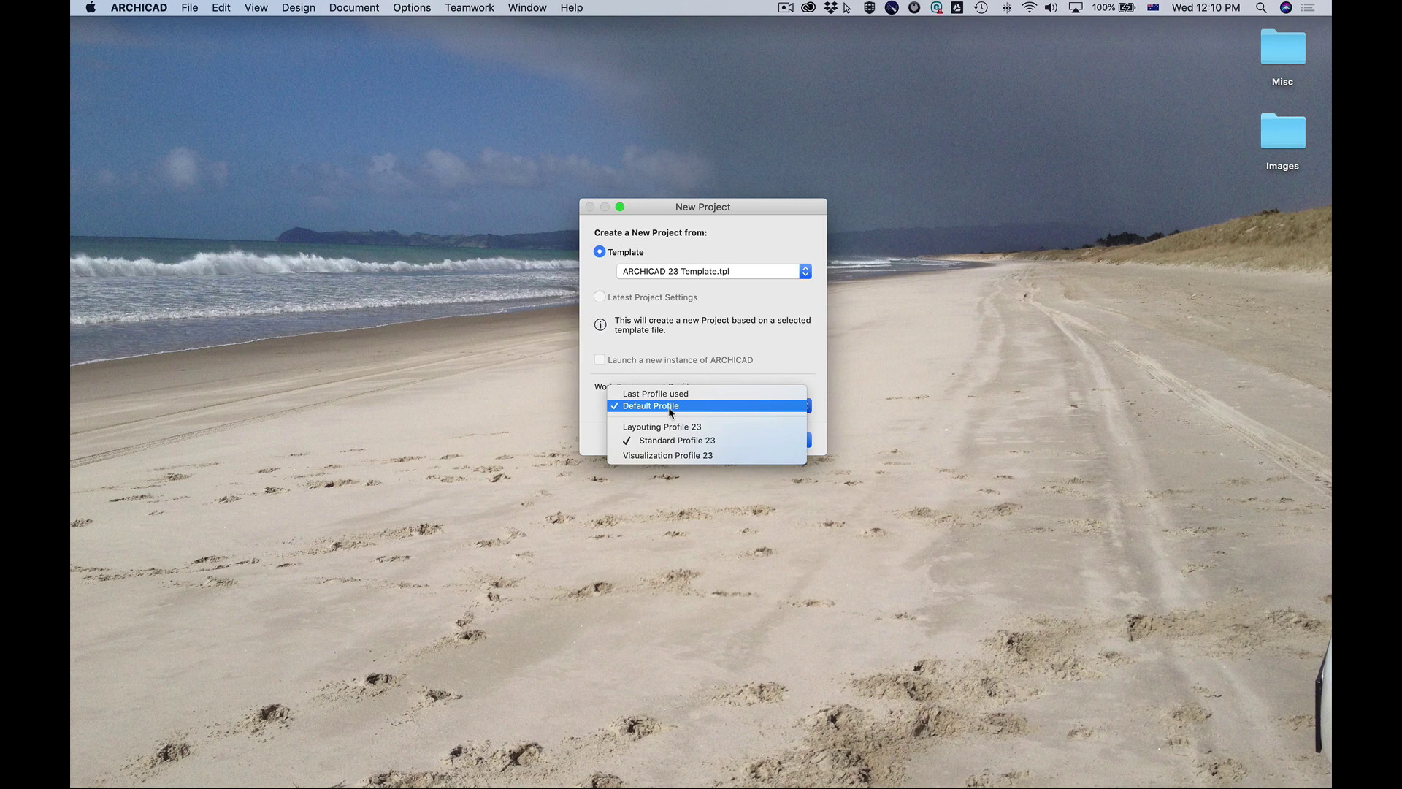
left_click(745, 340)
left_click(777, 444)
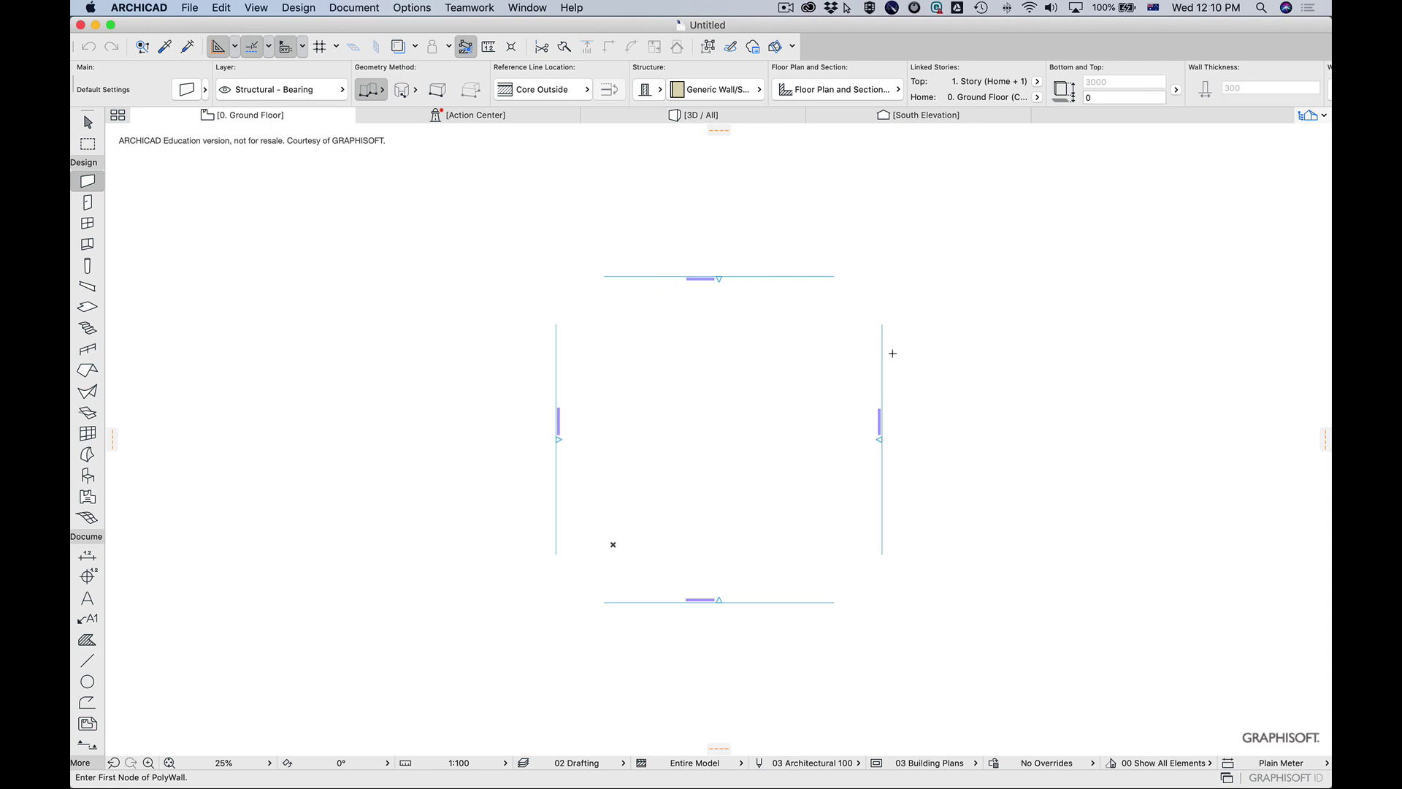
Show the Coordinates palette and move it clear of the Education version notice on the floor plan
scroll(894, 436, "up", 5)
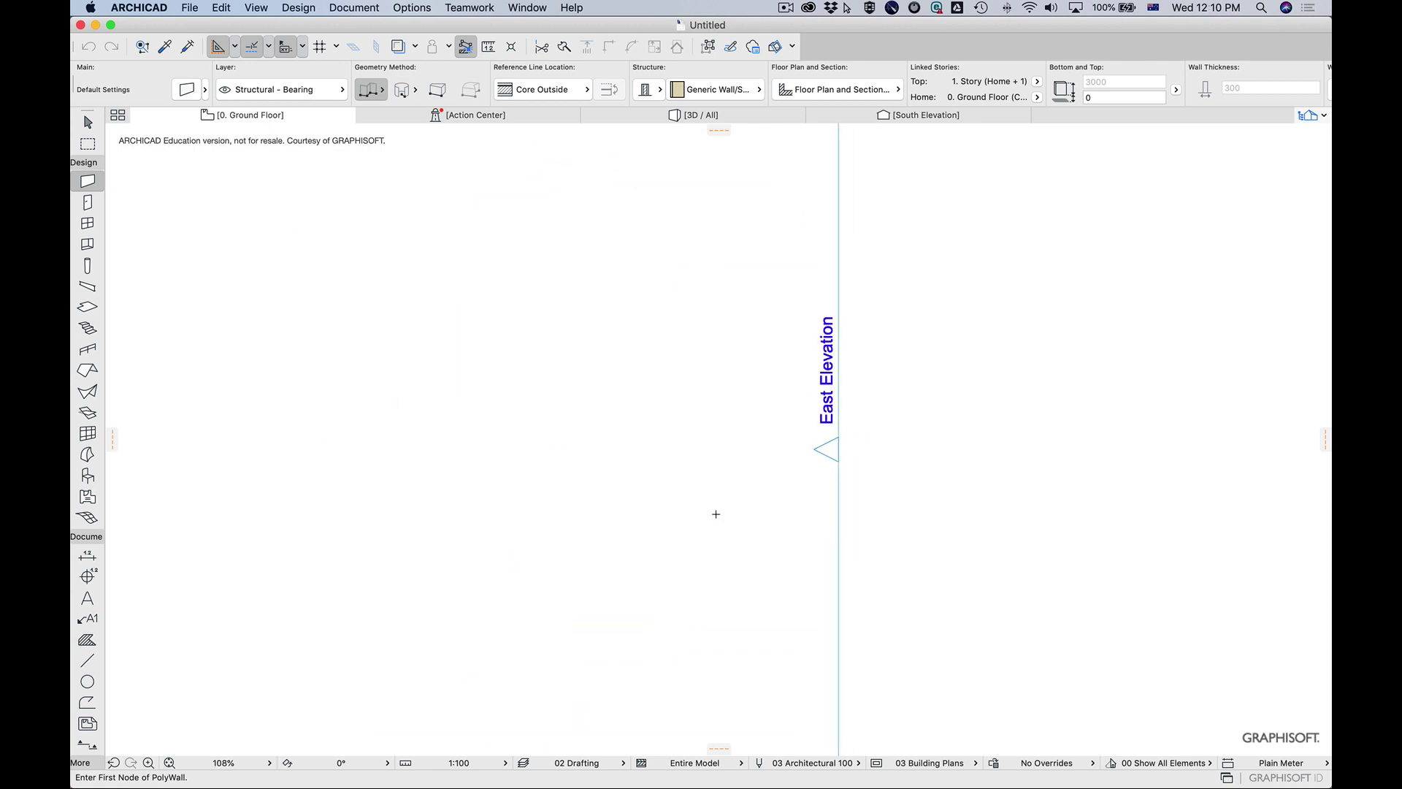
scroll(701, 511, "down", 8)
scroll(620, 491, "up", 3)
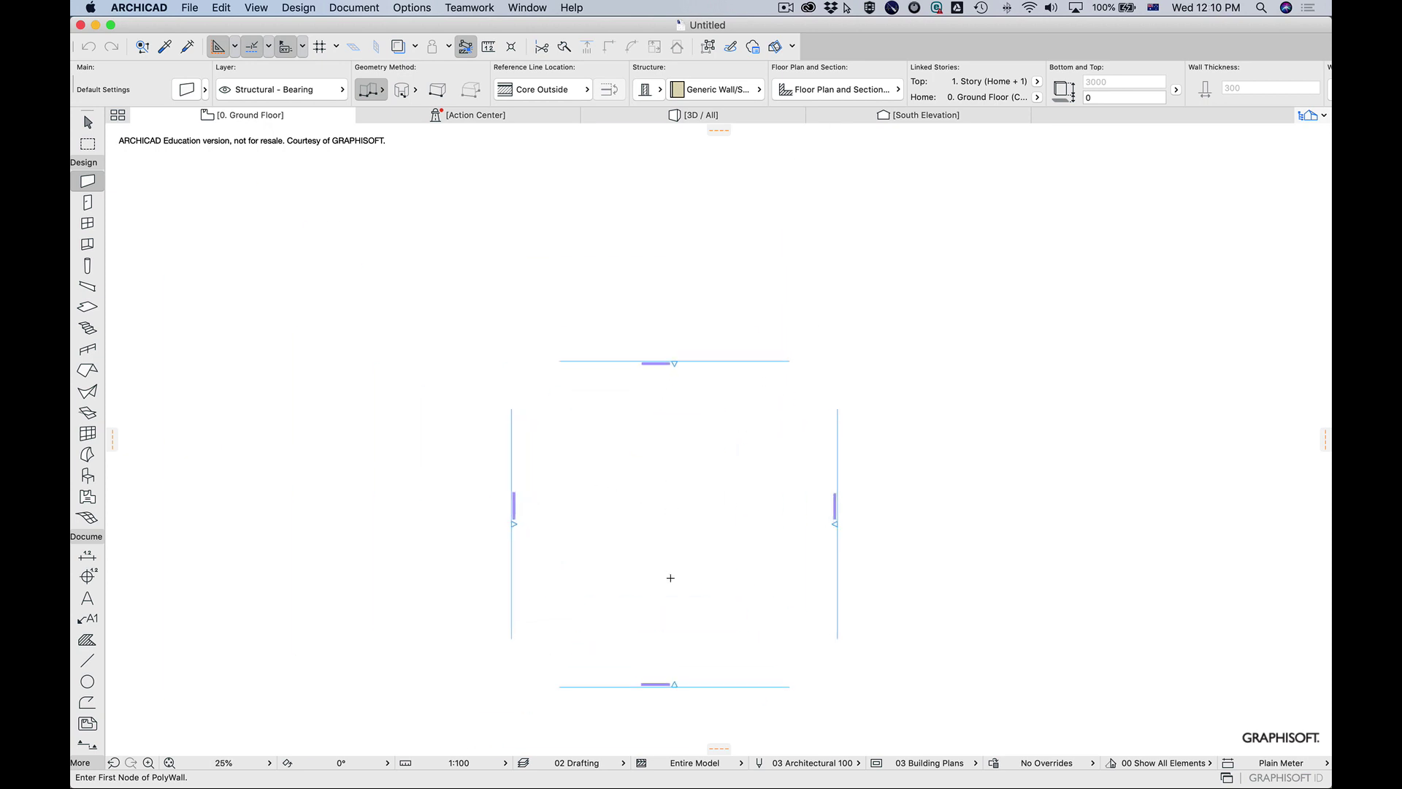
middle_click_drag(670, 578, 677, 461)
scroll(680, 457, "up", 3)
scroll(681, 455, "down", 1)
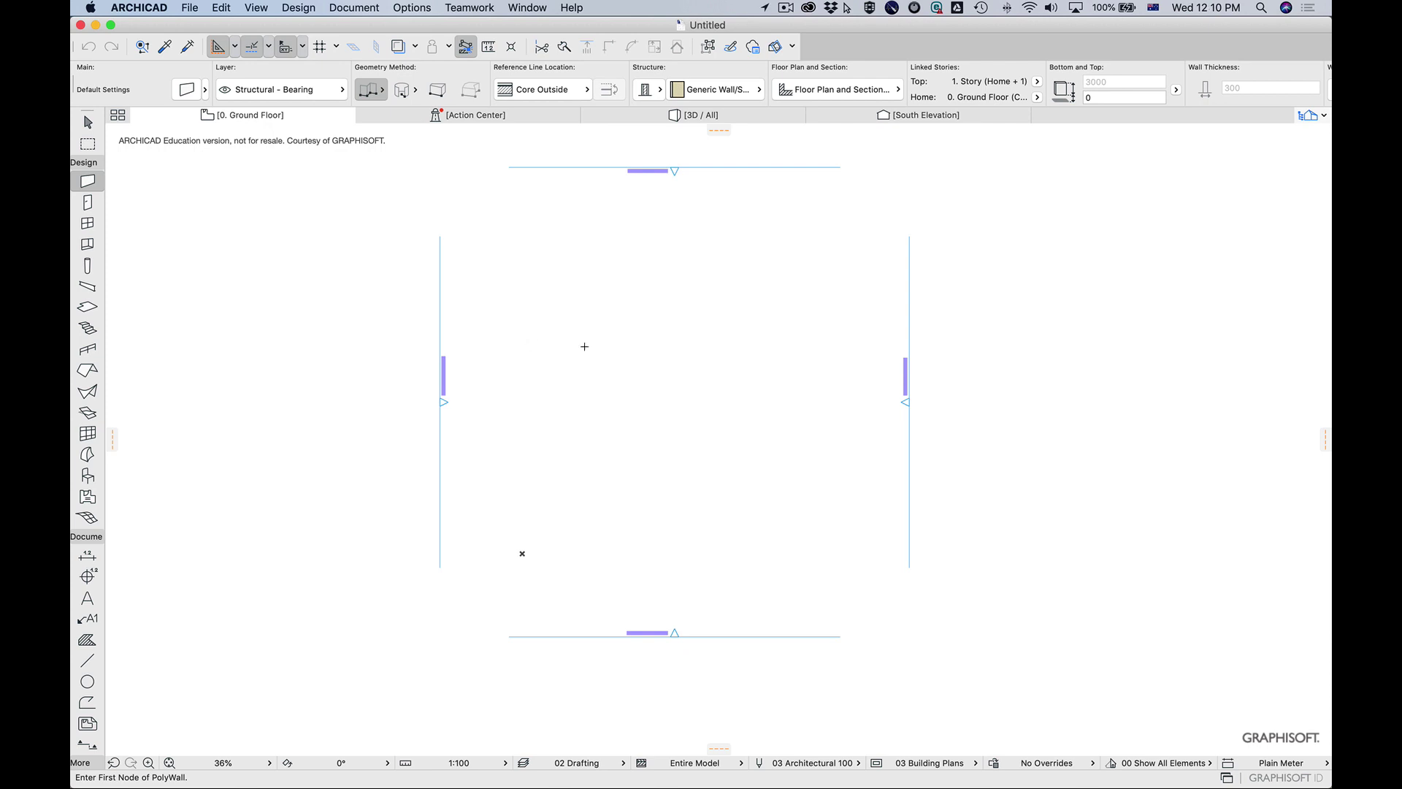
left_click(528, 7)
mouse_move(582, 223)
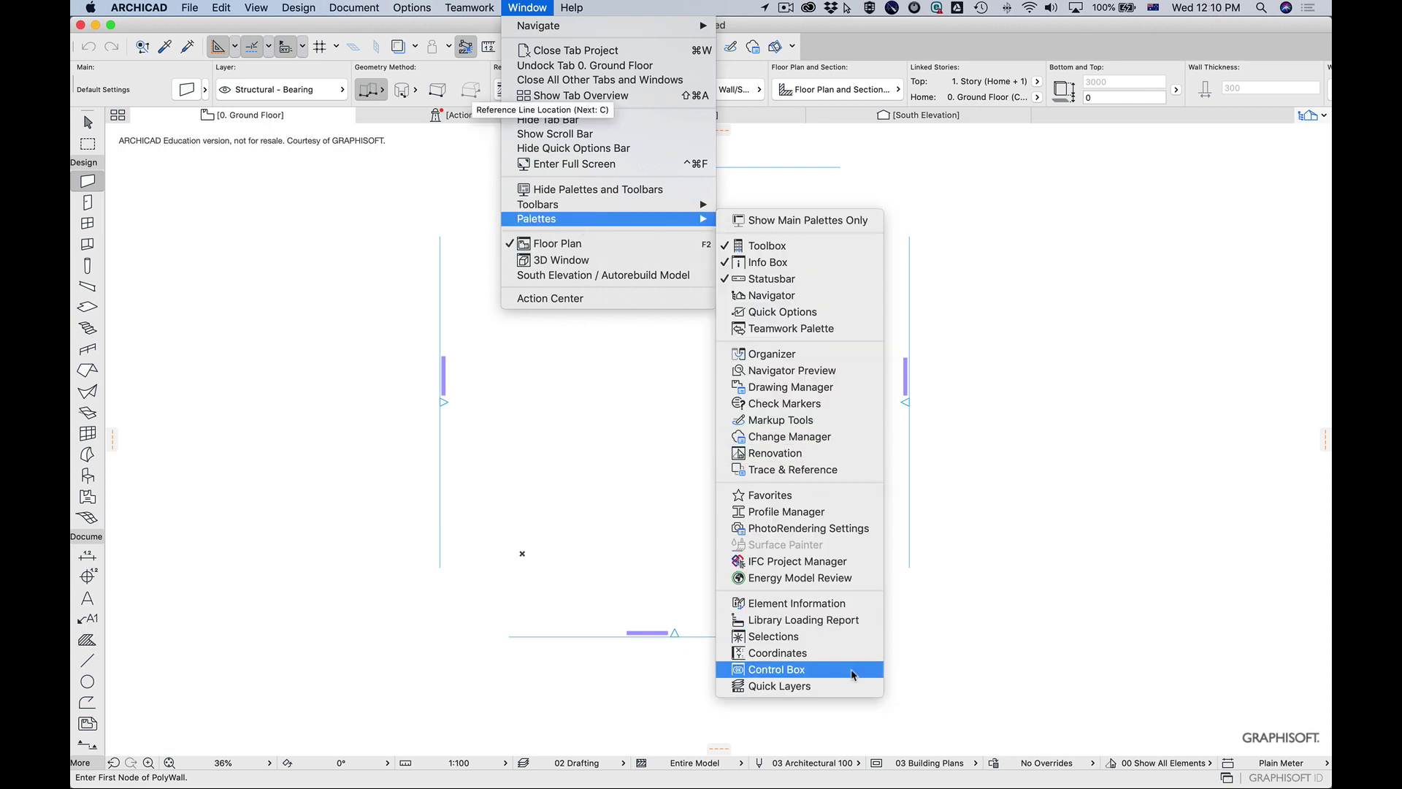
left_click(780, 652)
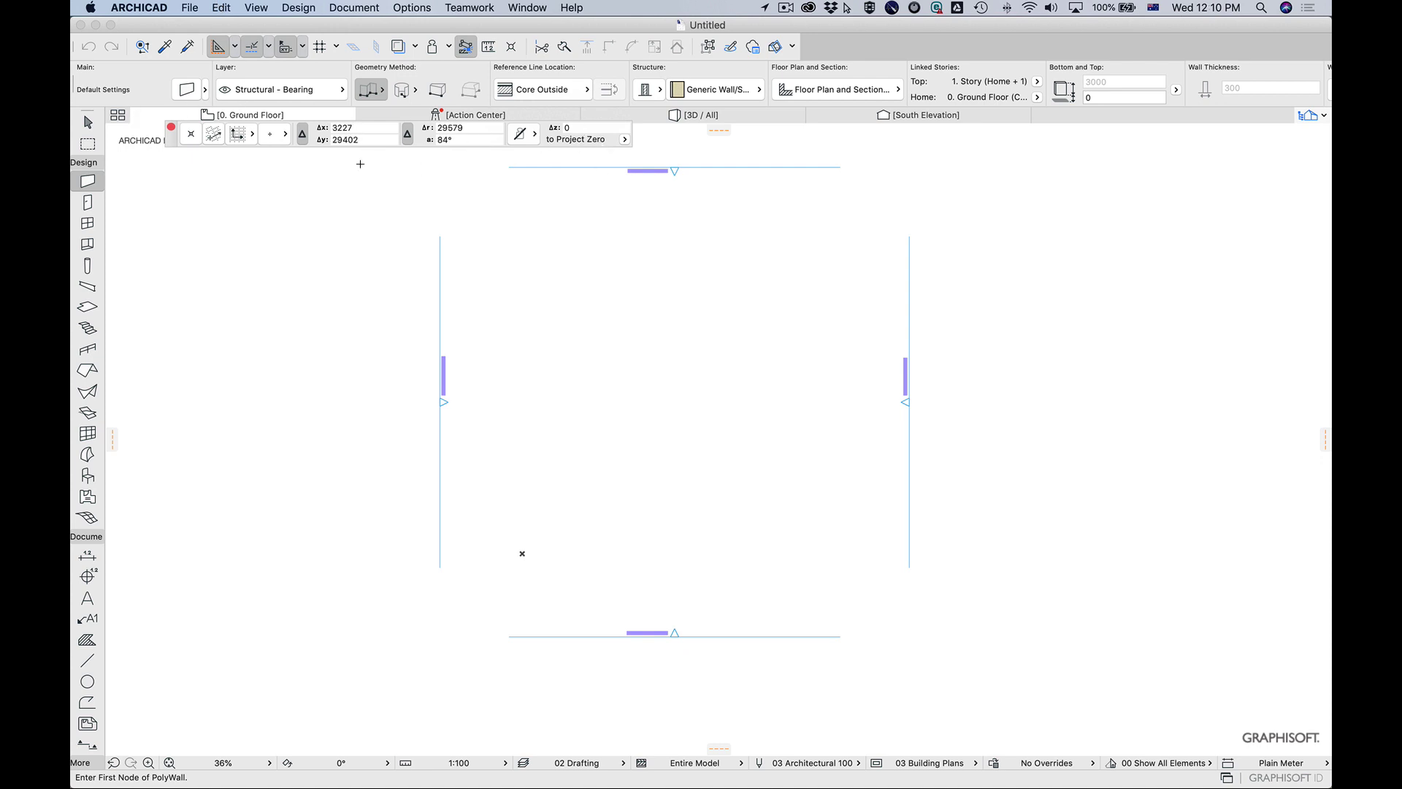
left_click_drag(182, 145, 433, 157)
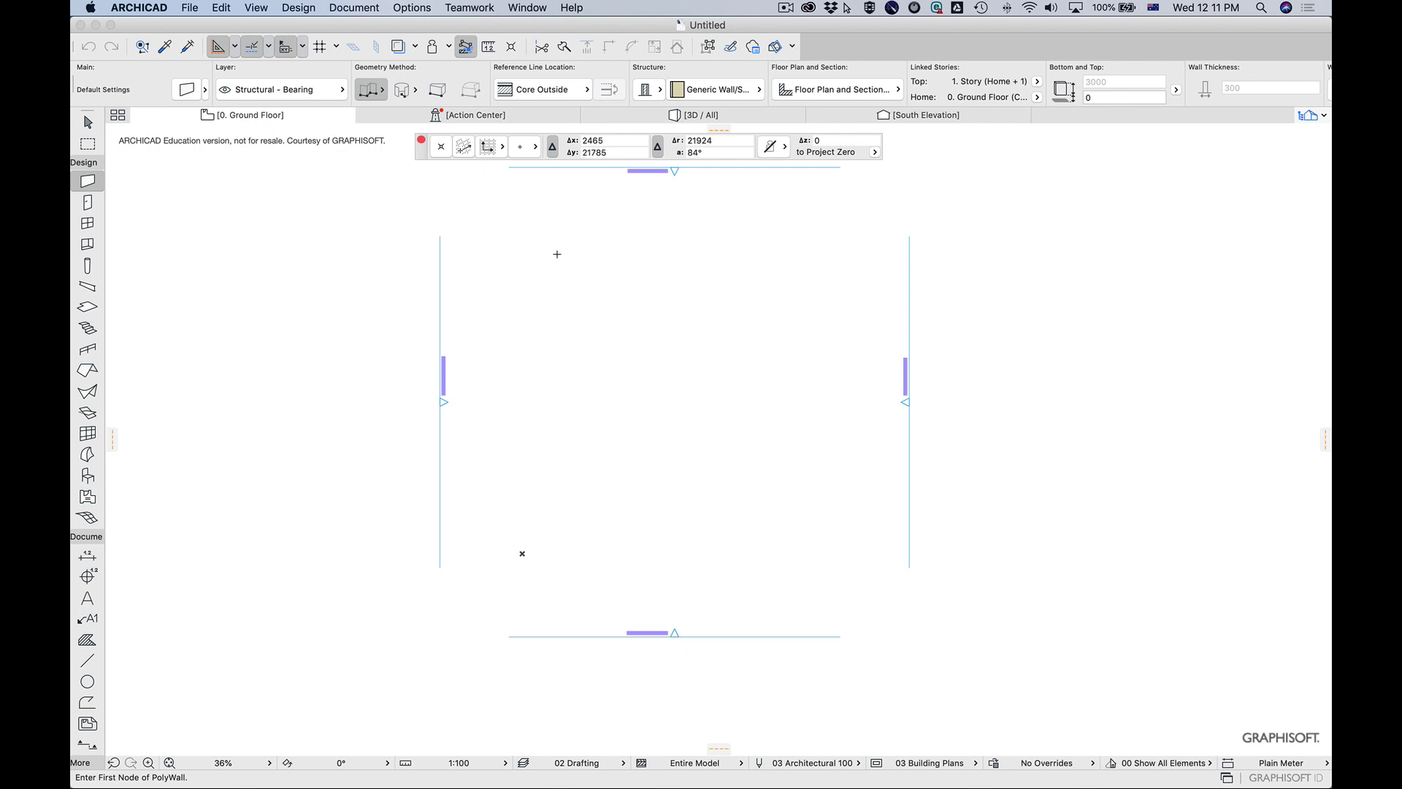
Turn on the construction grid display in the ground floor plan and inspect the grid at different scales
left_click(254, 8)
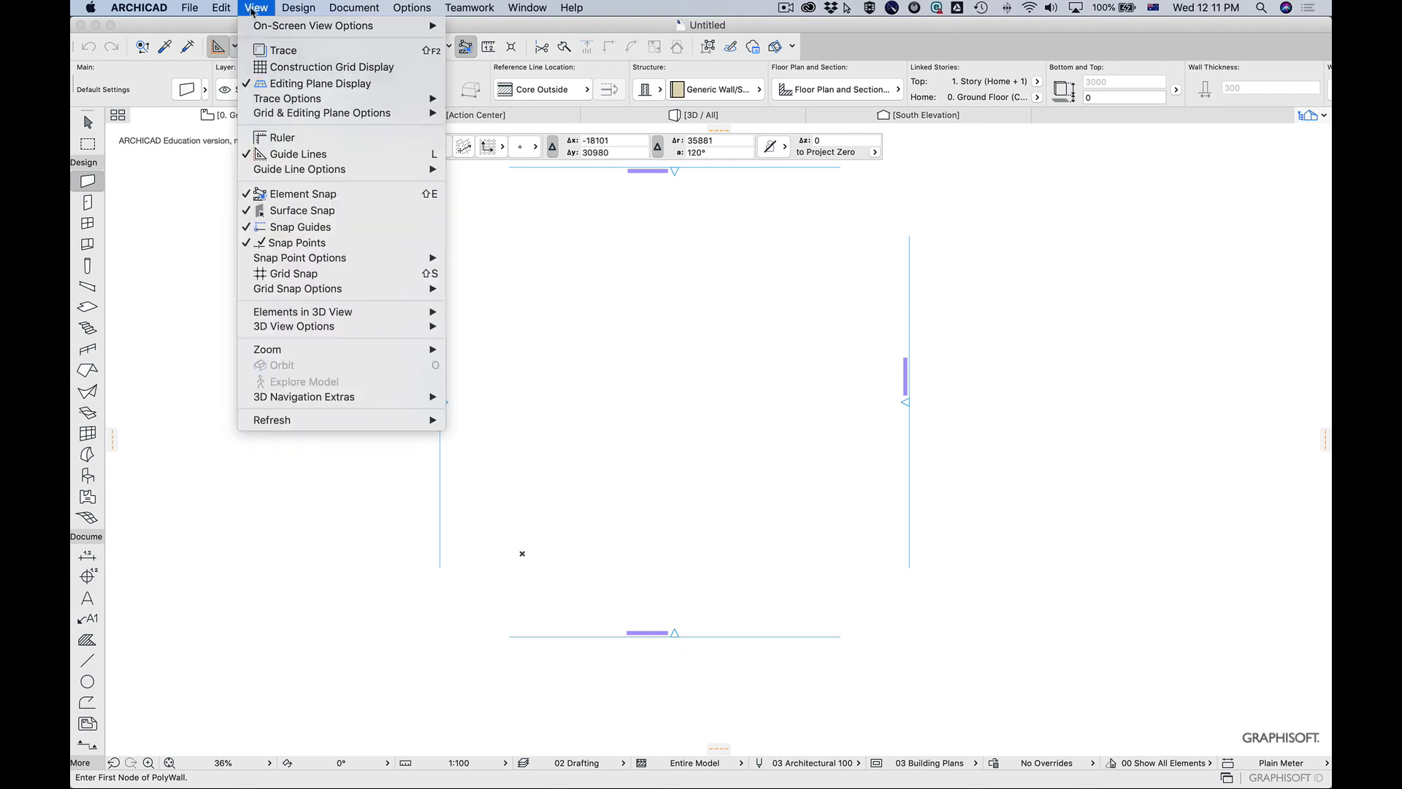
left_click(356, 70)
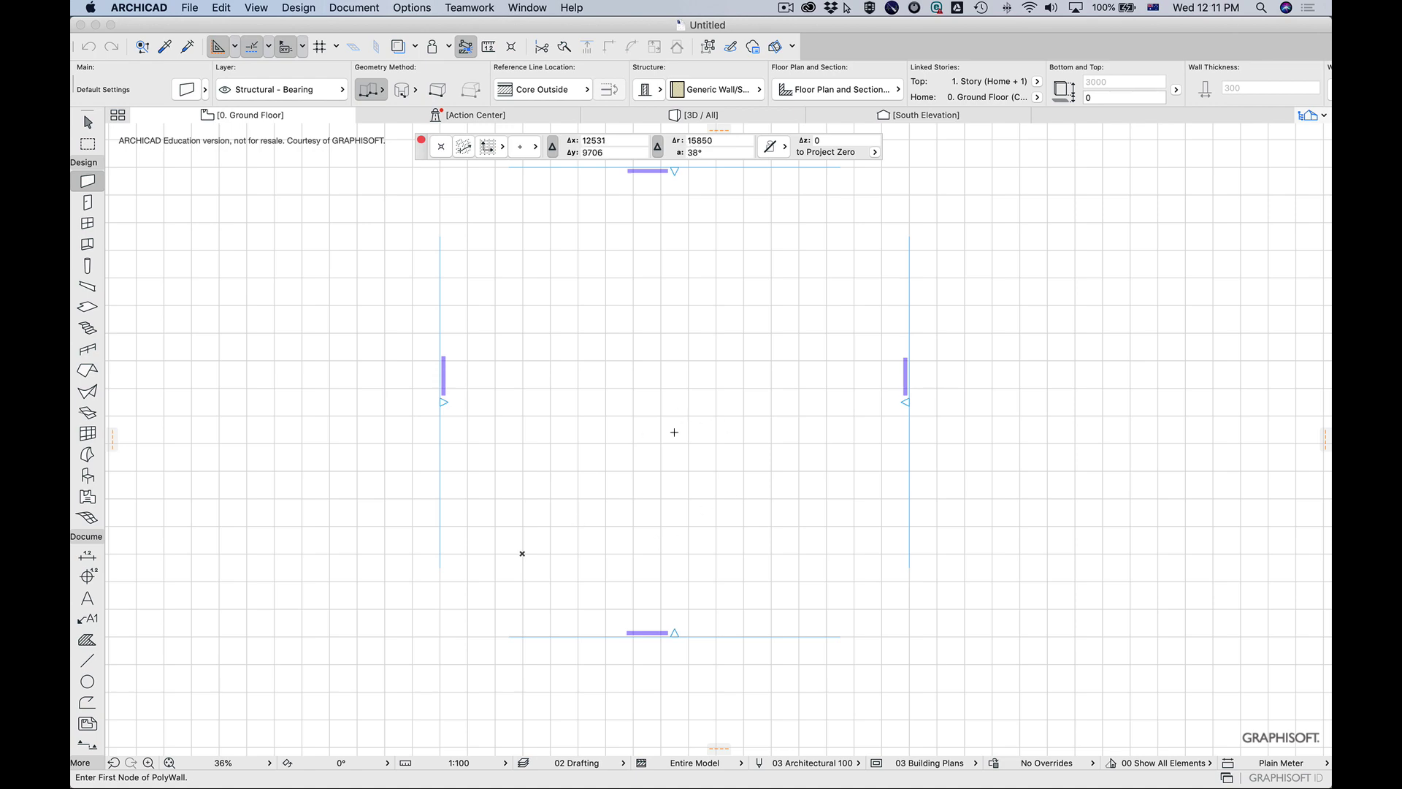
scroll(673, 438, "up", 3)
scroll(658, 409, "up", 1)
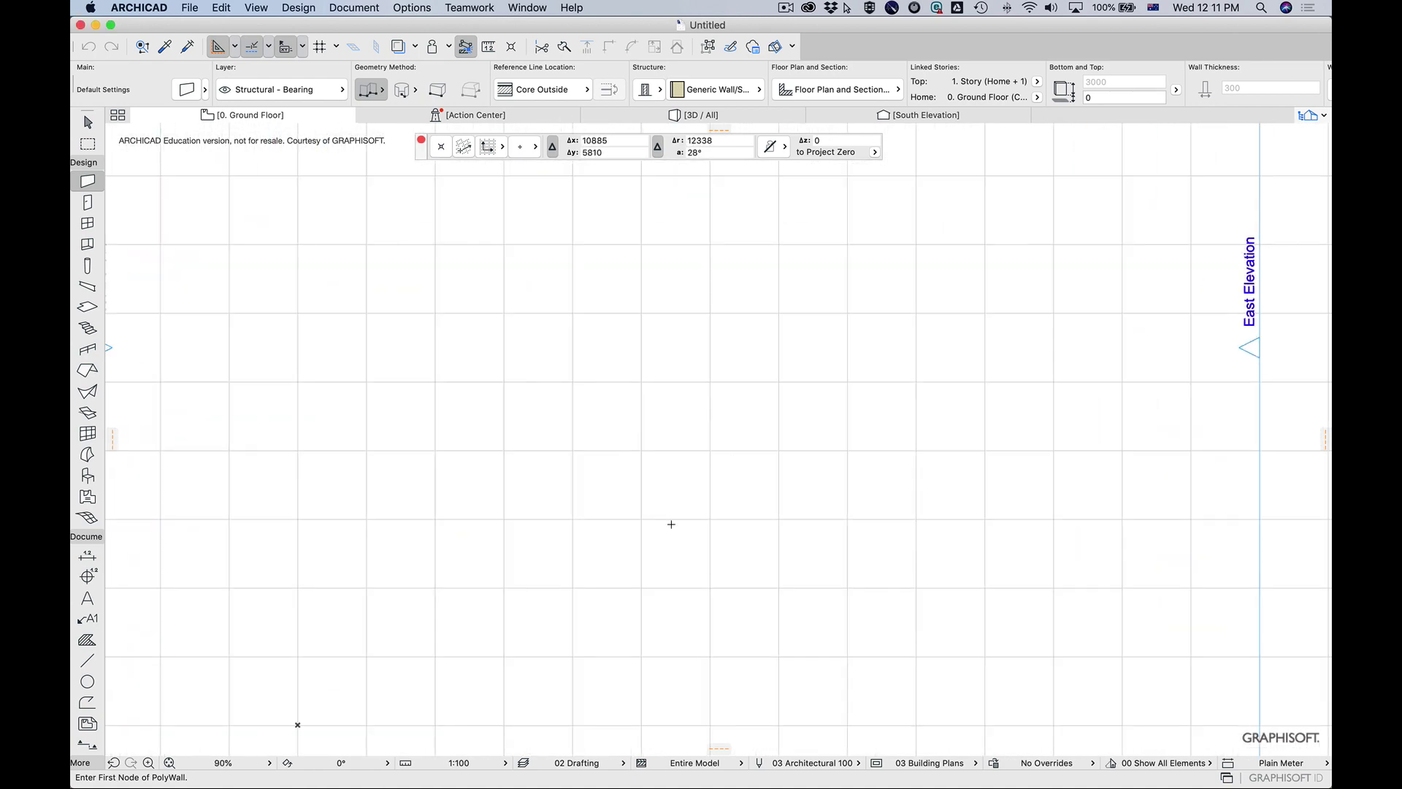
scroll(670, 524, "up", 3)
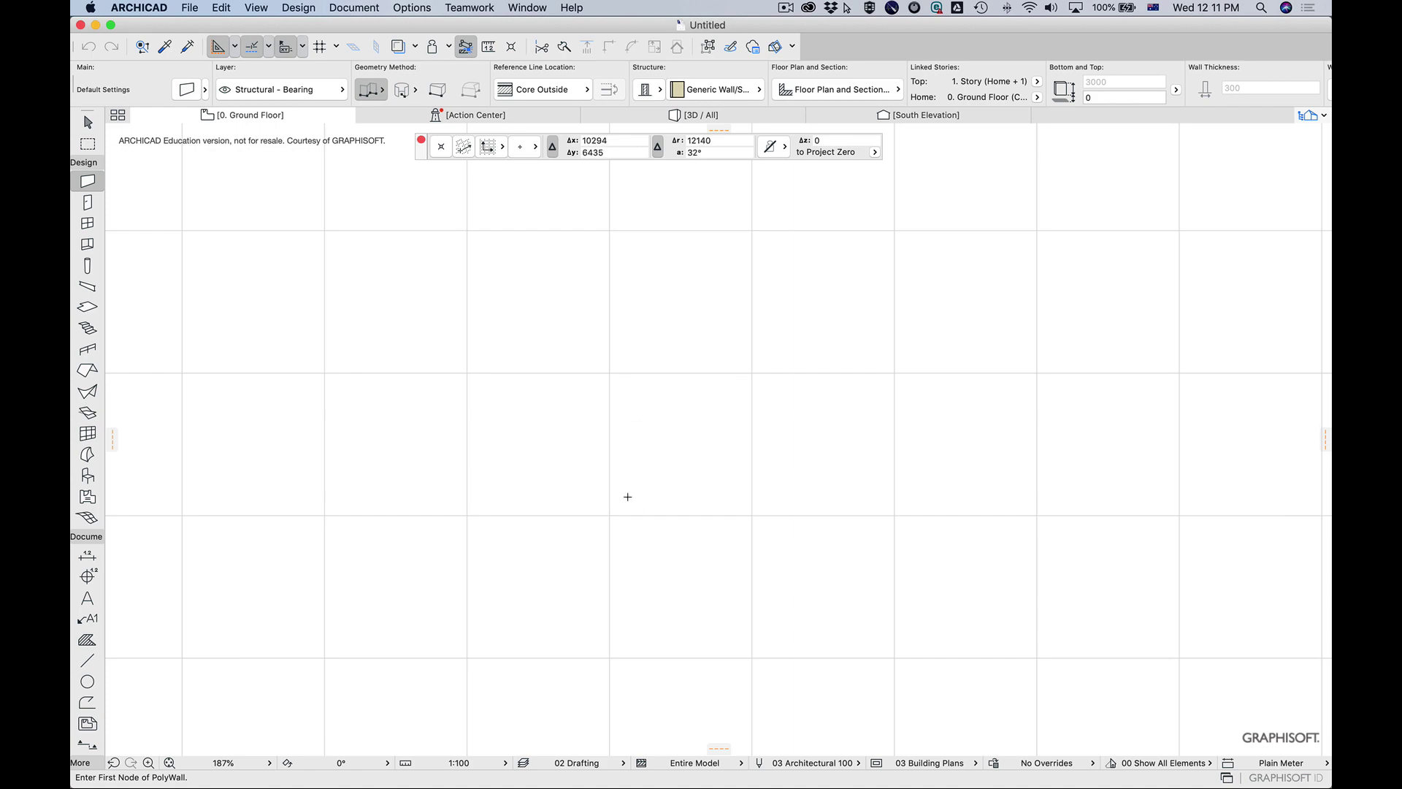
scroll(666, 472, "down", 4)
scroll(701, 478, "down", 3)
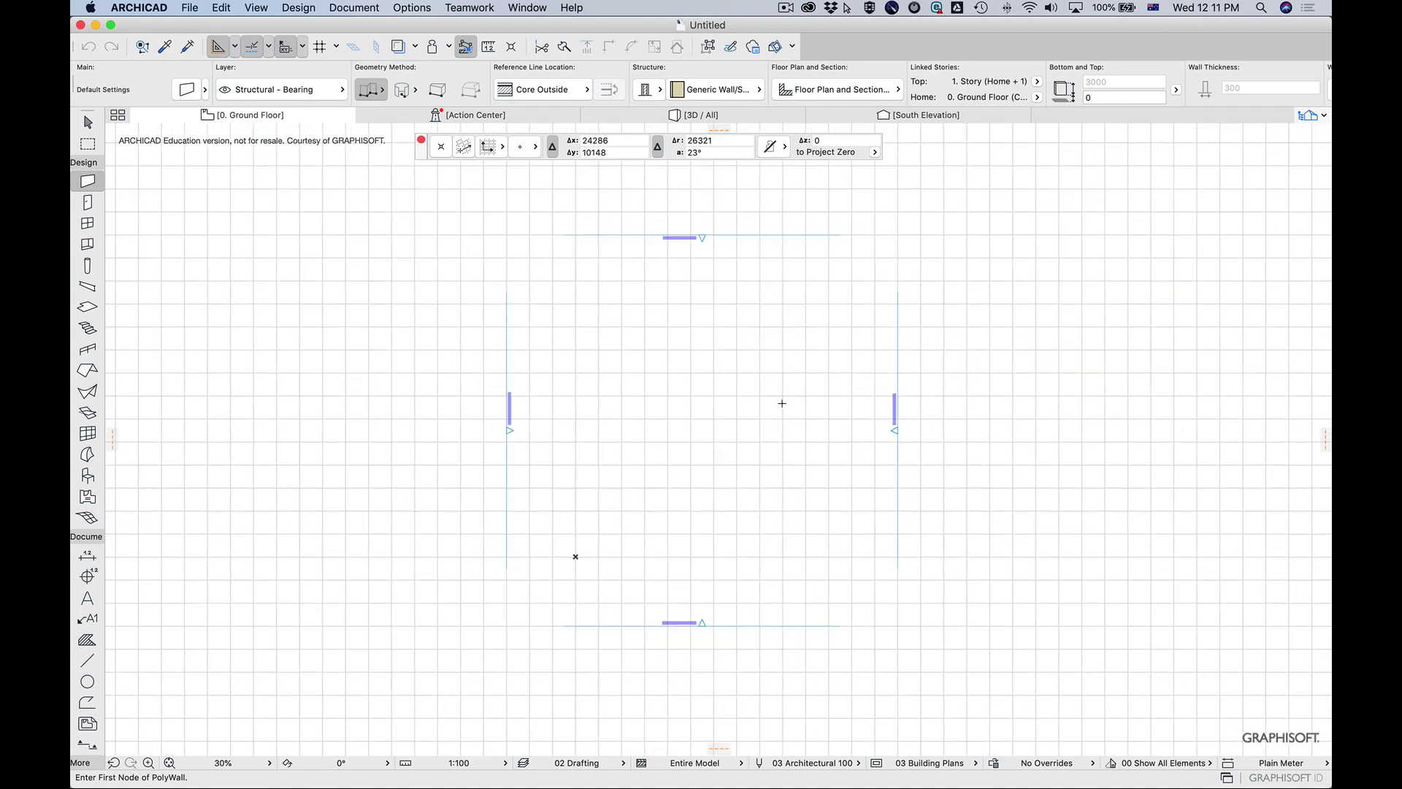
scroll(800, 500, "up", 2)
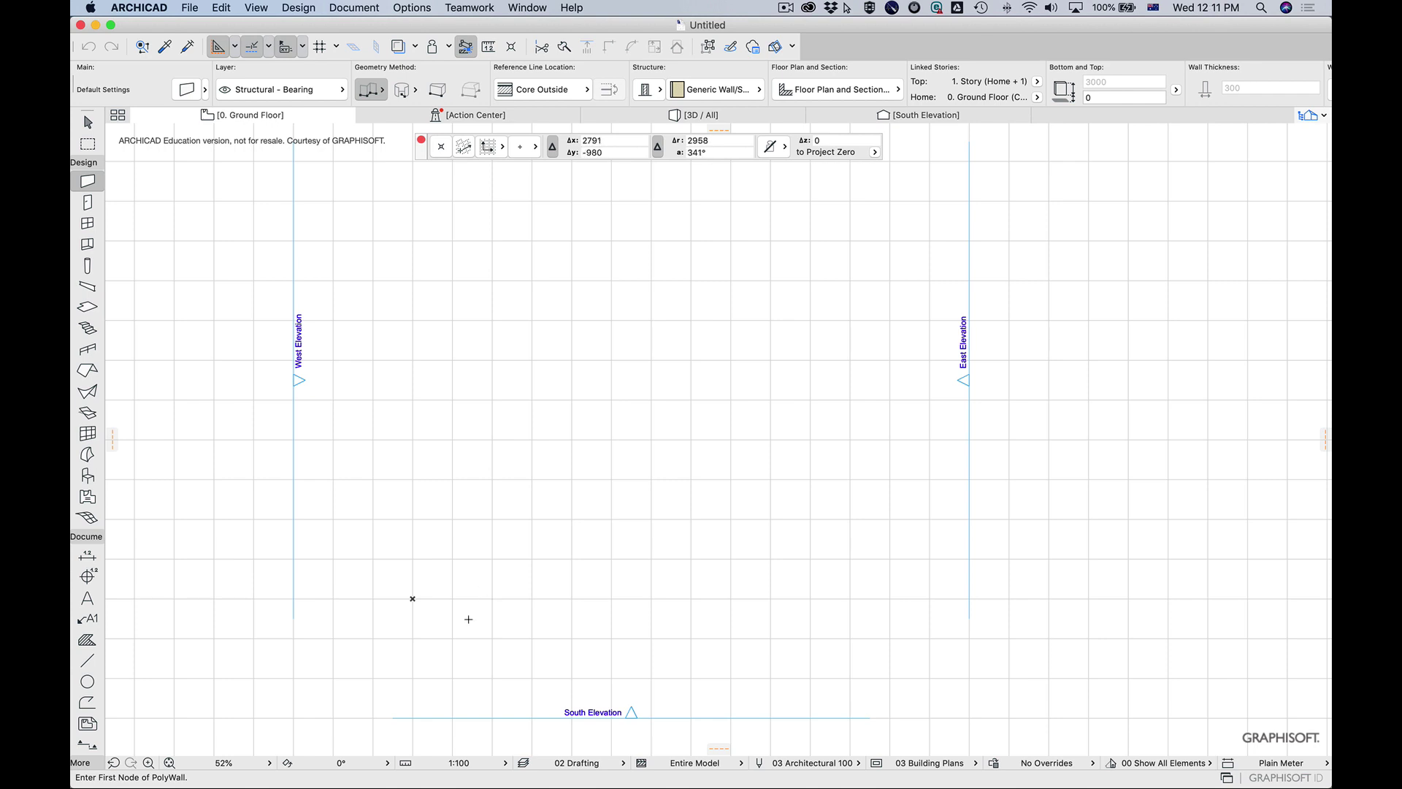
In the Grids & Background settings, set the auxiliary grid to 500 spacing and 1 step in both directions
left_click(219, 7)
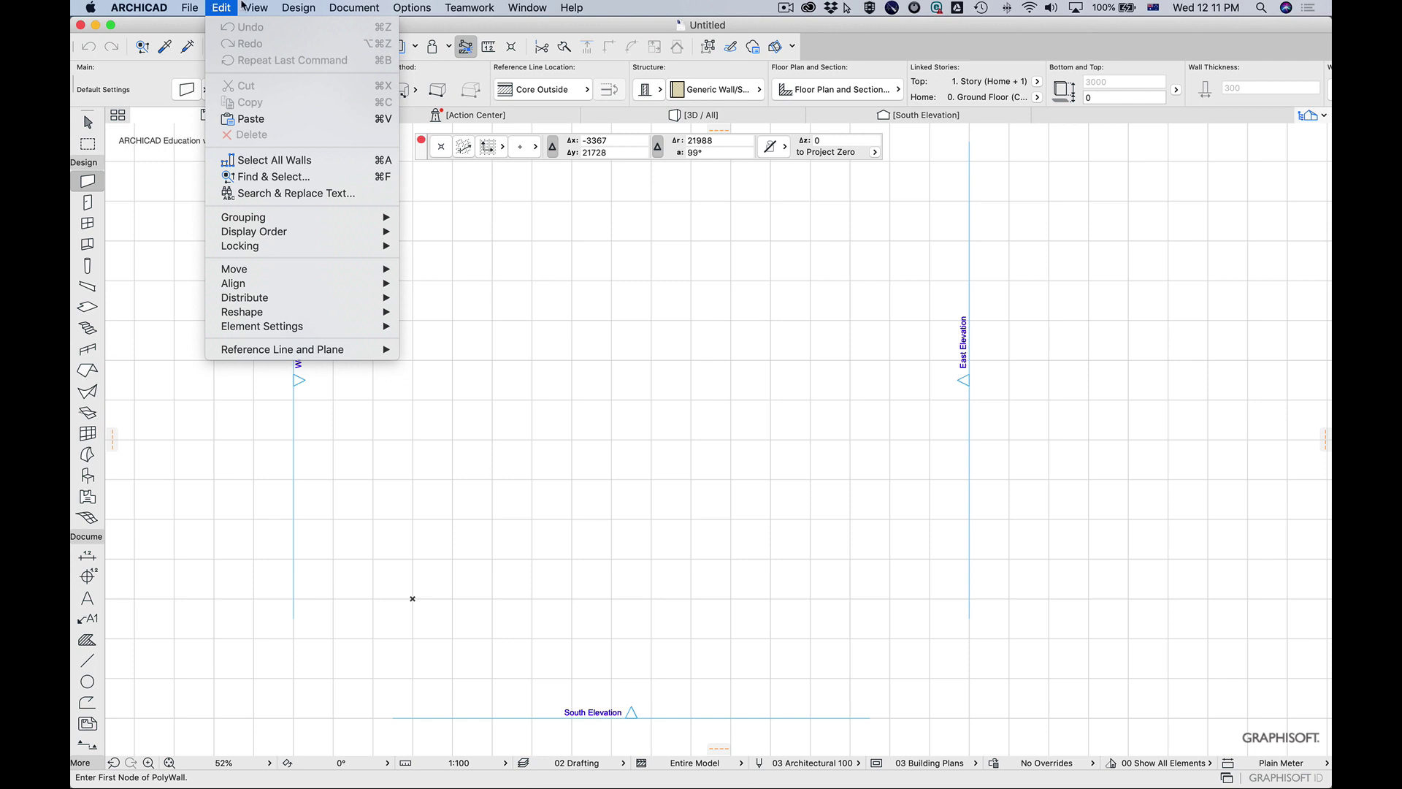
mouse_move(248, 7)
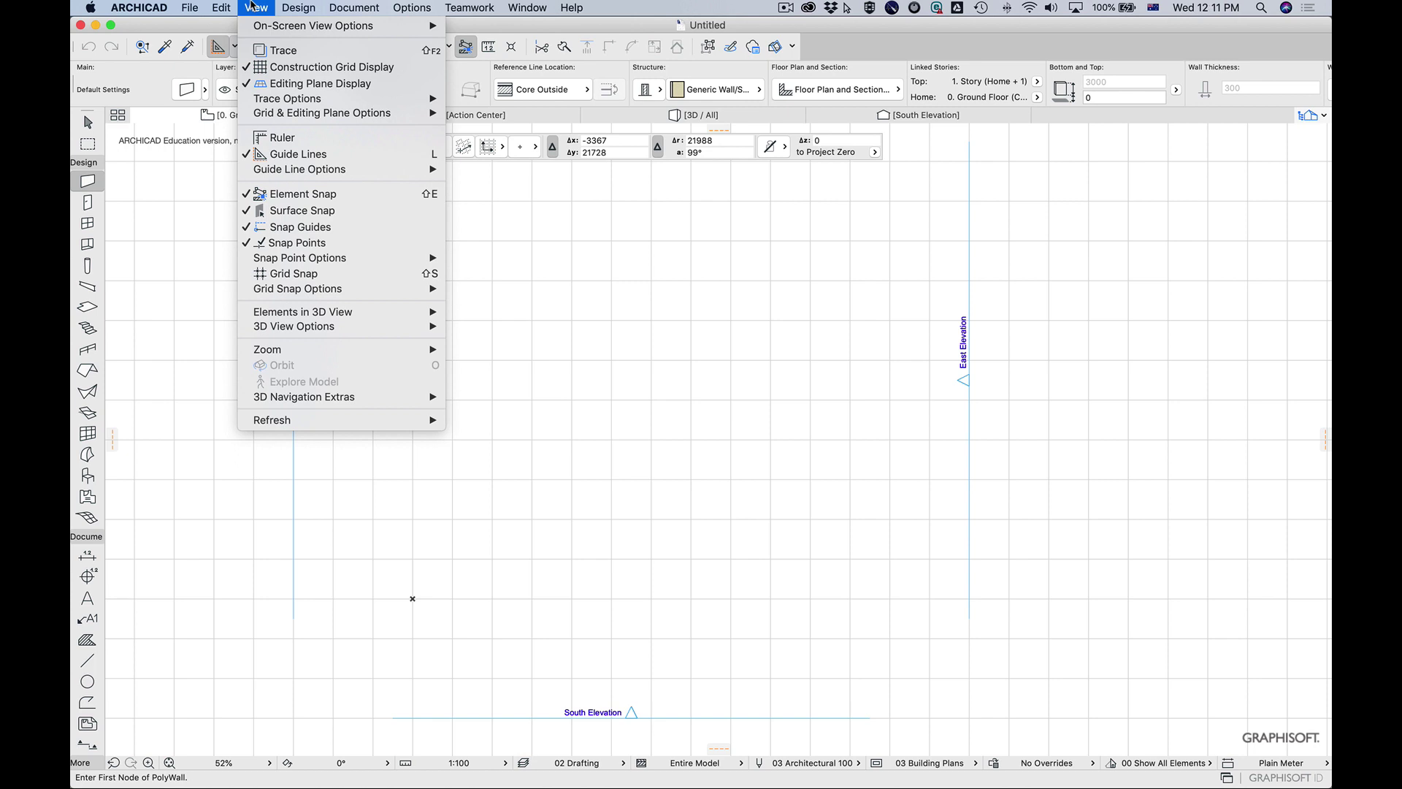
mouse_move(328, 114)
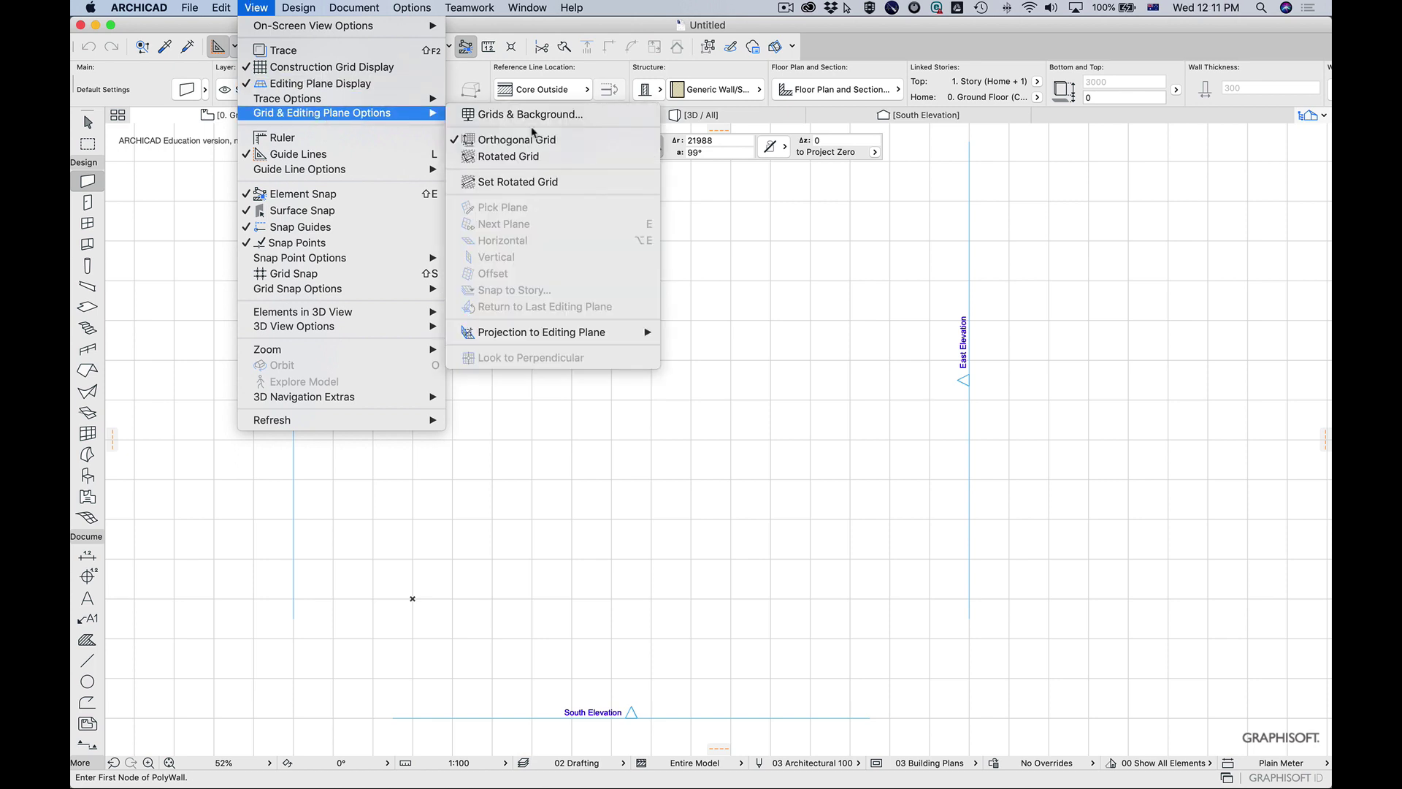
left_click(578, 115)
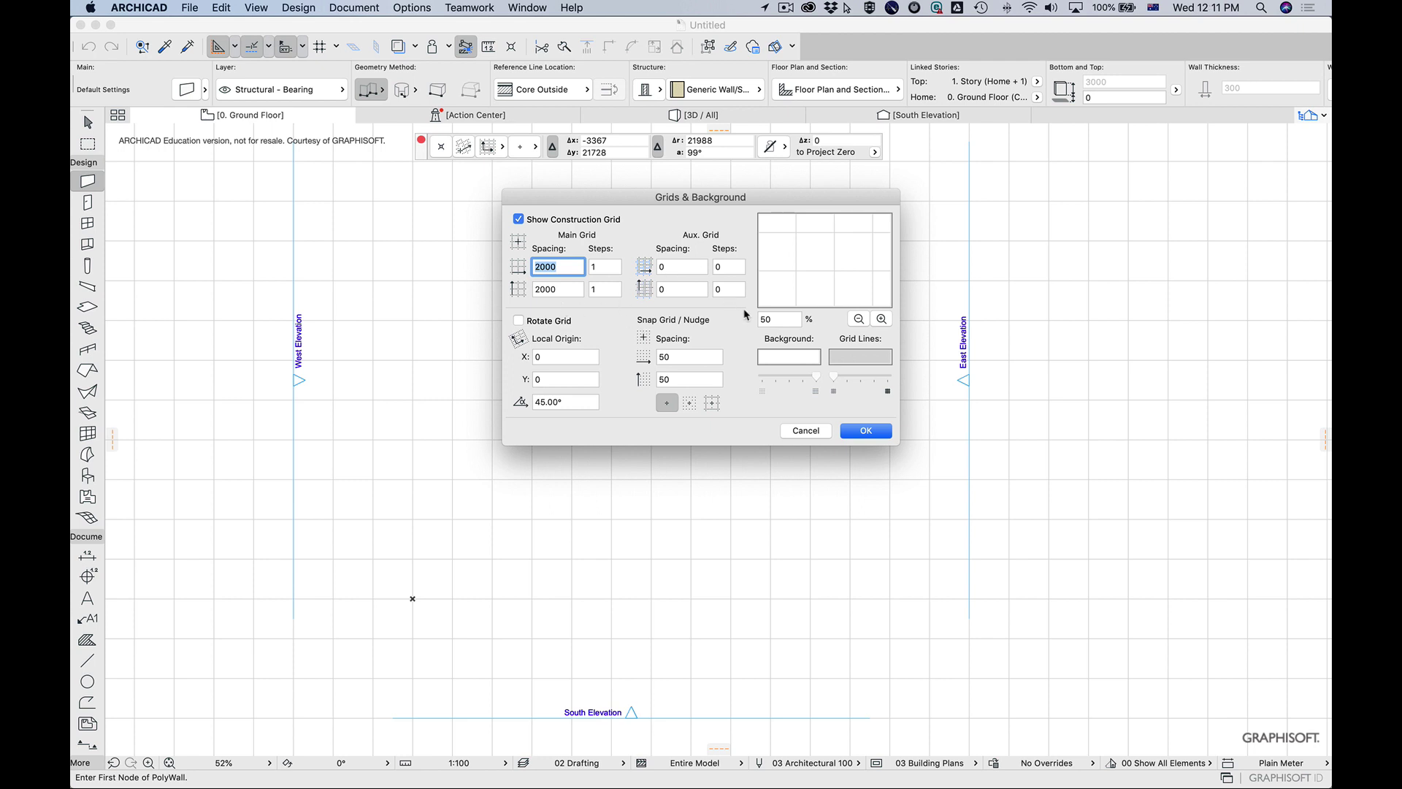
left_click(660, 267)
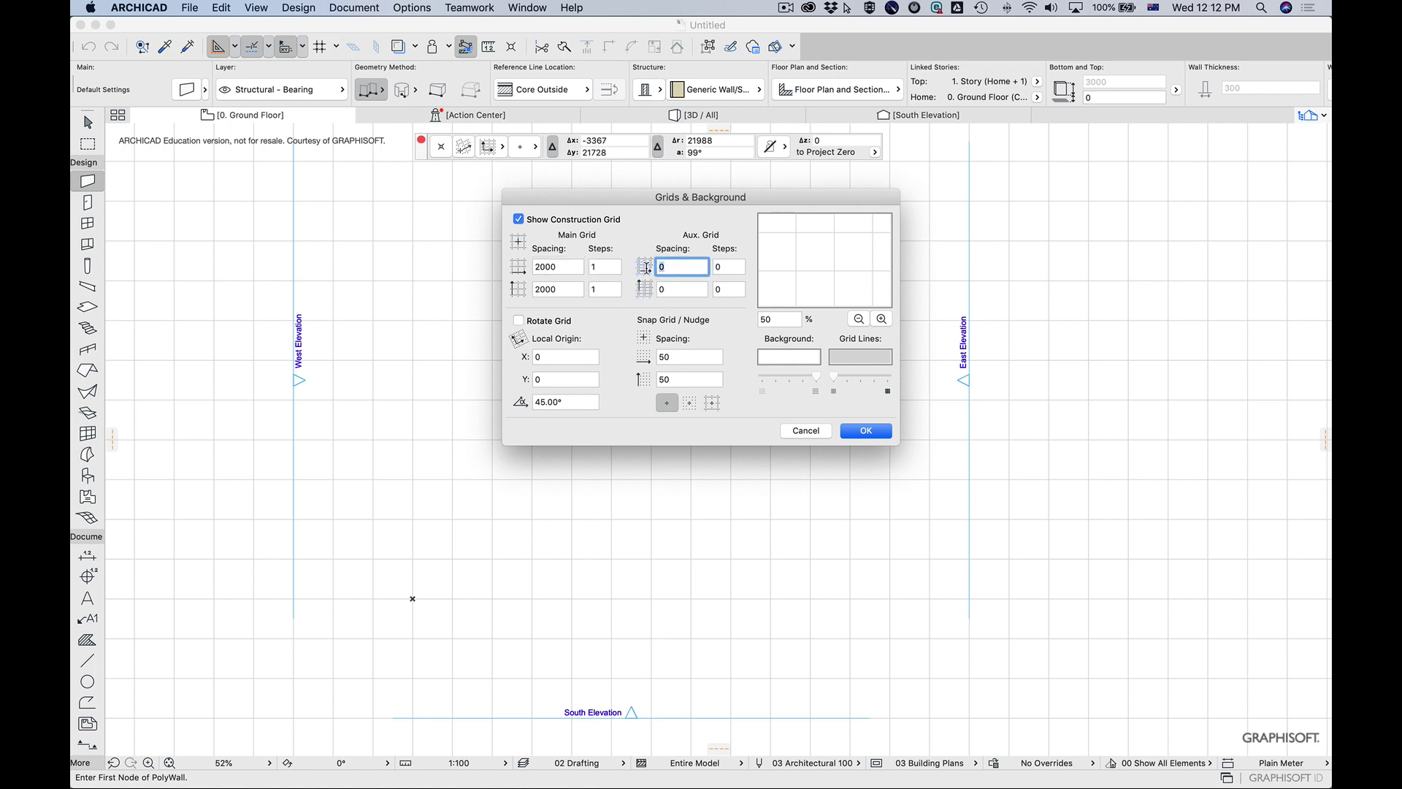
type("500")
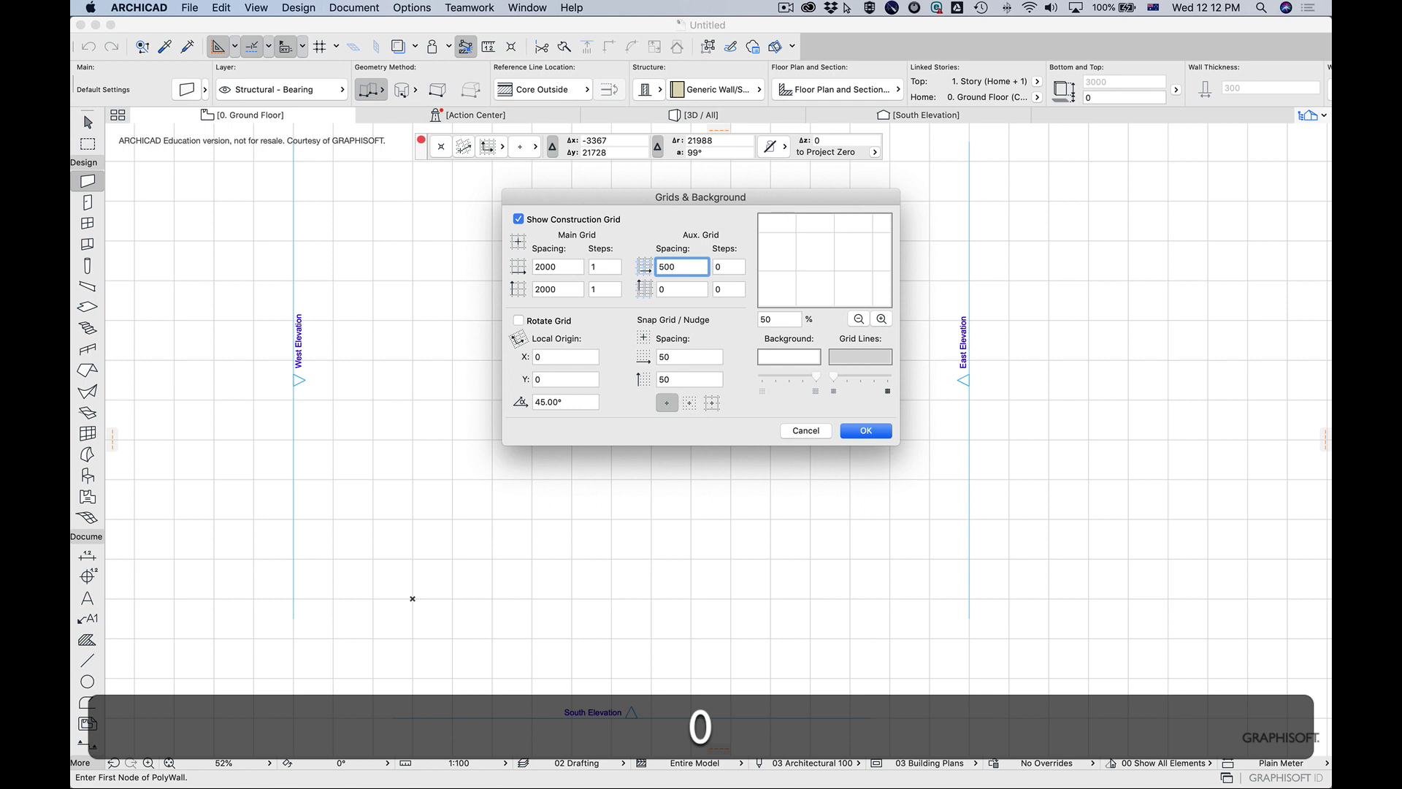
left_click(676, 290)
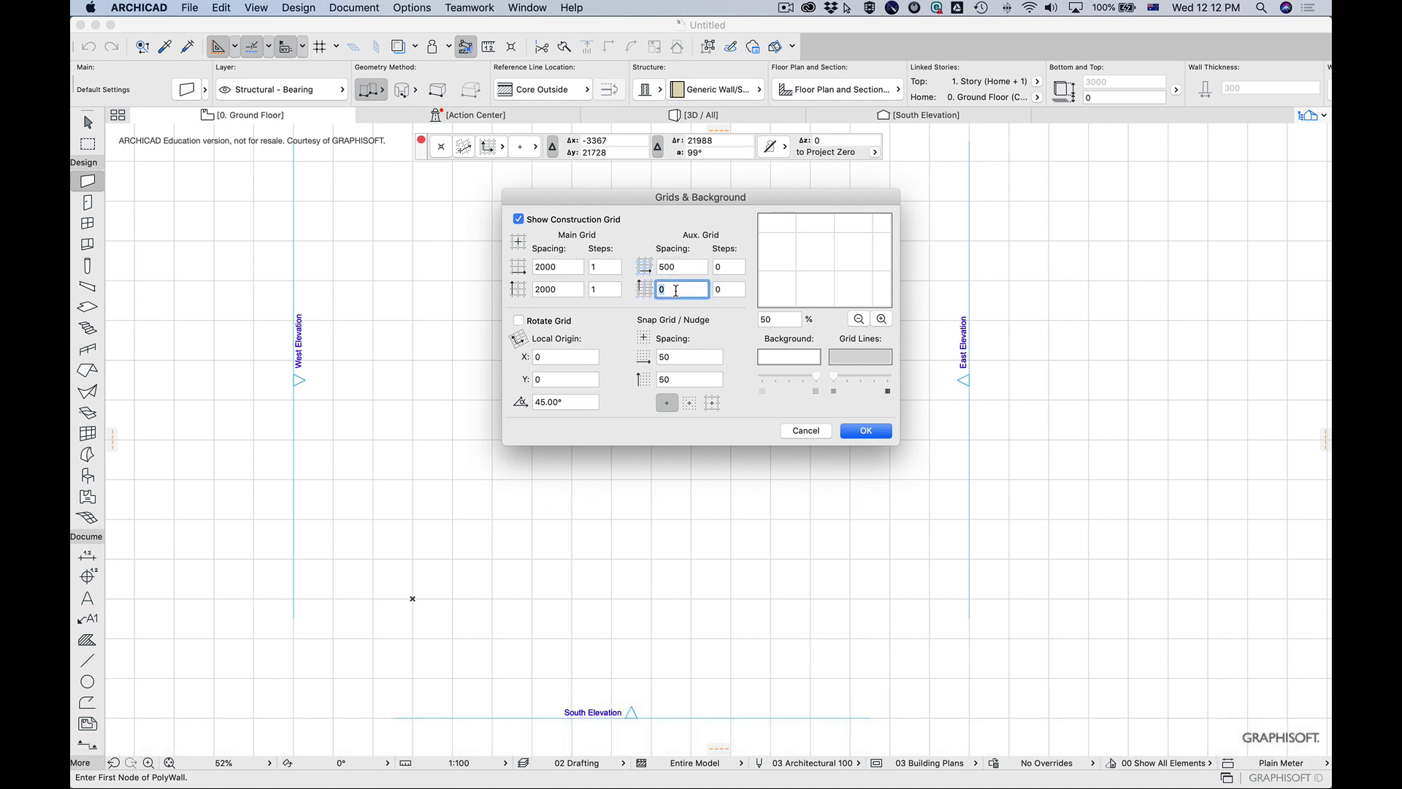
type("500")
left_click(723, 269)
type("1")
left_click(731, 290)
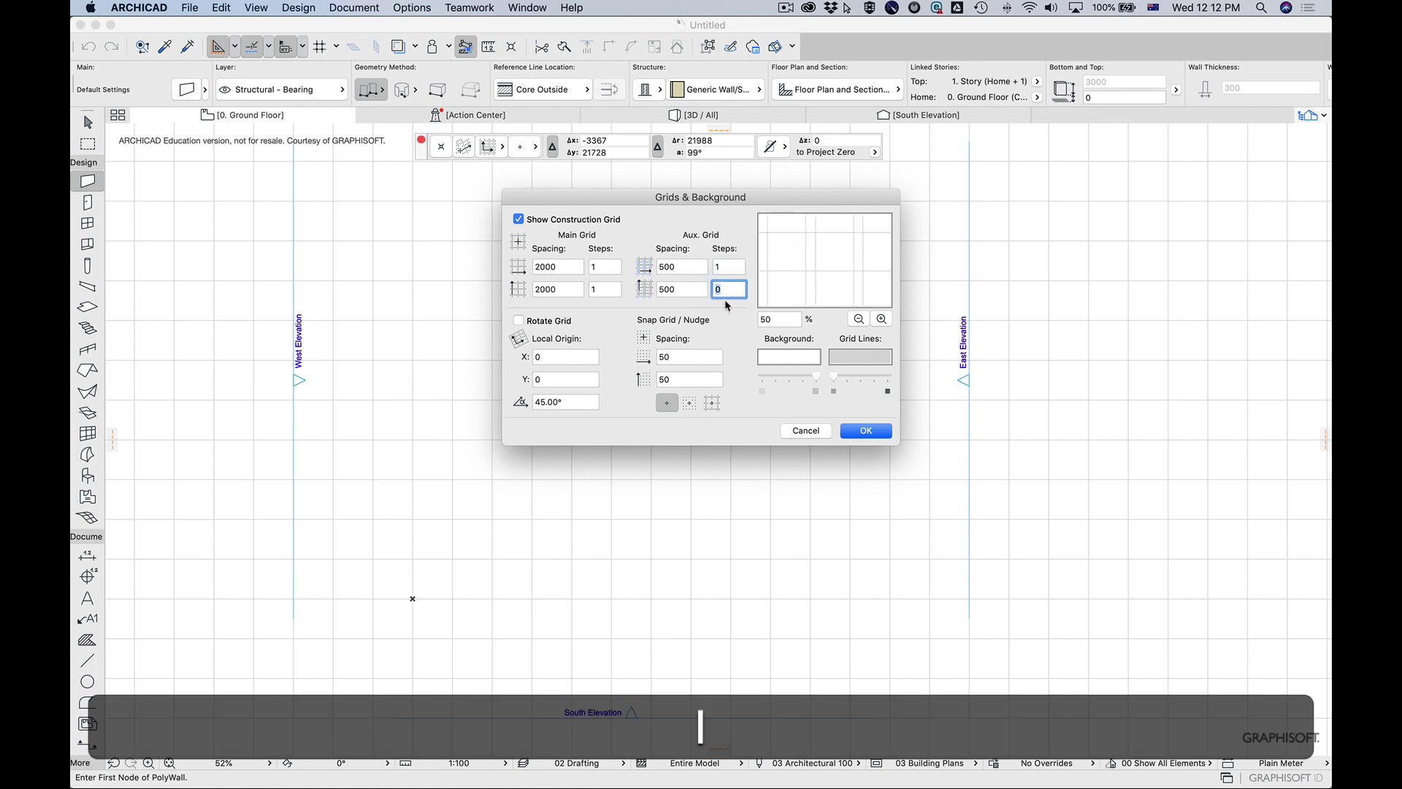
type("1")
left_click(728, 265)
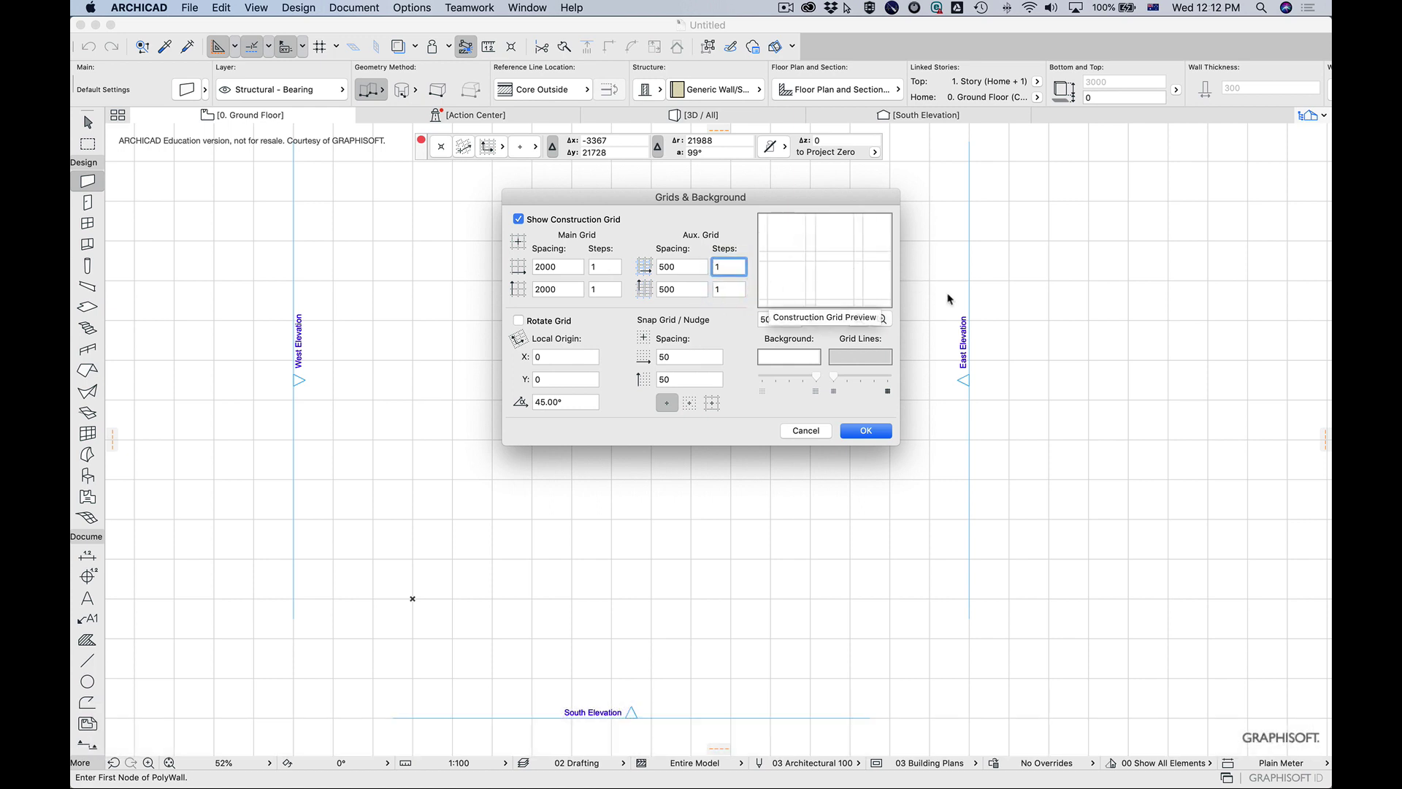
Set the drawing background colour to light yellow with the colour wheel
left_click(793, 365)
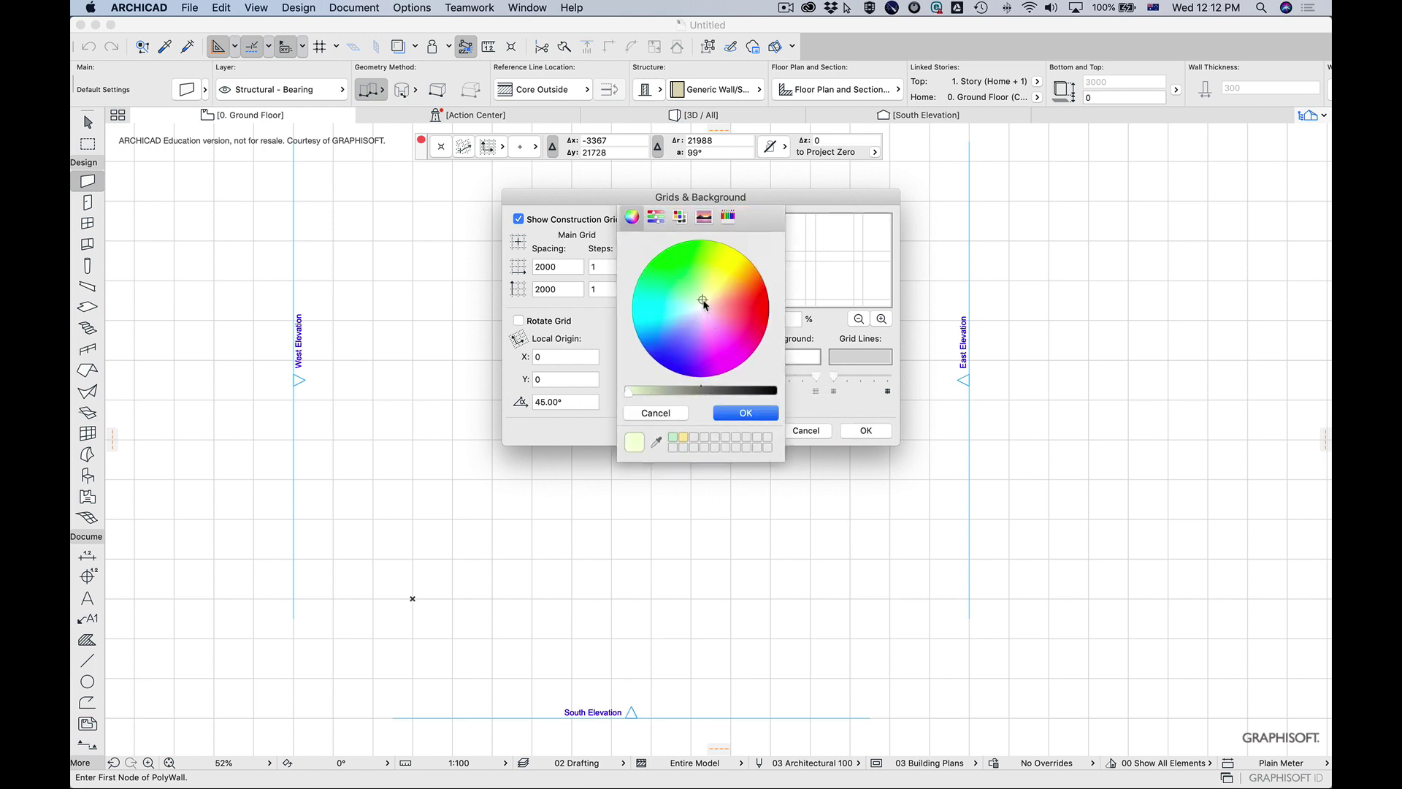
left_click_drag(704, 303, 711, 302)
left_click(765, 415)
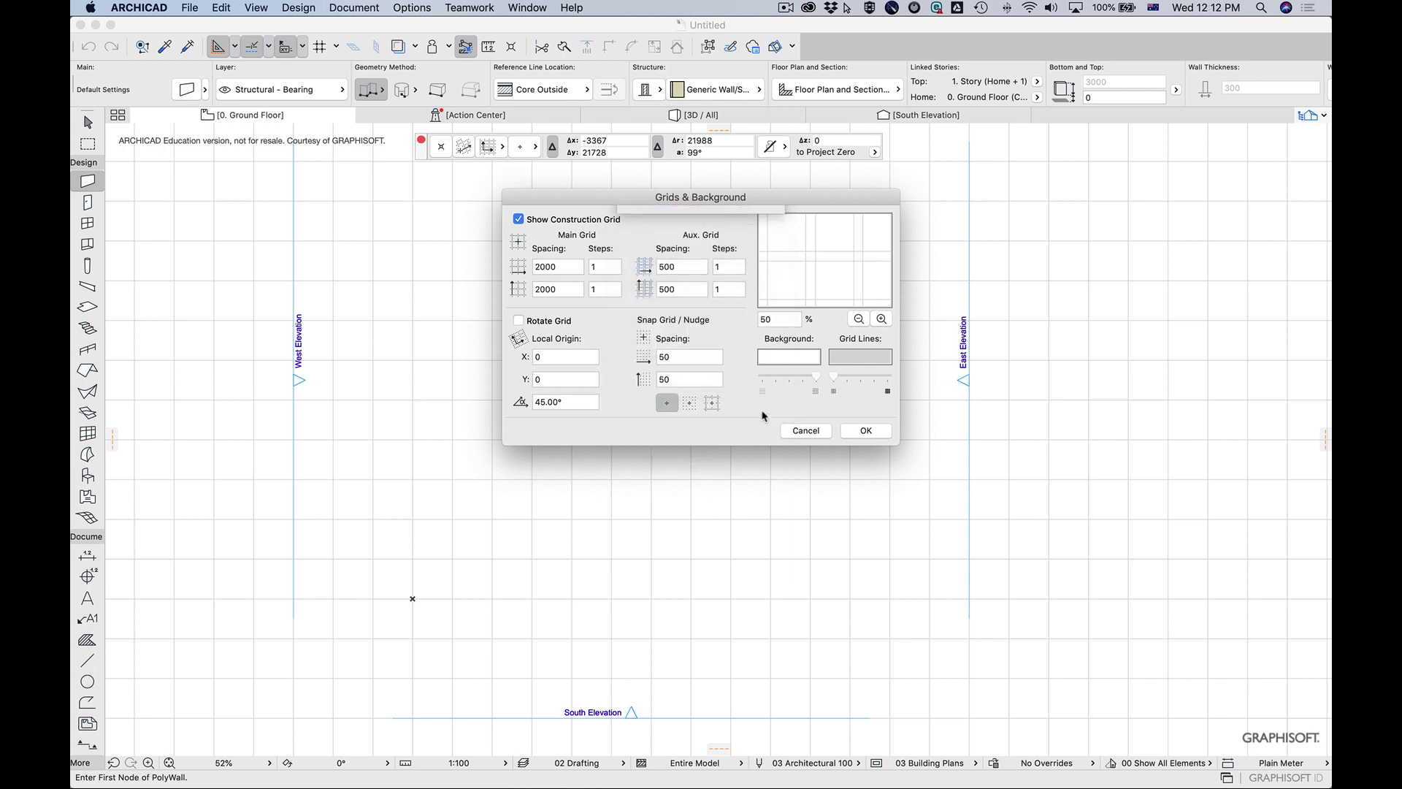
Restore the drawing background colour to pure white, using the grayscale slider at 100% brightness
left_click(803, 357)
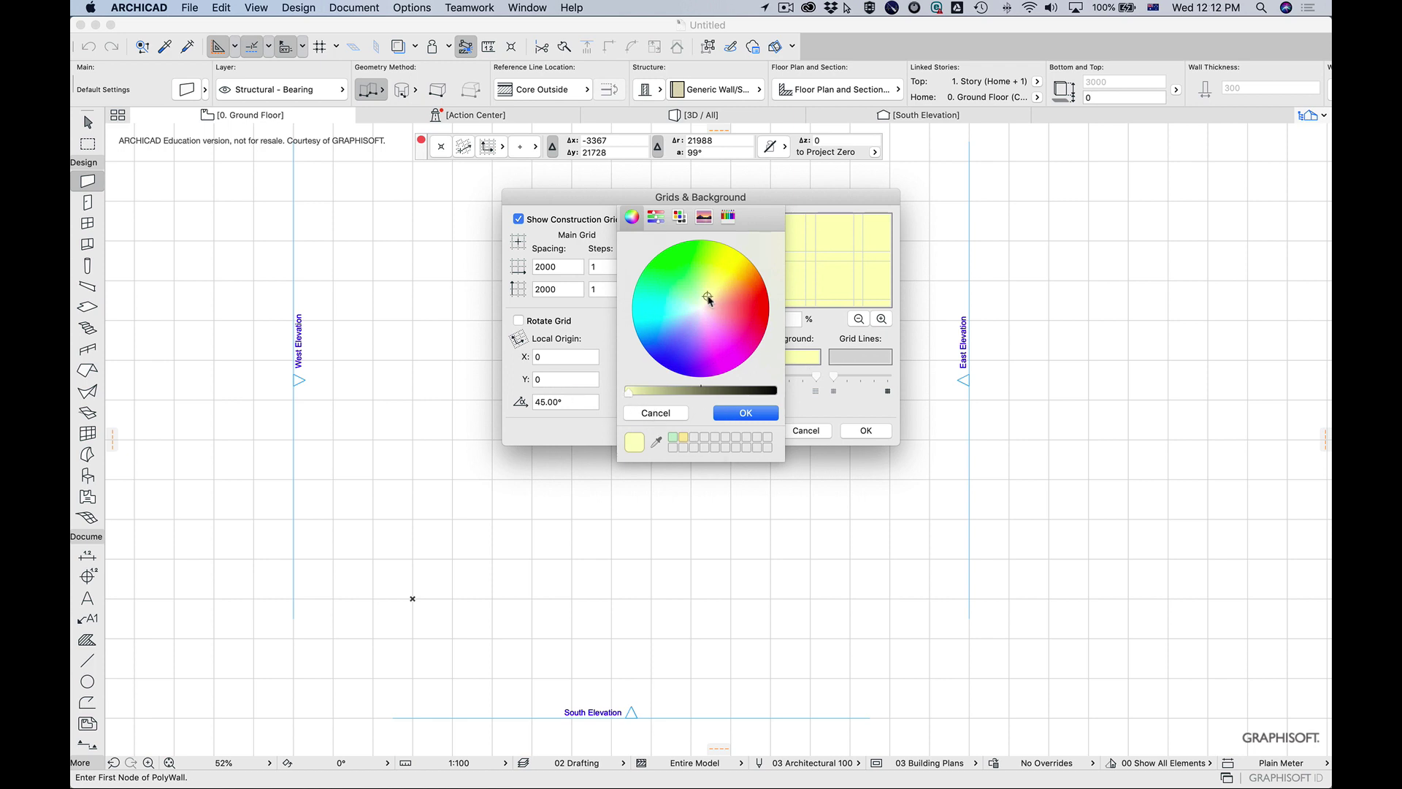
left_click_drag(709, 299, 701, 308)
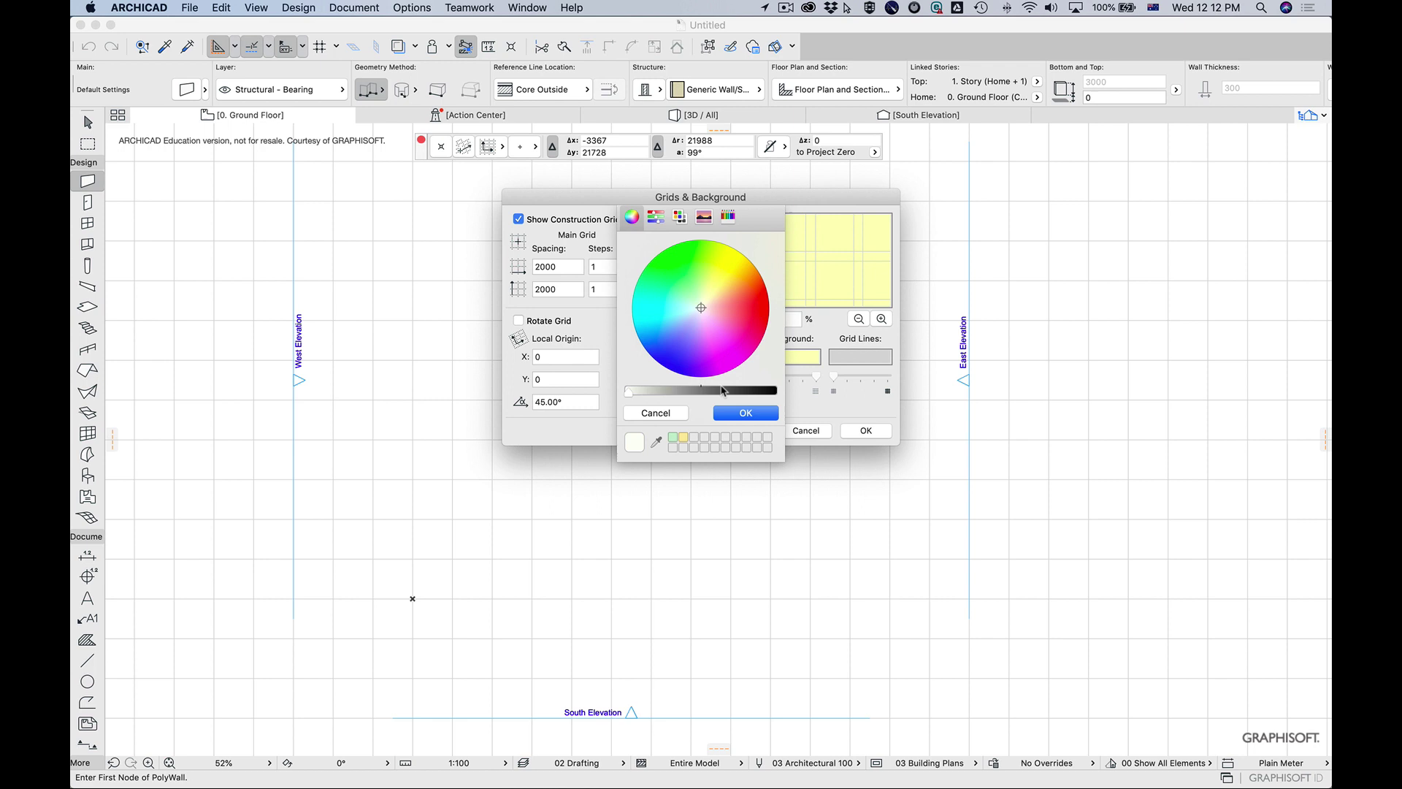
left_click(746, 413)
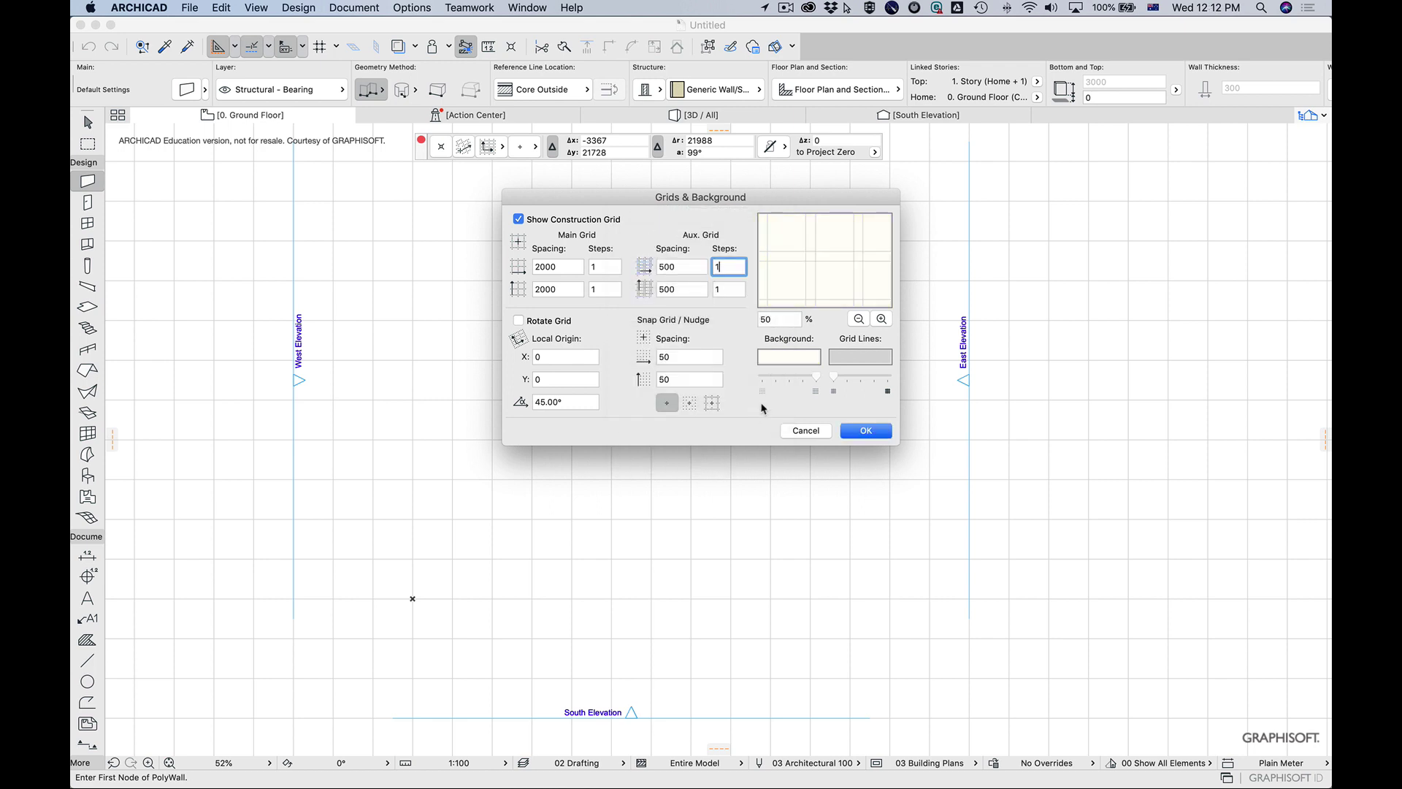
left_click(795, 358)
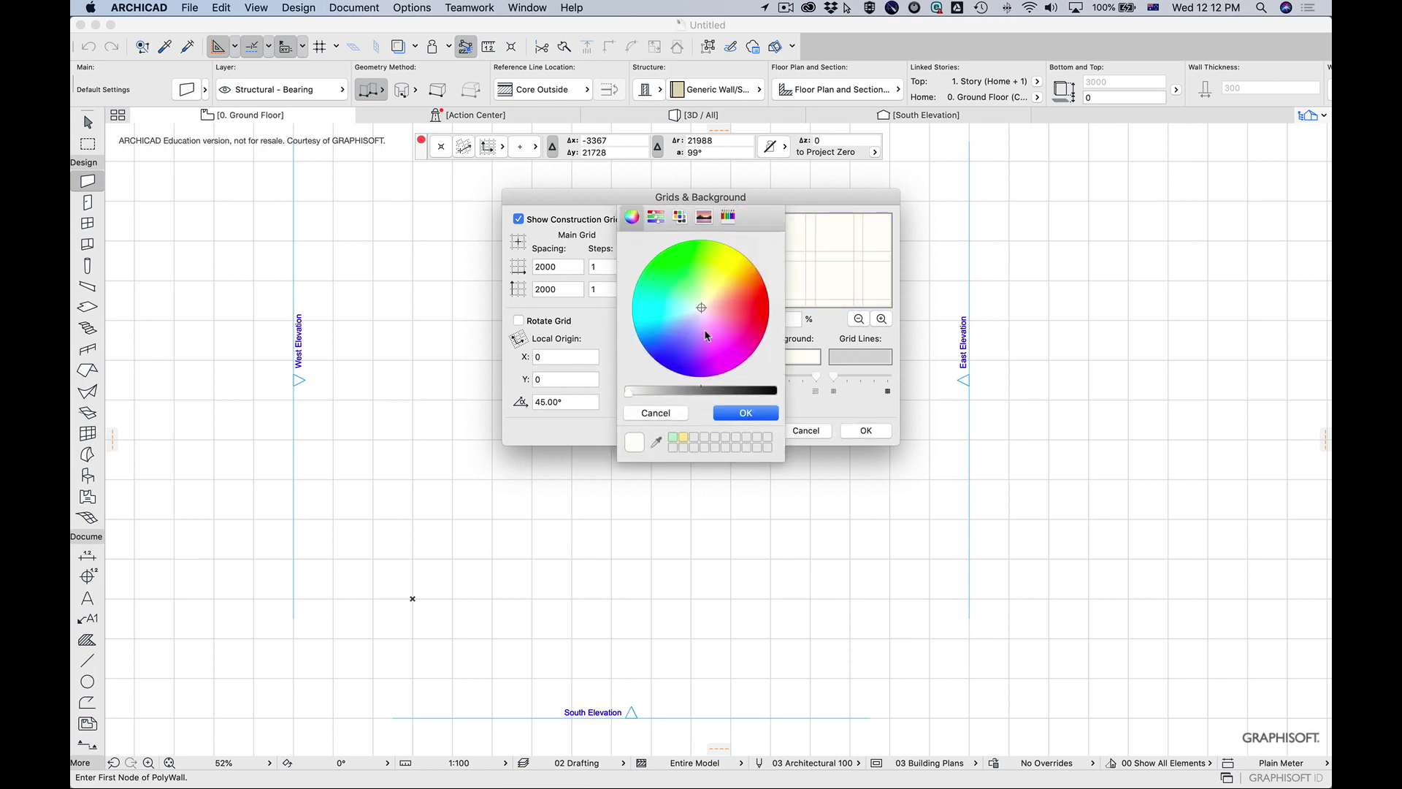
left_click(659, 218)
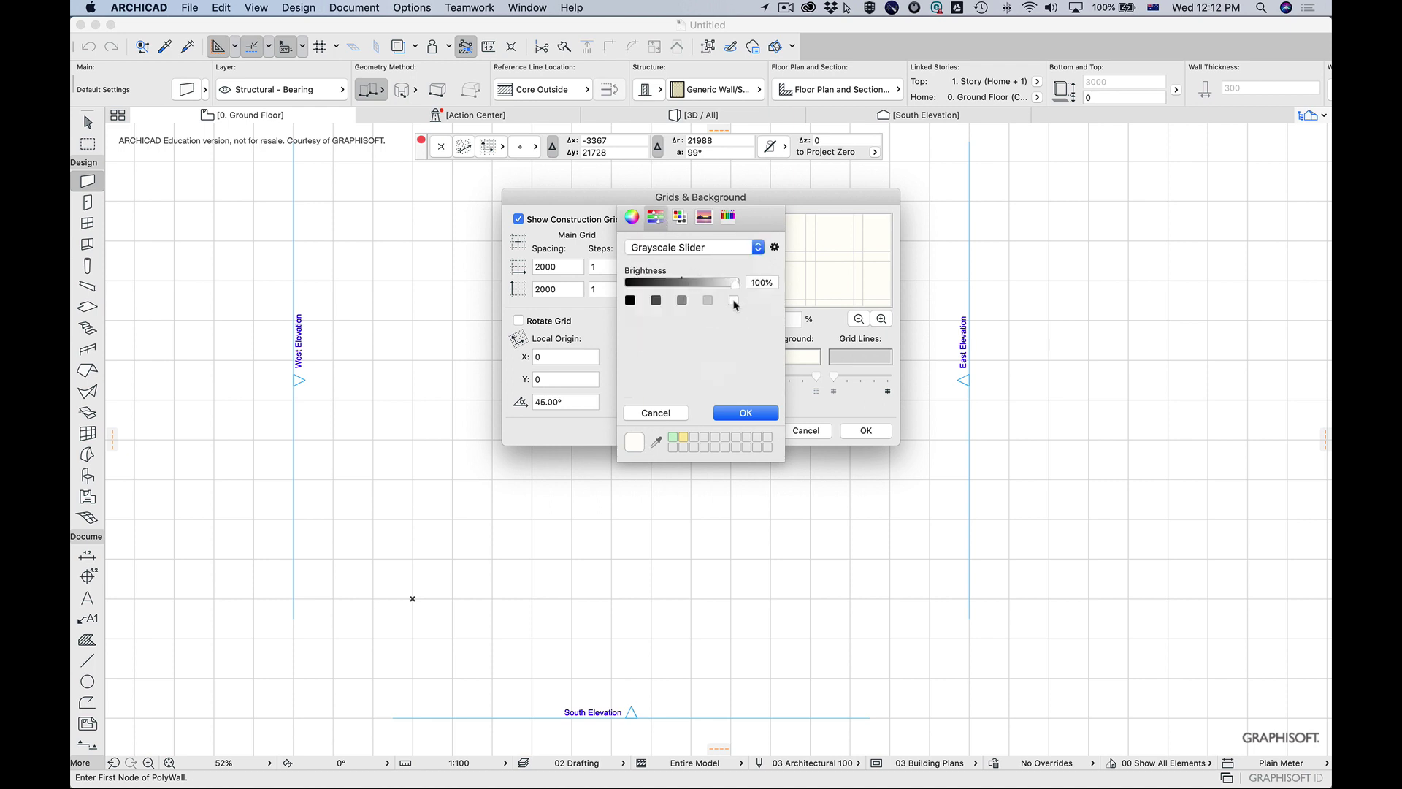
left_click(759, 413)
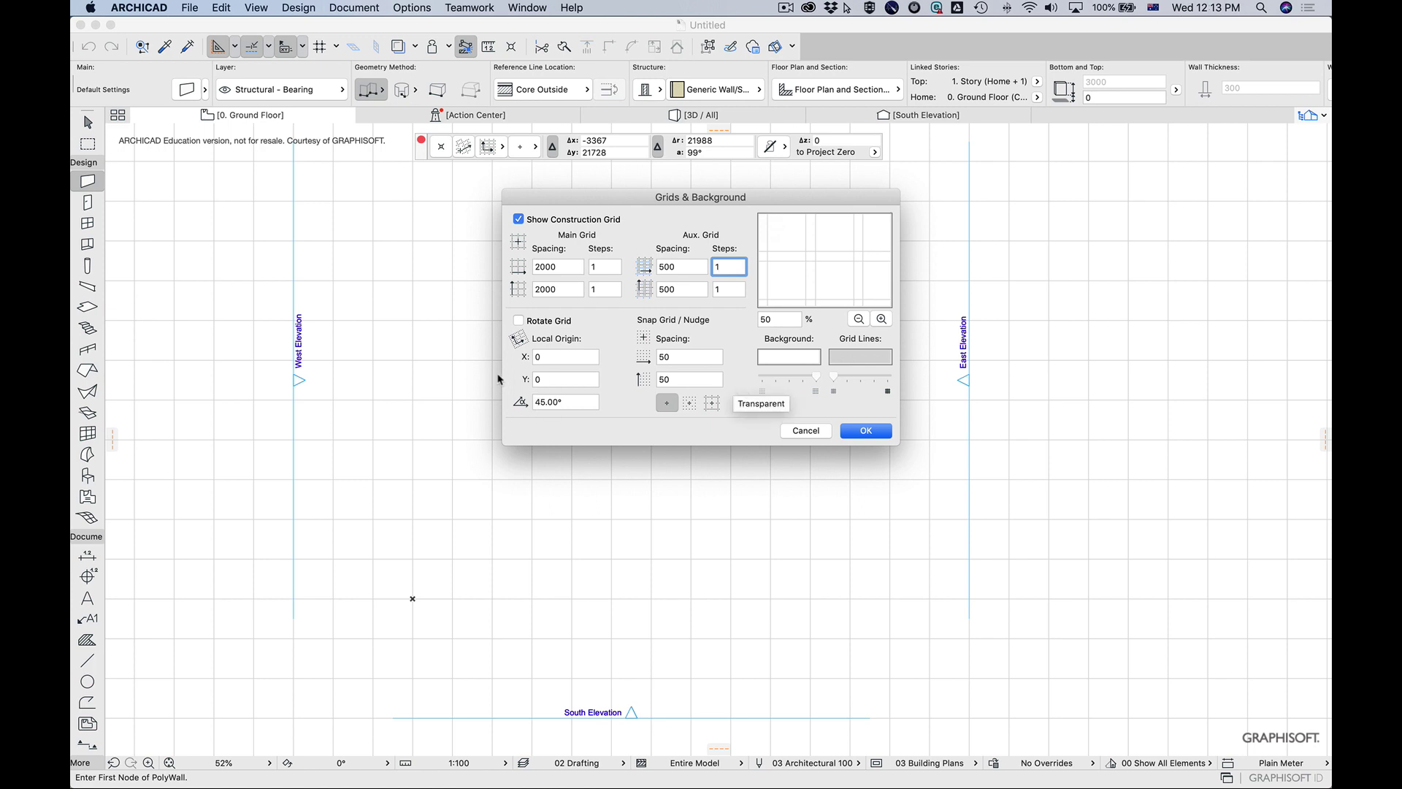
Preview the construction grid rotated by 45° and turn the rotation off again
left_click(575, 402)
left_click(531, 325)
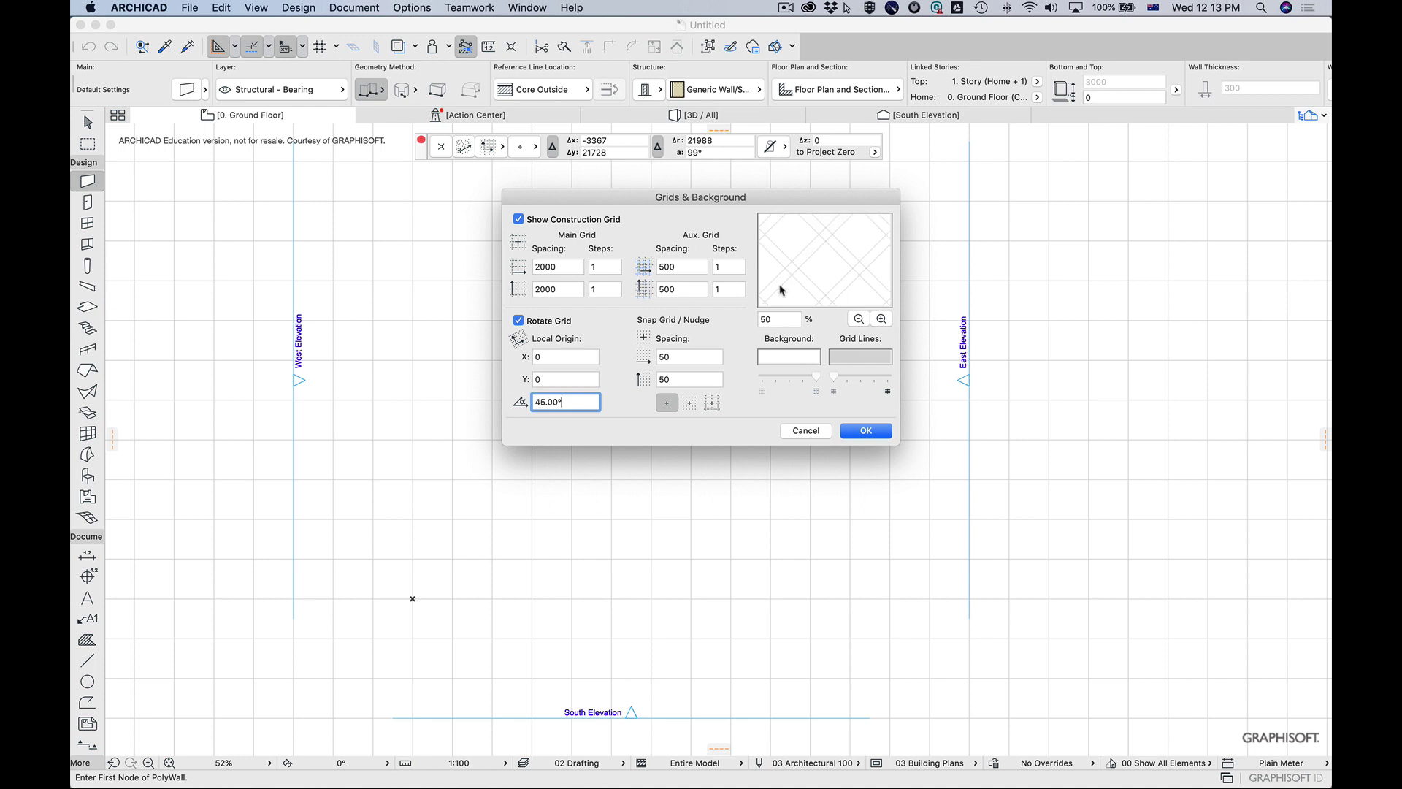
left_click(520, 320)
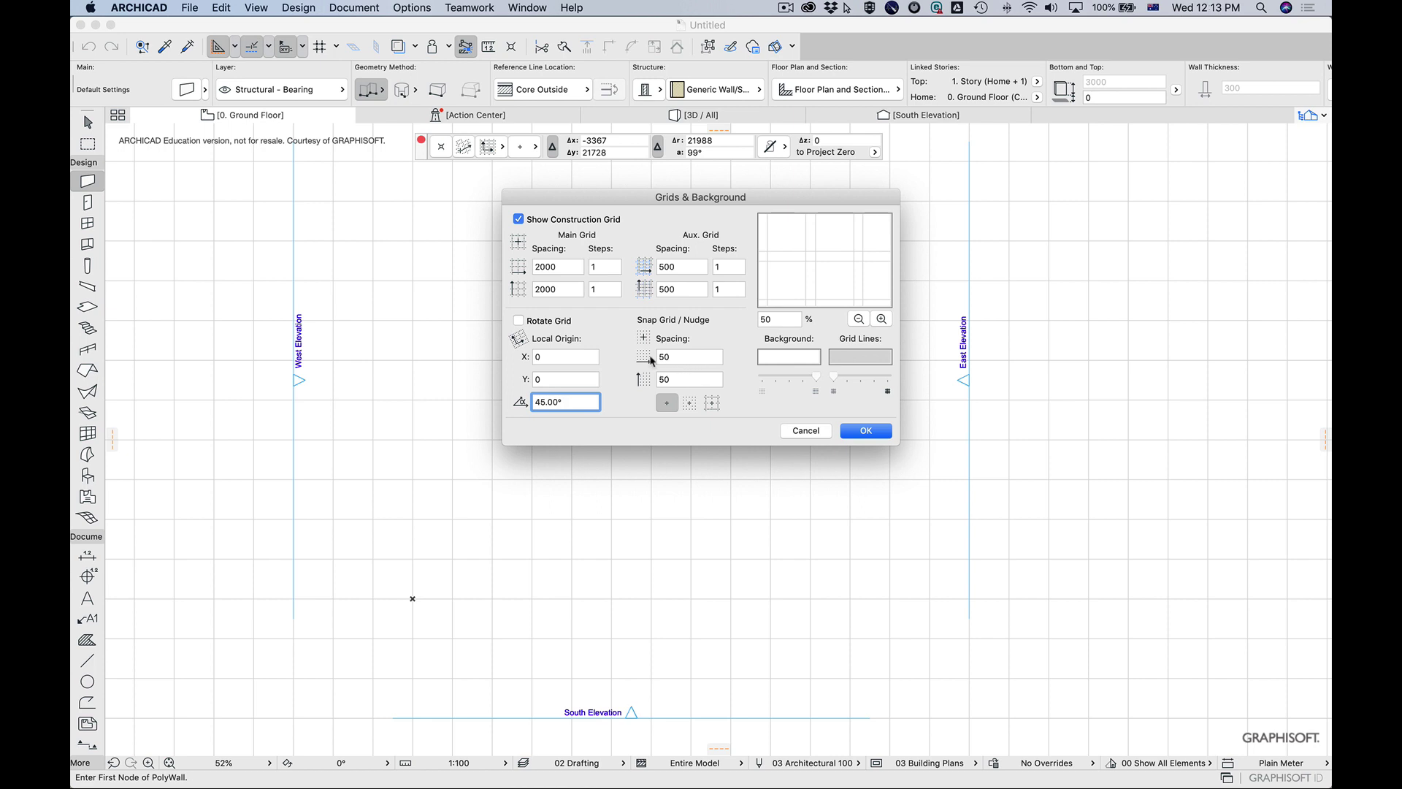
Set the auxiliary grid steps to 0 in both directions and apply the grid settings
double_click(718, 265)
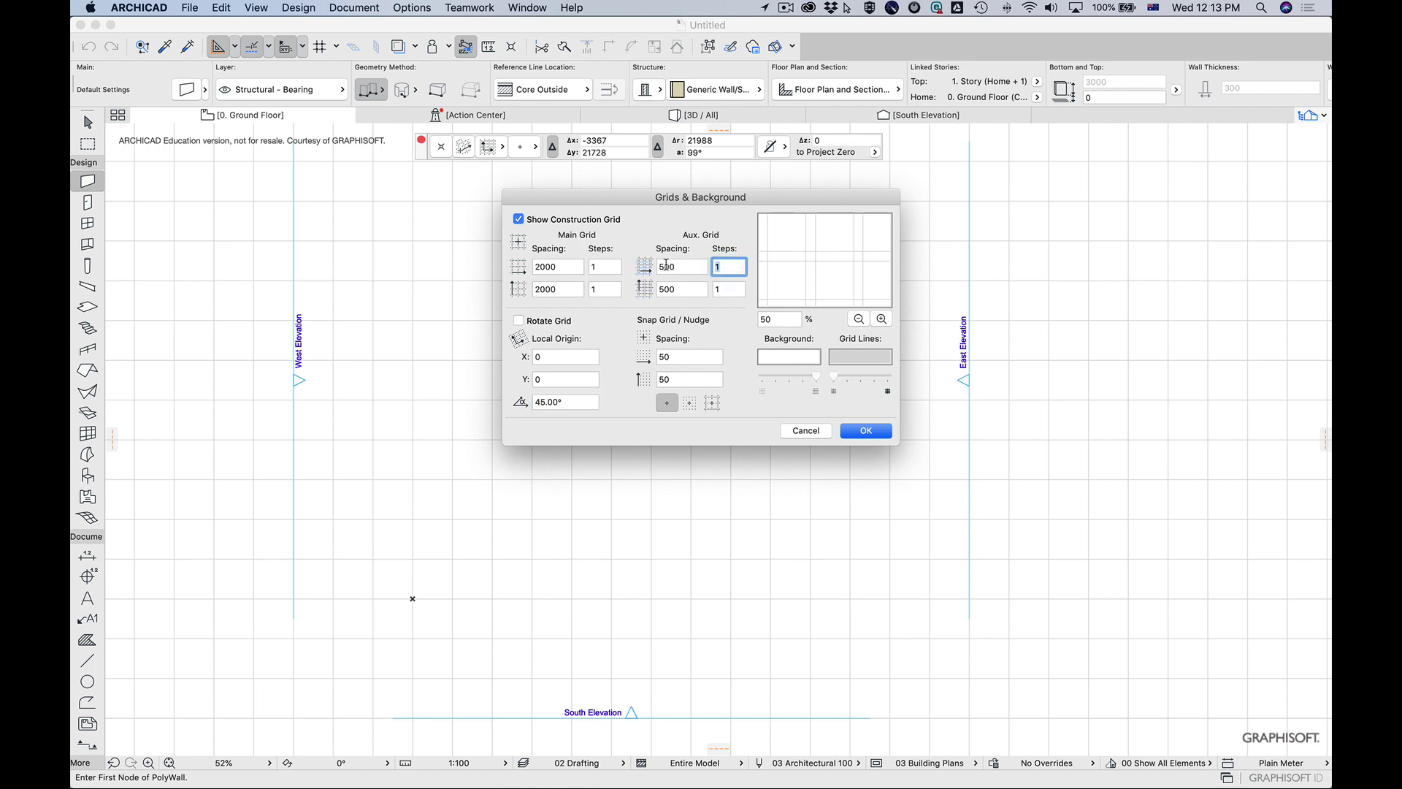
type("0")
double_click(717, 290)
type("0")
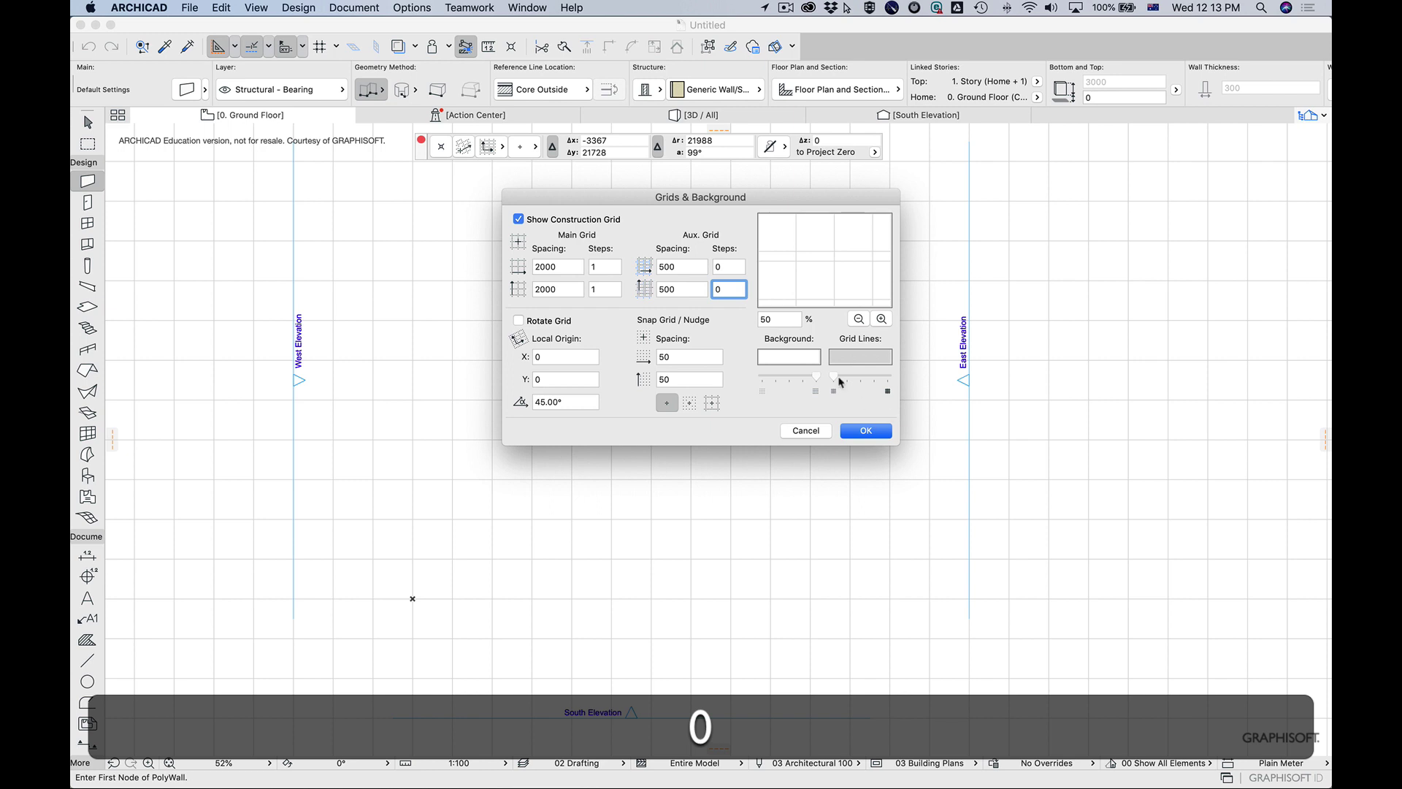
left_click(871, 431)
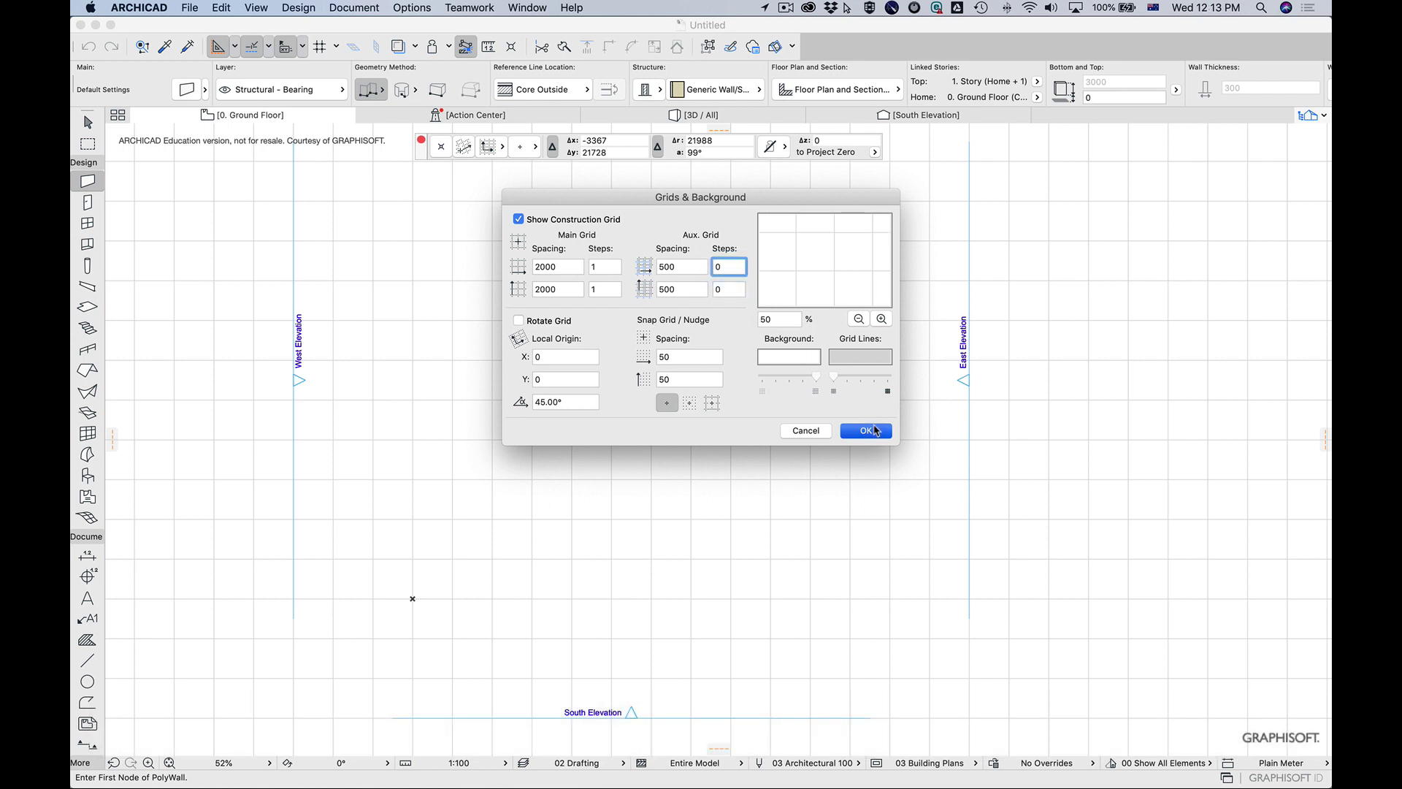
Rotate the construction grid to a diagonal reference vector drawn across the plan, and switch back to the orthogonal grid
left_click(463, 147)
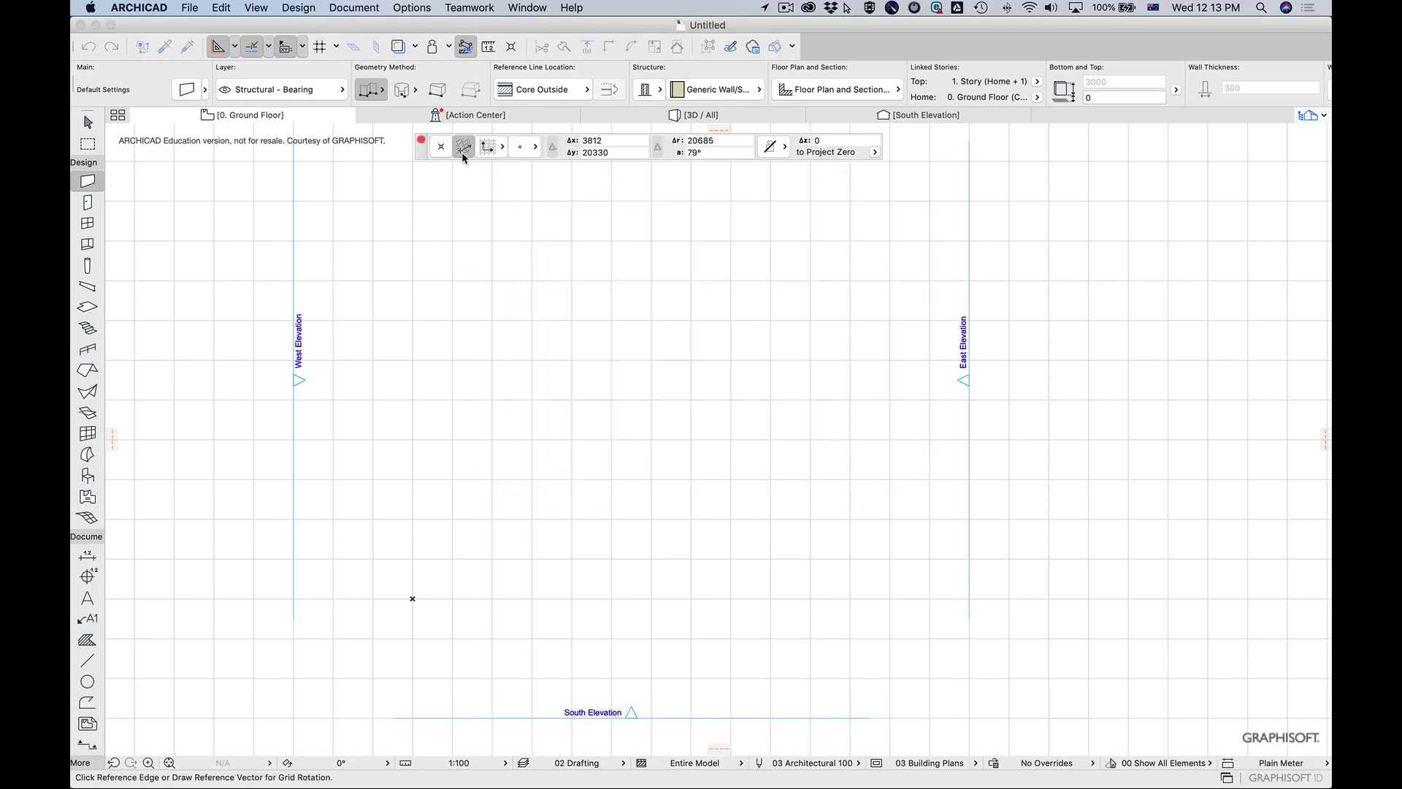
left_click(434, 278)
left_click(706, 473)
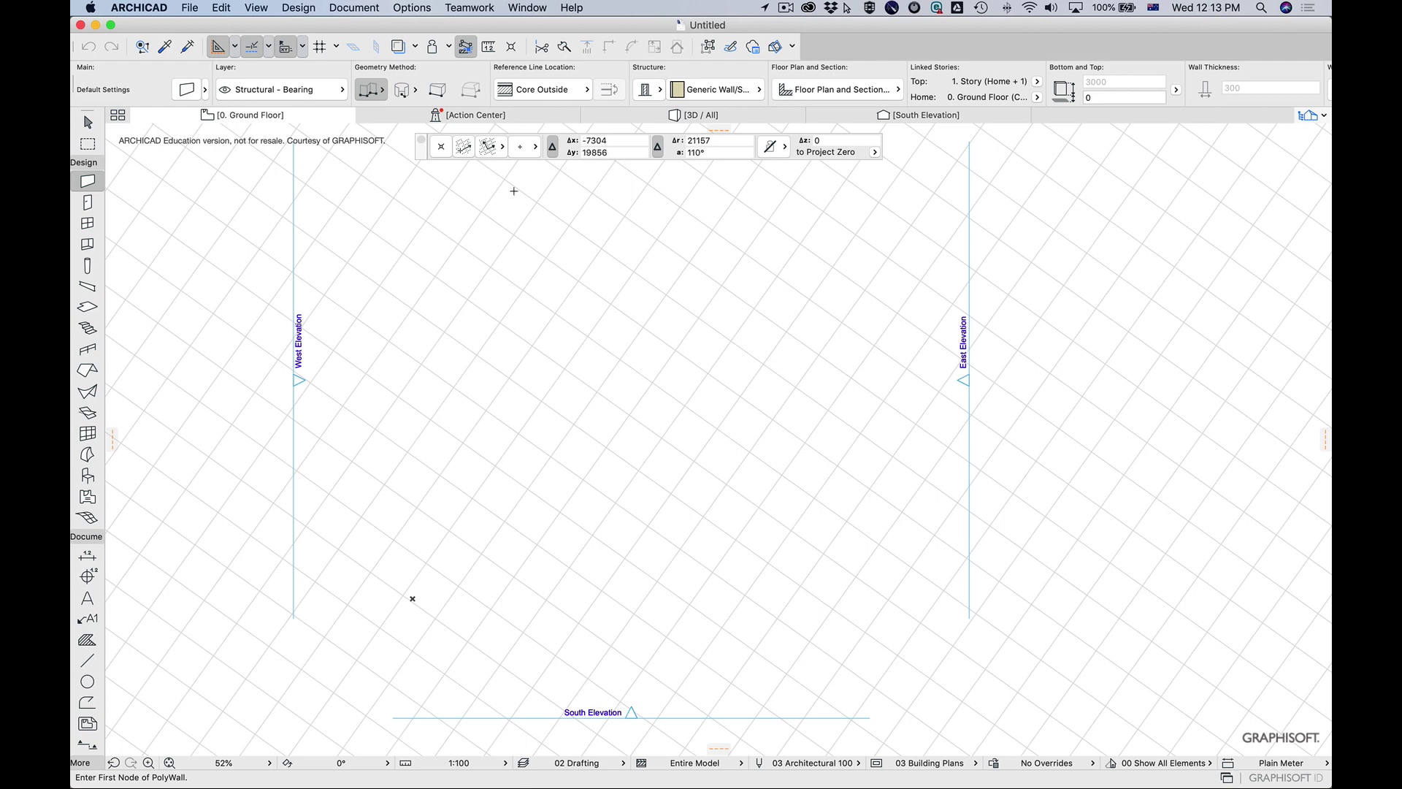
left_click(491, 147)
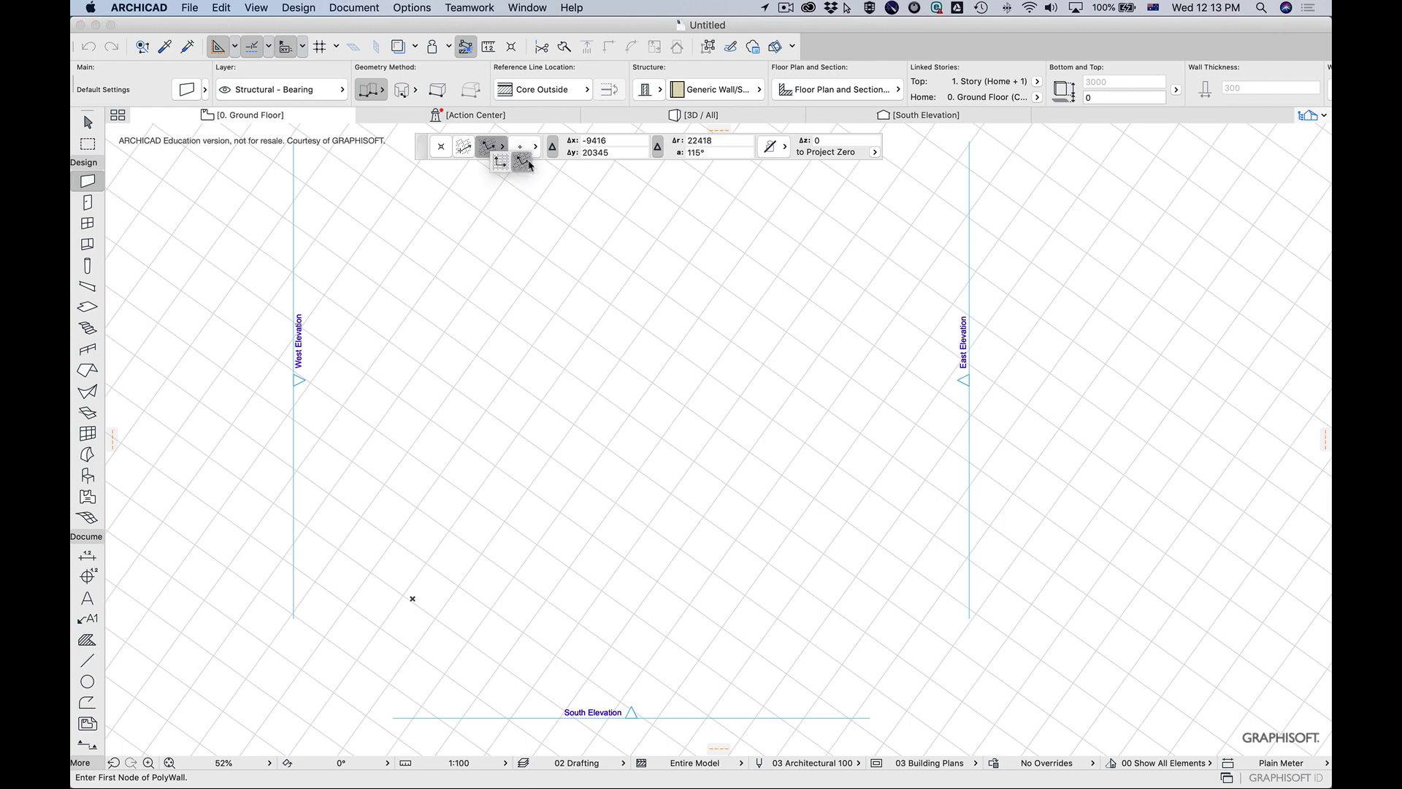
left_click(501, 162)
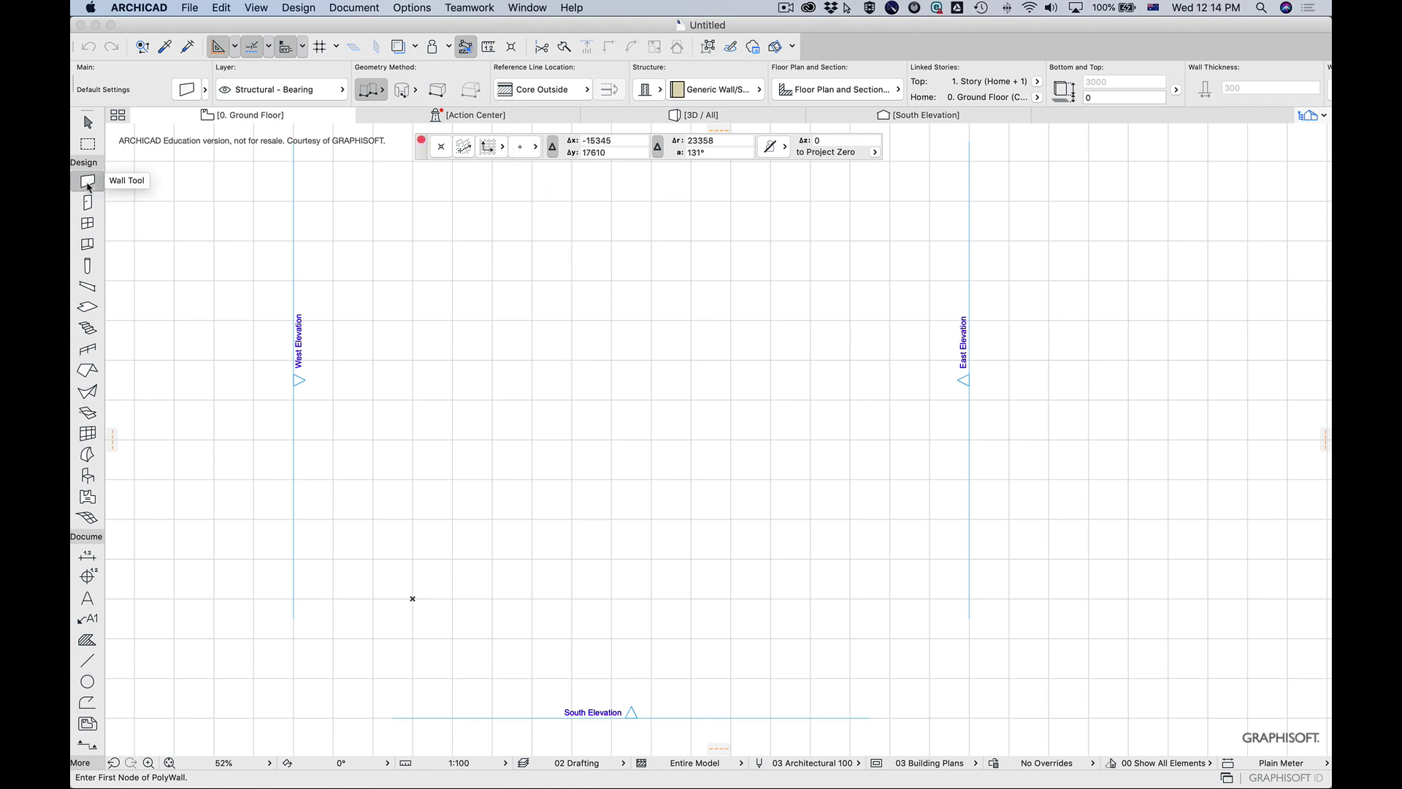
left_click(515, 325)
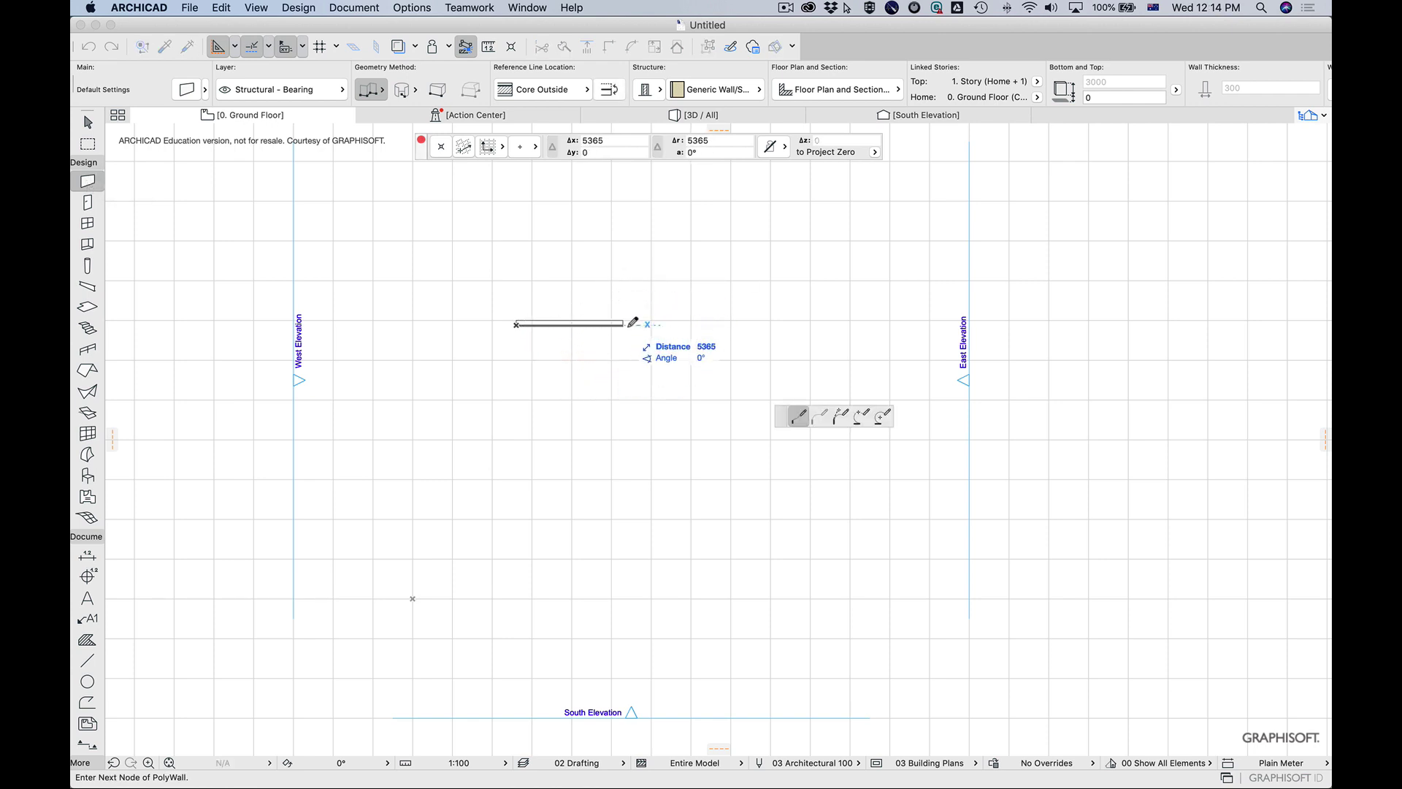
left_click(634, 349)
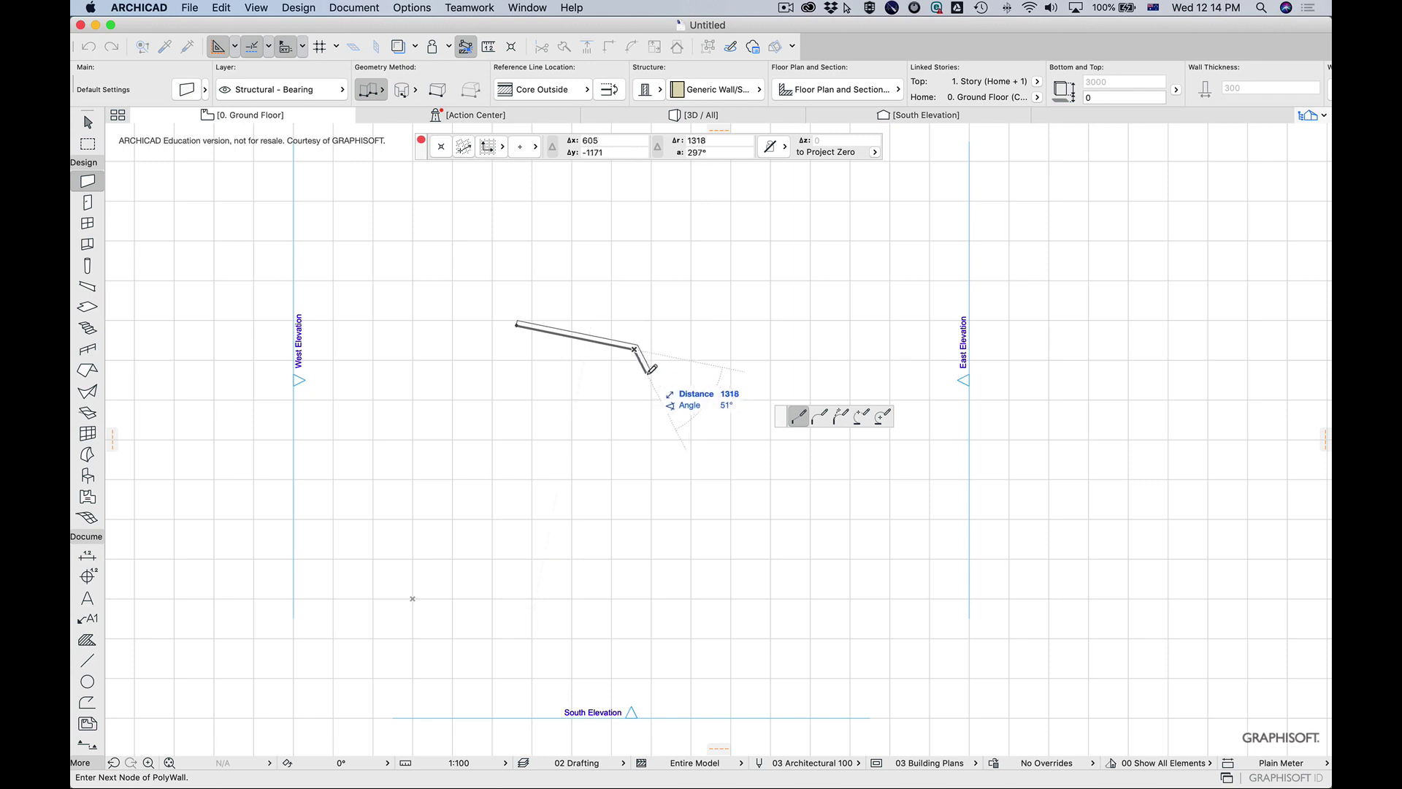
key("Escape")
Turn on snapping to the construction grid and draw a closed L-shaped polywall, 6000 by 8000 overall with a 2000 by 4000 notch
left_click(523, 149)
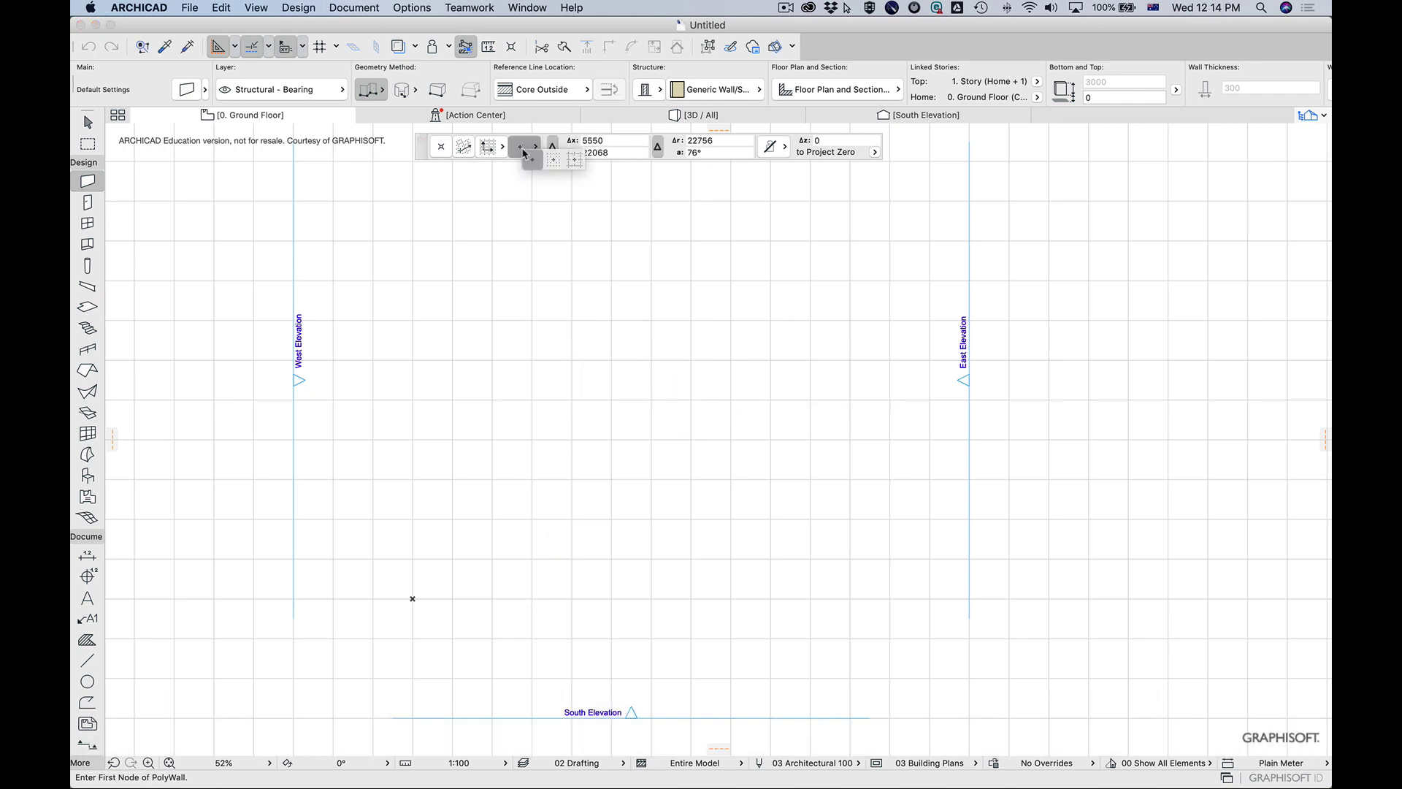
left_click(575, 165)
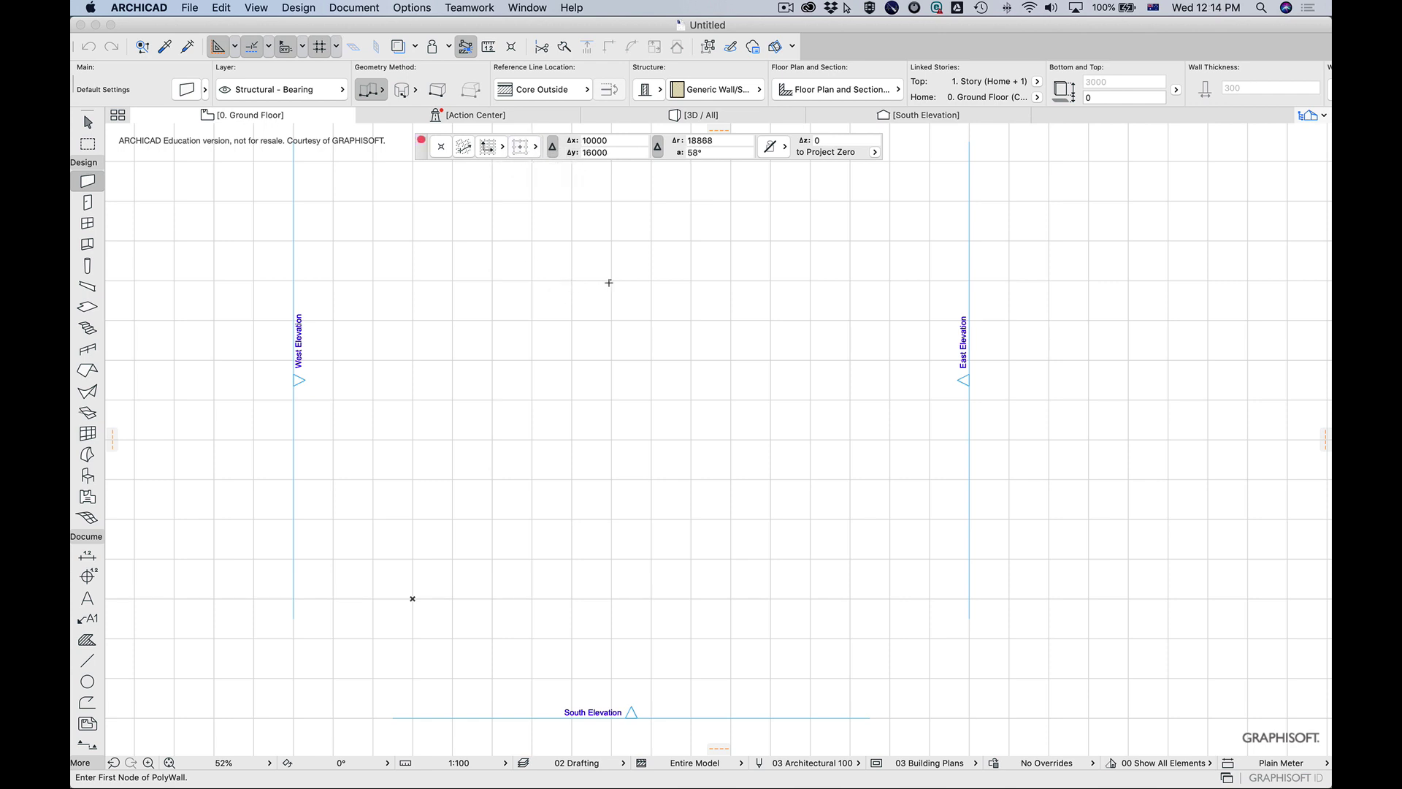
left_click(571, 280)
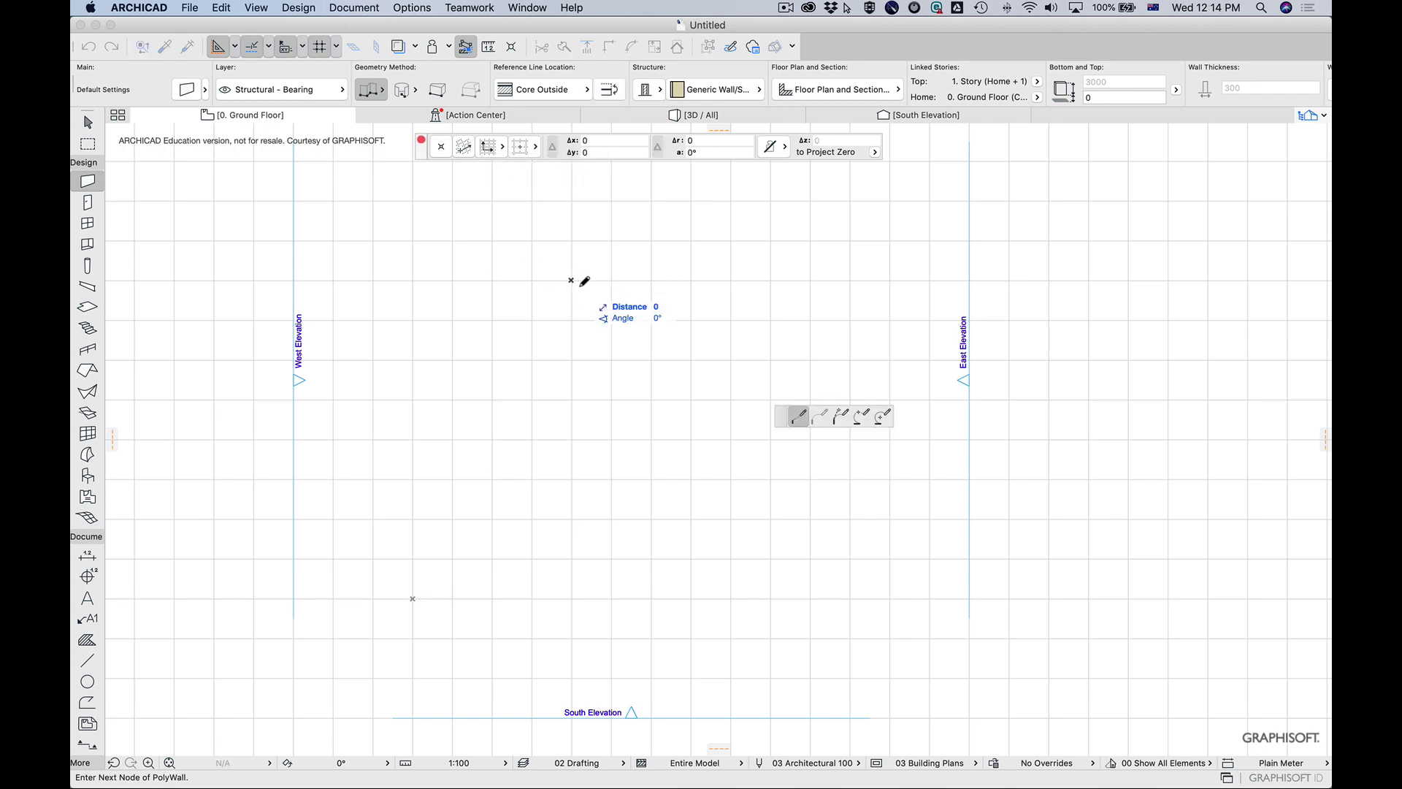
left_click(691, 281)
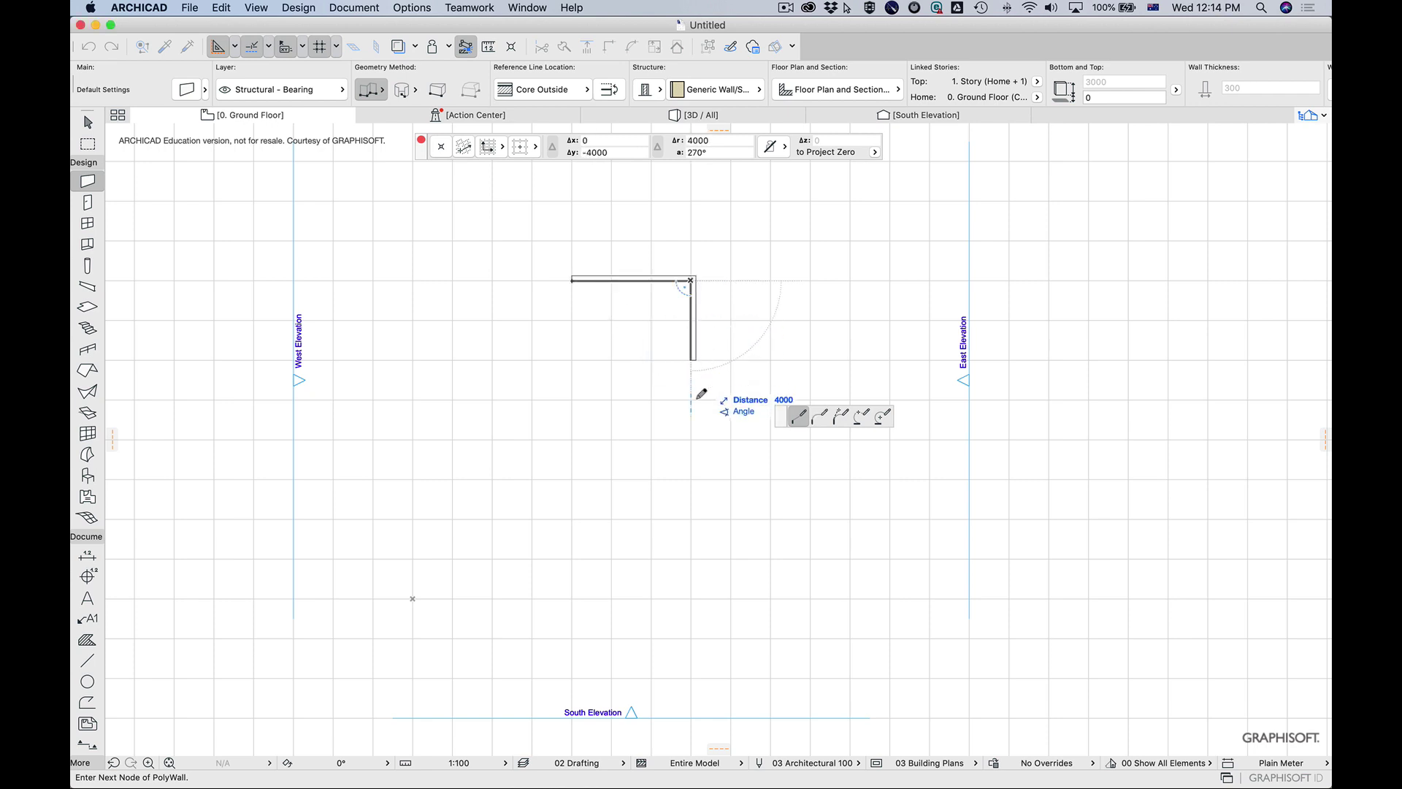
left_click(691, 439)
left_click(611, 440)
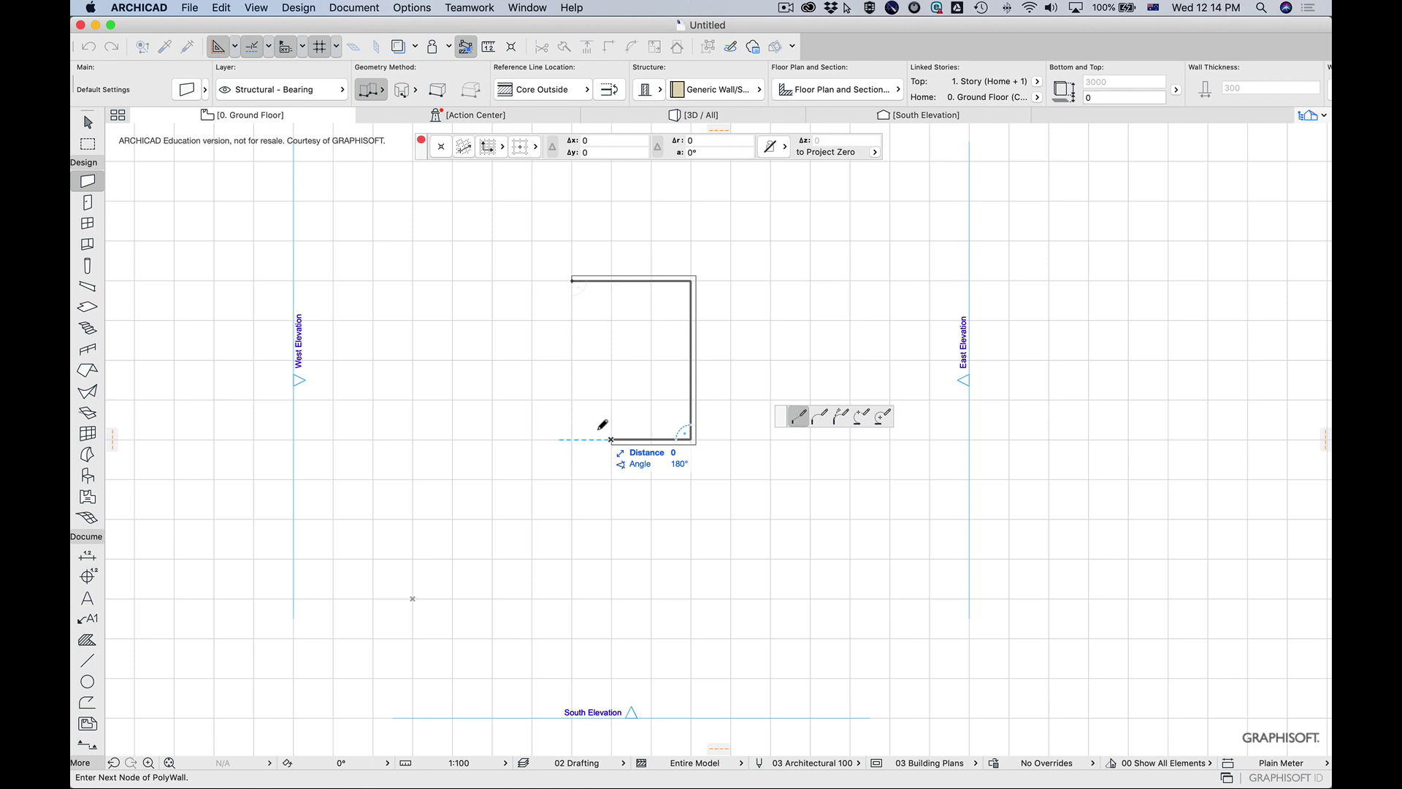
left_click(611, 359)
left_click(571, 359)
left_click(572, 276)
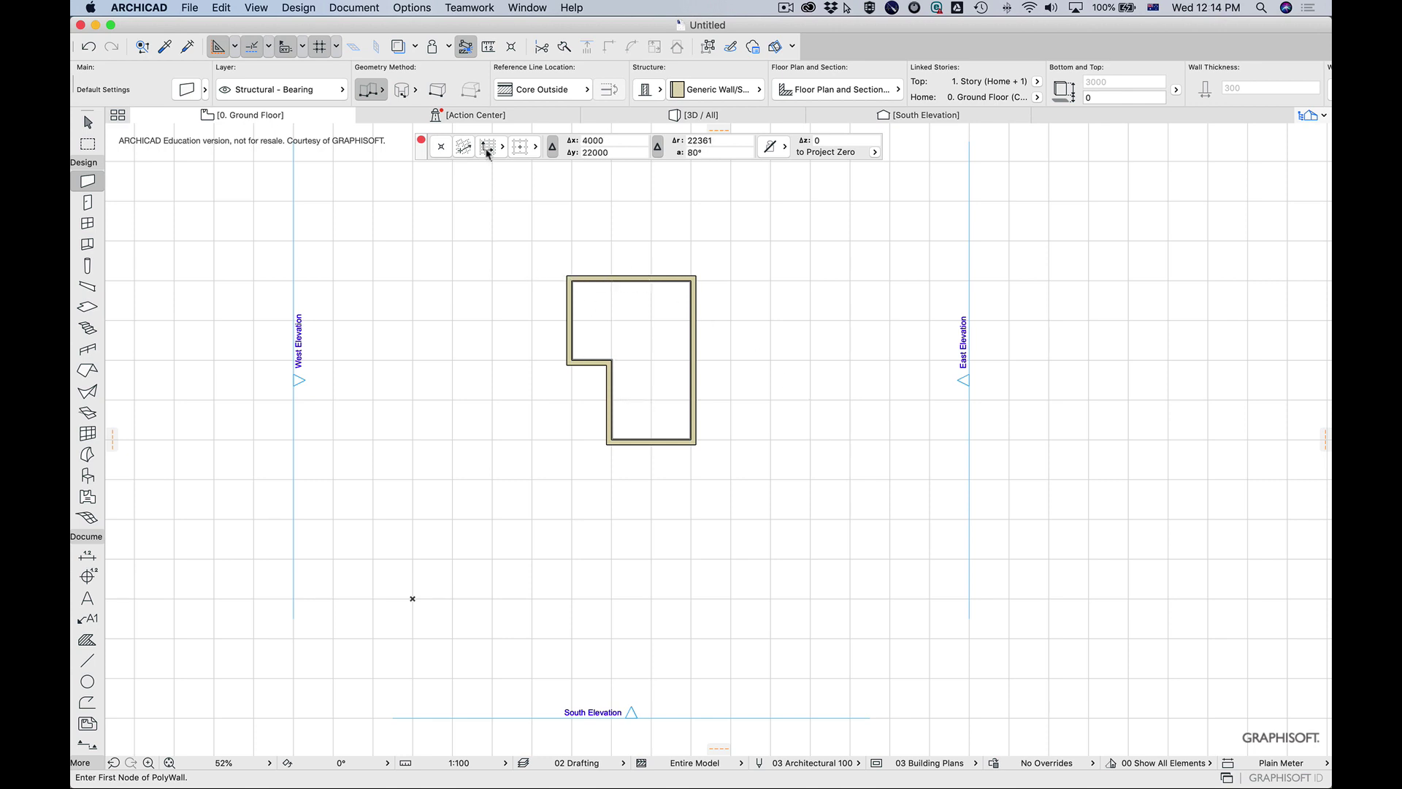
Change snapping to the snap grid and draw a small open U-shaped polywall above the L-shaped walls
left_click(521, 147)
left_click(549, 160)
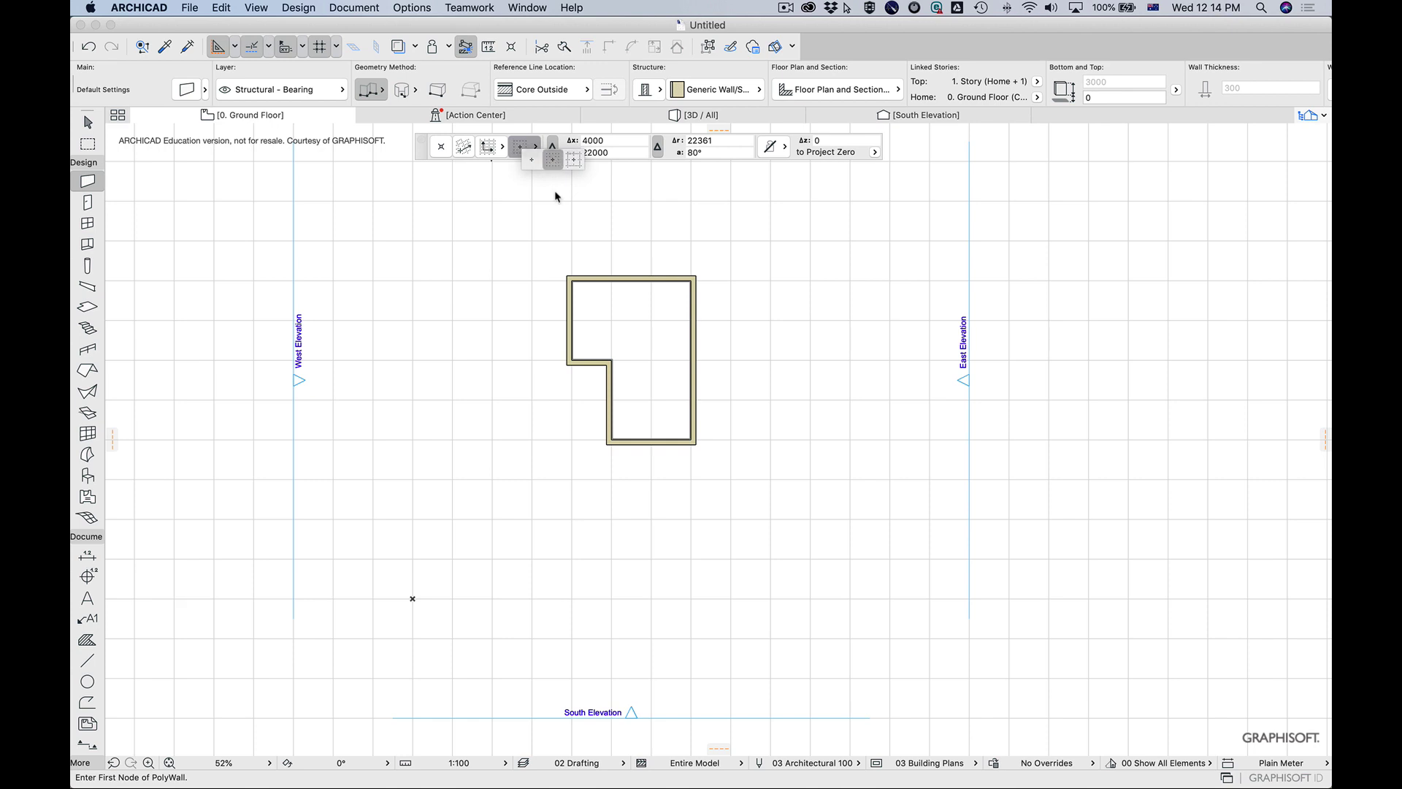
left_click(598, 242)
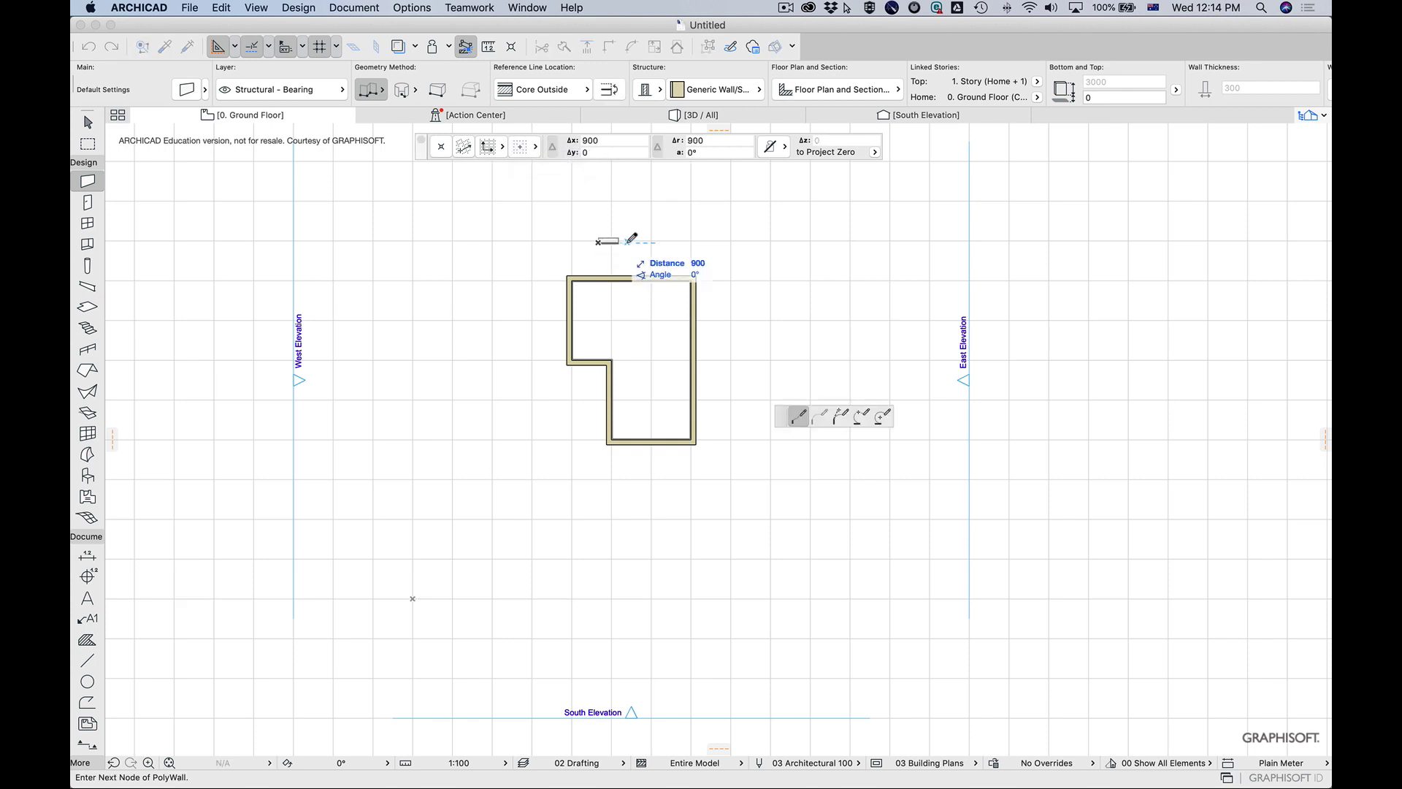
left_click(663, 242)
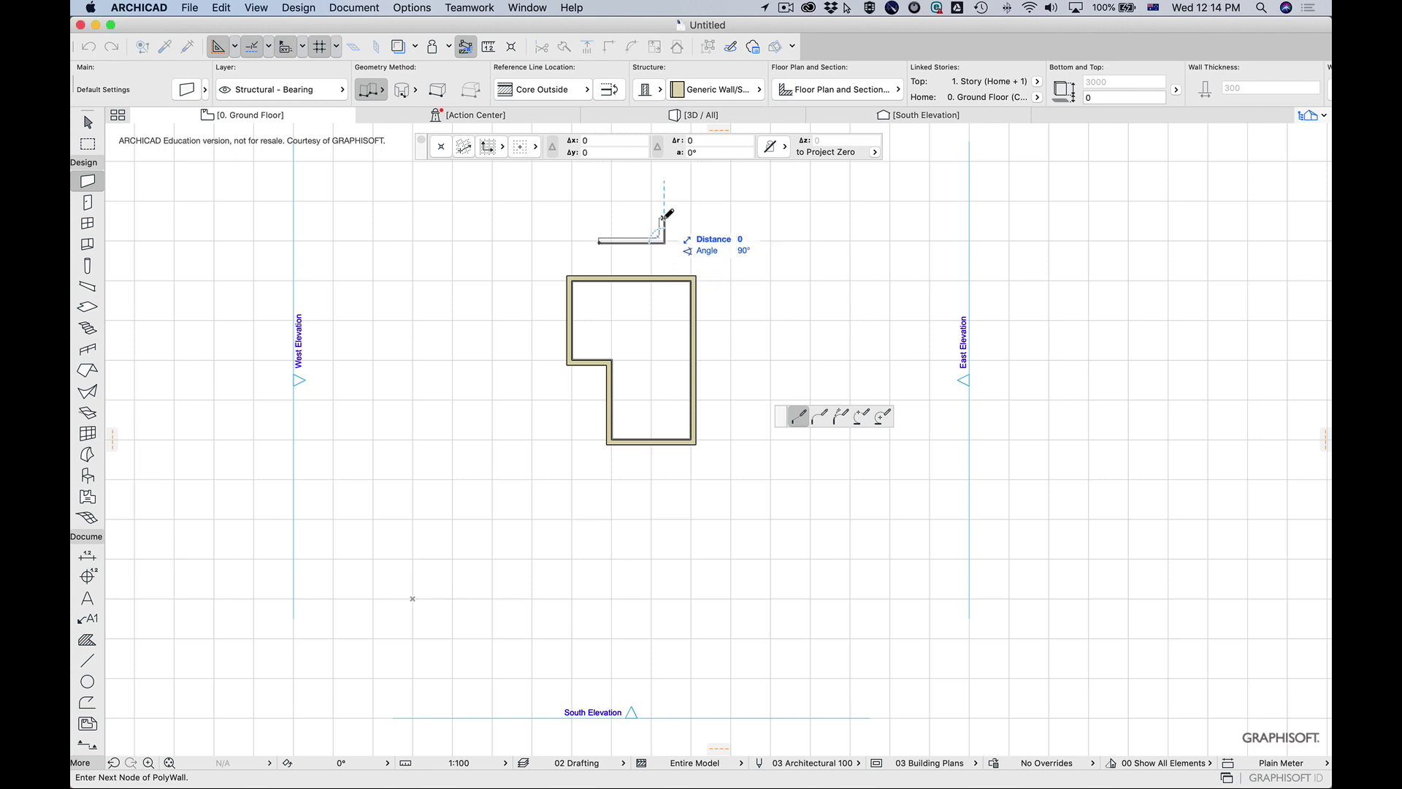
left_click(664, 217)
double_click(617, 218)
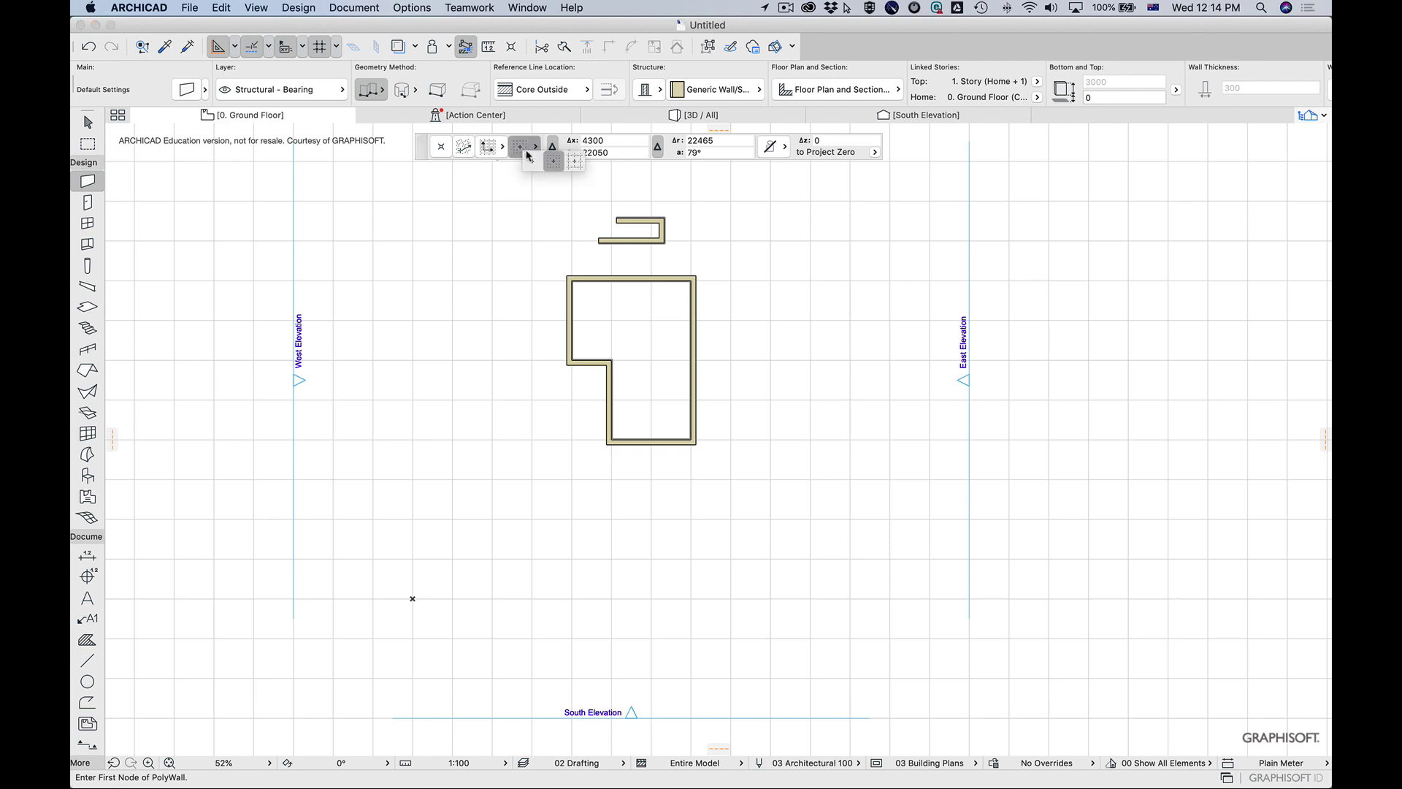
Turn grid snapping off and try starting walls at freely chosen points above and below the existing walls
left_click(546, 185)
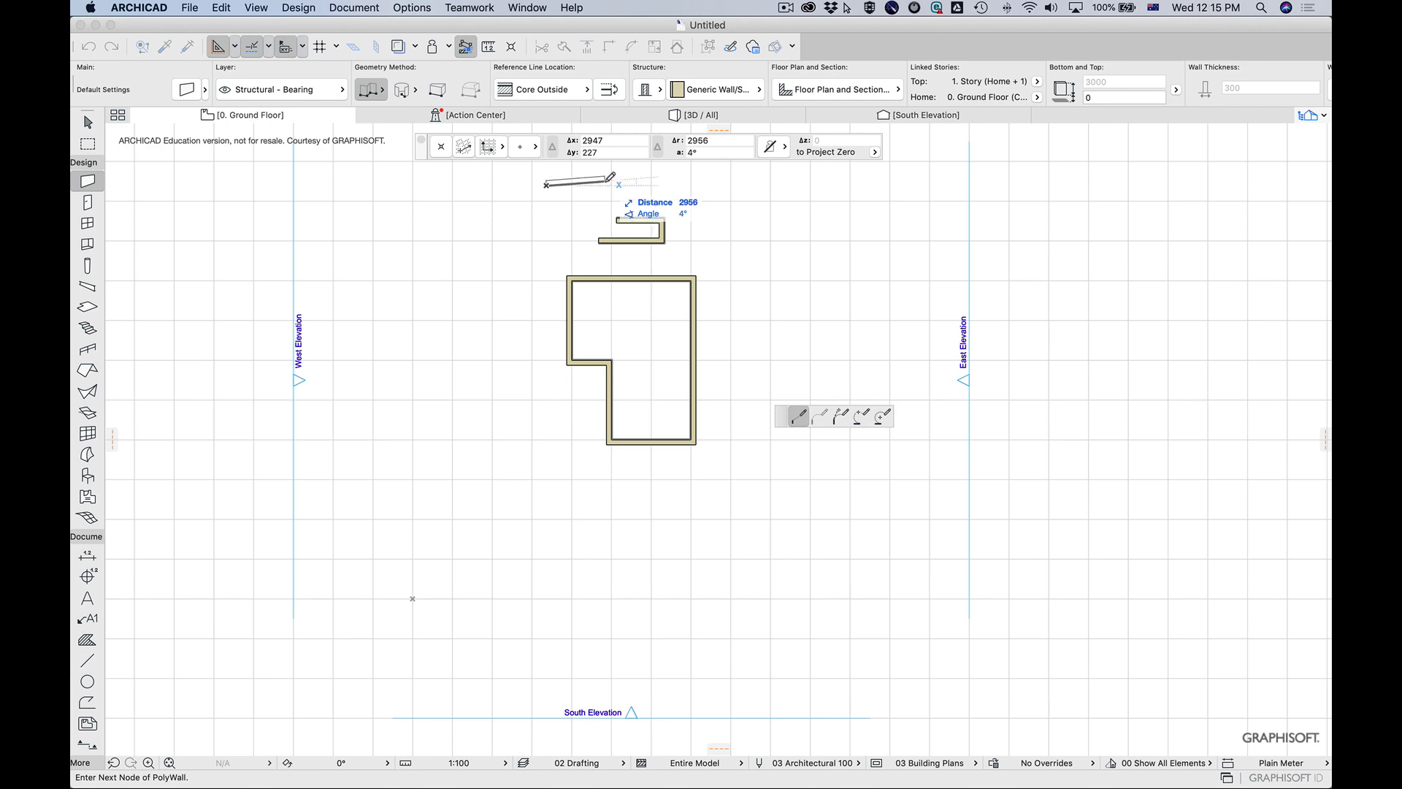
key("Escape")
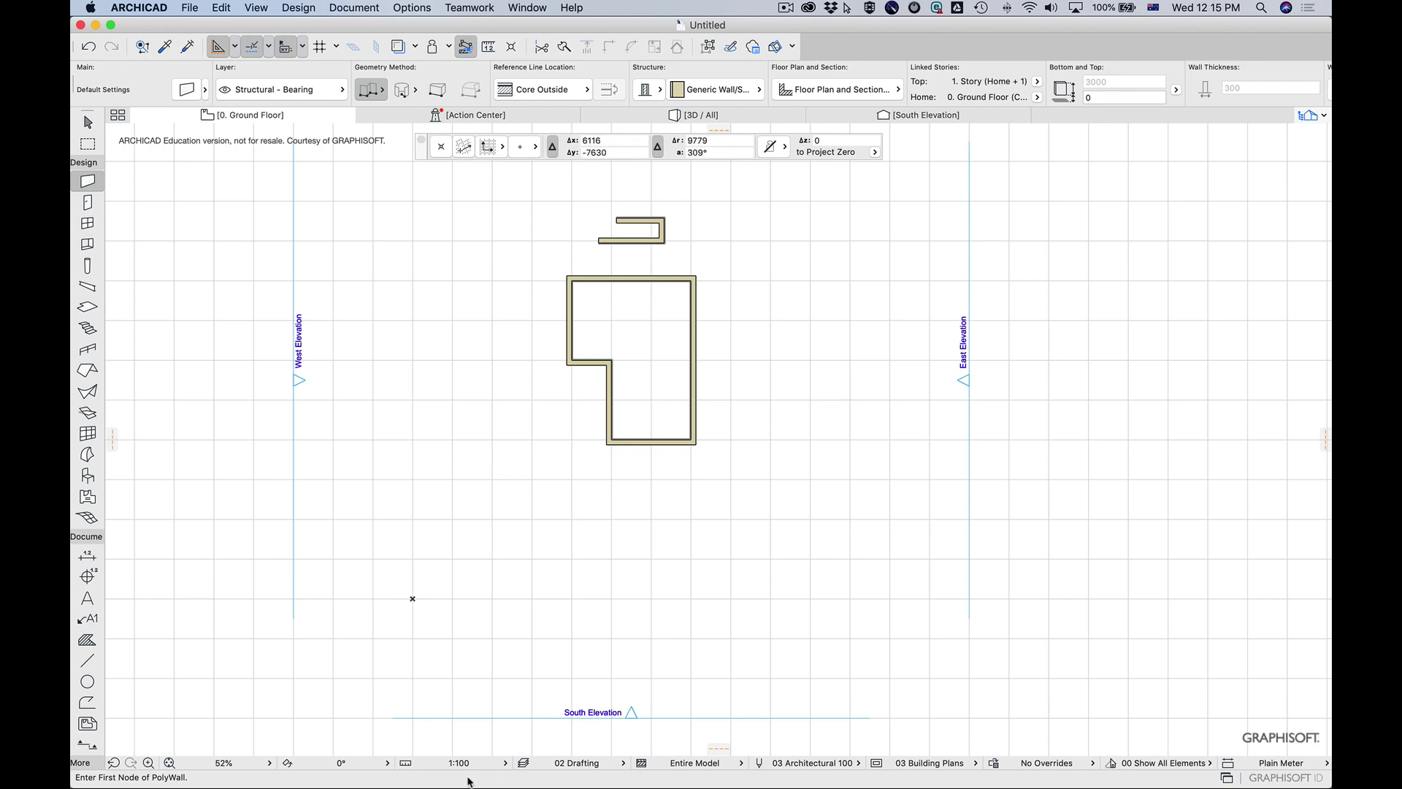
left_click(412, 598)
left_click(491, 560)
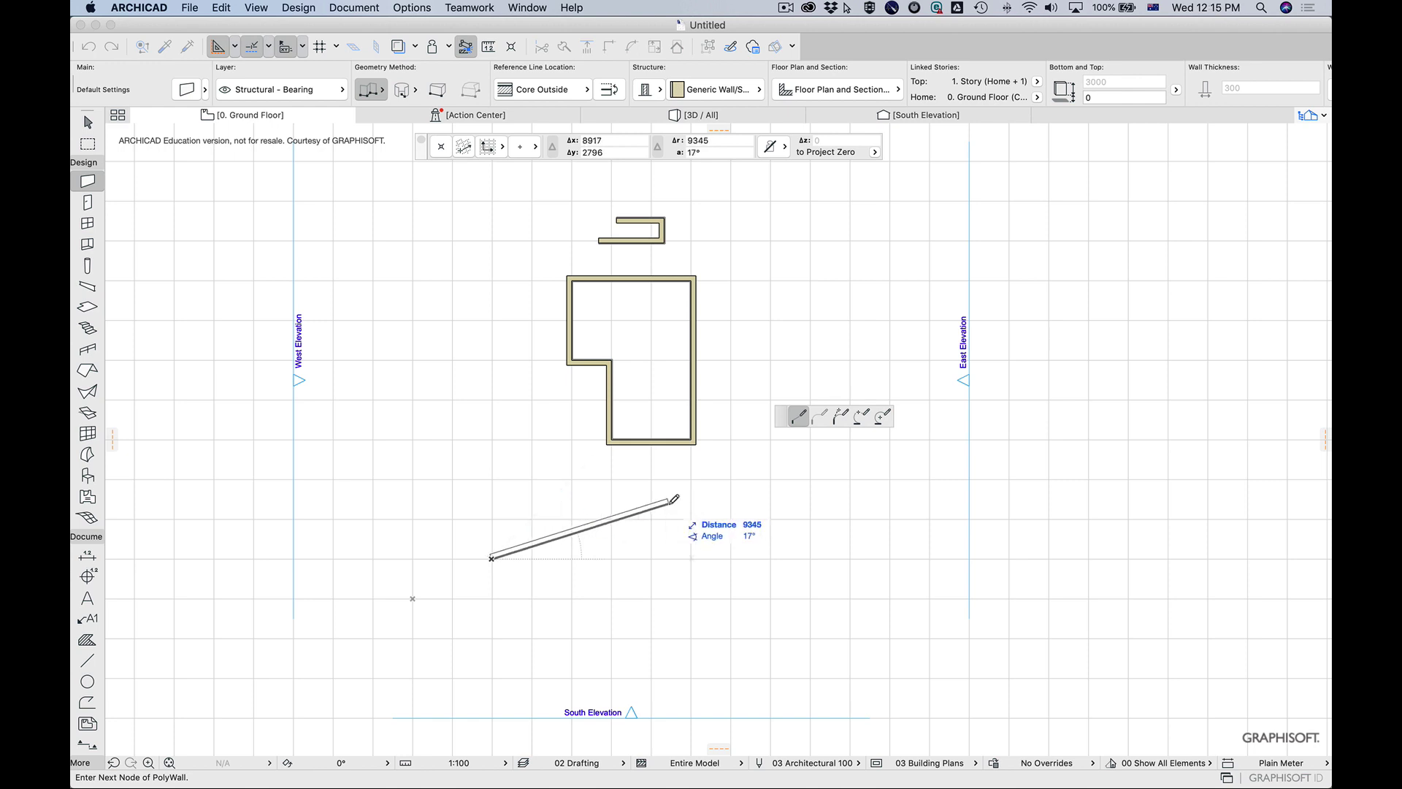
key("Escape")
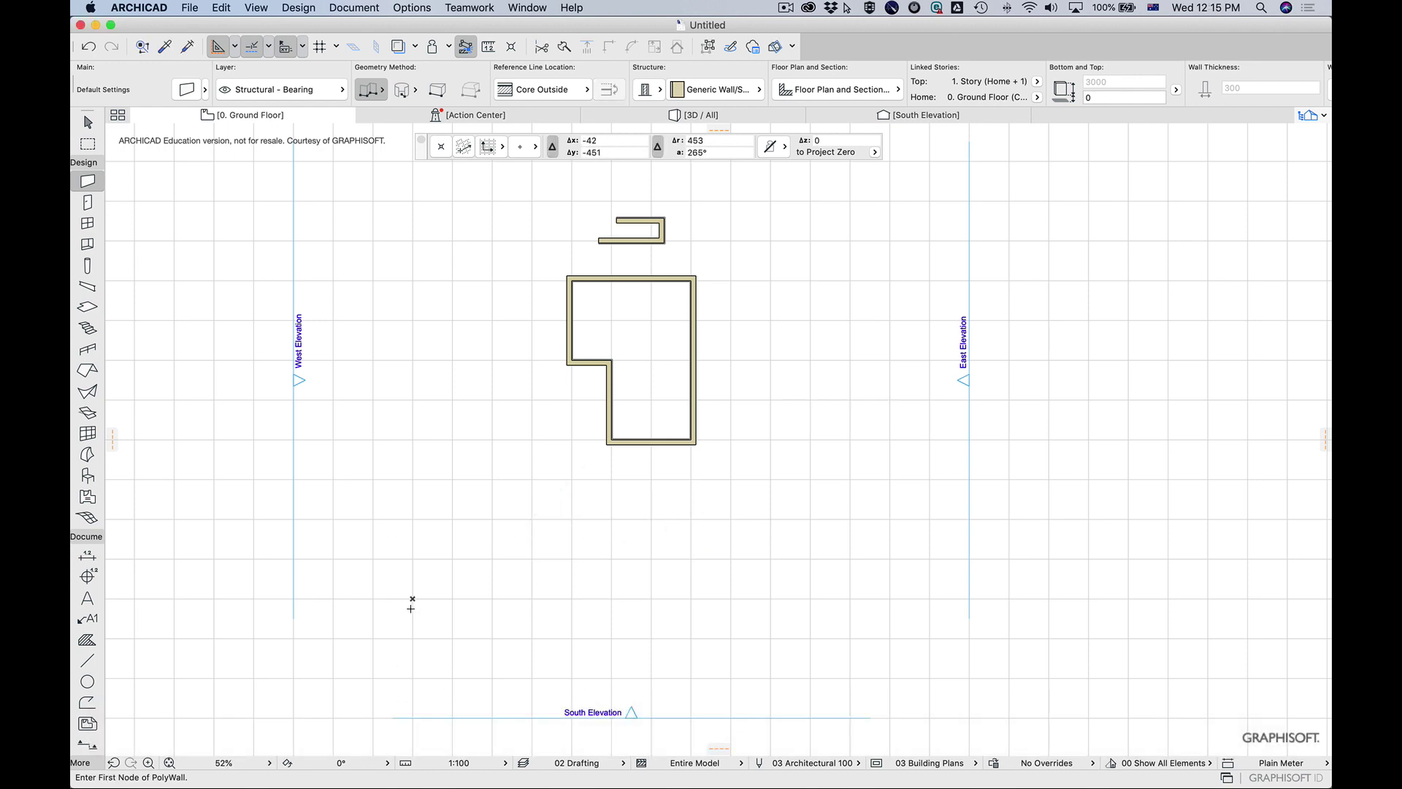
Switch to the Line tool, the Arrow tool and back to the Wall tool to read each tool's status prompt
left_click(87, 661)
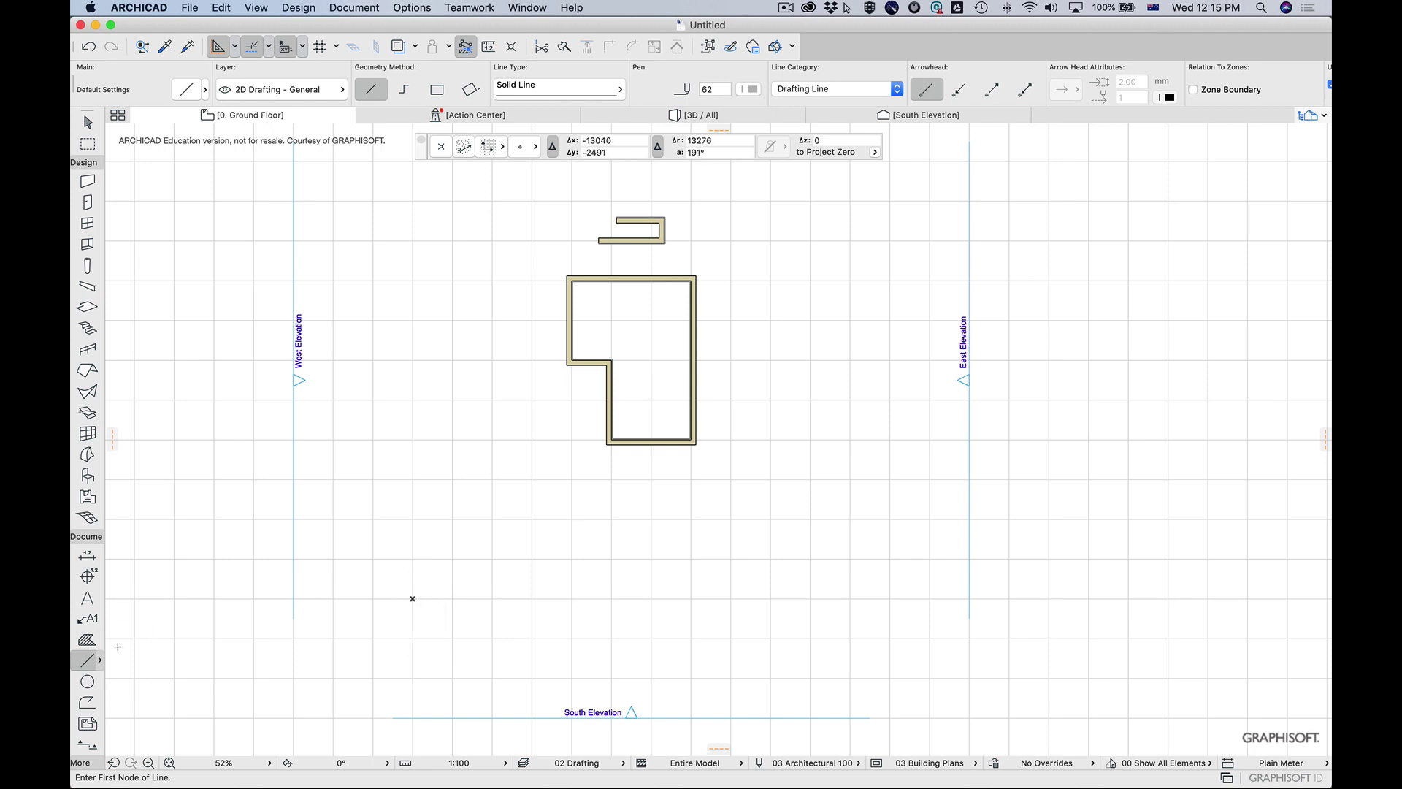
key("Escape")
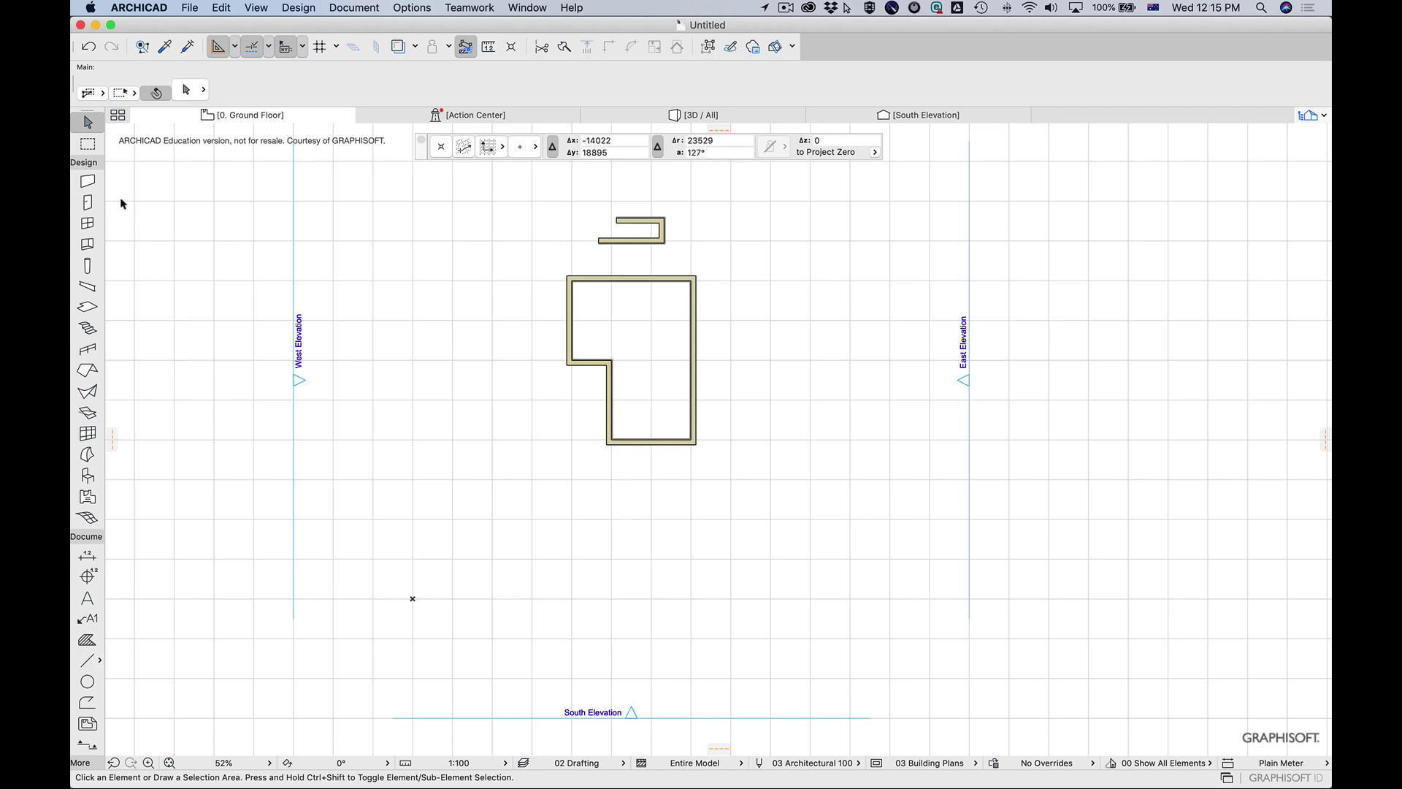
left_click(87, 181)
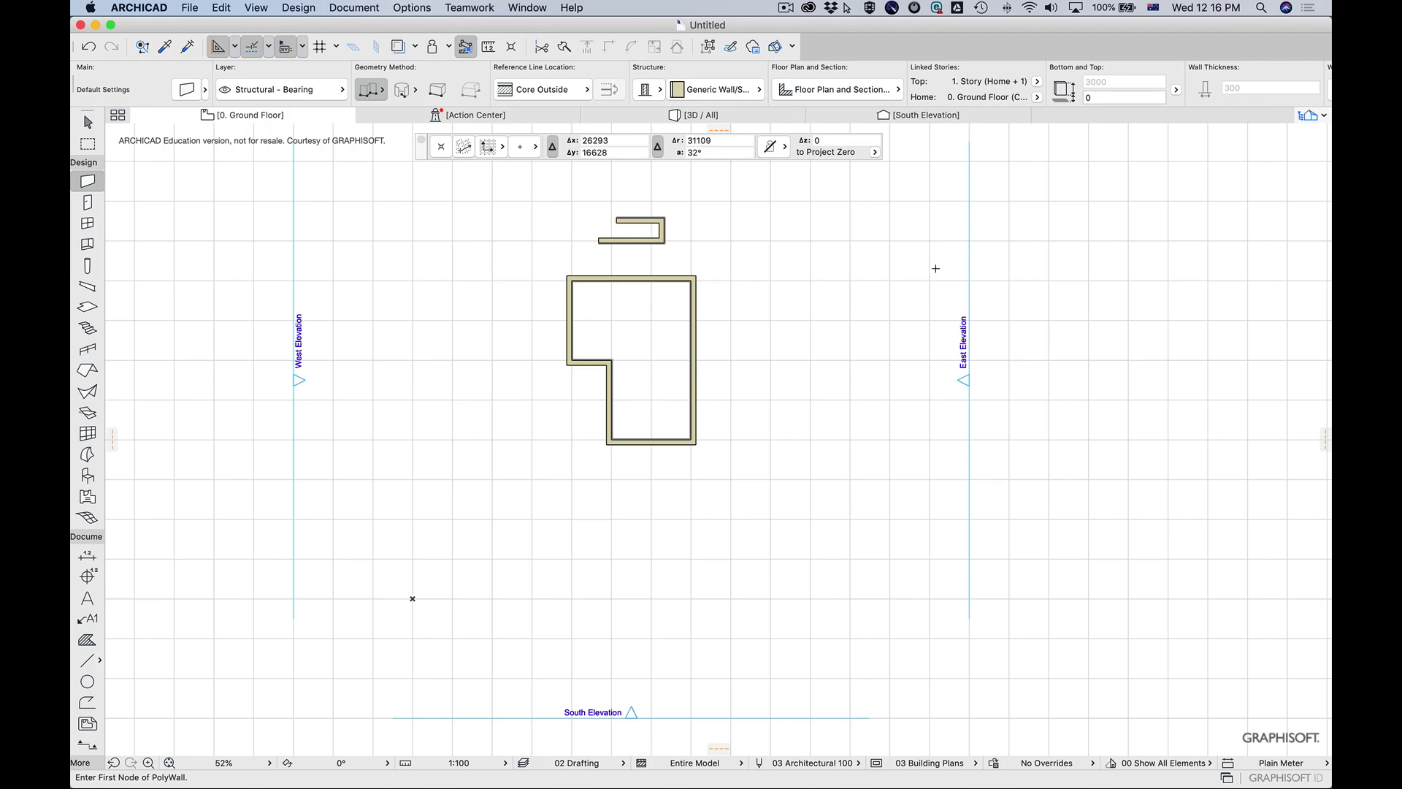
Display the Control Box palette in the workspace
left_click(296, 7)
mouse_move(236, 6)
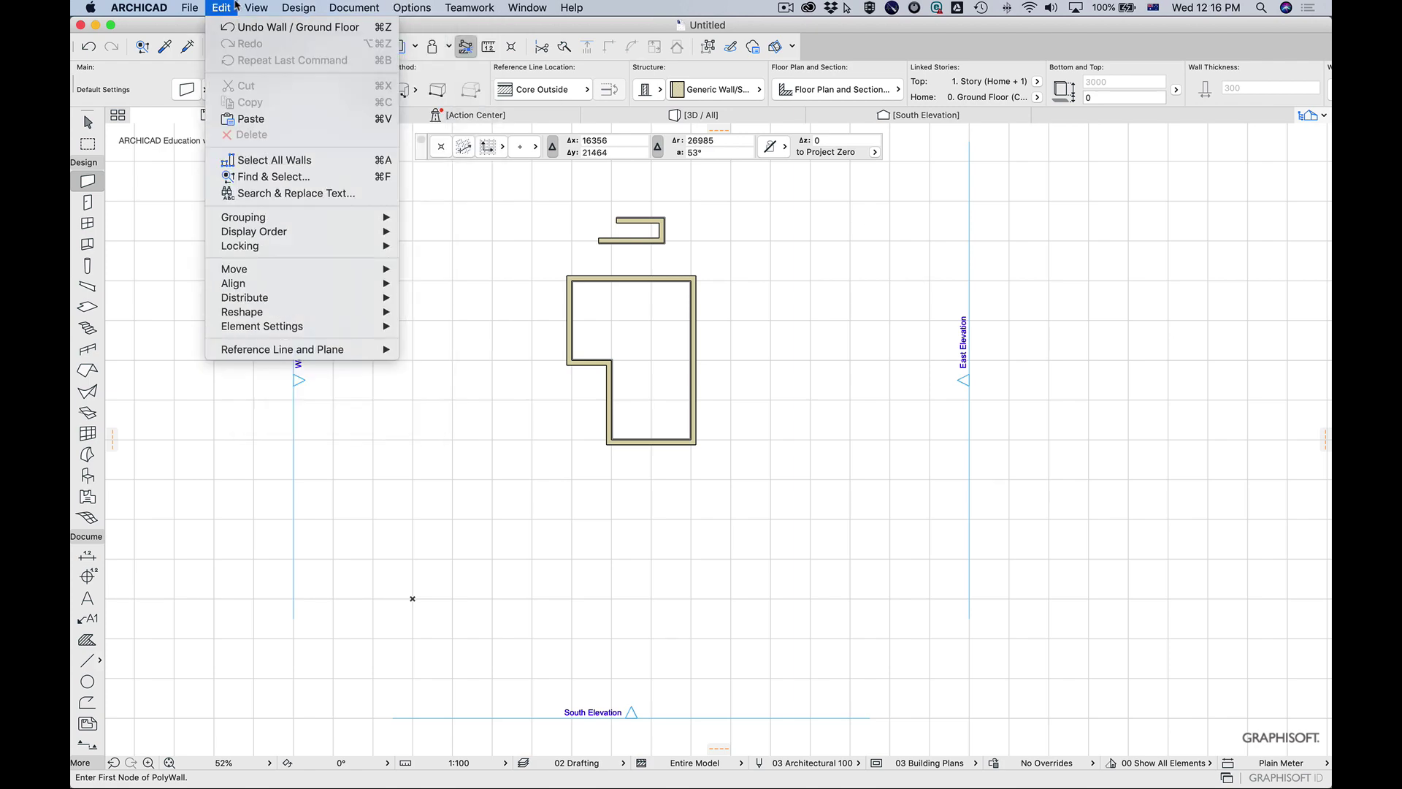
mouse_move(528, 7)
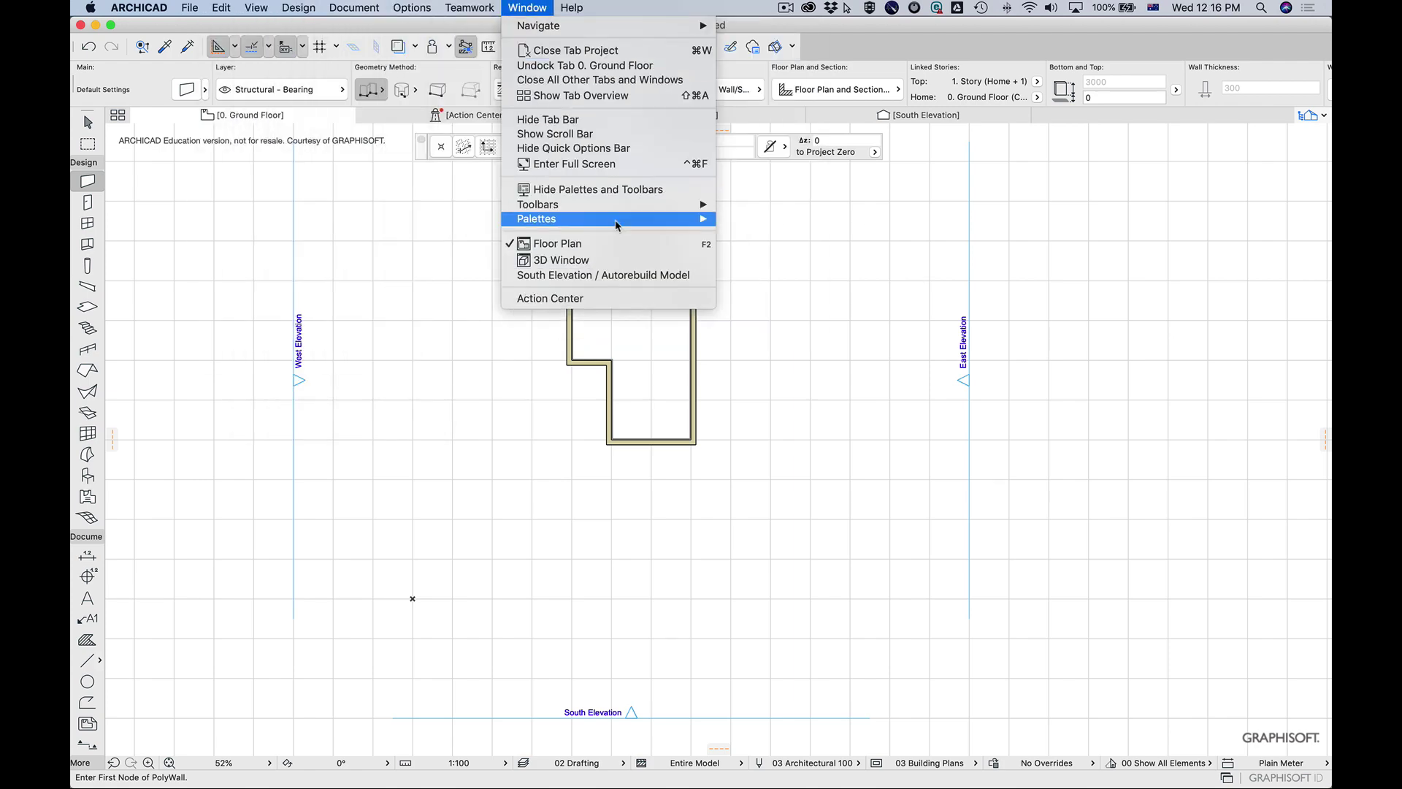
mouse_move(617, 225)
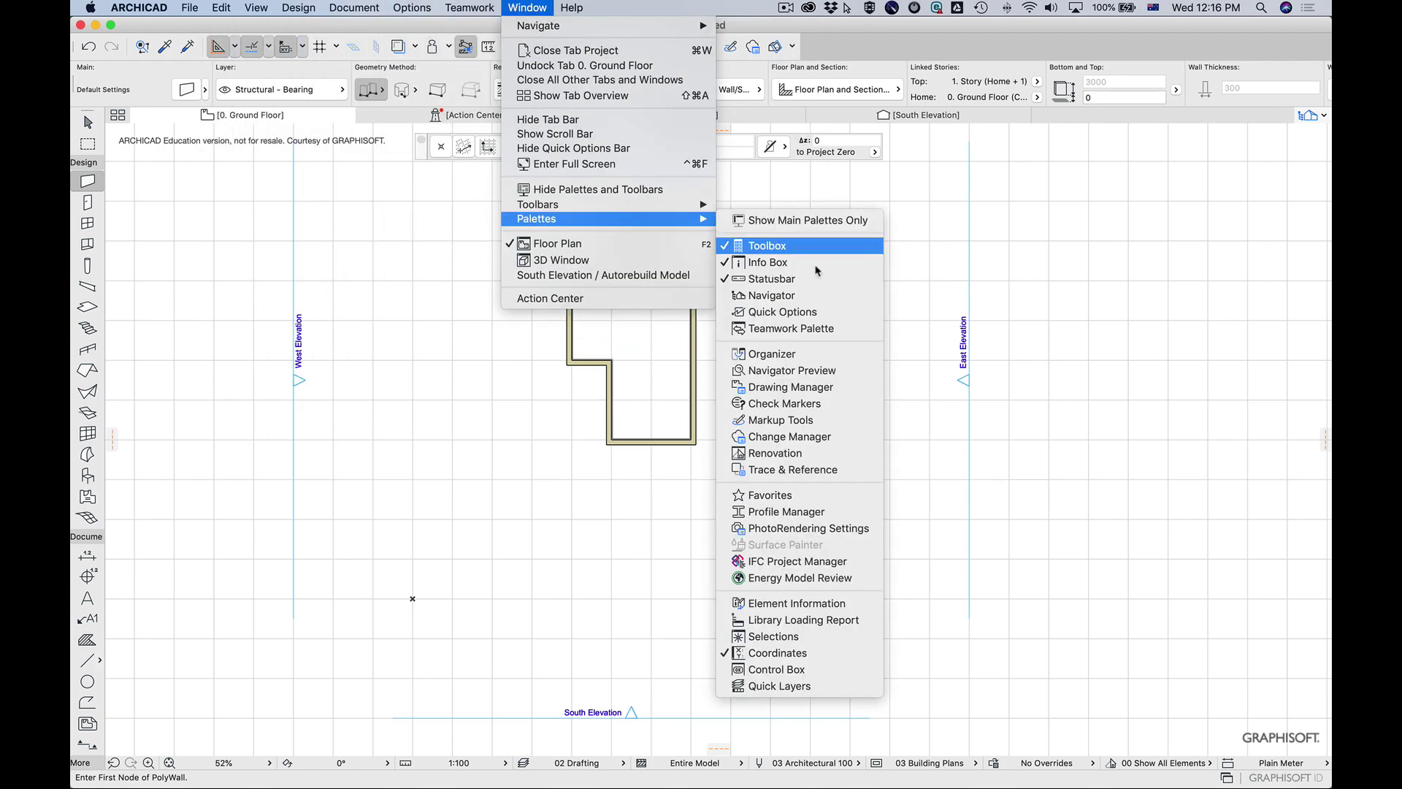
left_click(826, 670)
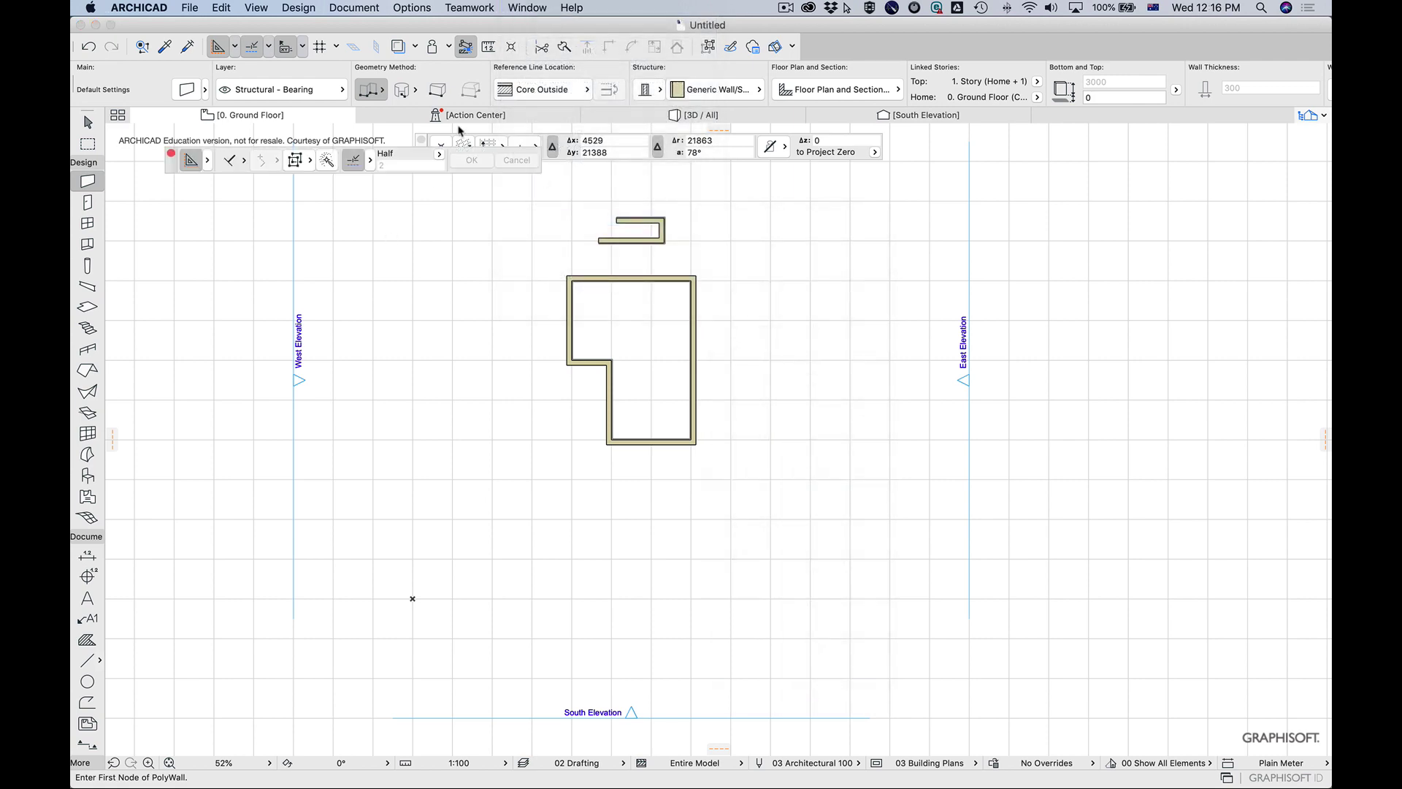
Draw a single slanted wall west of the L-shaped walls, sloping down towards them
left_click(415, 250)
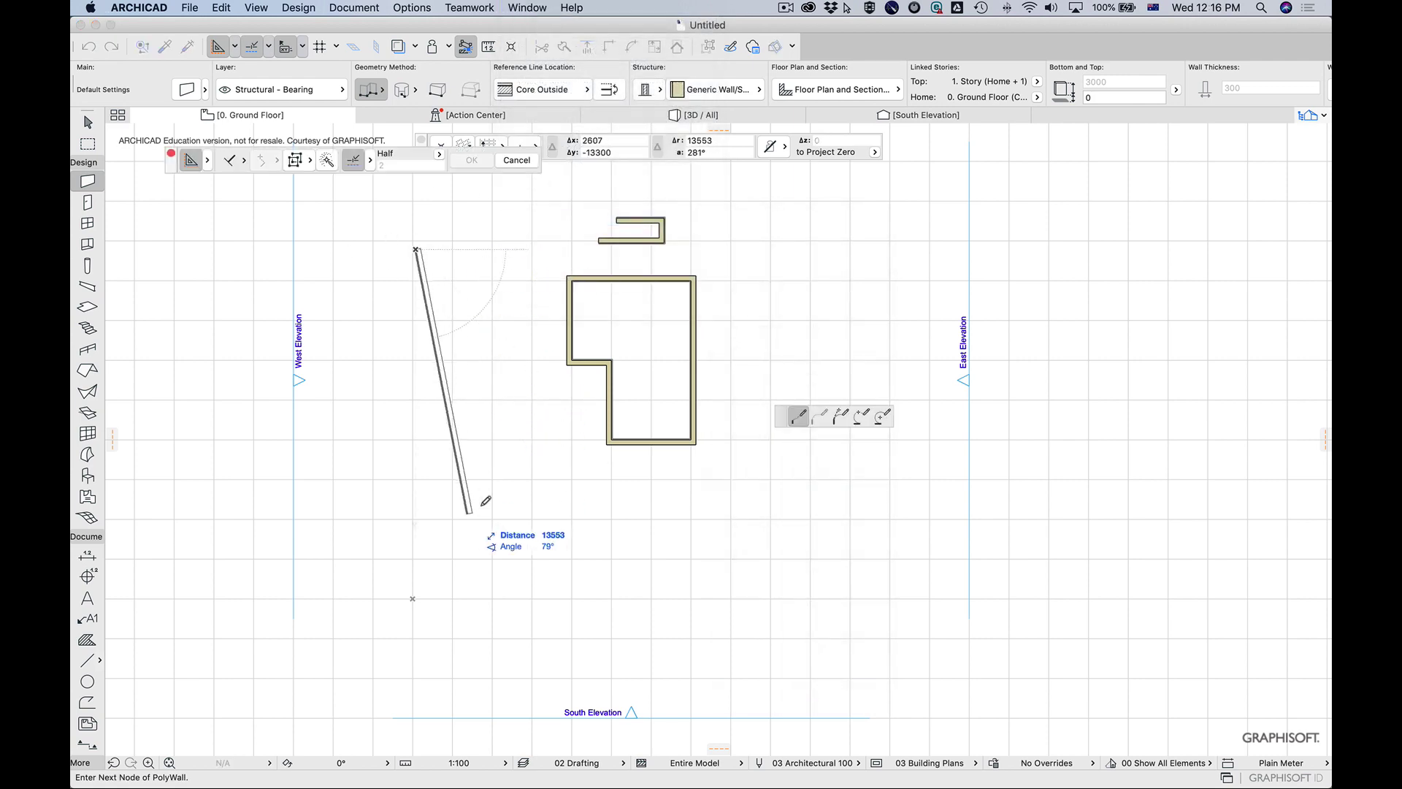
left_click(497, 541)
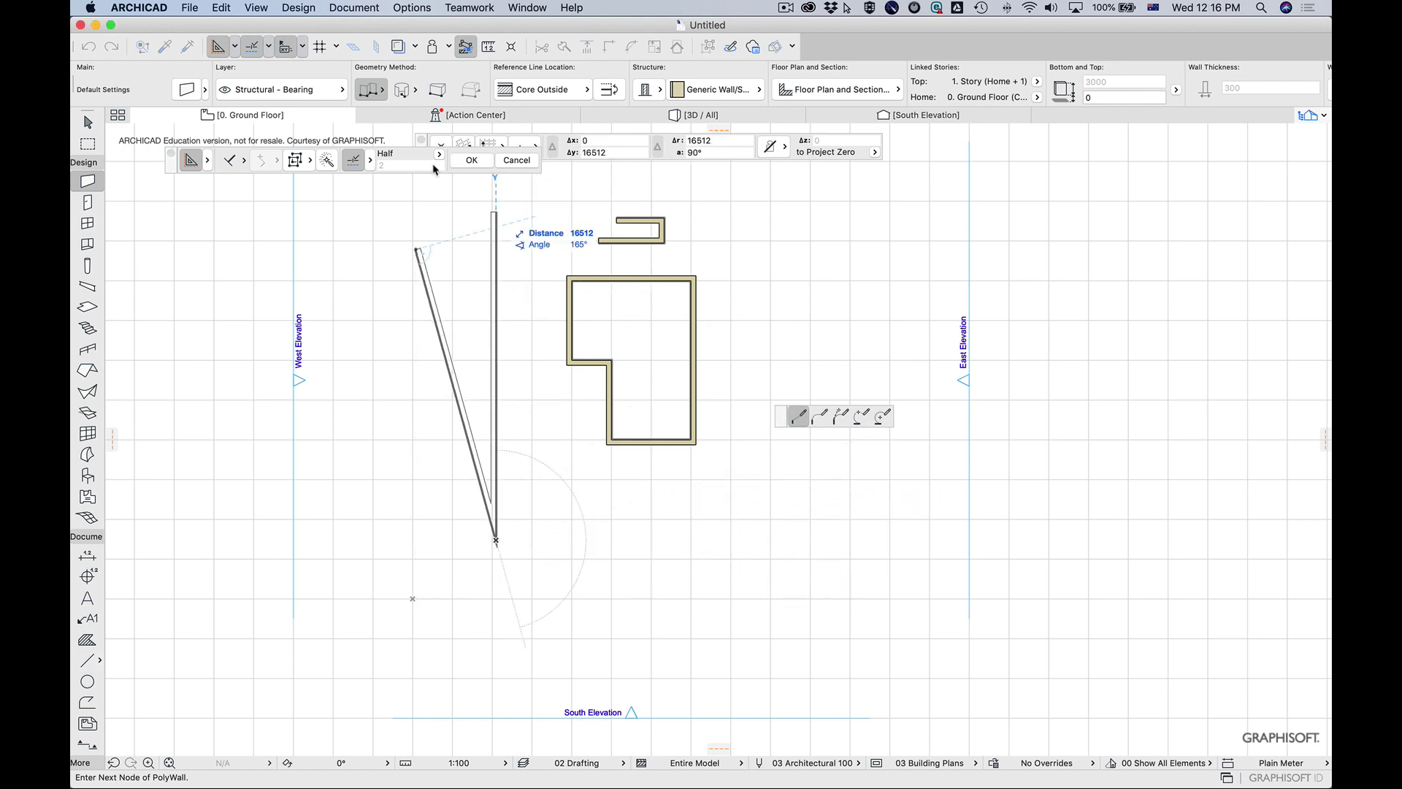
left_click(472, 160)
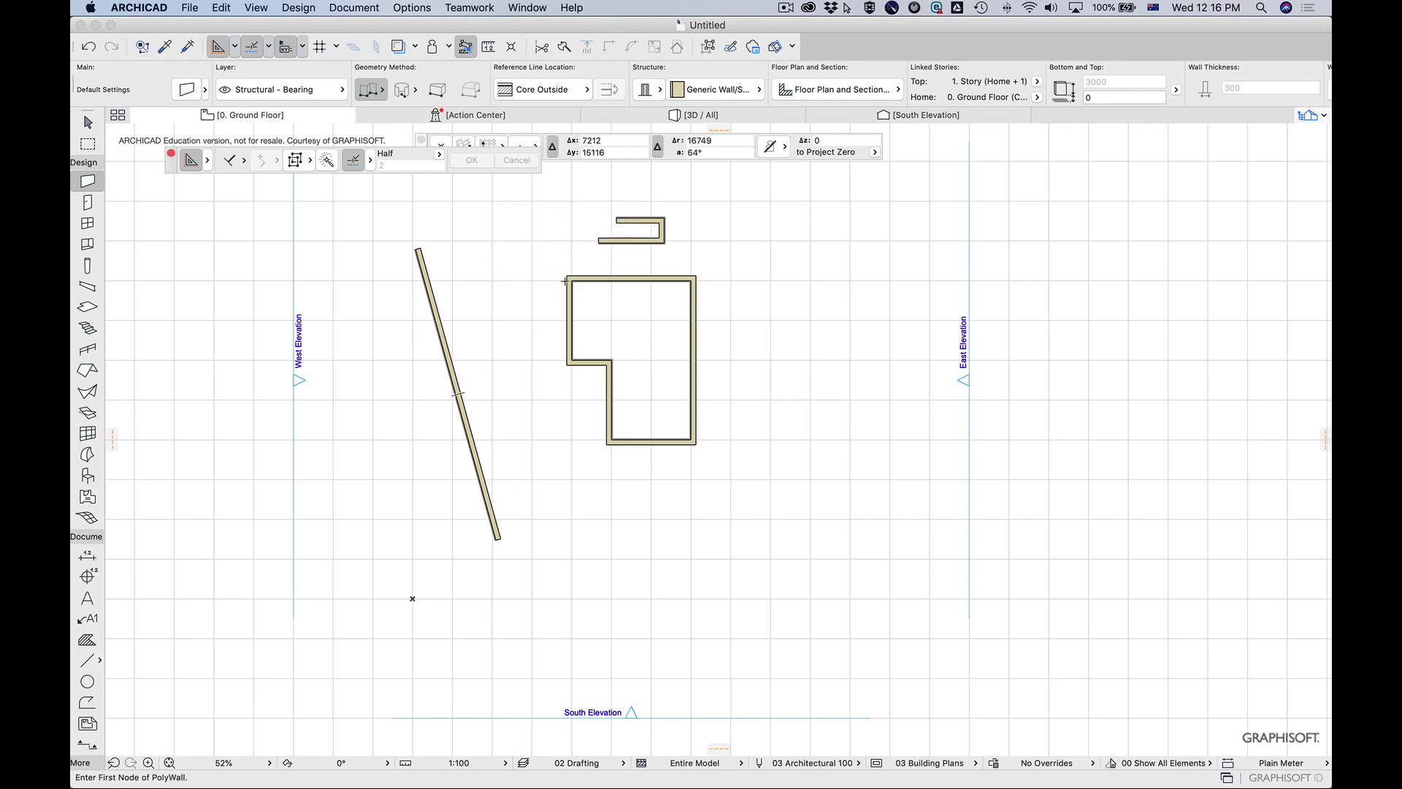
Choose the perpendicular constraint and draw a wall segment from the lower part of the slanted wall, square to it, running west
left_click(233, 162)
left_click(242, 164)
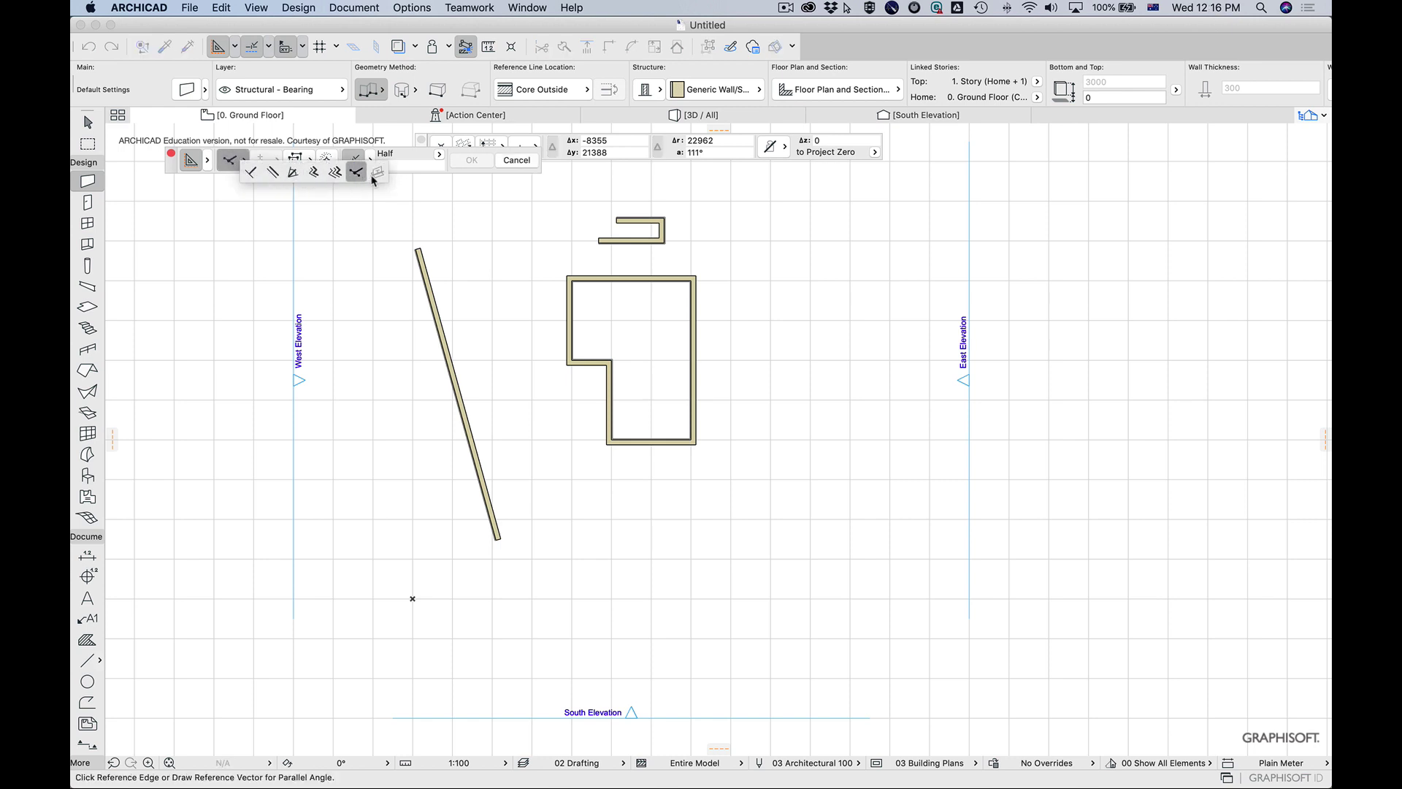
left_click(252, 173)
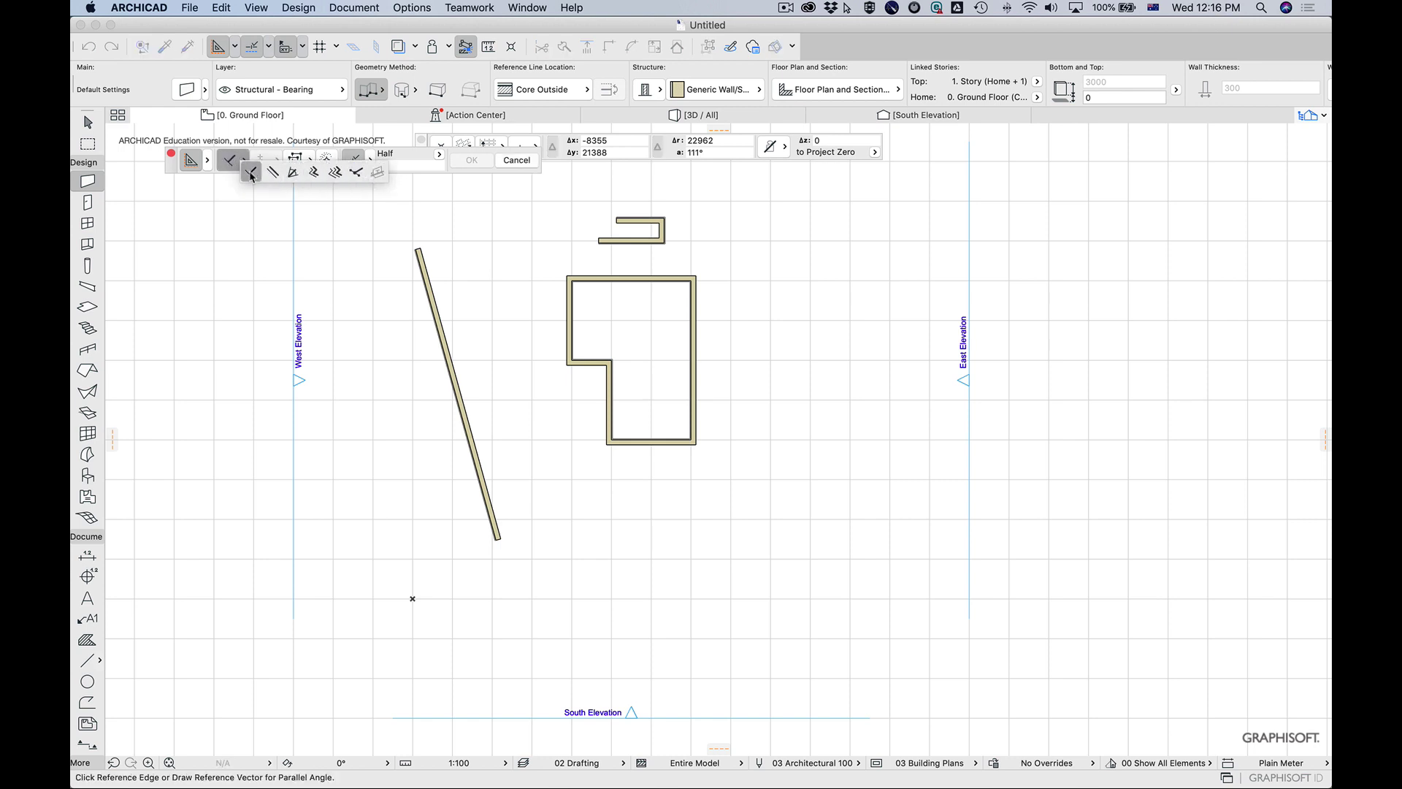
left_click(478, 455)
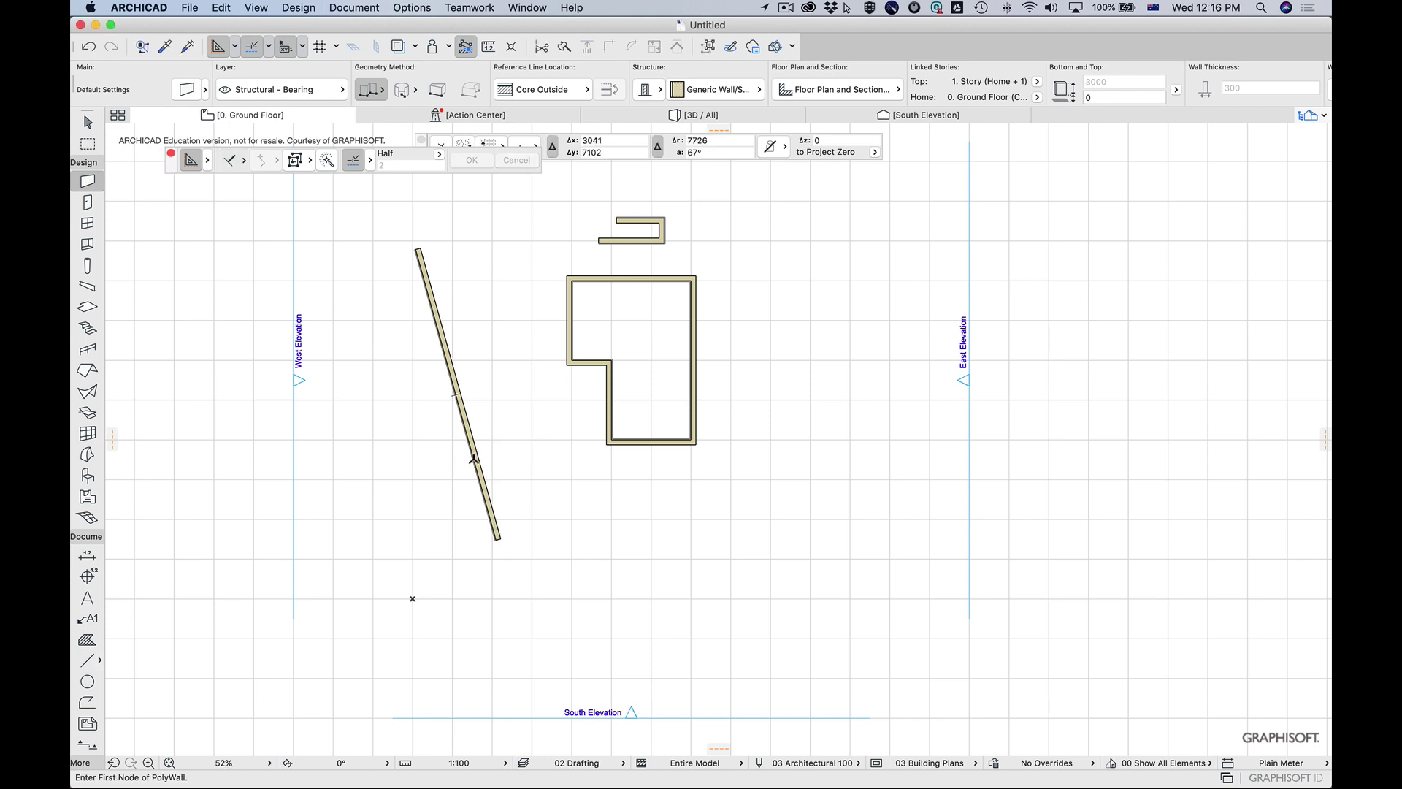
left_click(473, 459)
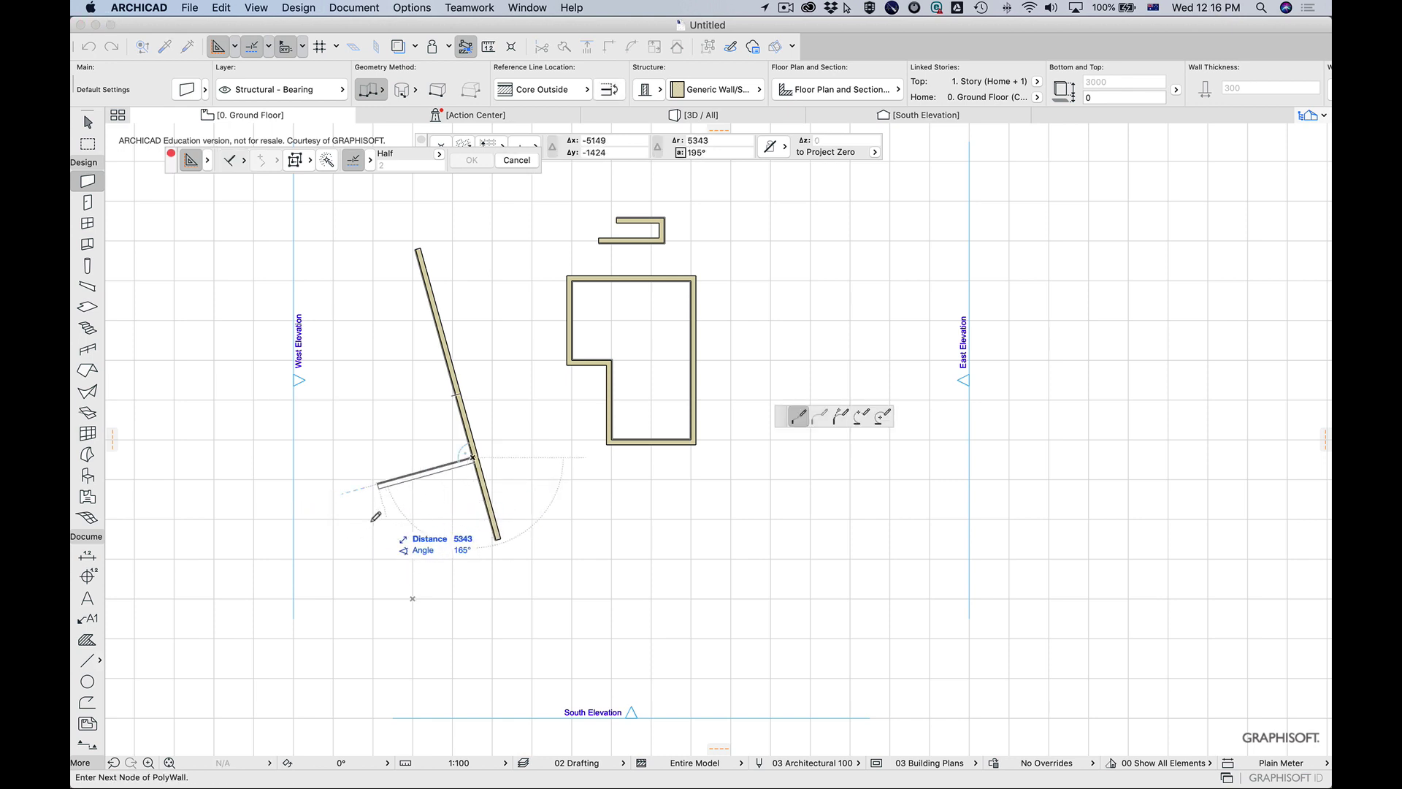
left_click(347, 492)
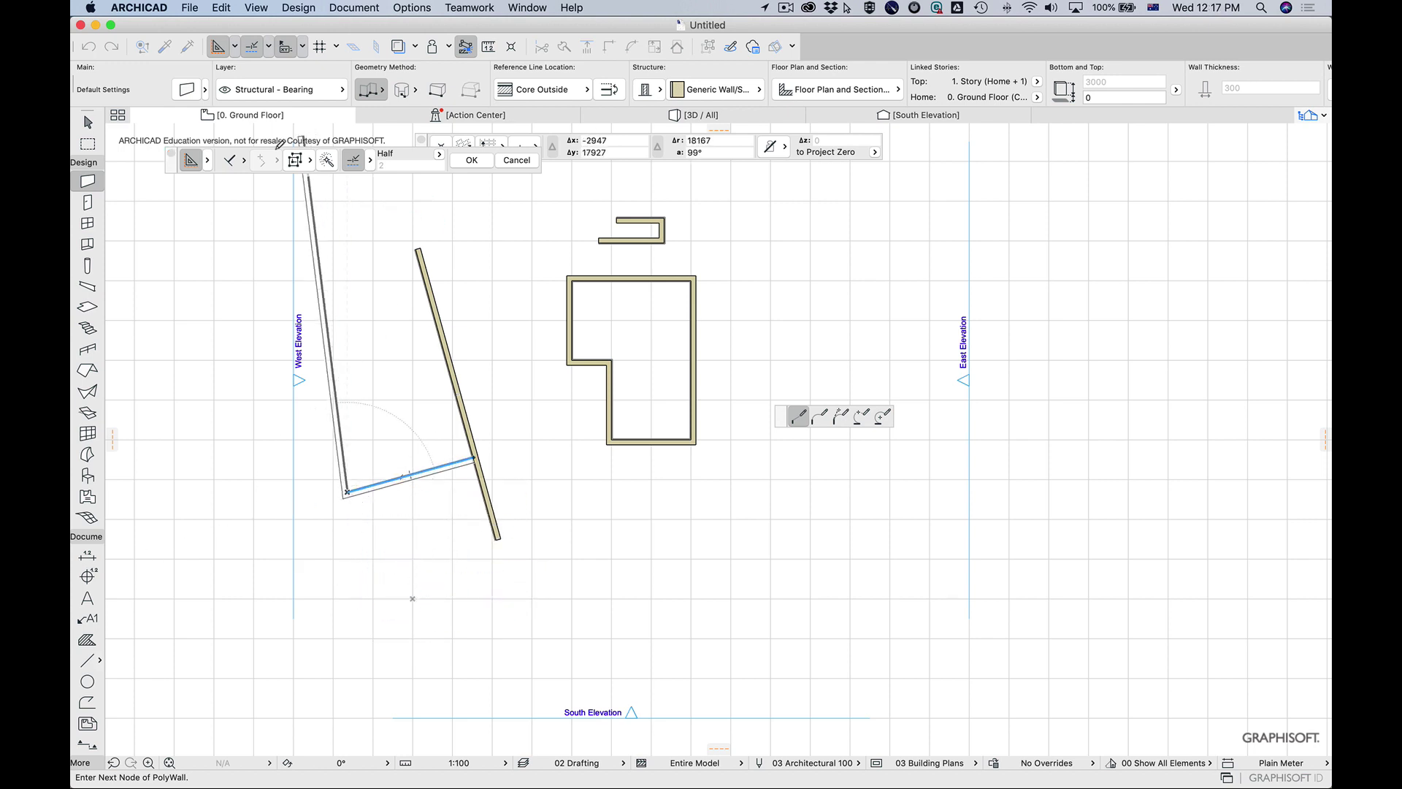
Add a second segment perpendicular to the first one, heading south, and finish the polywall
left_click(231, 160)
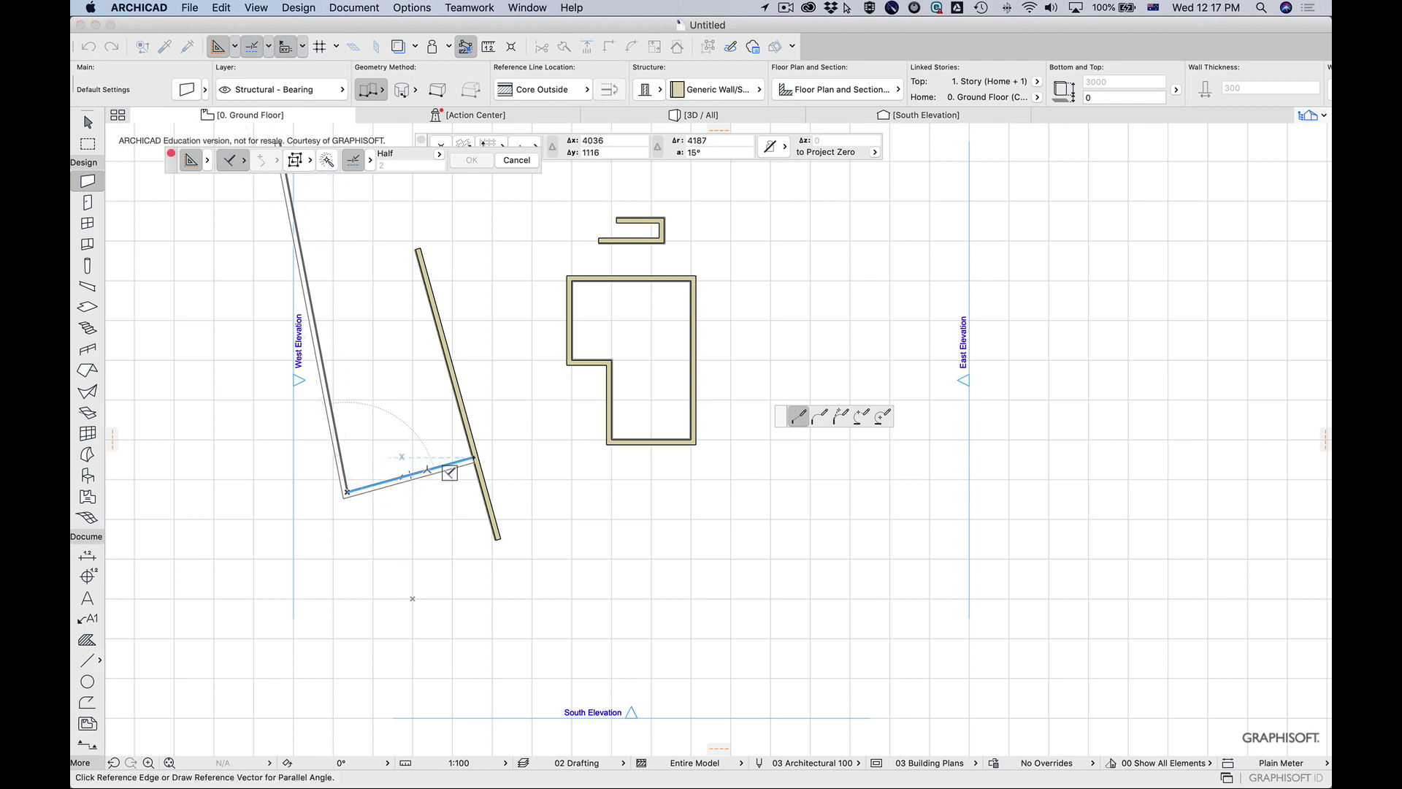
left_click(445, 466)
left_click(394, 662)
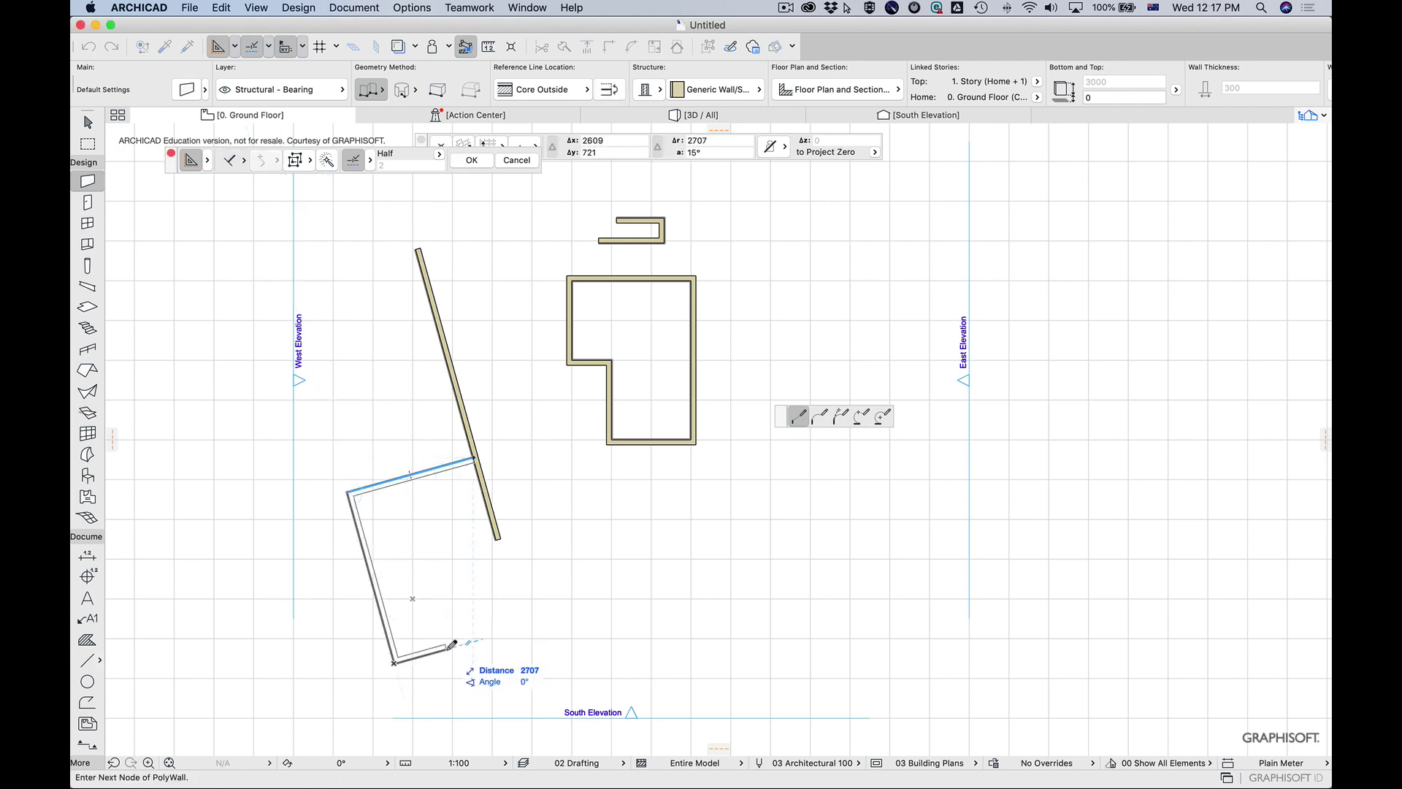
left_click(395, 662)
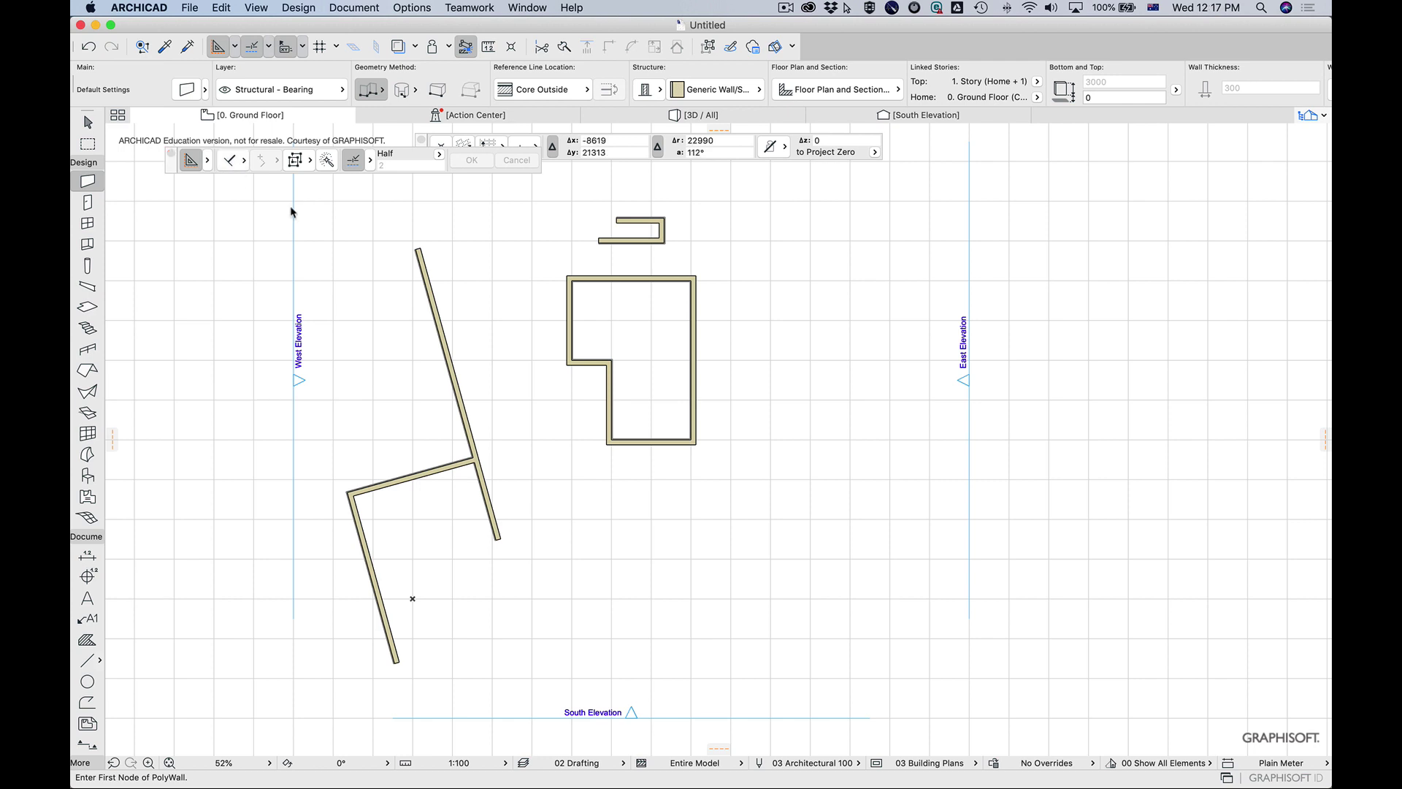
Start a polywall near the East Elevation marker with a first segment perpendicular to the long slanted wall, running below the L-shaped walls
left_click(898, 422)
left_click(229, 160)
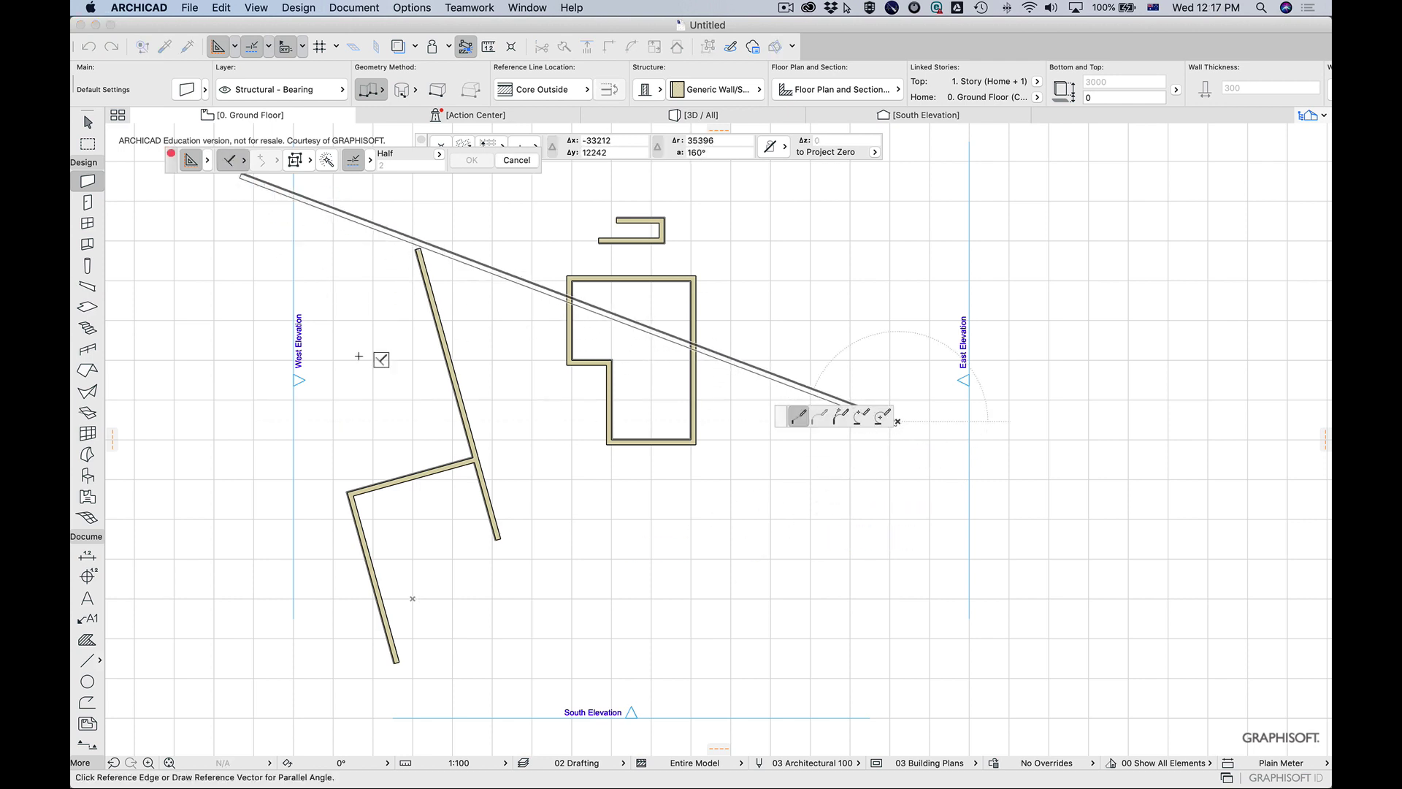
left_click(456, 395)
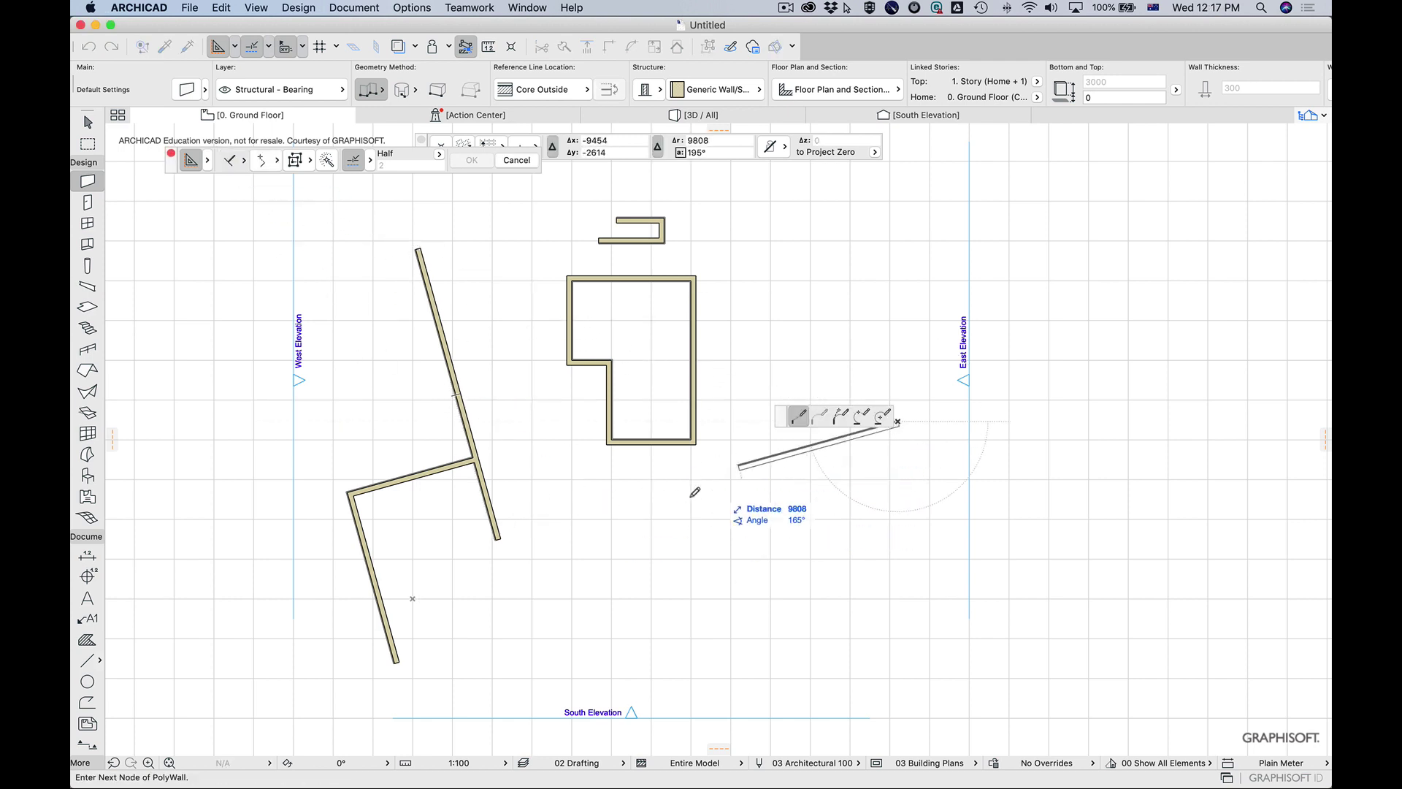
left_click(652, 489)
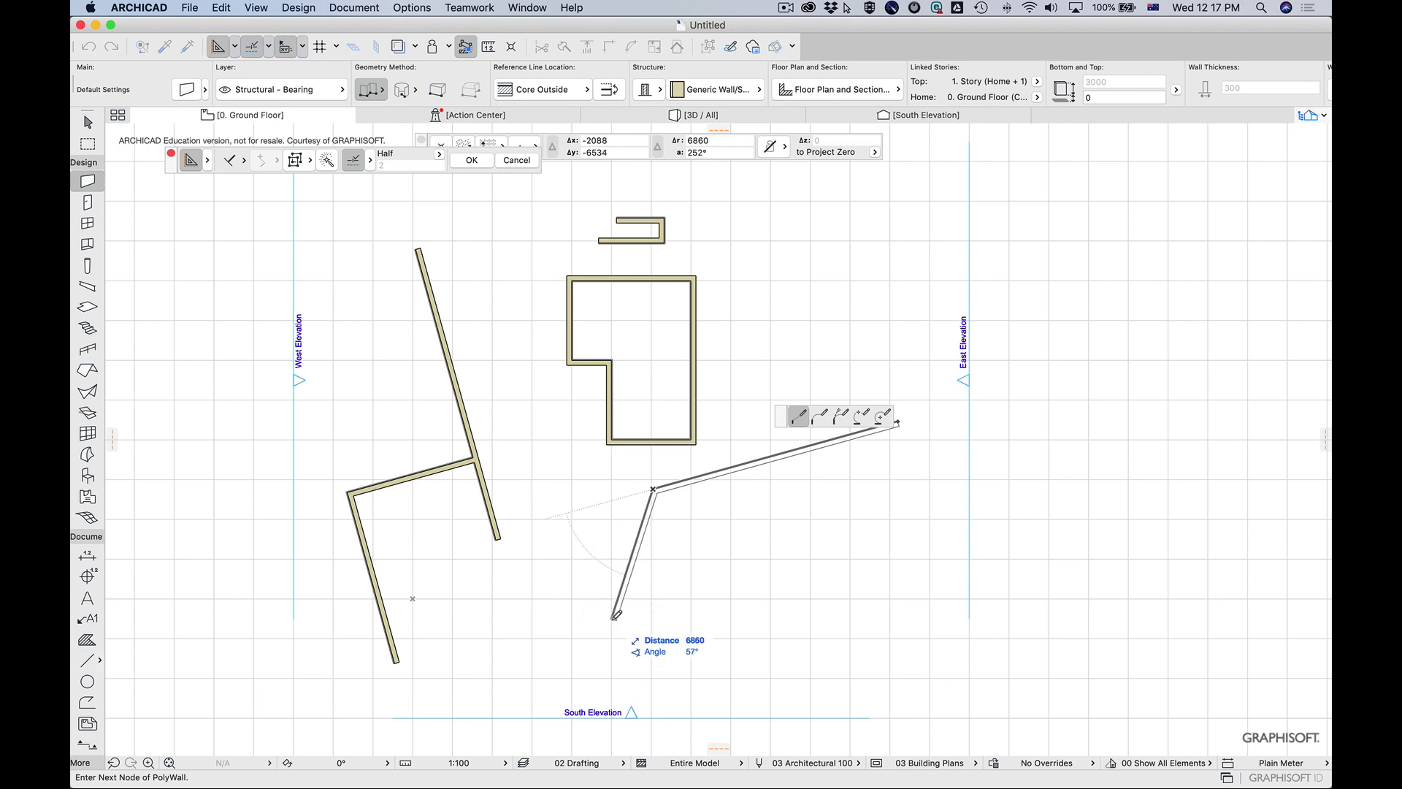
Switch to the parallel constraint and add a short segment heading south, parallel to the long slanted wall
left_click(244, 162)
left_click(283, 179)
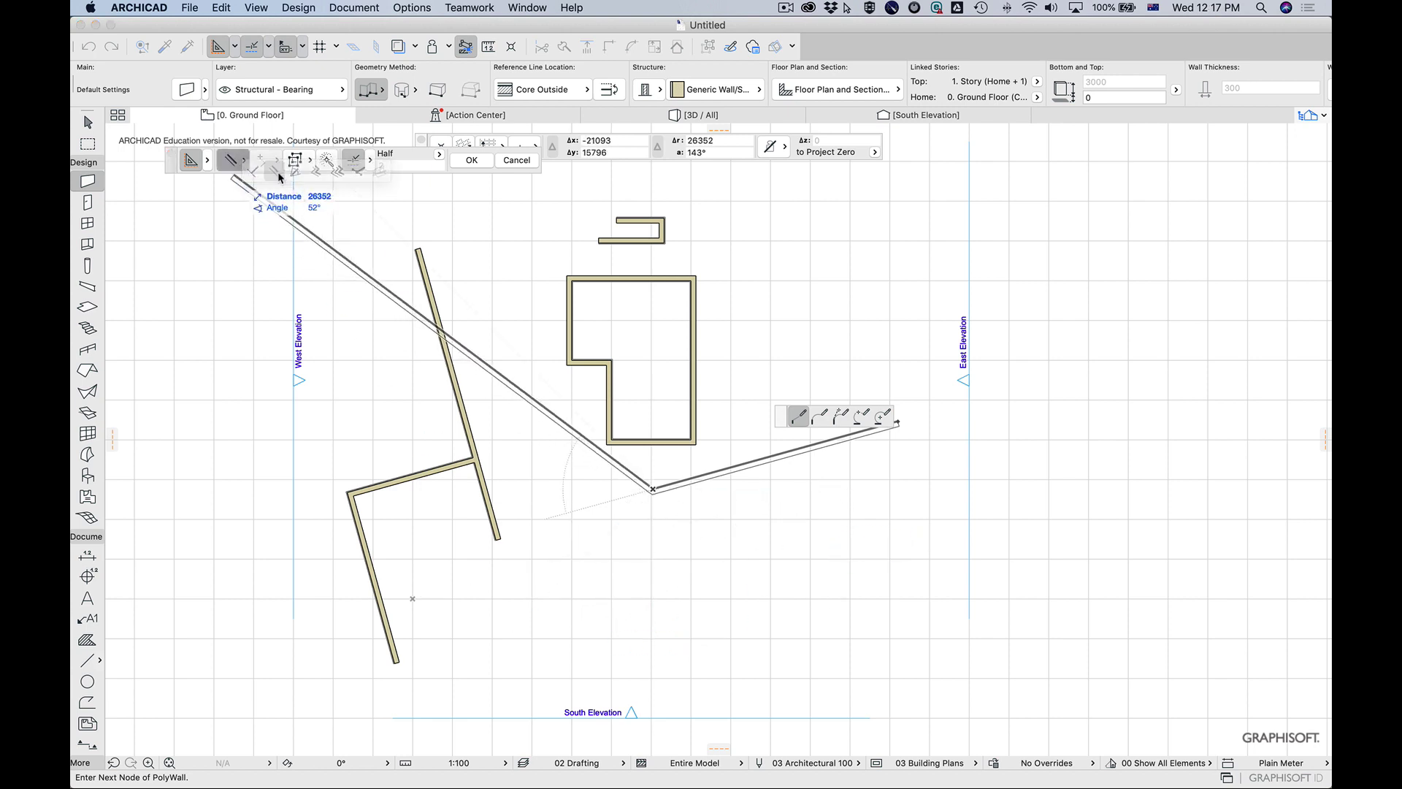
left_click(455, 393)
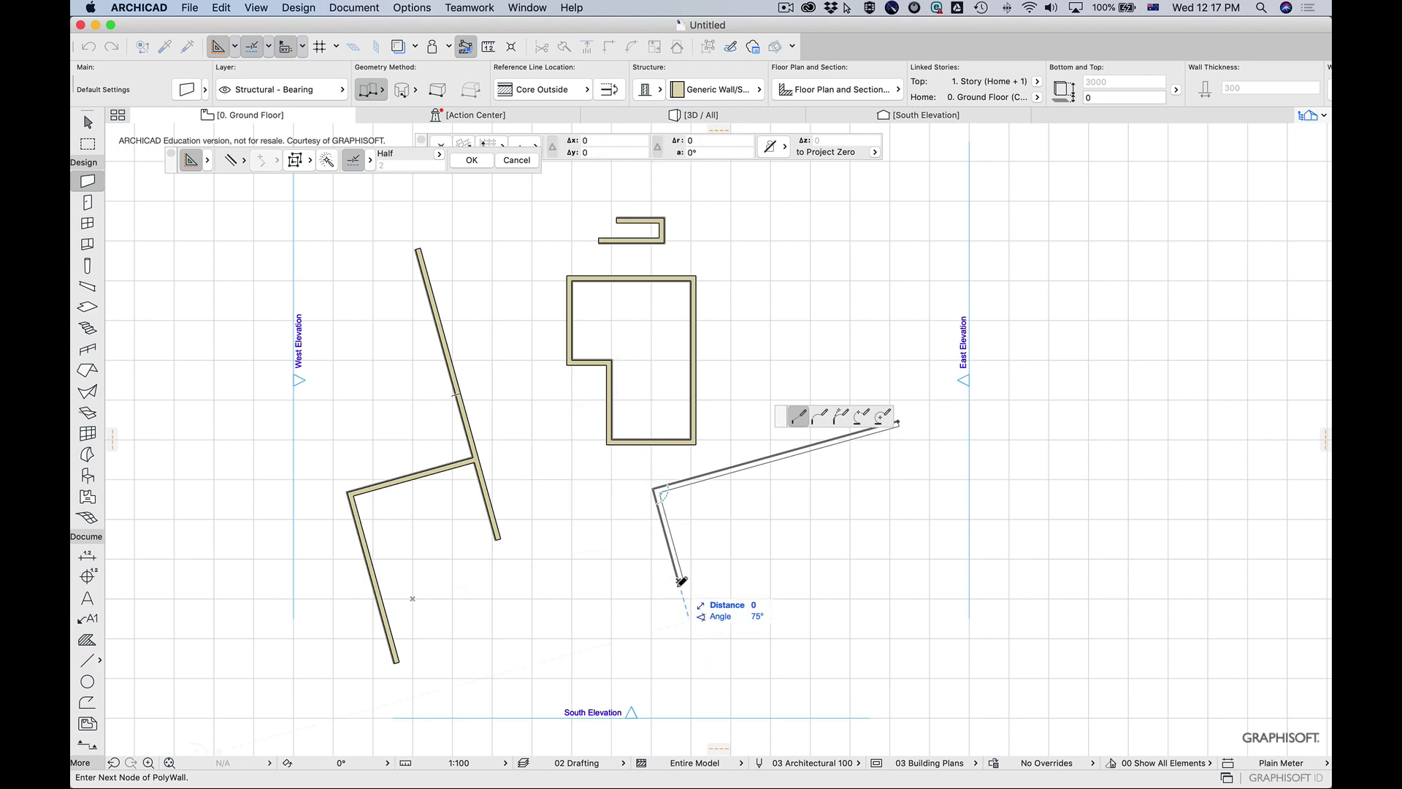
left_click(678, 581)
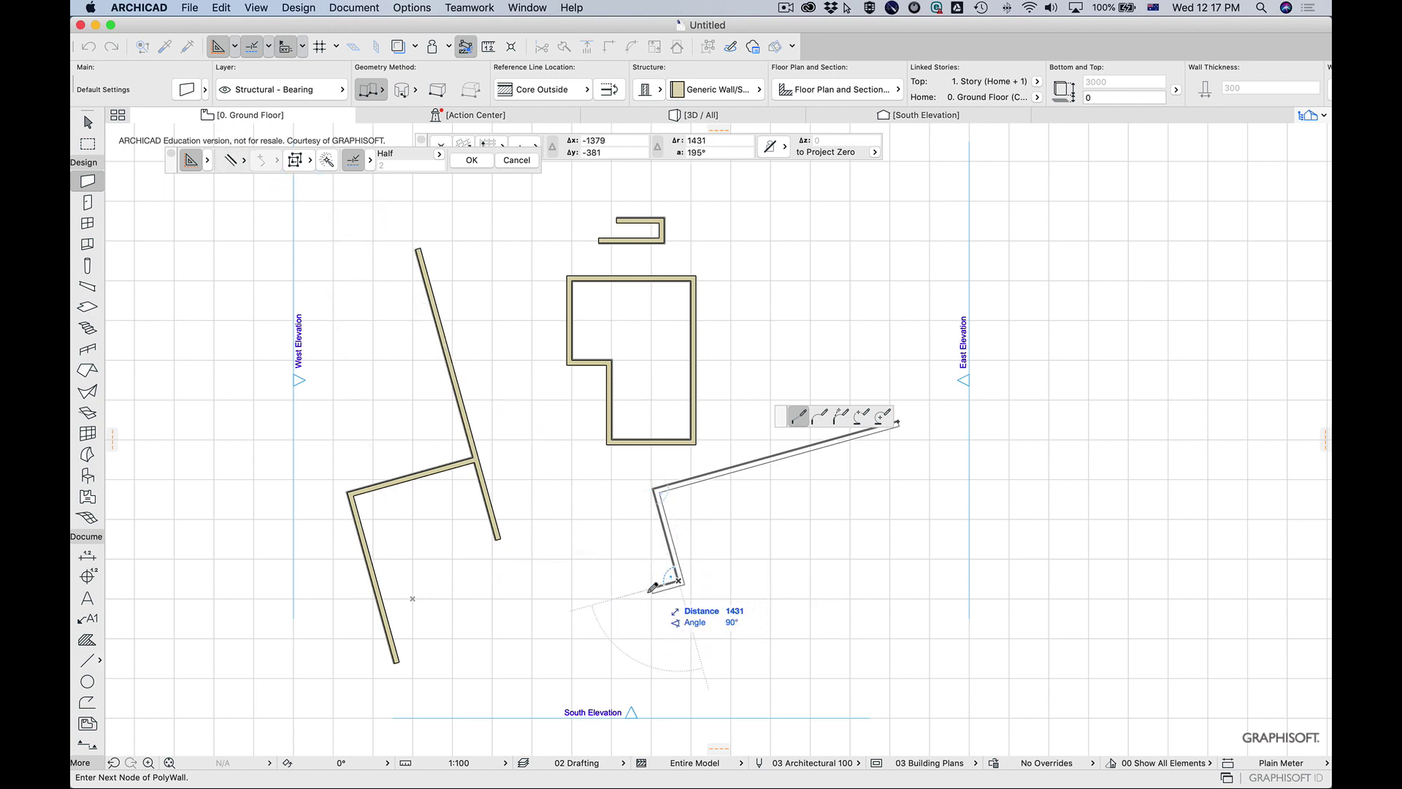
Continue the polywall with a segment square to the previous one and a last segment at distance 2000 and angle 45°
left_click(599, 603)
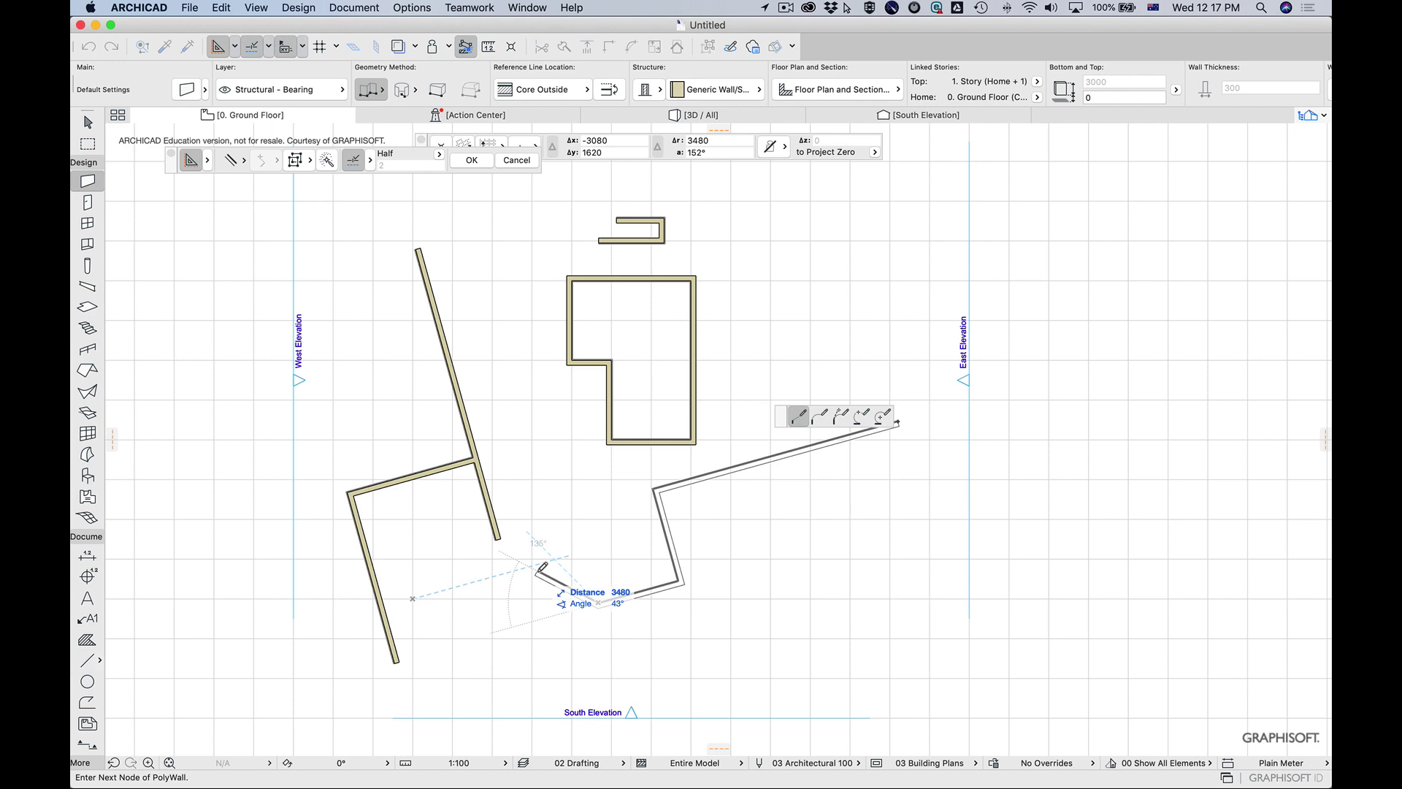
type("d")
type("200")
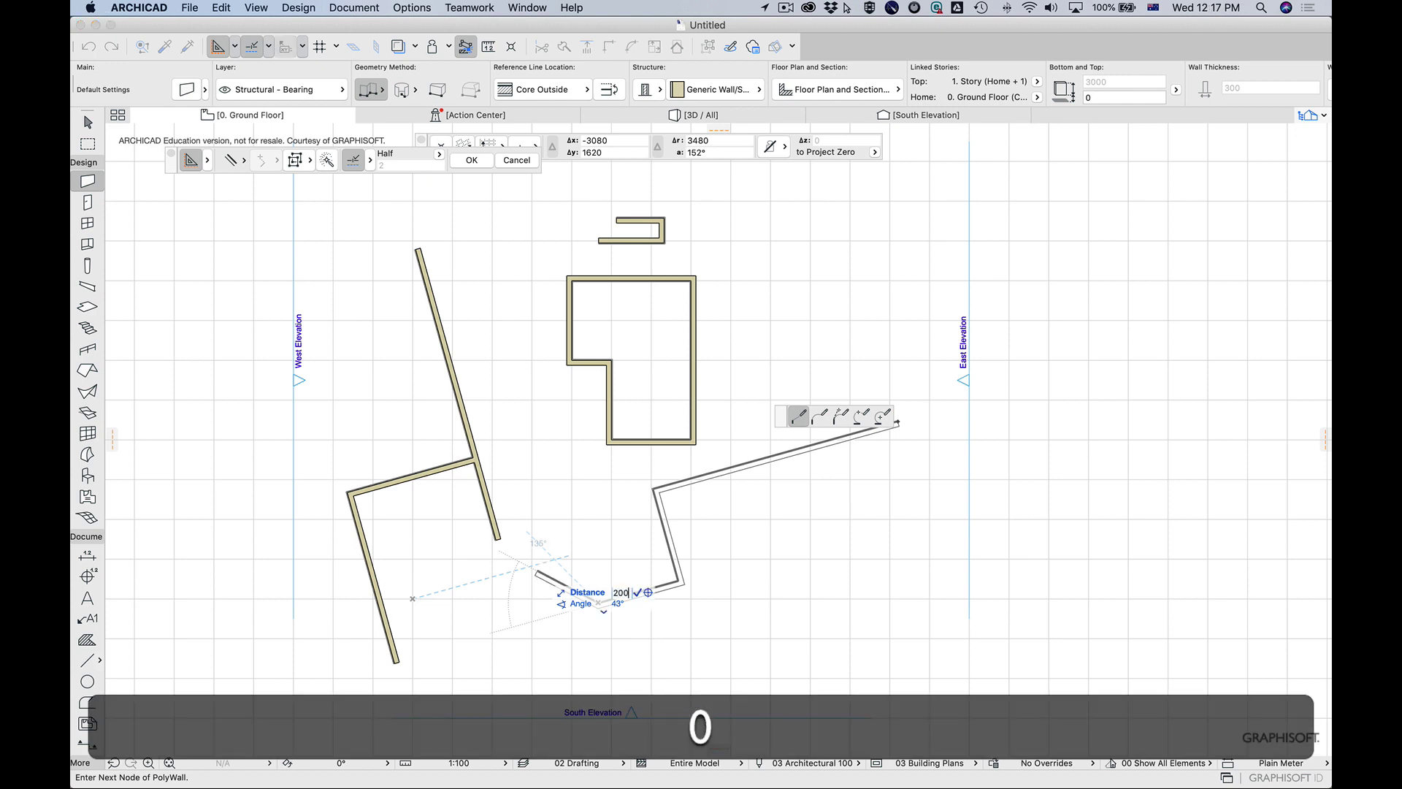
type("a45")
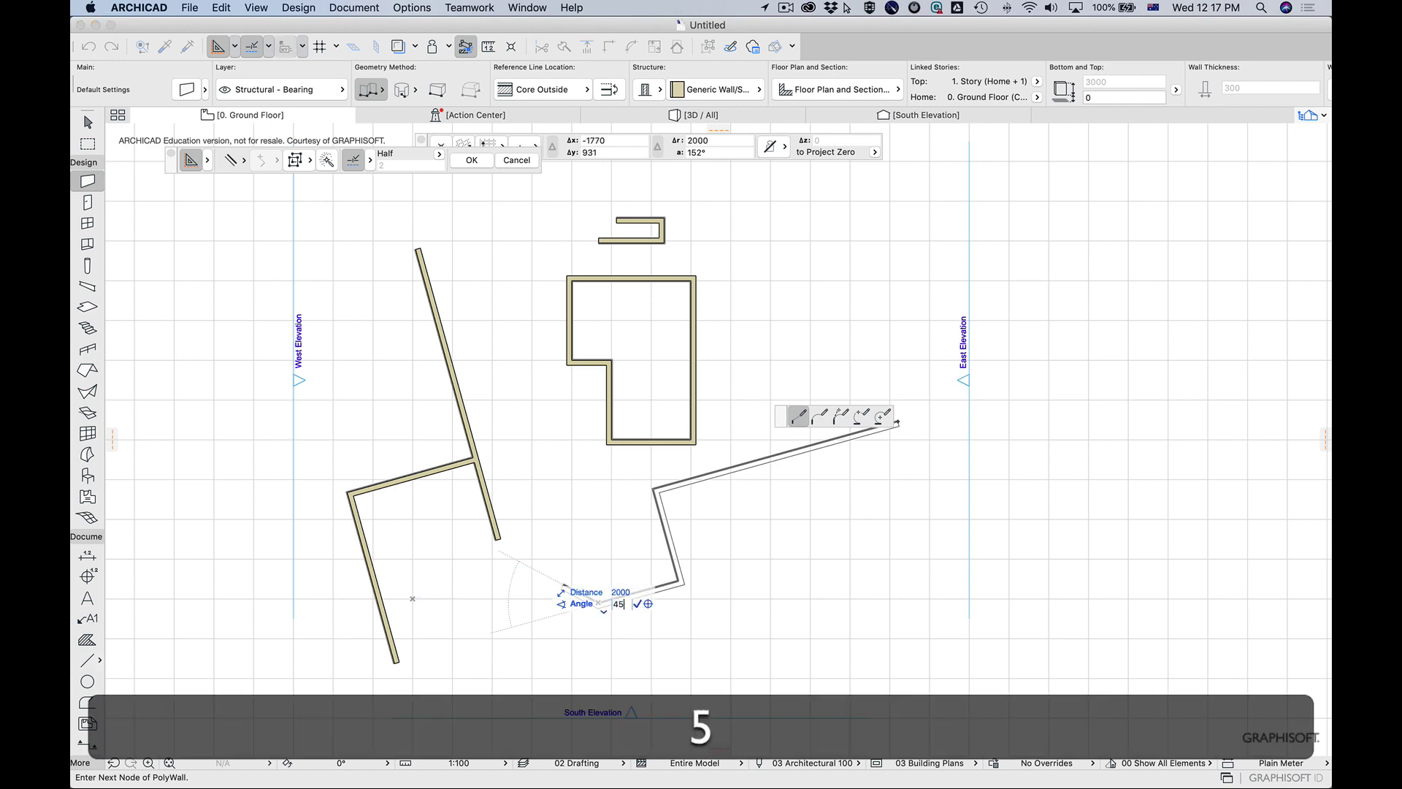
key("Return")
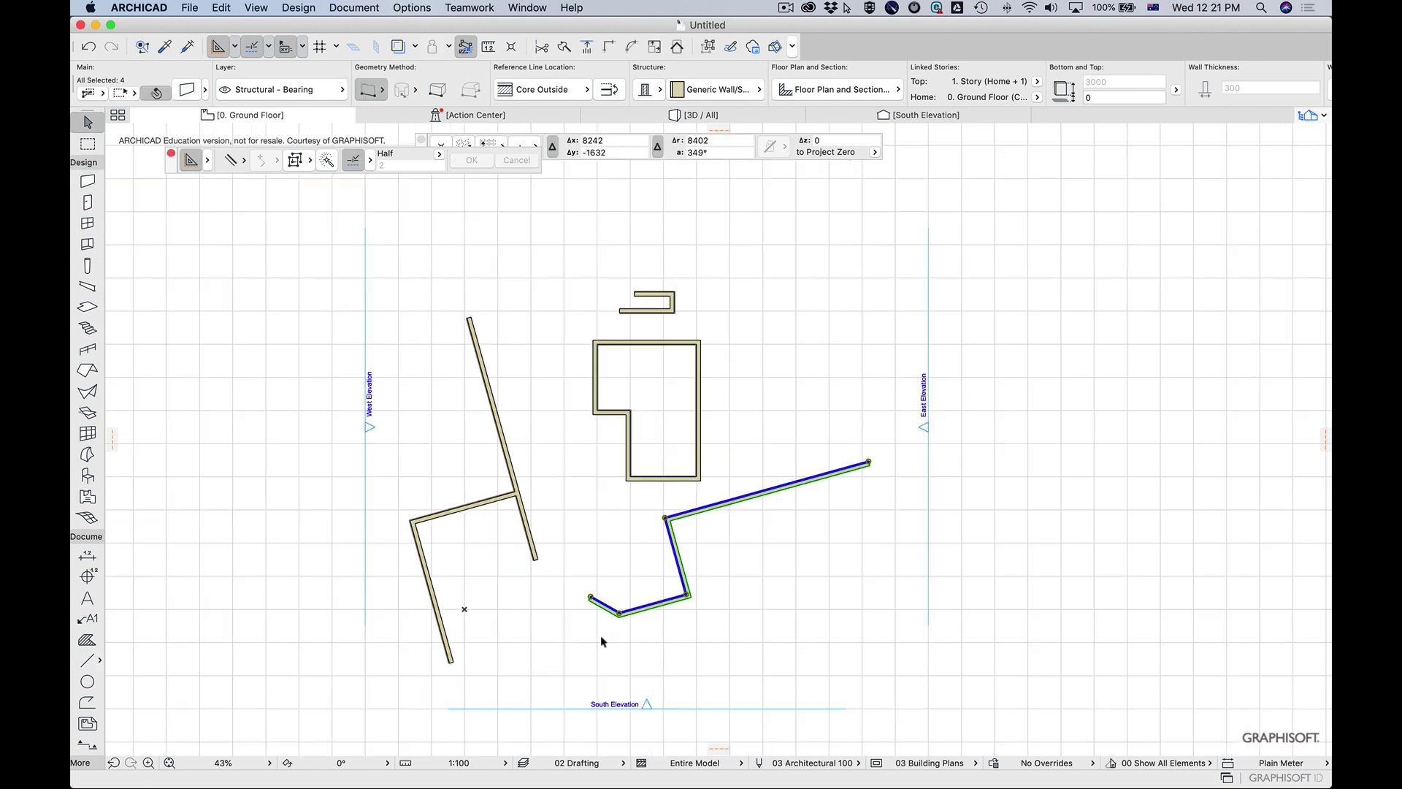
Select the four-segment polywall and the single slanted wall in turn to compare grouped and ungrouped selection
left_click(570, 620)
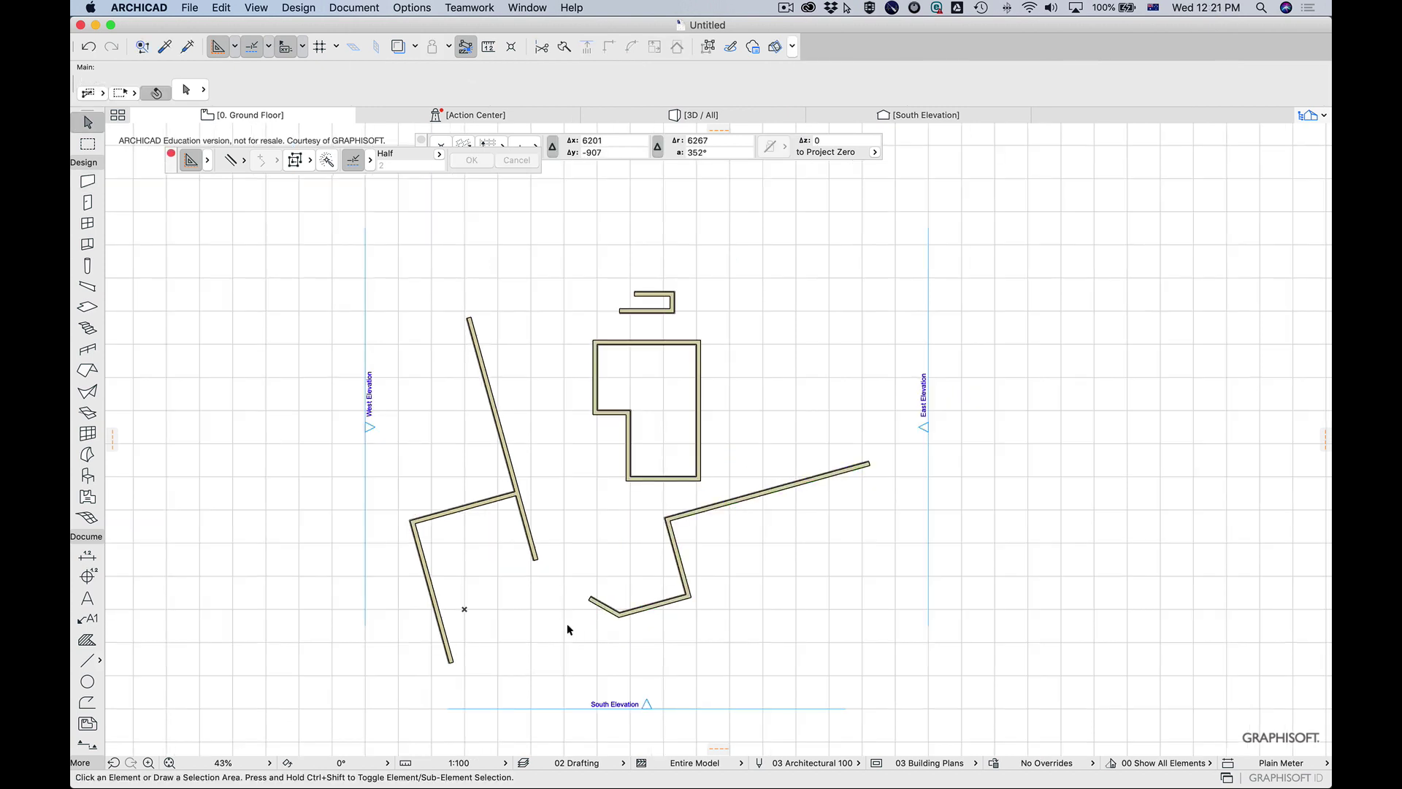
left_click(600, 607)
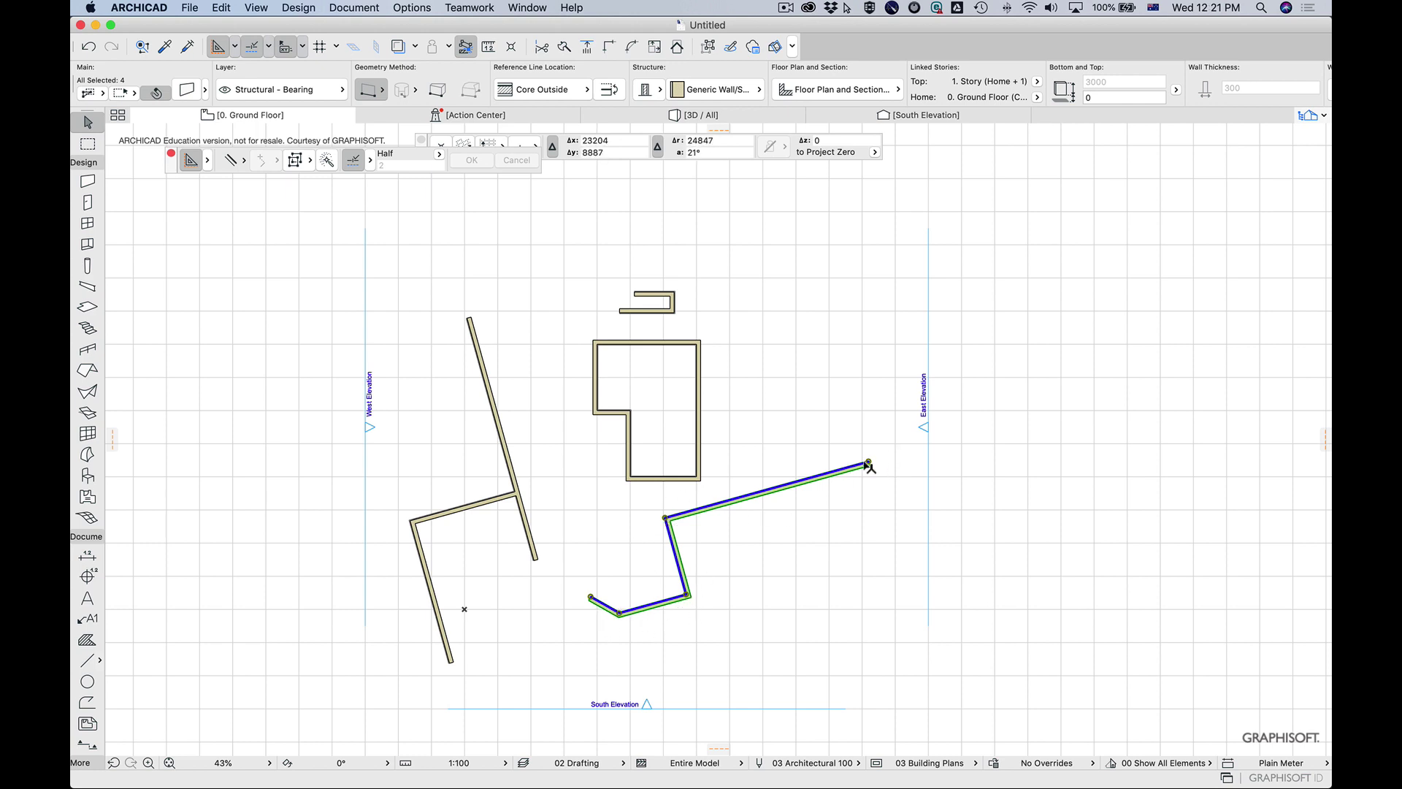
scroll(692, 507, "up", 5)
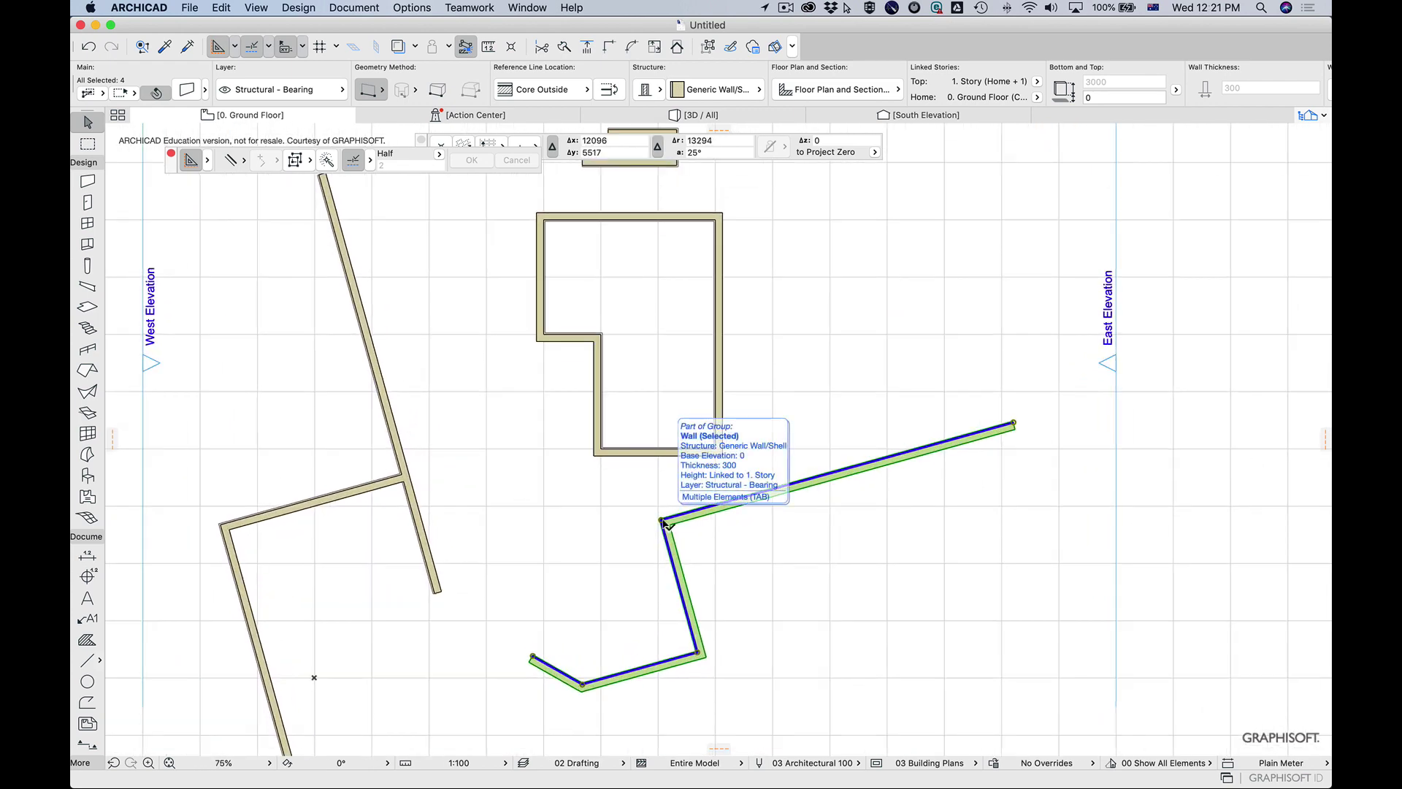
left_click(479, 601)
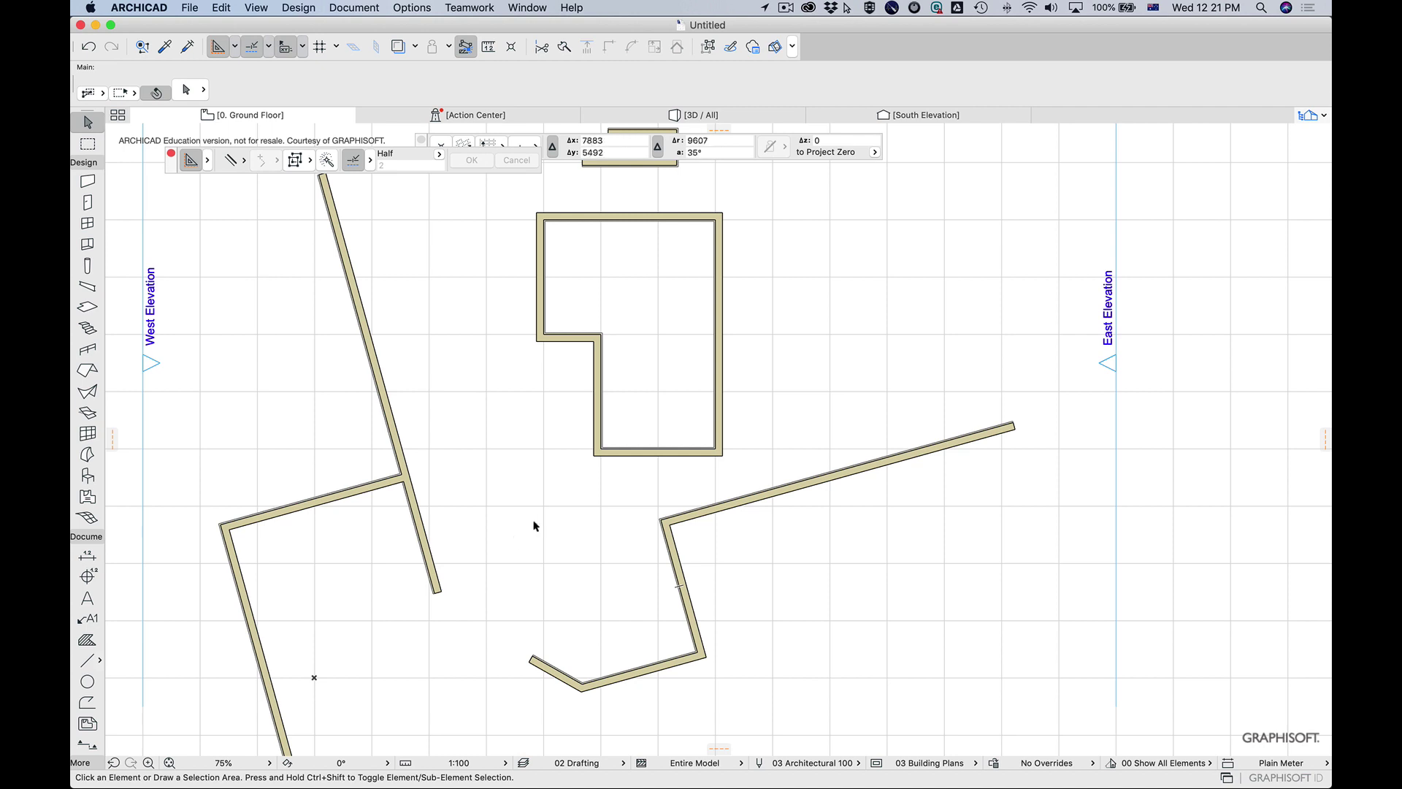
left_click(437, 586)
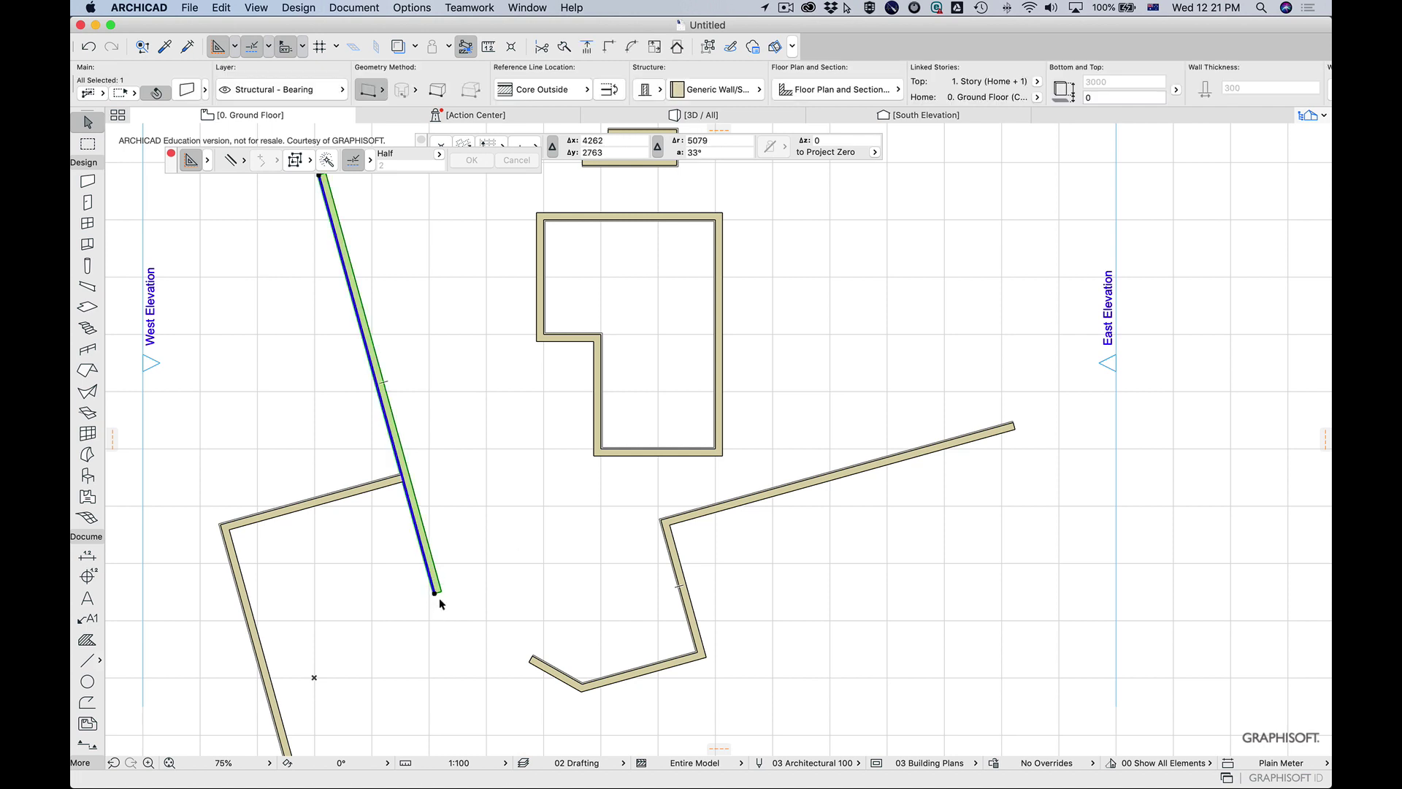
left_click(634, 605)
left_click(687, 601)
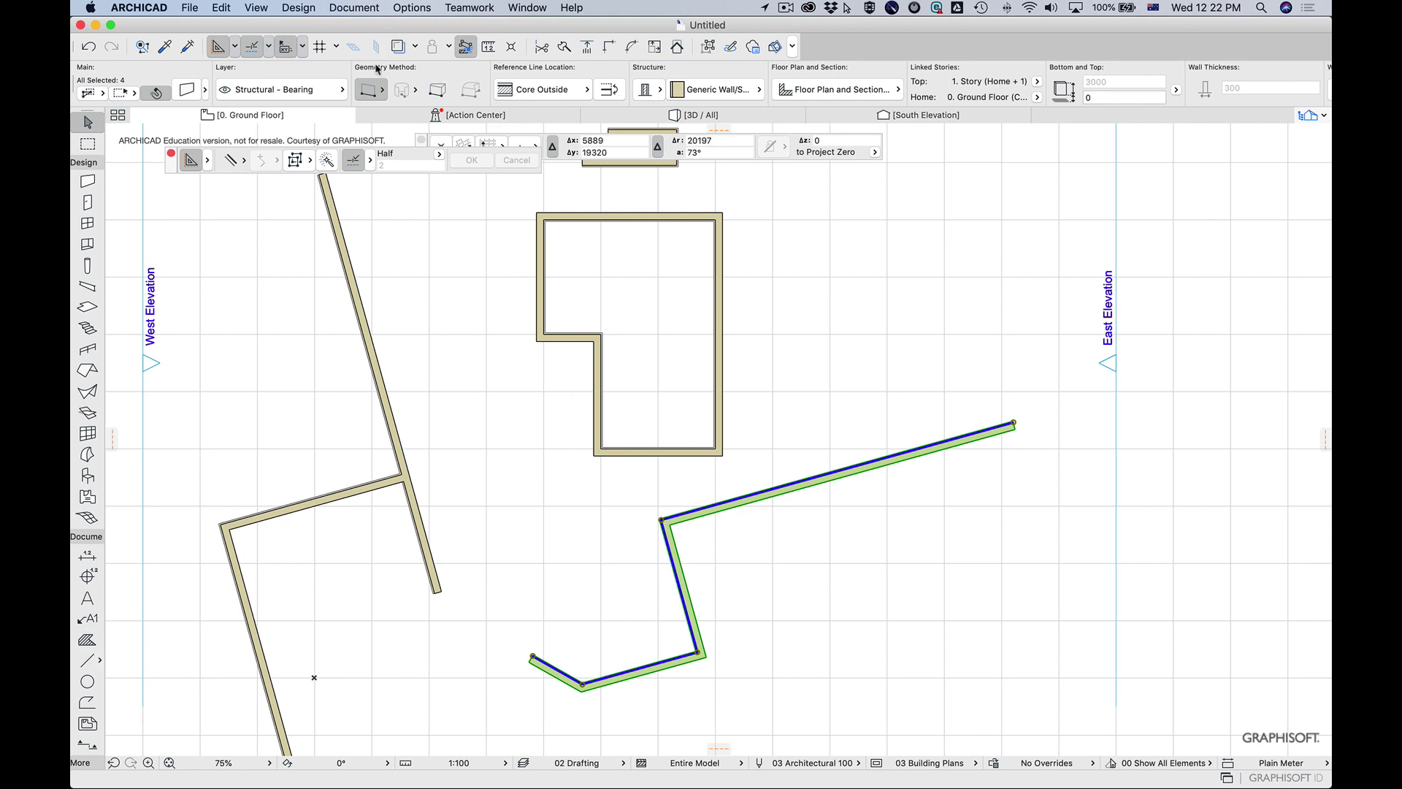
Suspend grouping so that the segments of the selected polywall can be picked individually
left_click(380, 93)
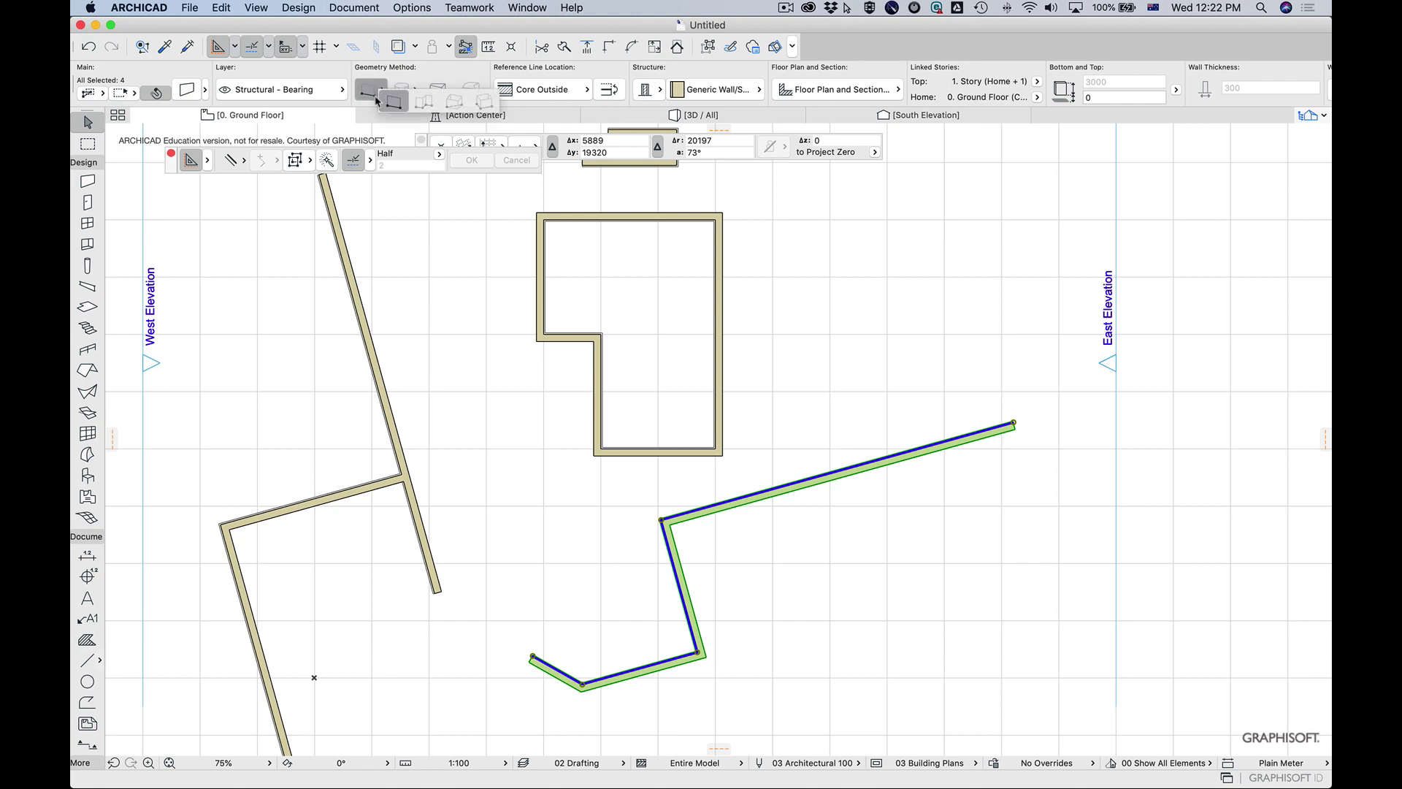
left_click(424, 106)
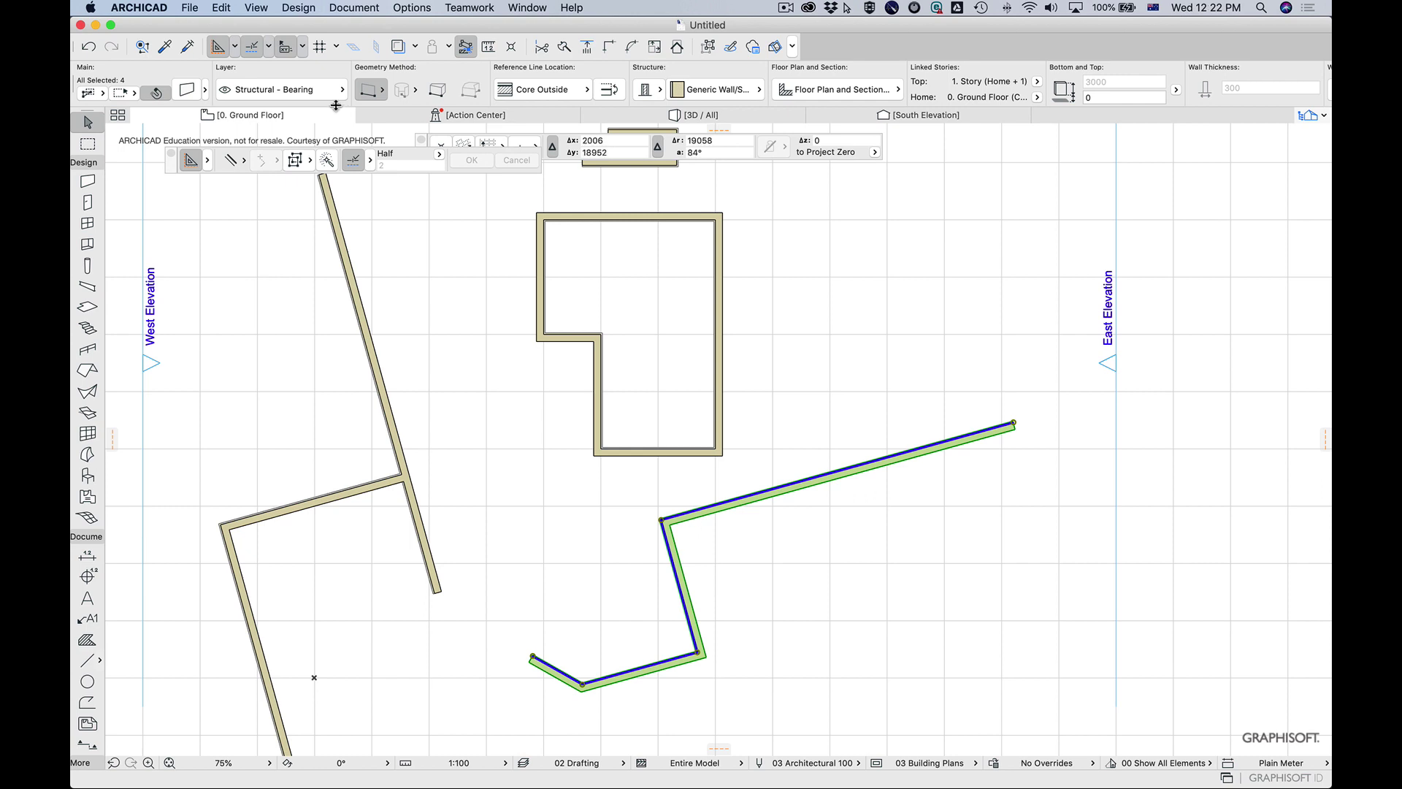
left_click(221, 8)
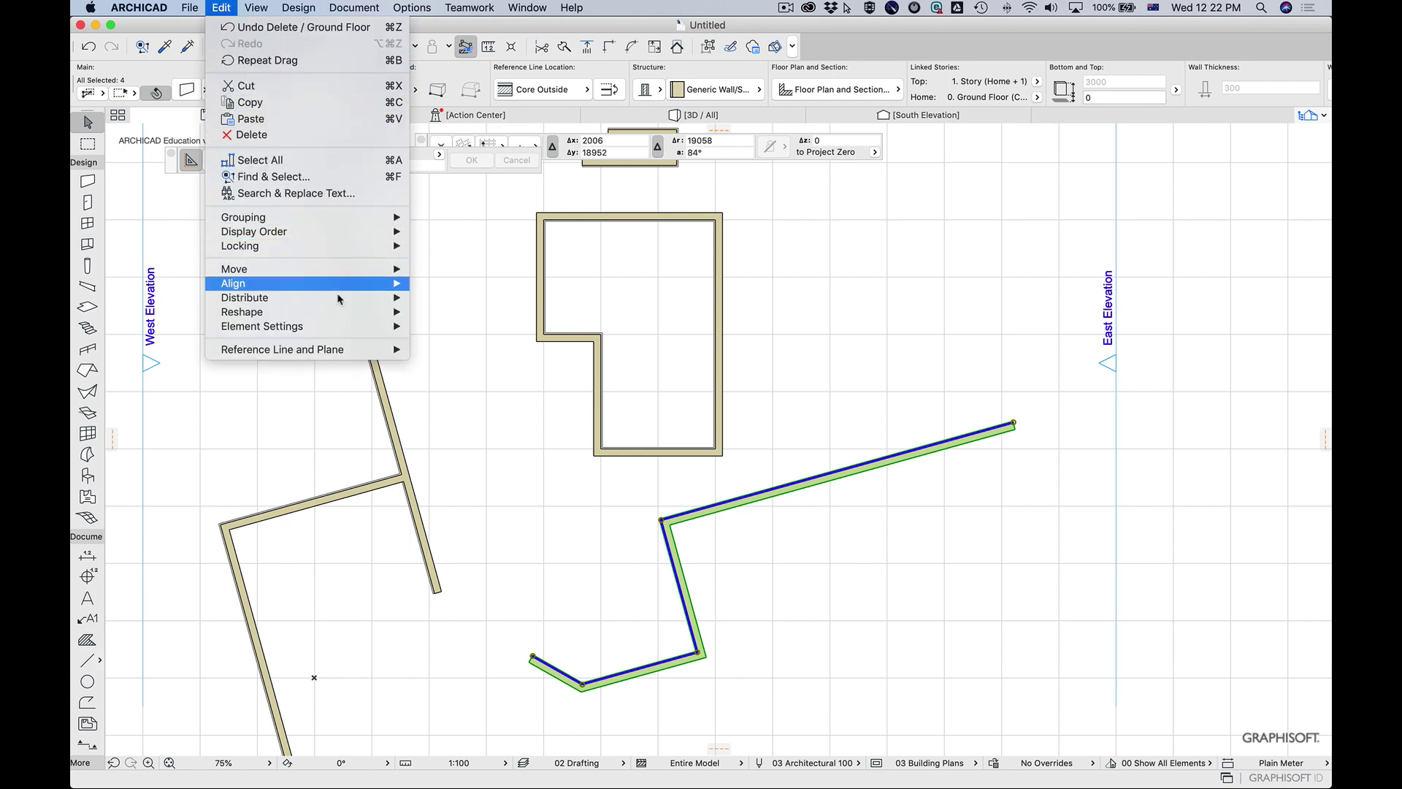
mouse_move(329, 217)
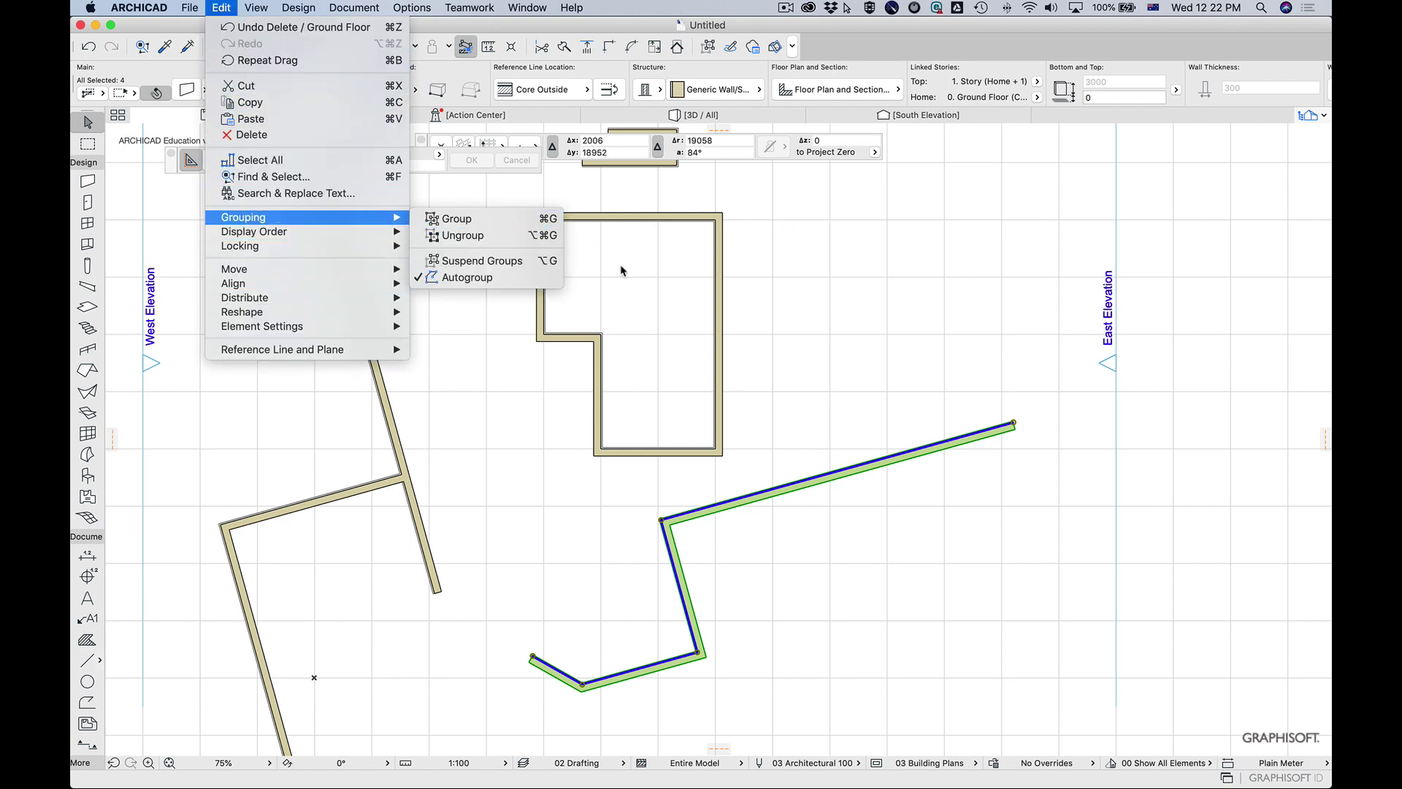
left_click(503, 262)
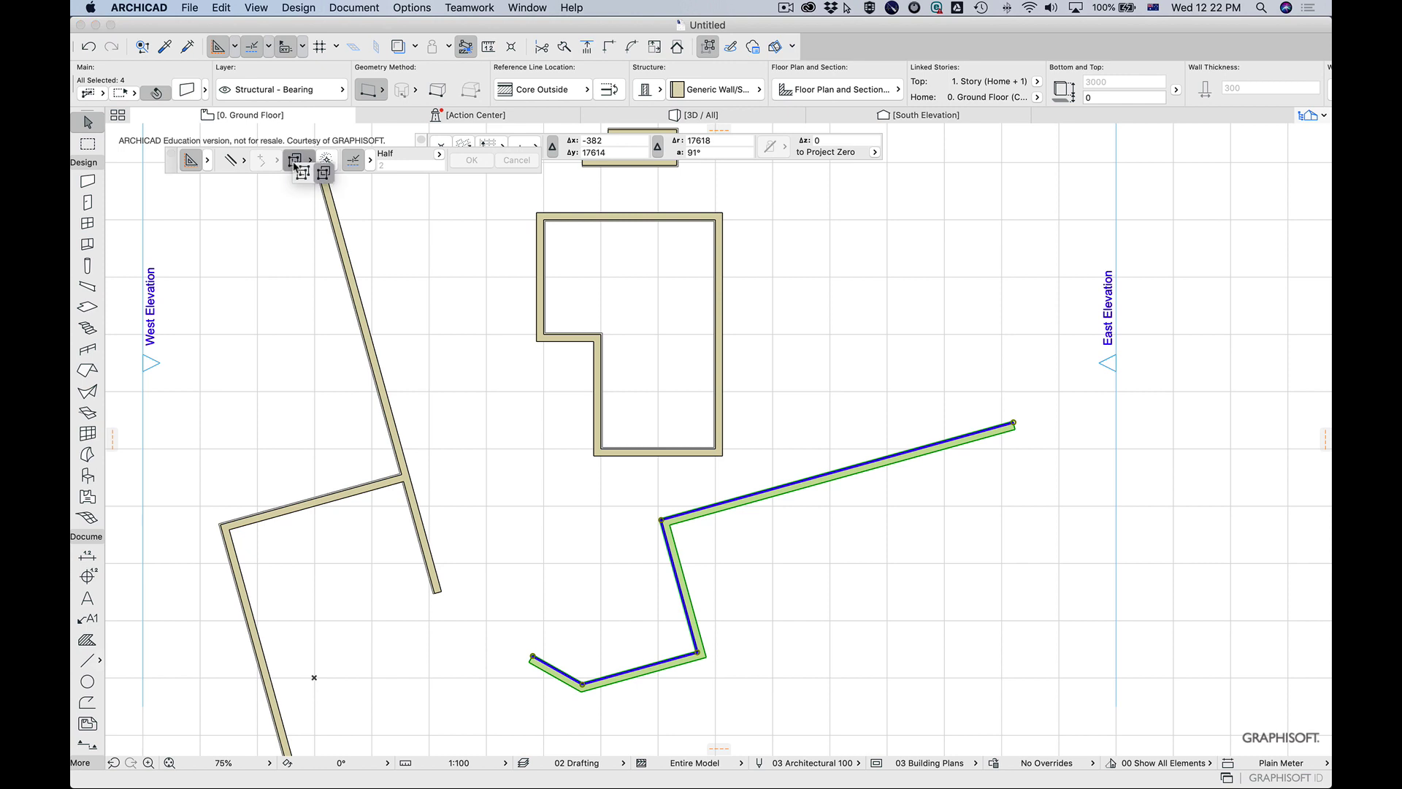
left_click(294, 160)
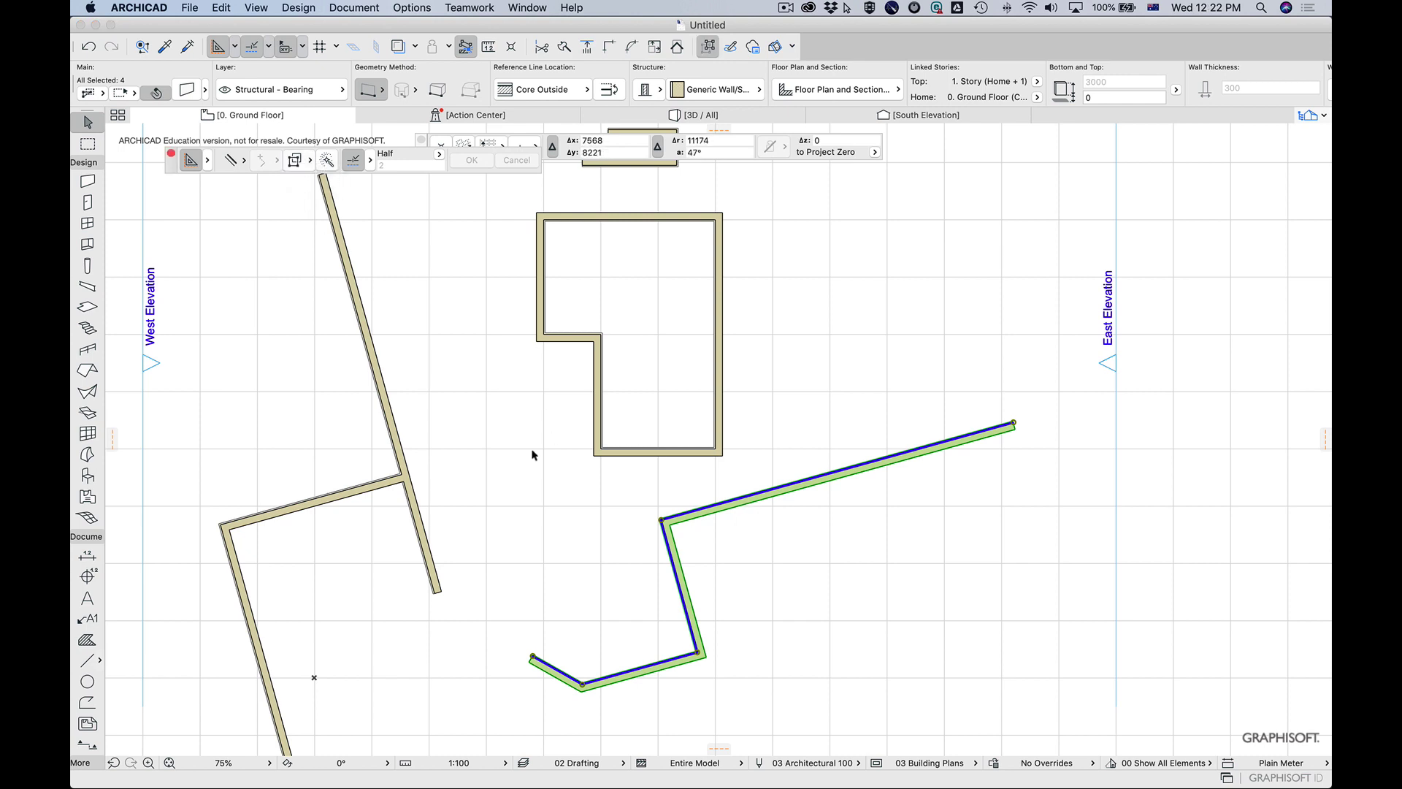
Select single segments of the four-segment polywall one after another with groups suspended, and clear the selection
key("Escape")
left_click(576, 674)
left_click(643, 673)
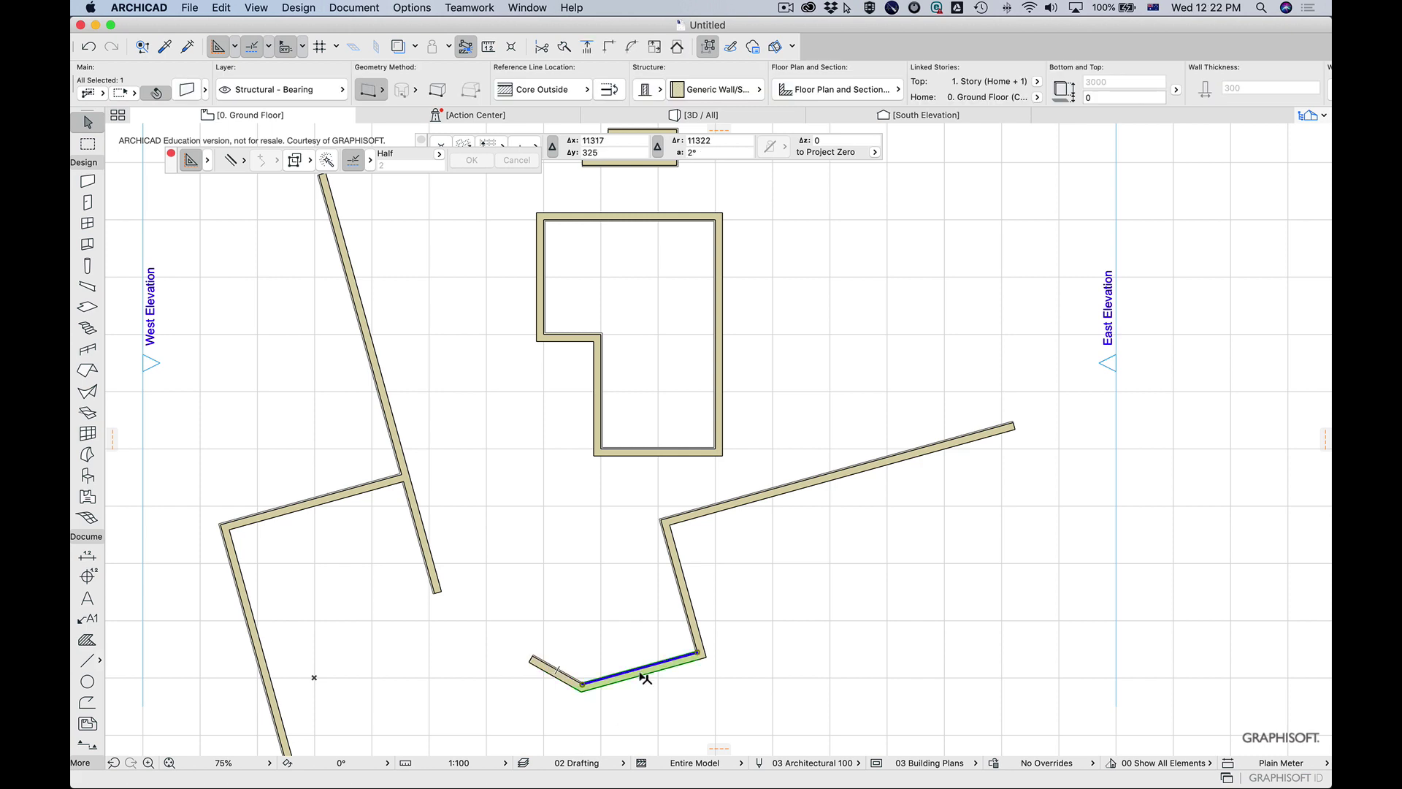
left_click(703, 603)
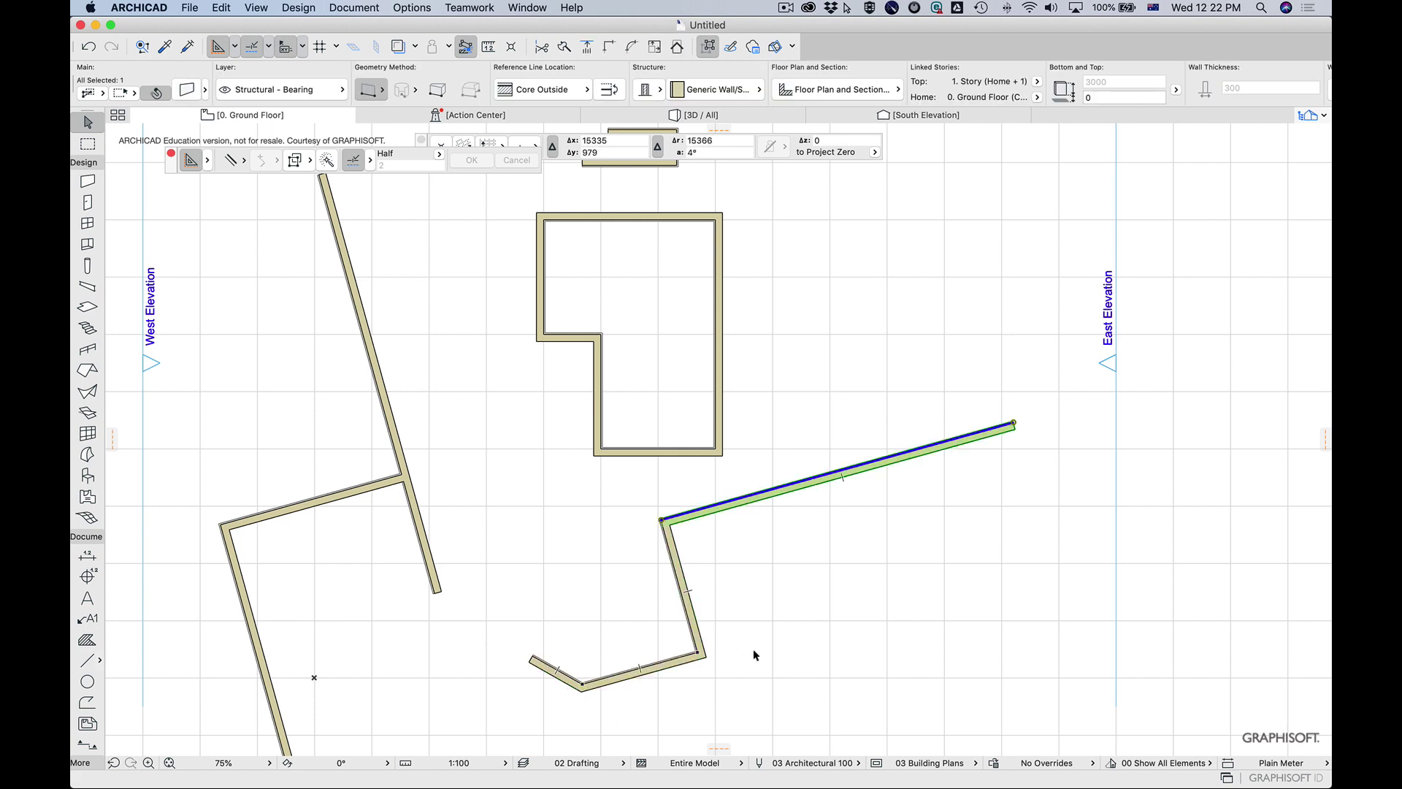
left_click(764, 626)
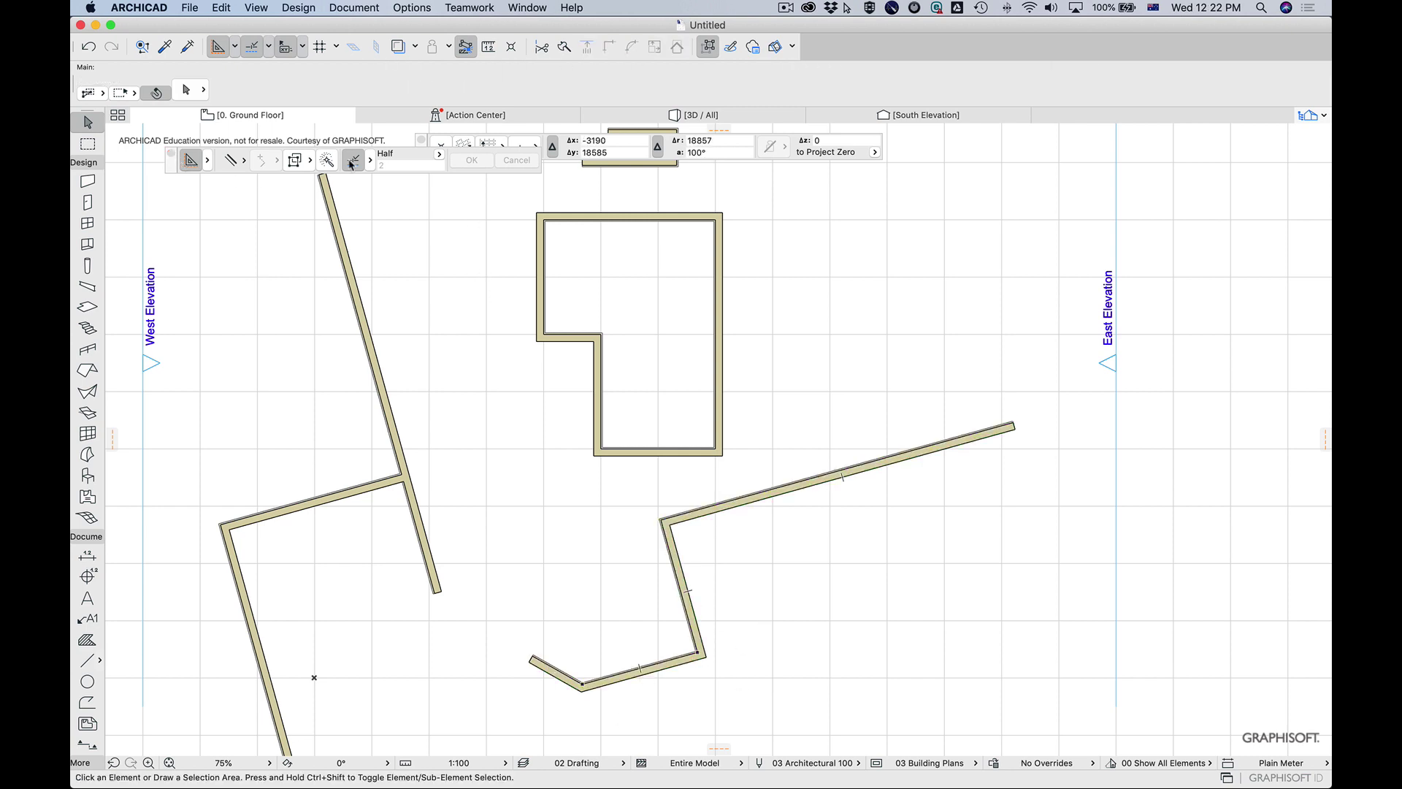
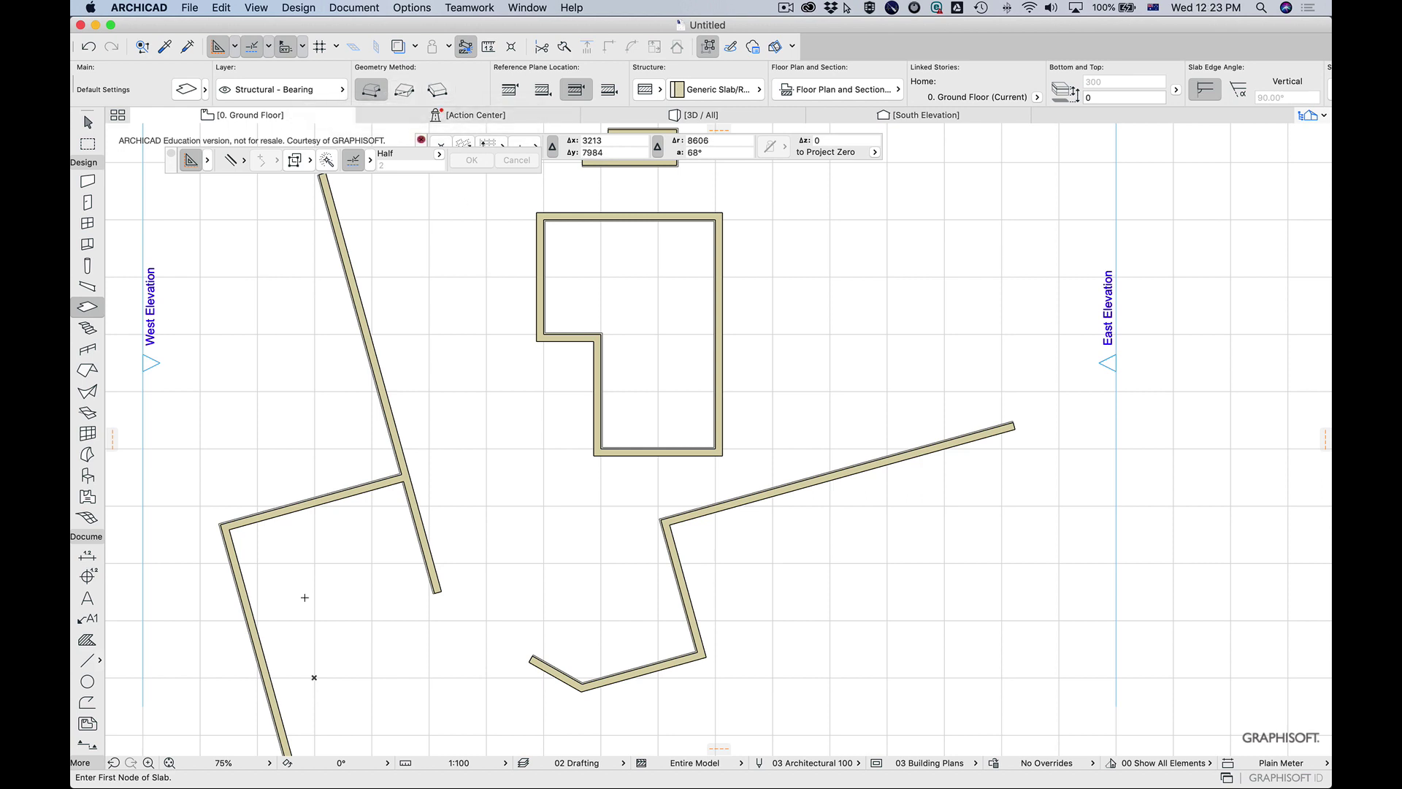
Draw a three-point circle tangent to the long slanted wall and both notch edges of the L-shaped walls
left_click(87, 680)
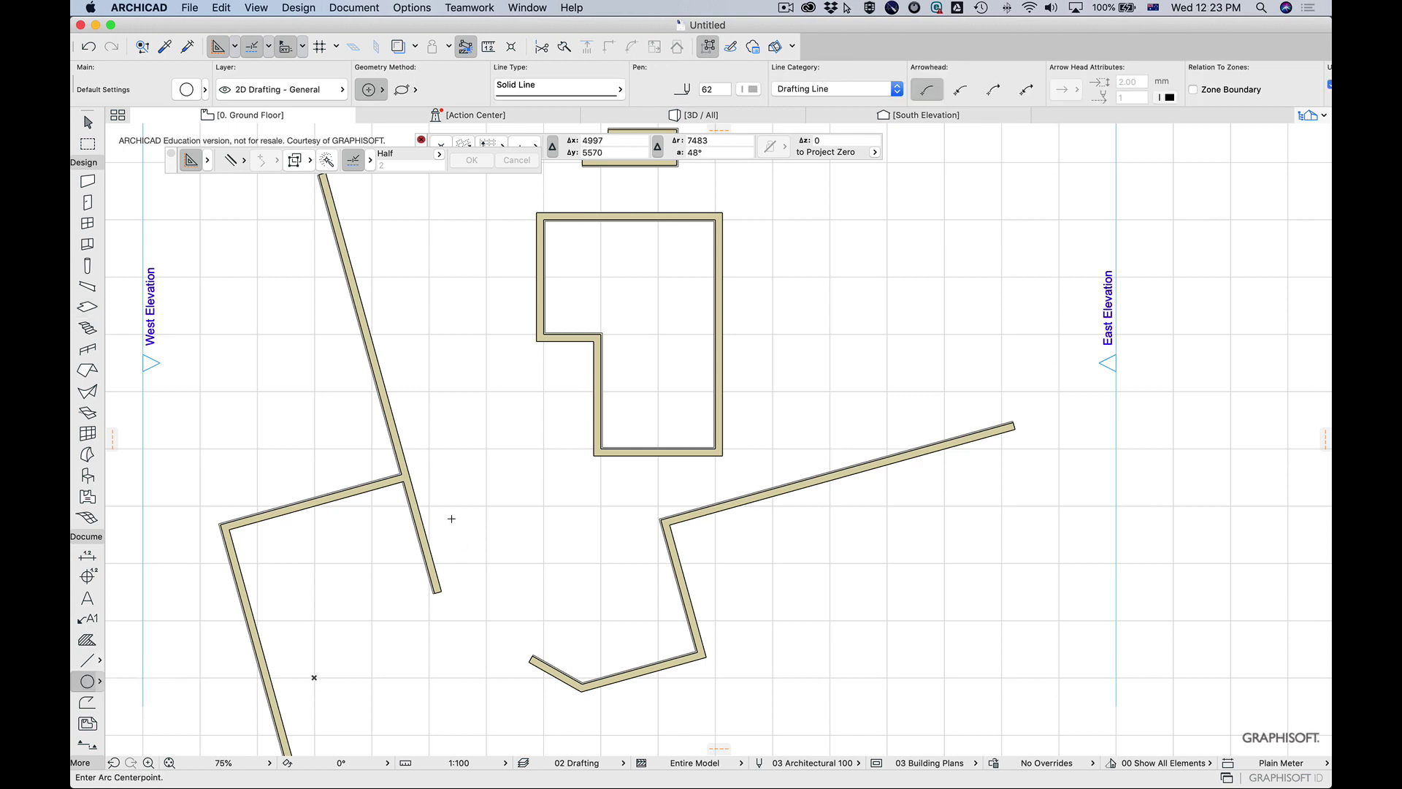
left_click(476, 501)
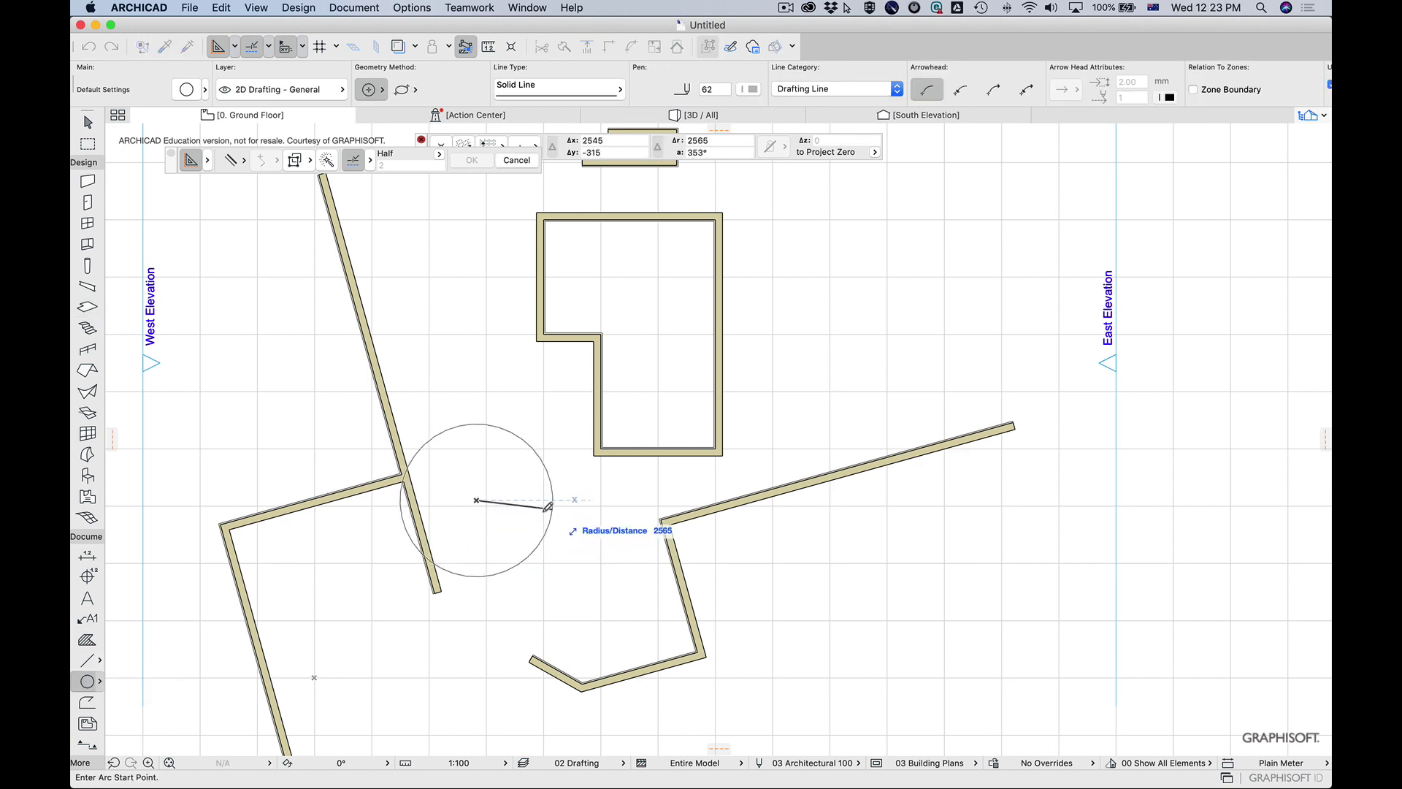
key("Escape")
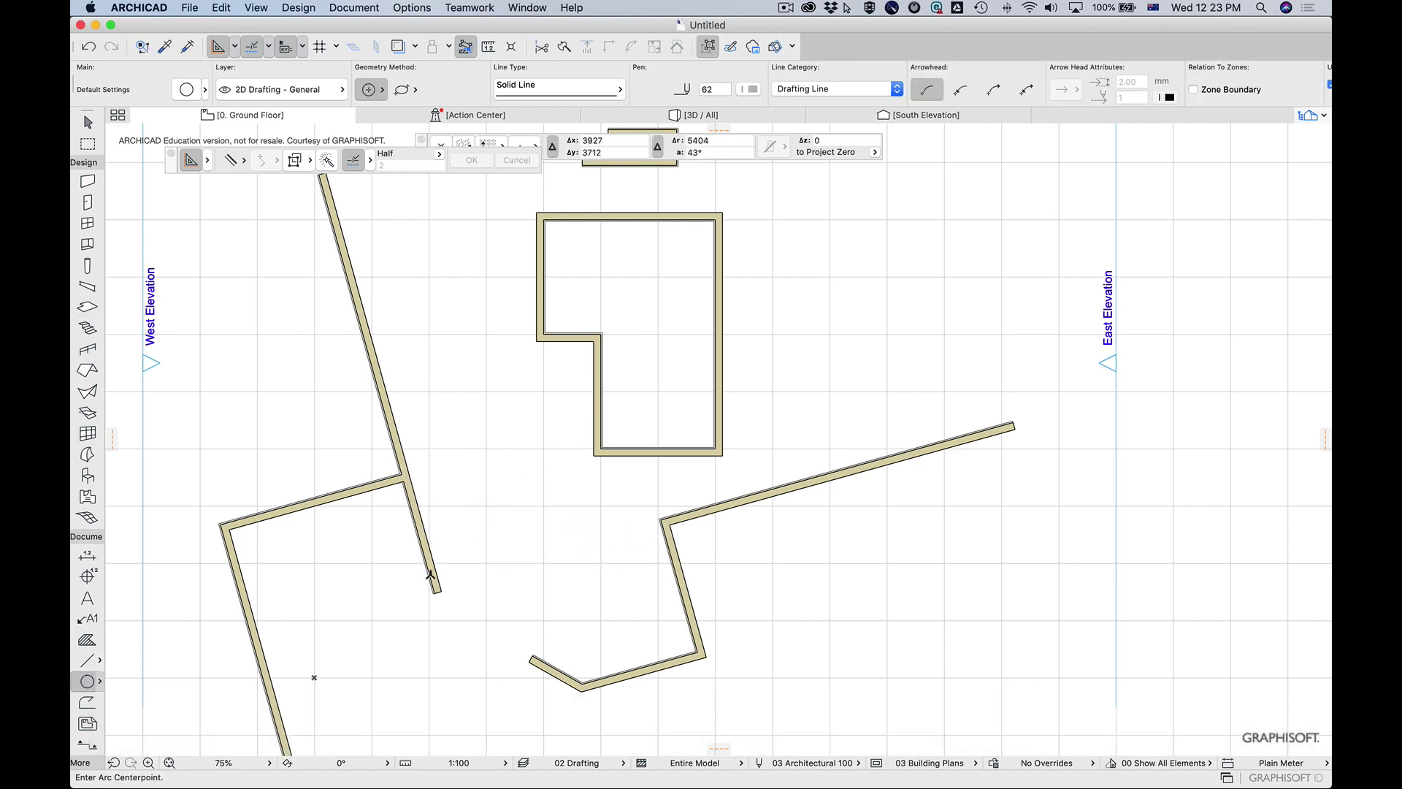
left_click(380, 95)
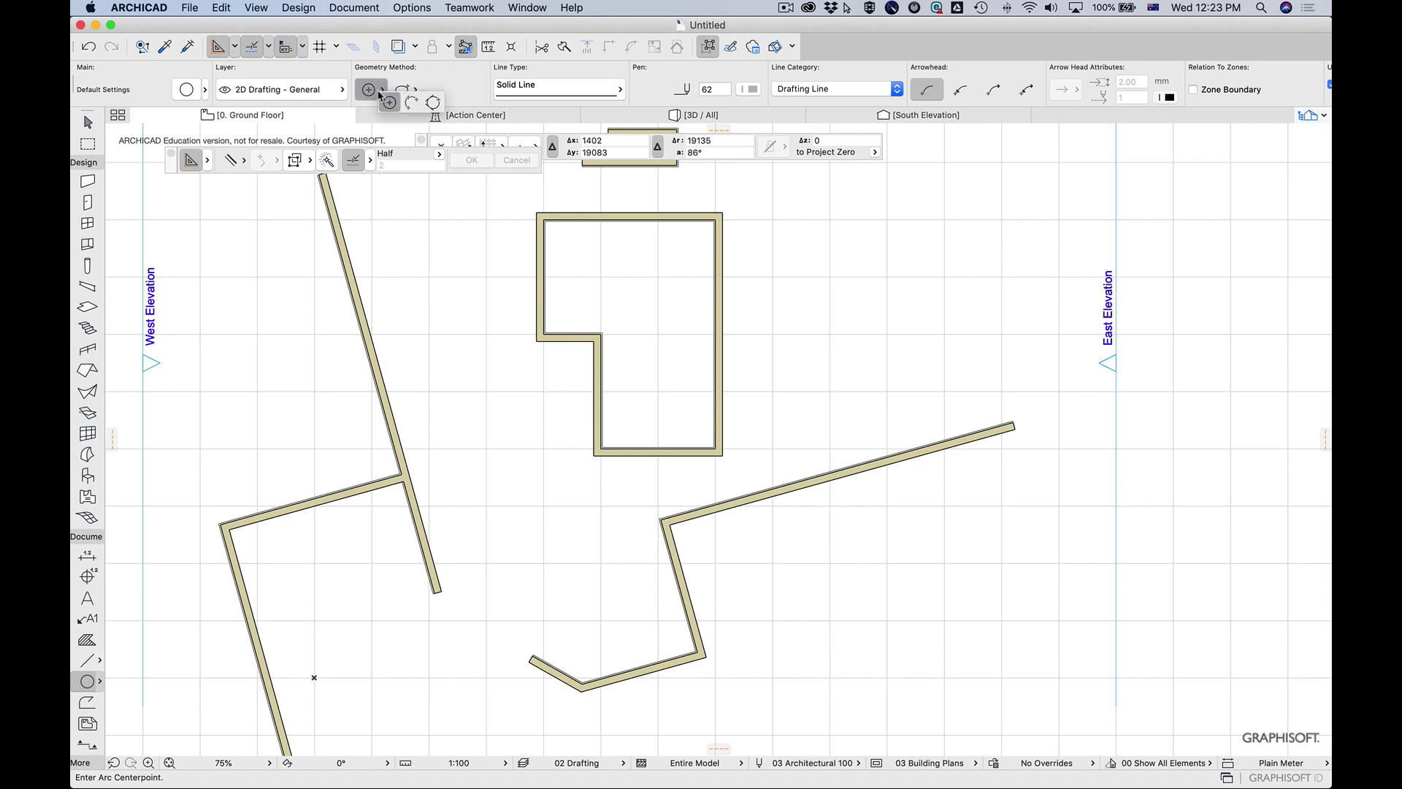
left_click(434, 105)
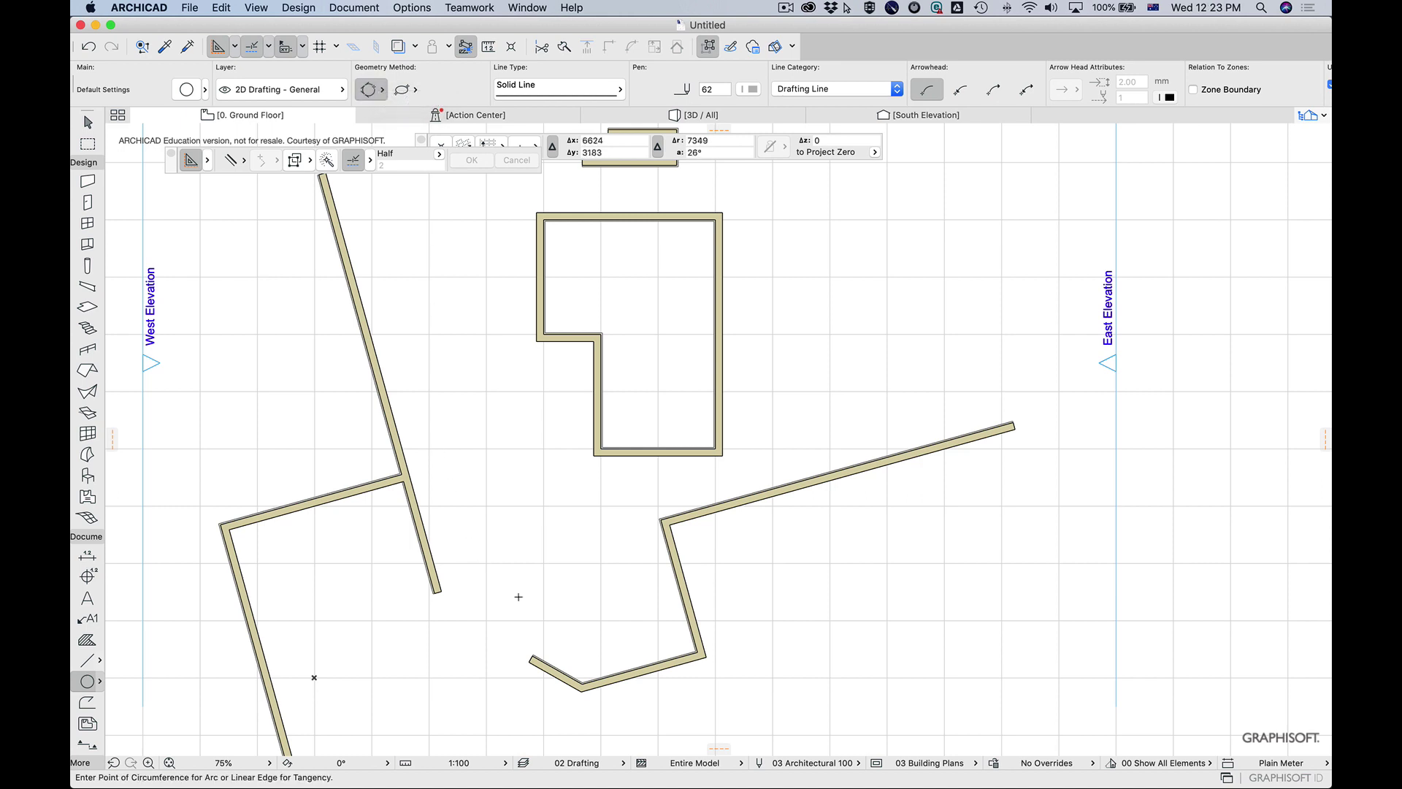
left_click(412, 485)
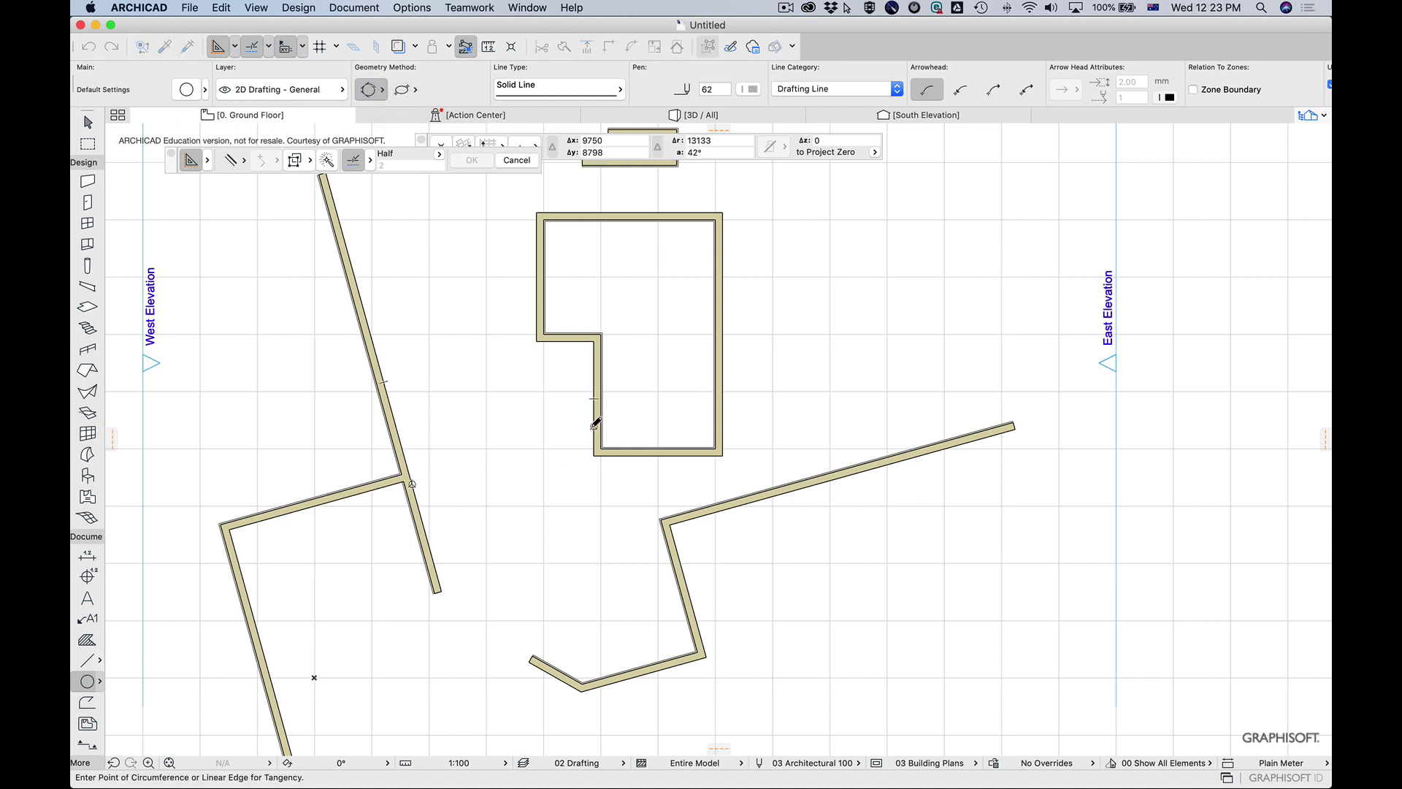
left_click(540, 338)
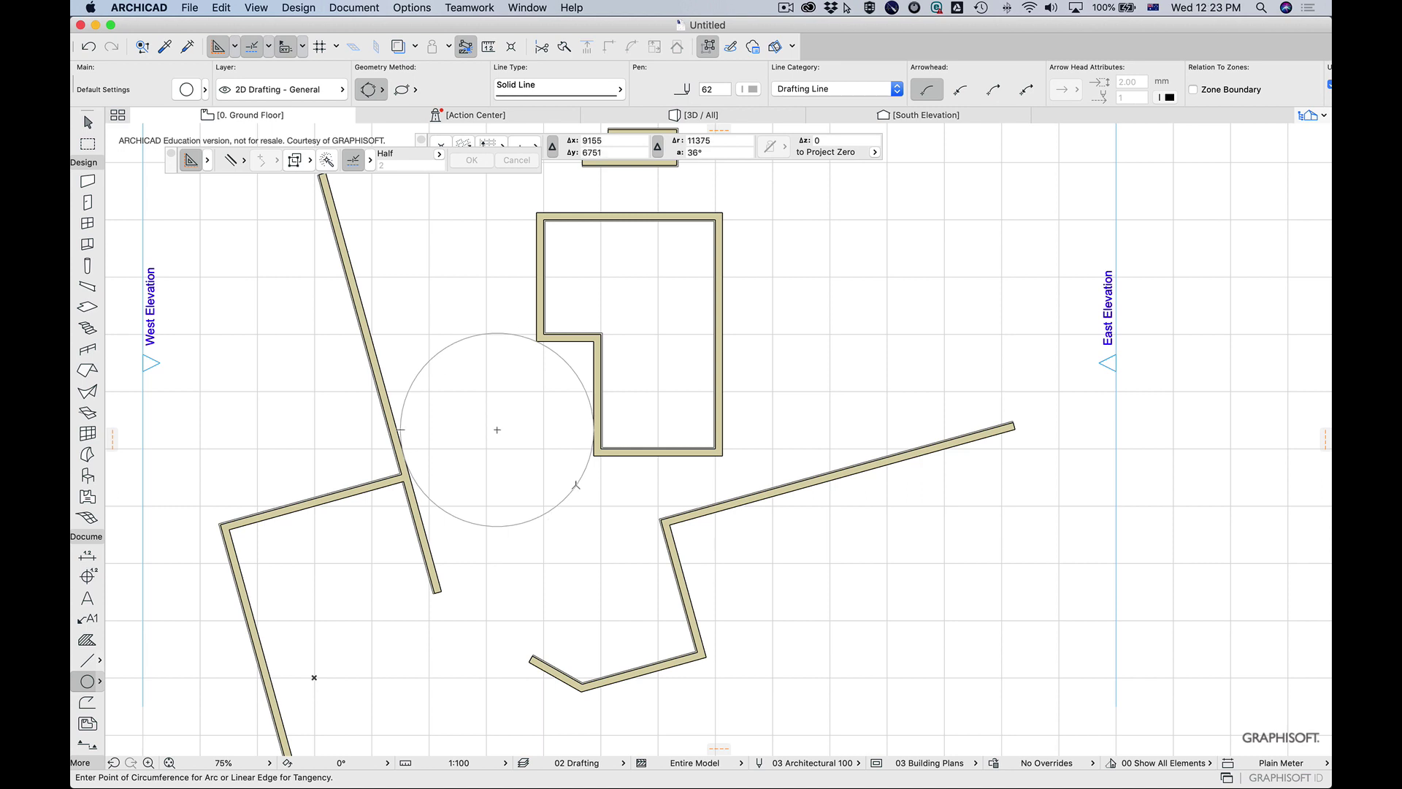
Create a slab filling the tangent circle with the Magic Wand, and select it to check its shape
left_click(86, 307)
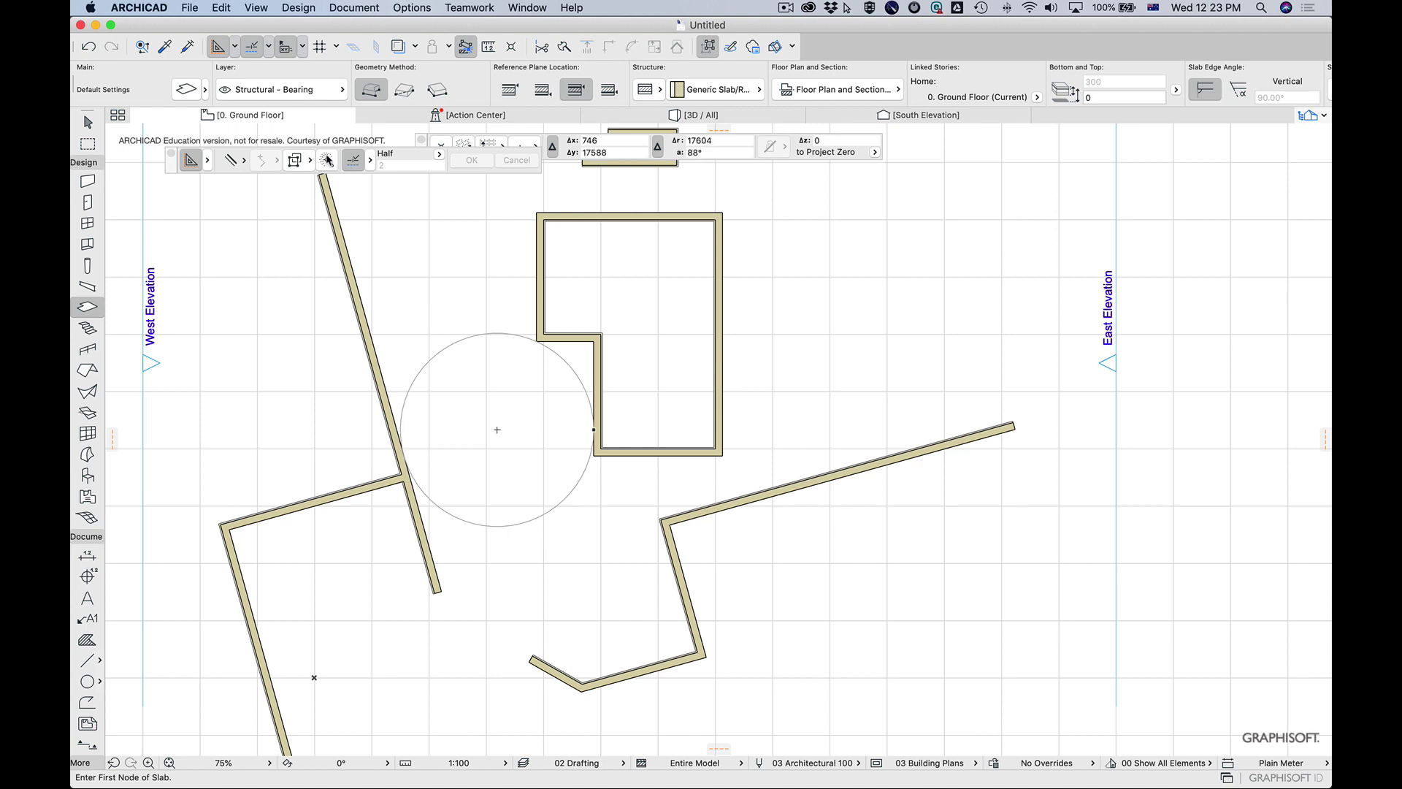
key("space")
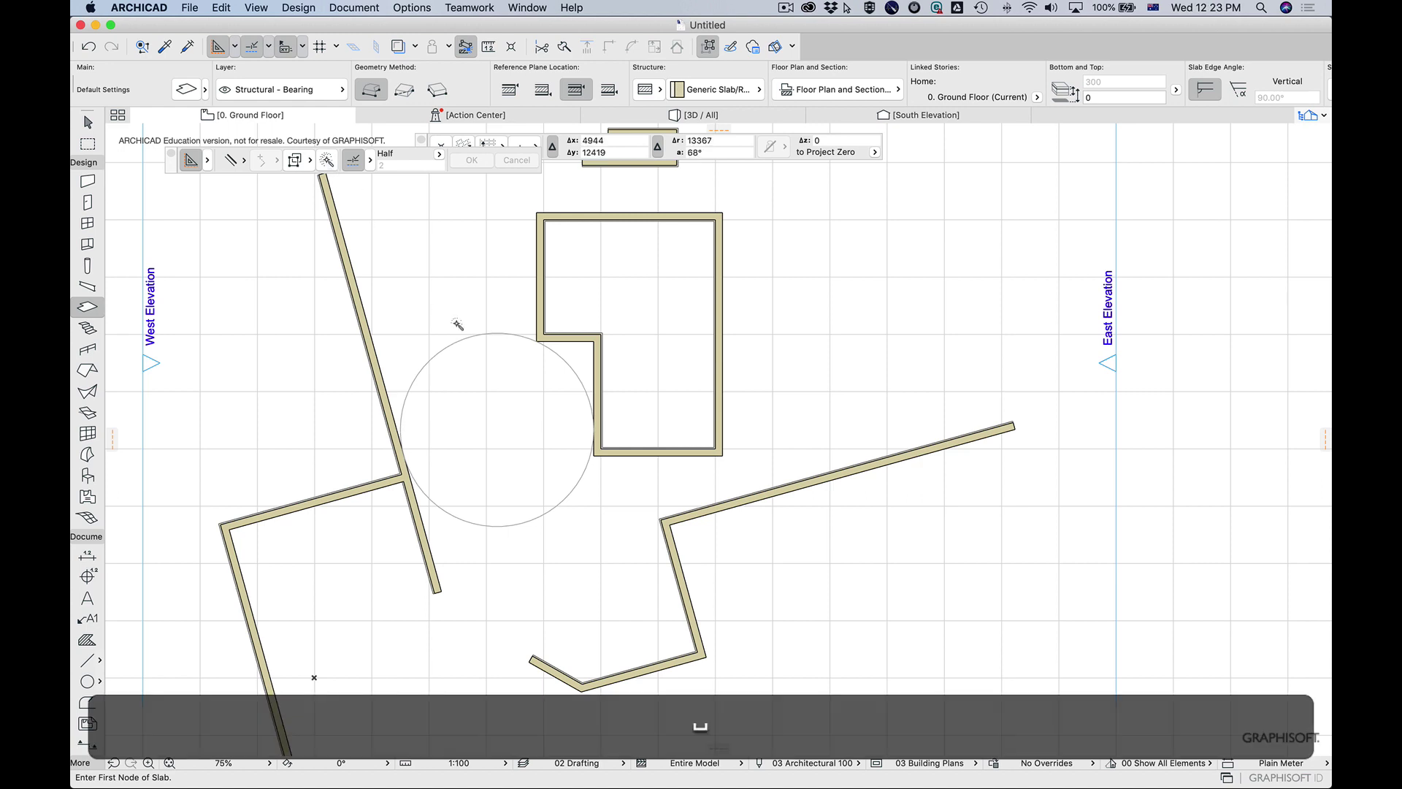
key("space")
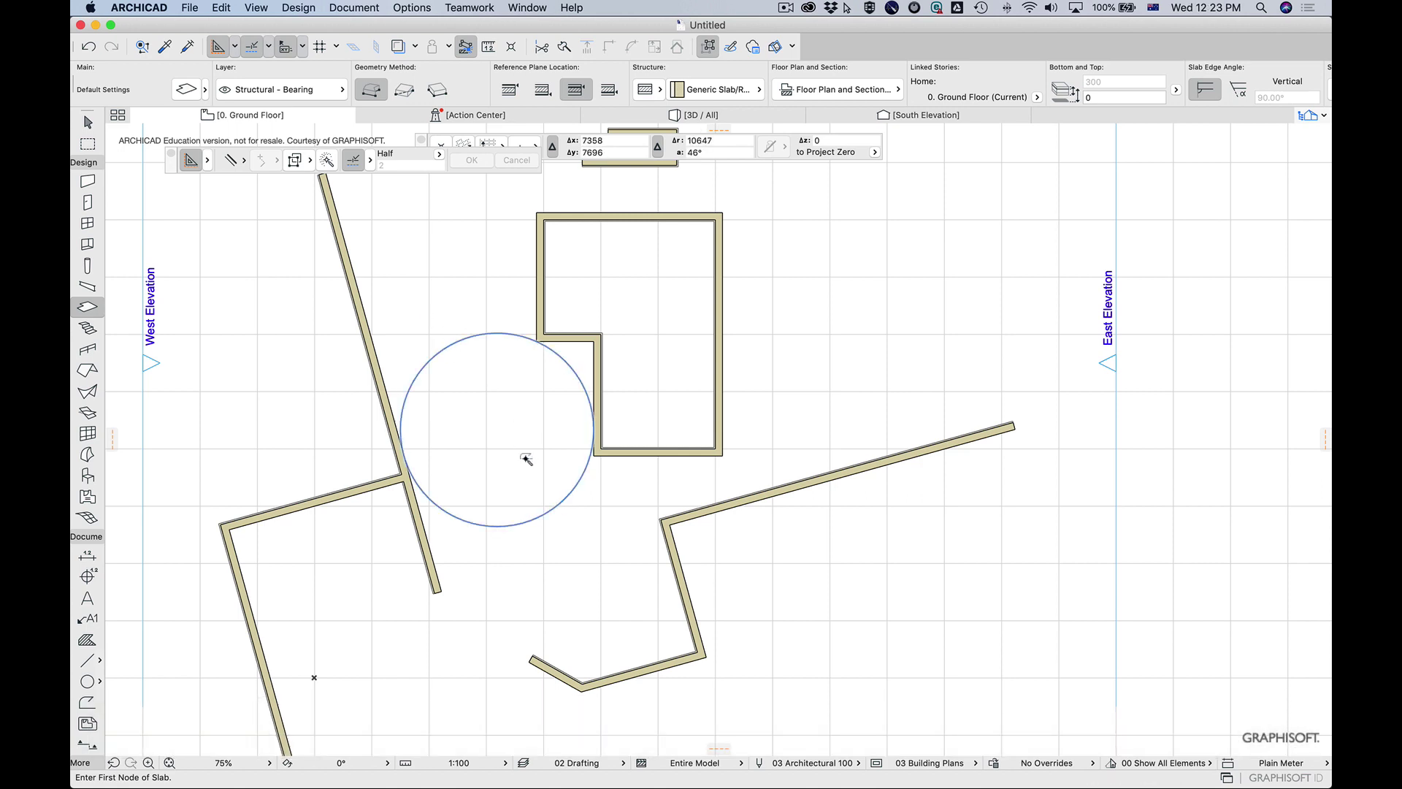
key("Escape")
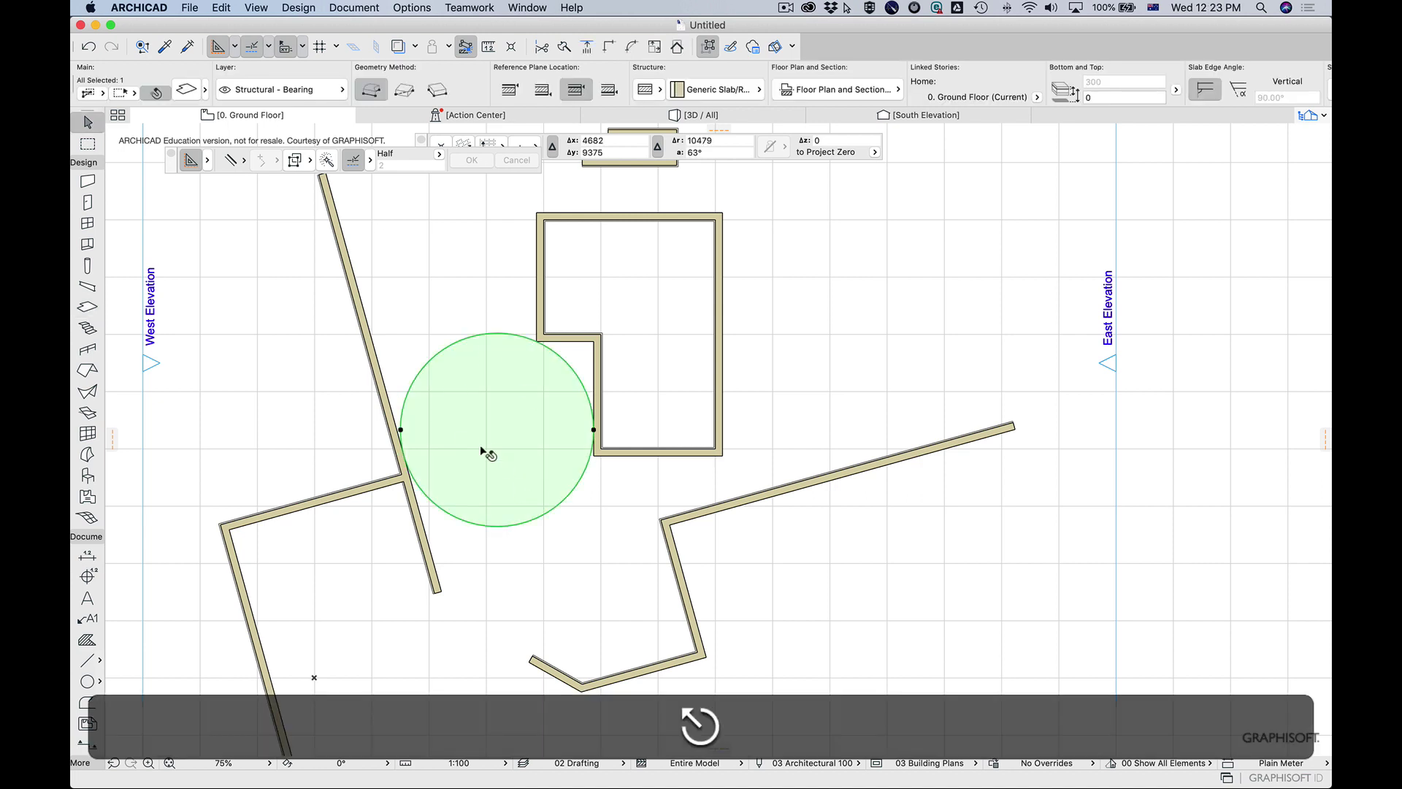
left_click(550, 520)
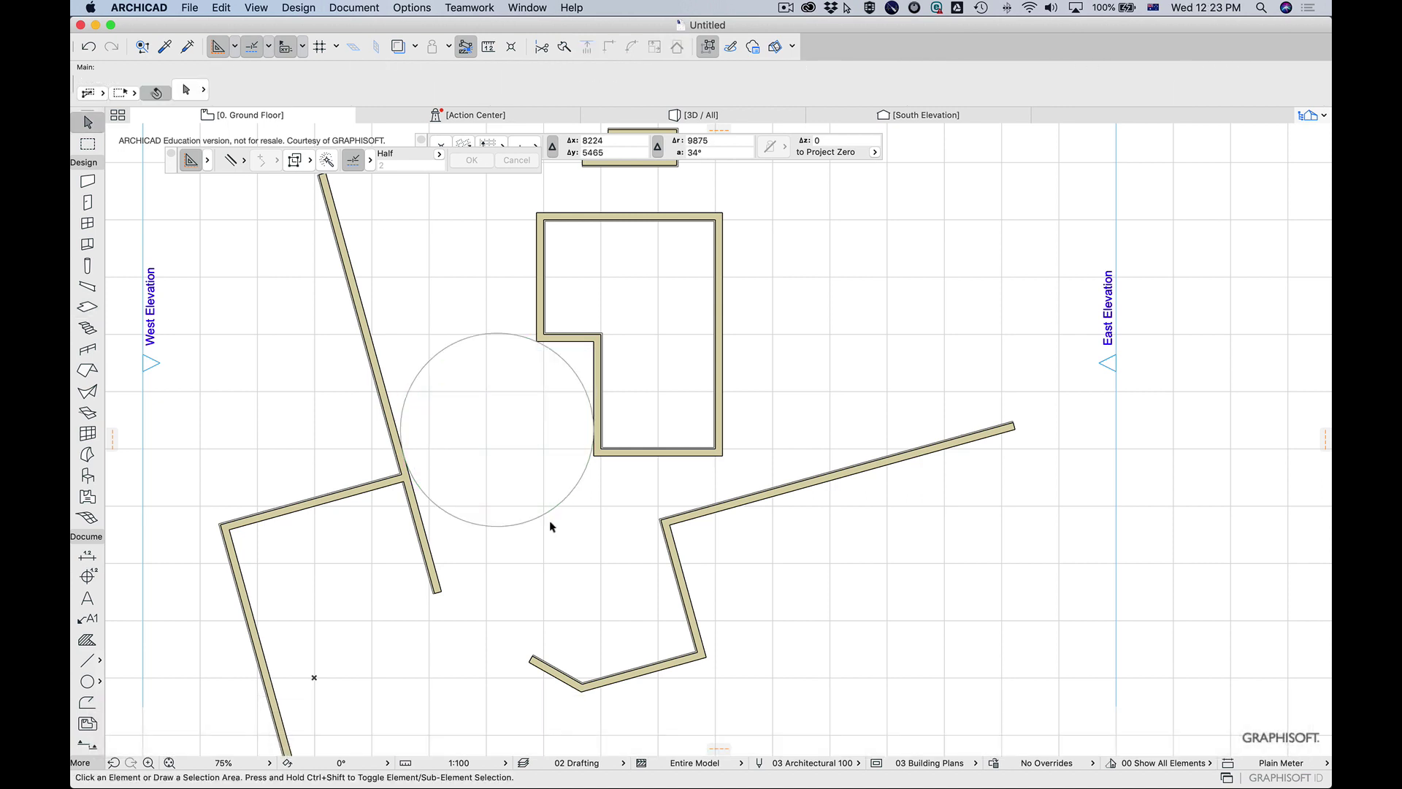
left_click(468, 420)
left_click(576, 518)
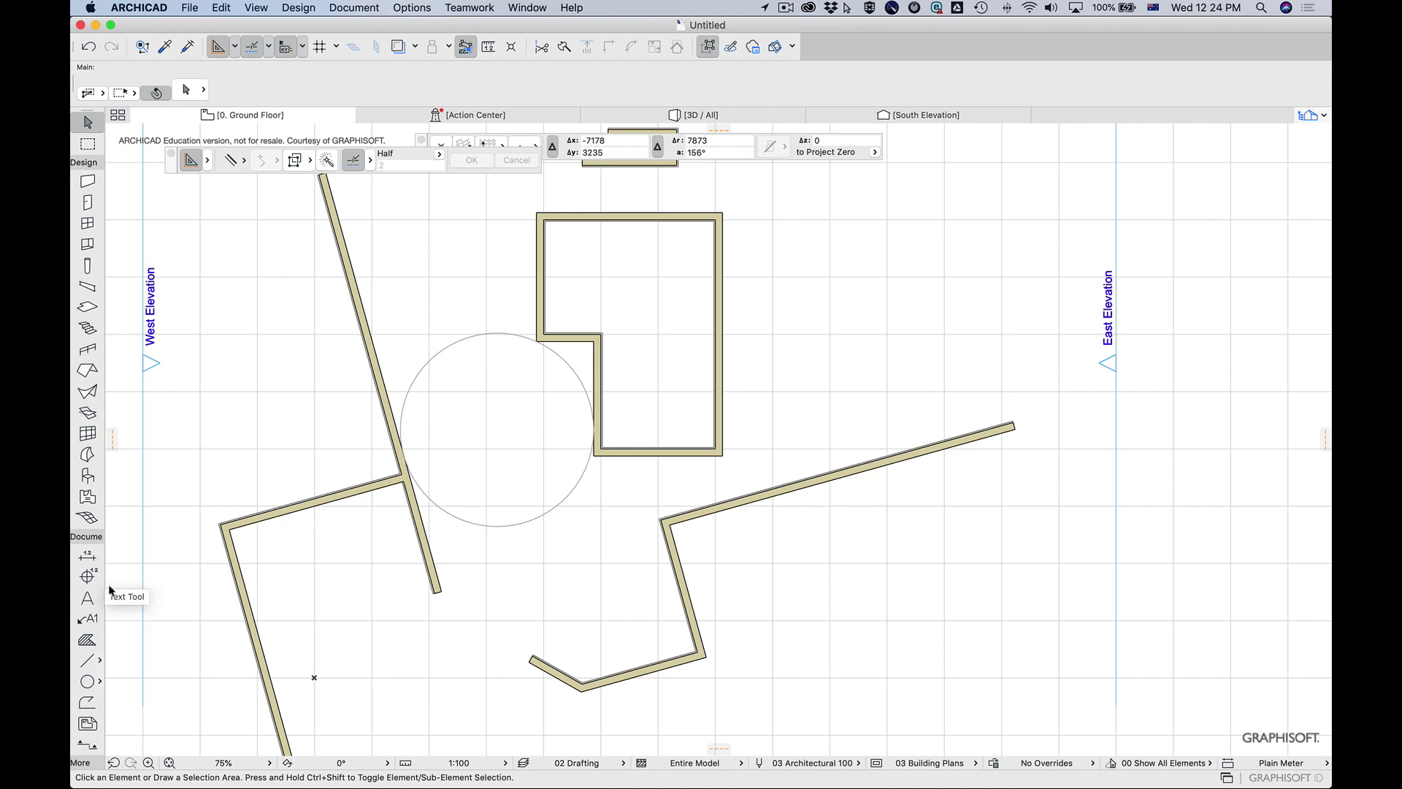
Switch the Circle tool to the centerpoint-and-radius method and try to draw a circle concentric with the tangent circle
left_click(87, 680)
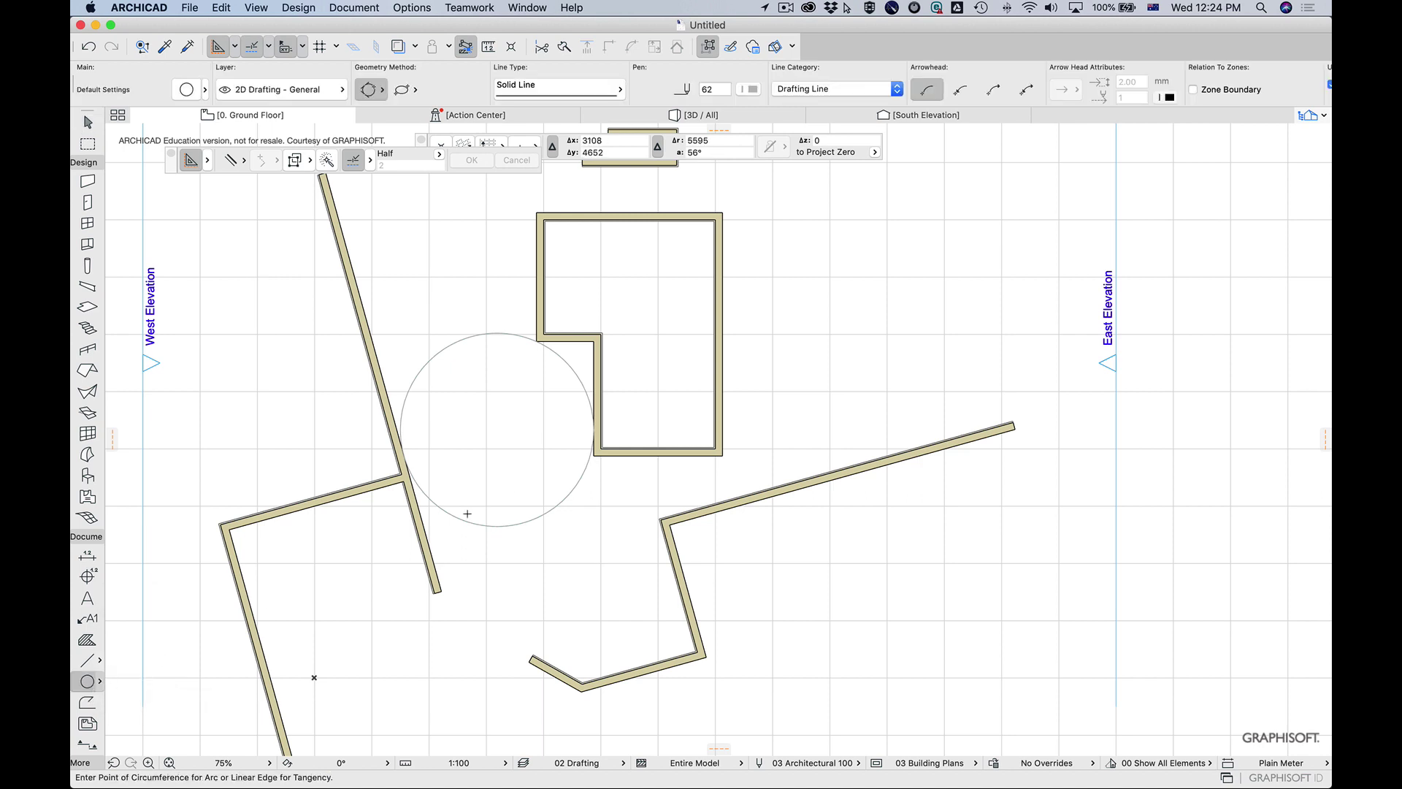
left_click(584, 478)
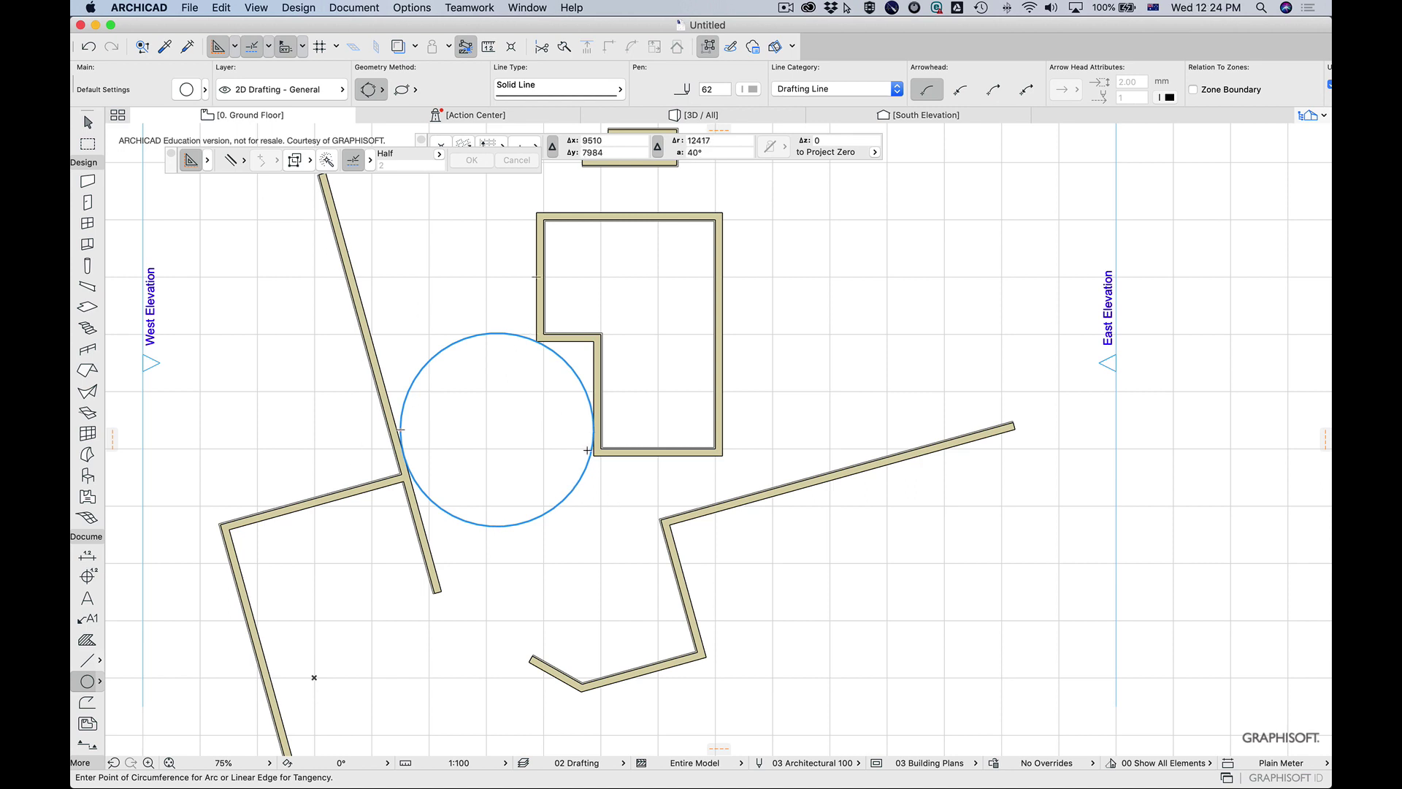
left_click(499, 429)
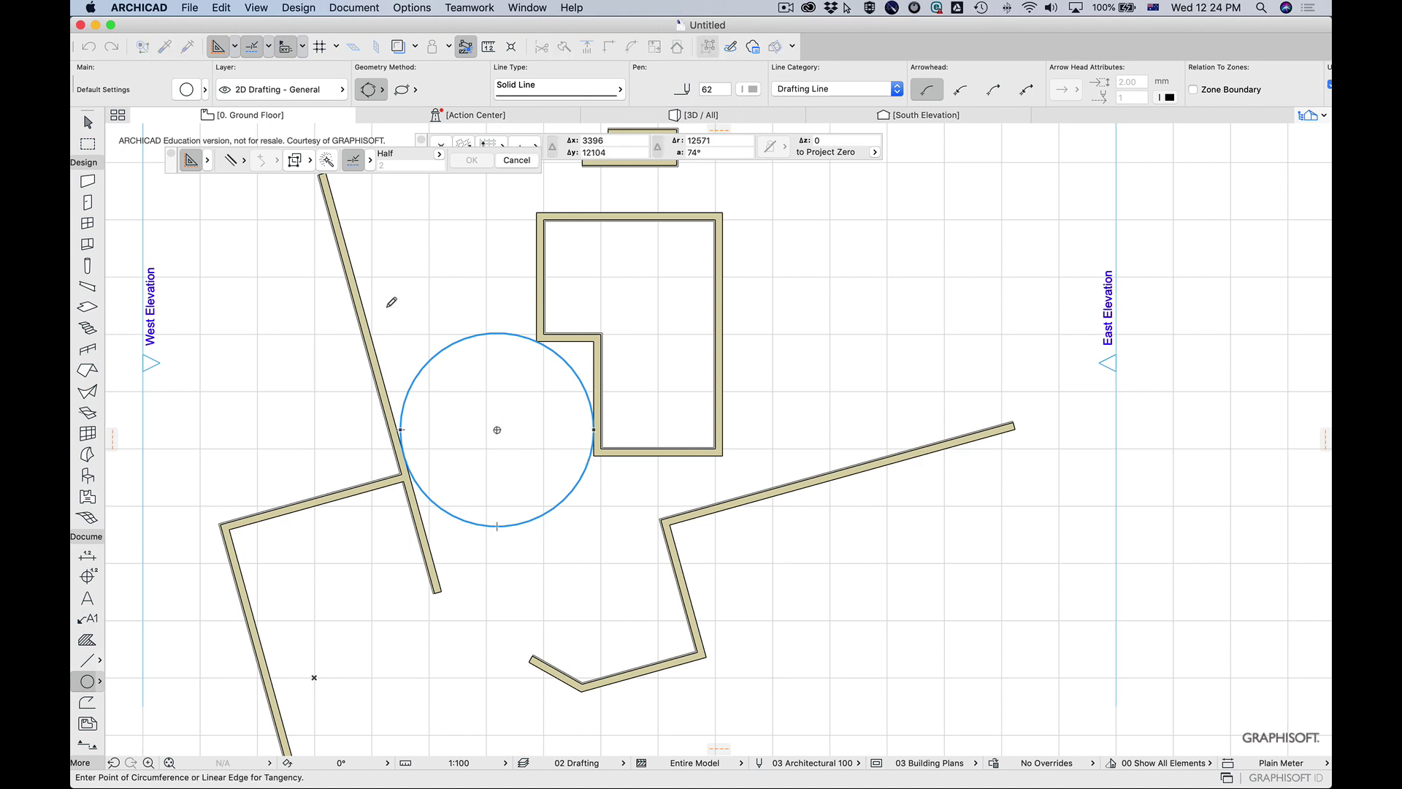
left_click(376, 96)
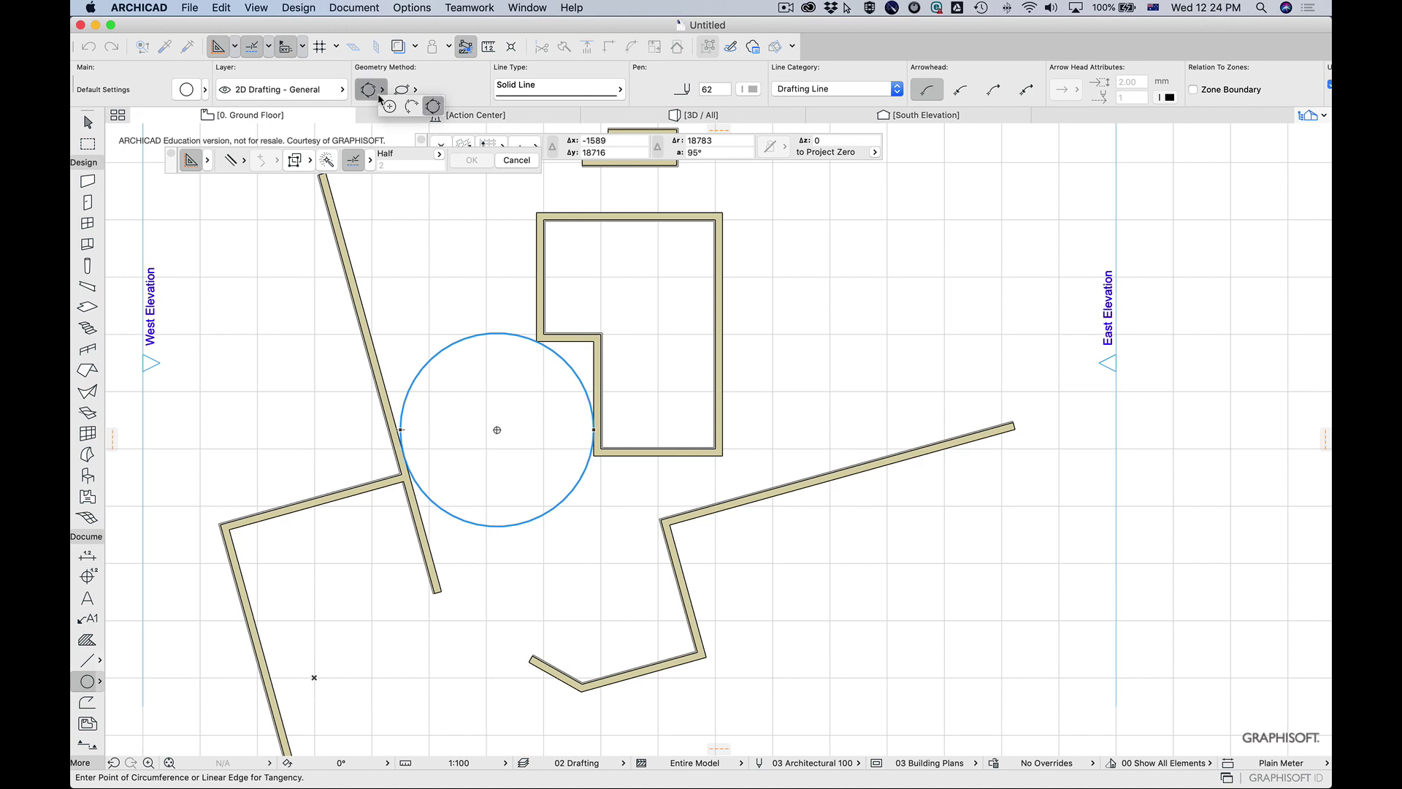
left_click(388, 108)
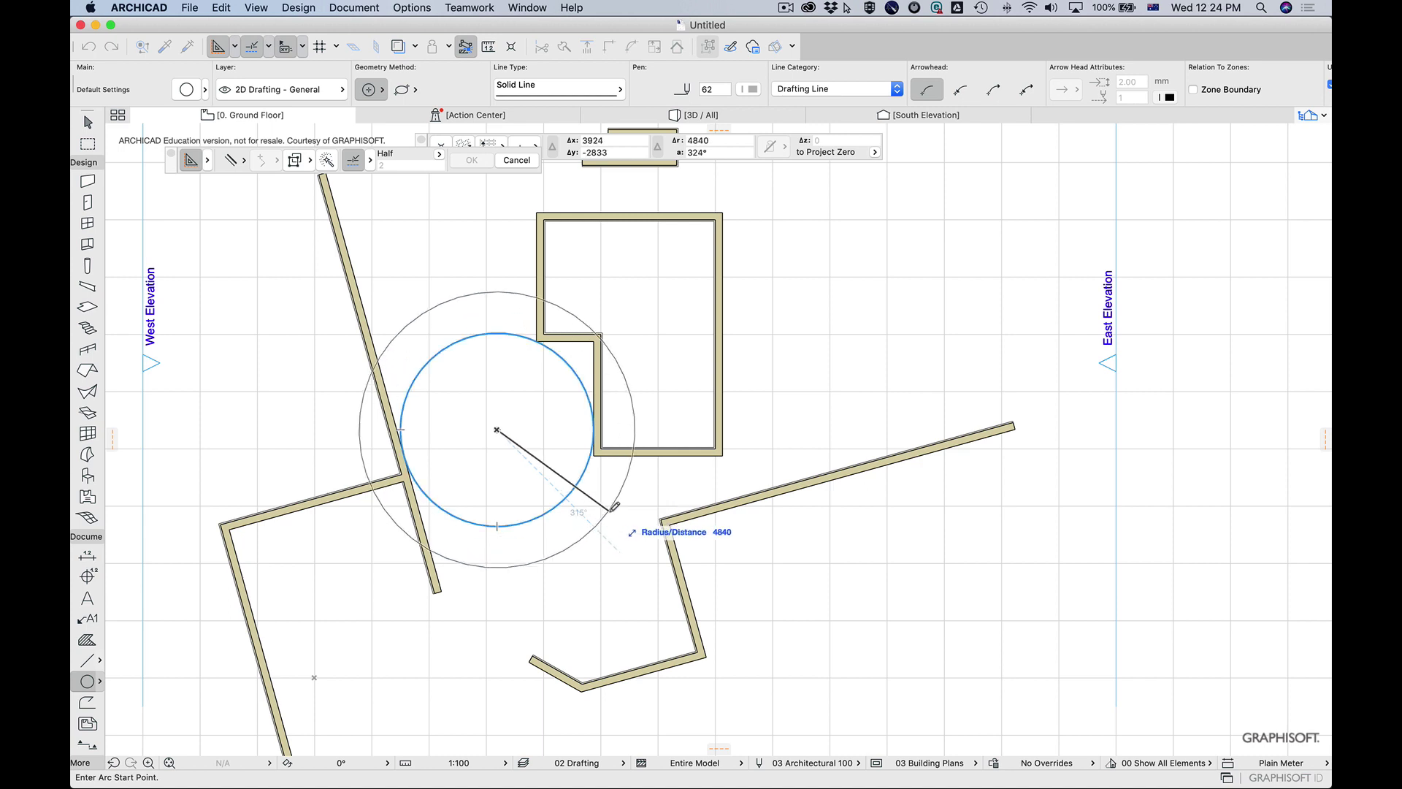
left_click(231, 159)
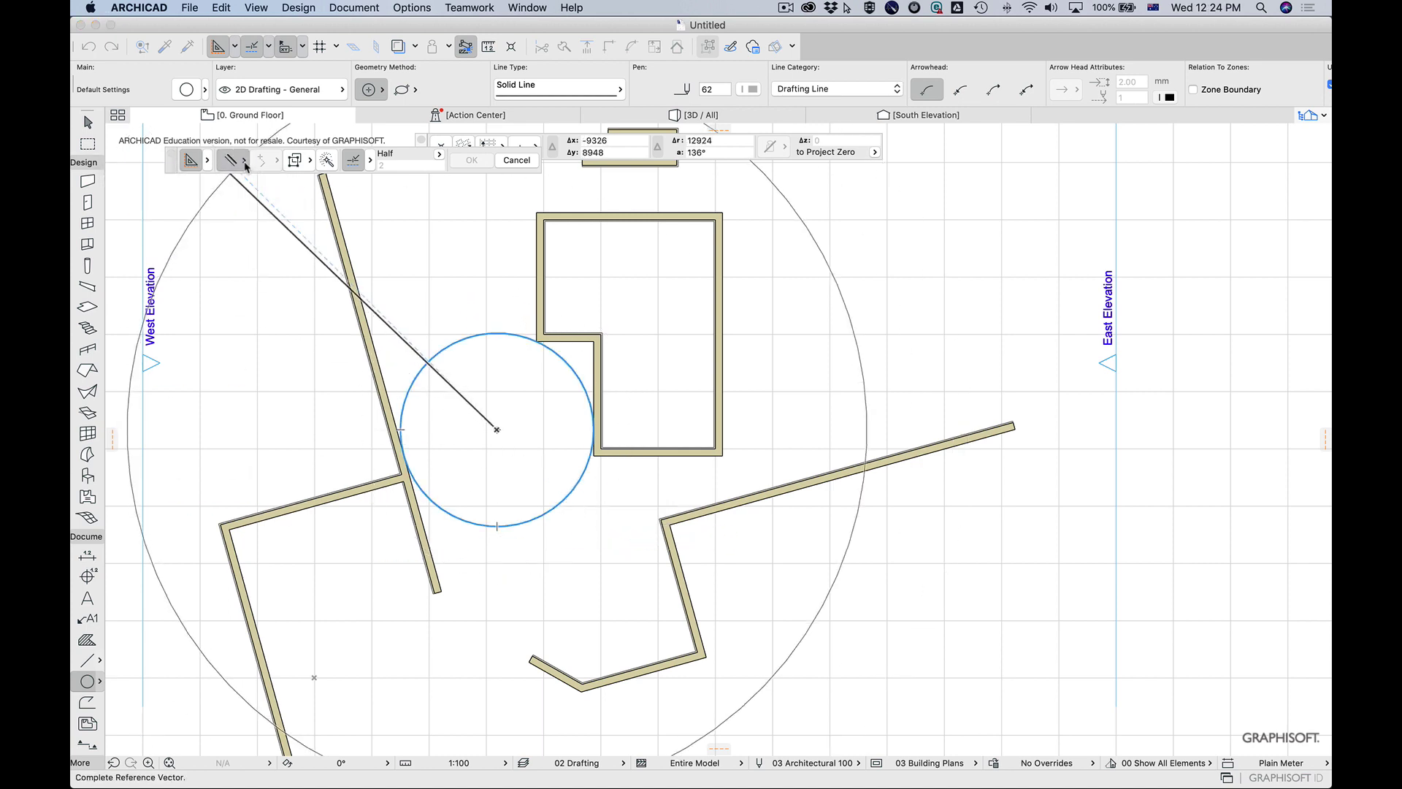
key("super+z")
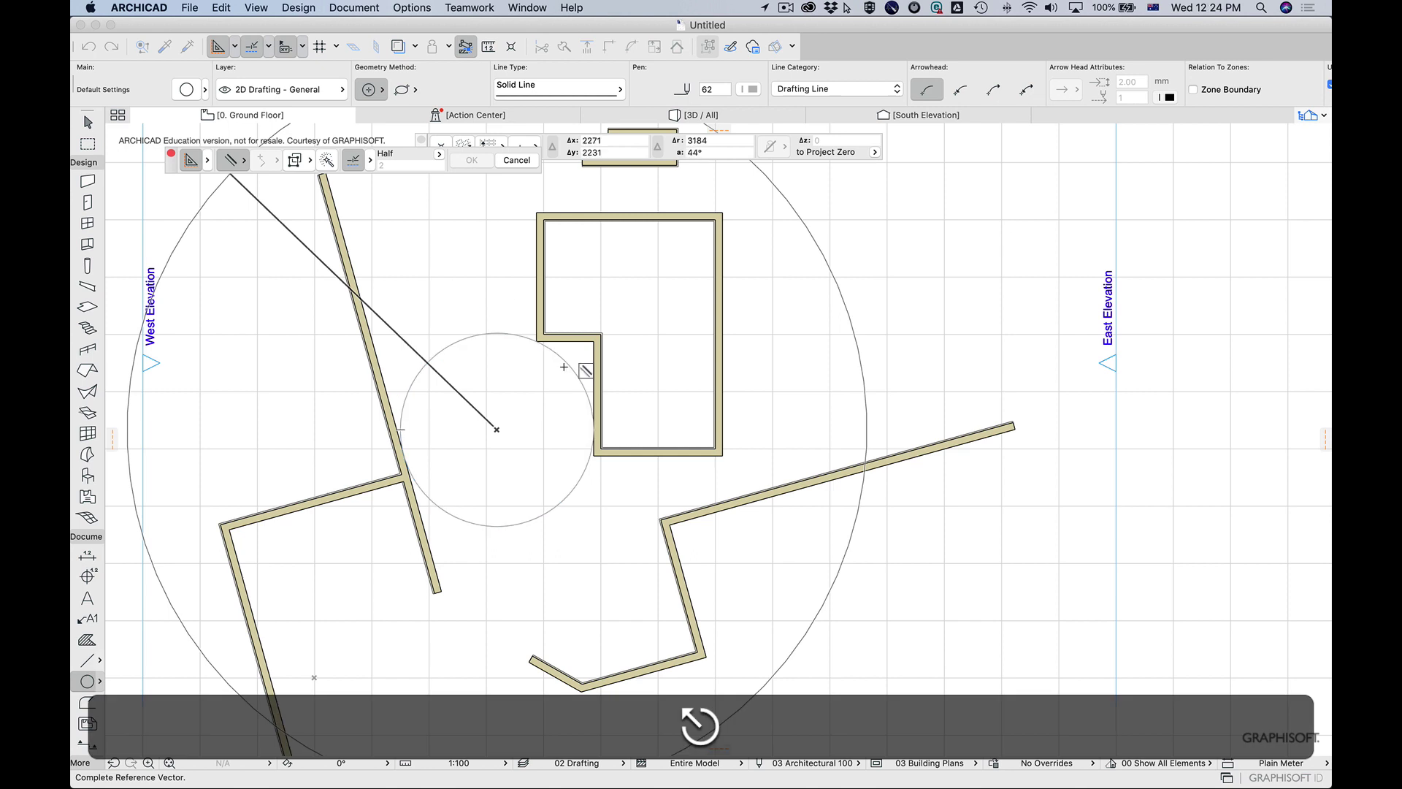
key("Escape")
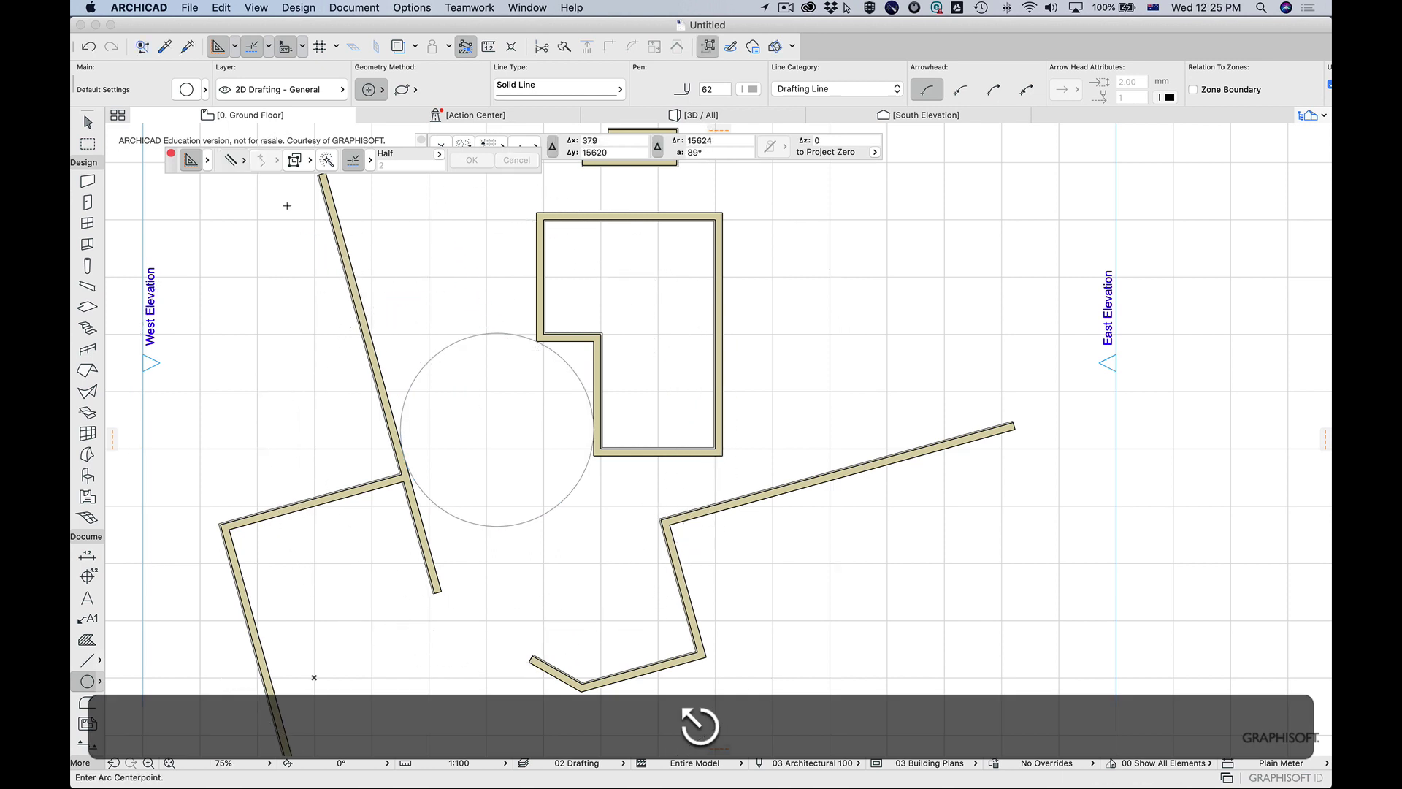
Use the Offset relative construction to draw a concentric circle 1200 mm outside the tangent circle
left_click(244, 164)
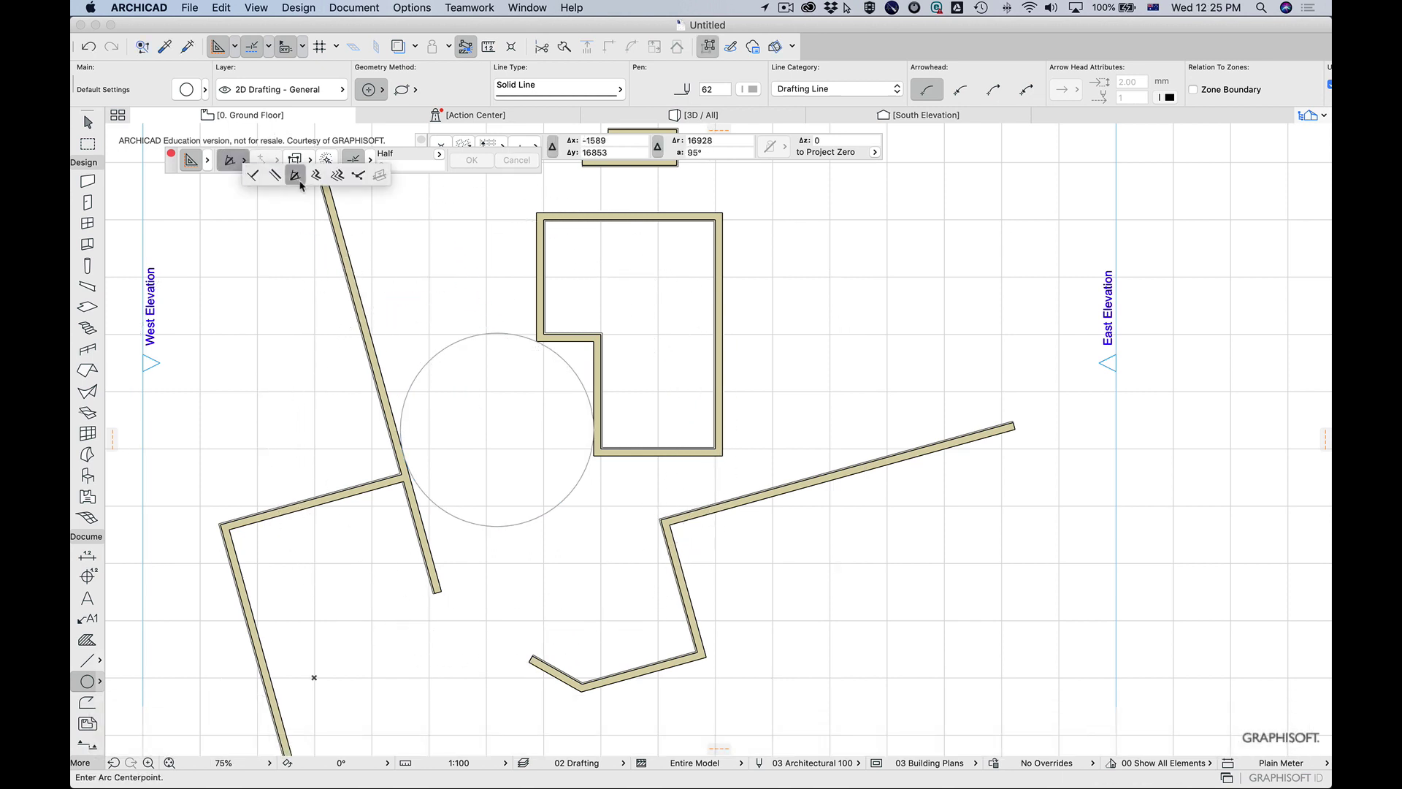
left_click(338, 175)
left_click(317, 176)
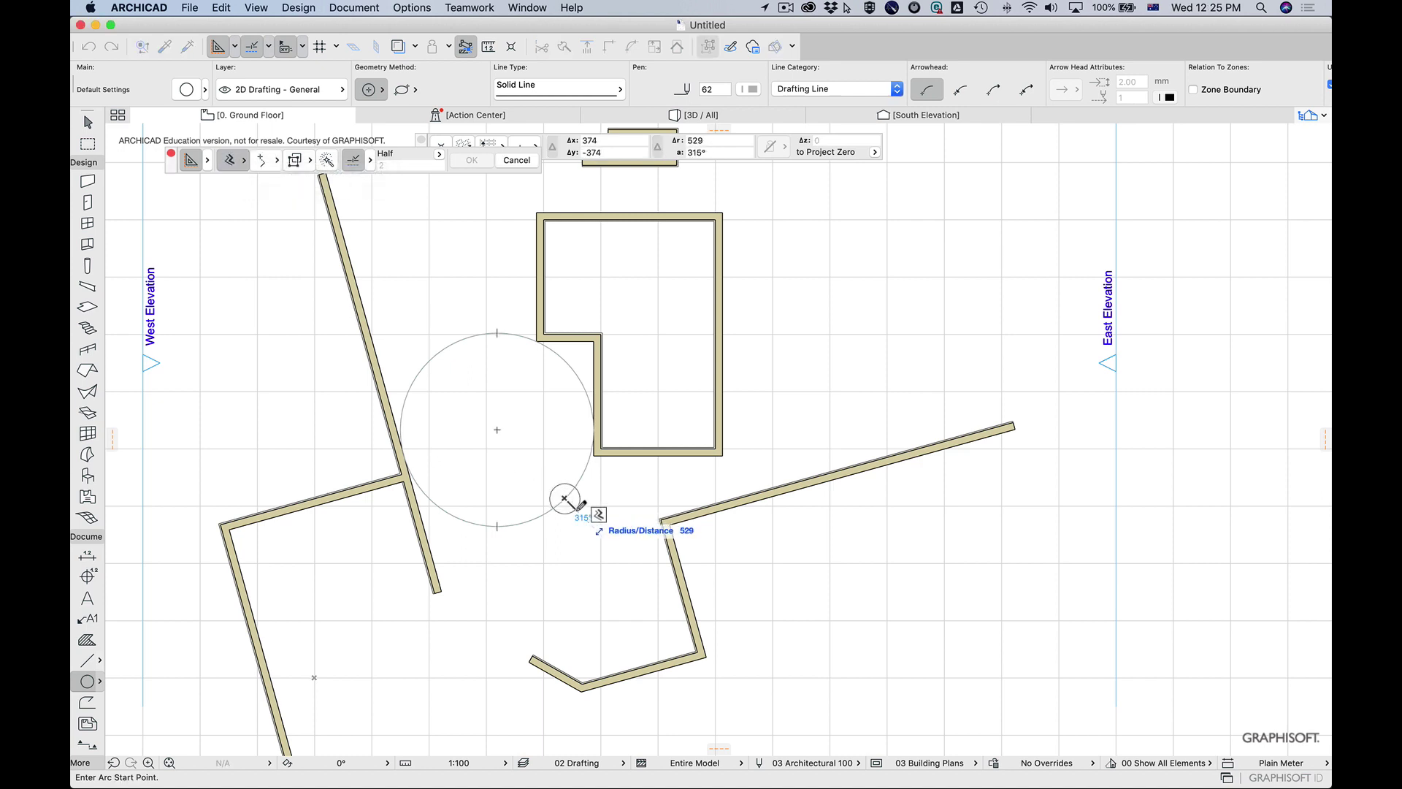
left_click(234, 165)
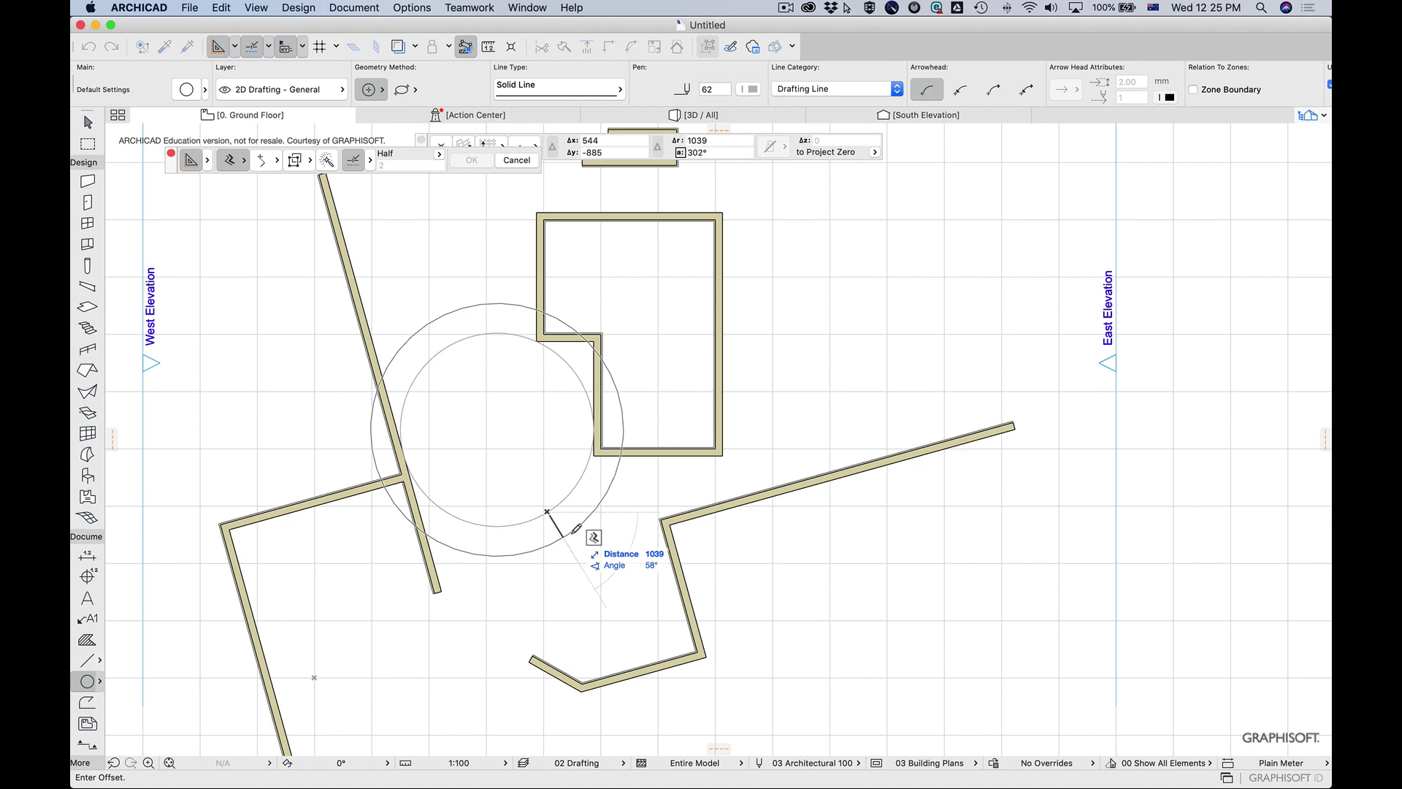
type("d12")
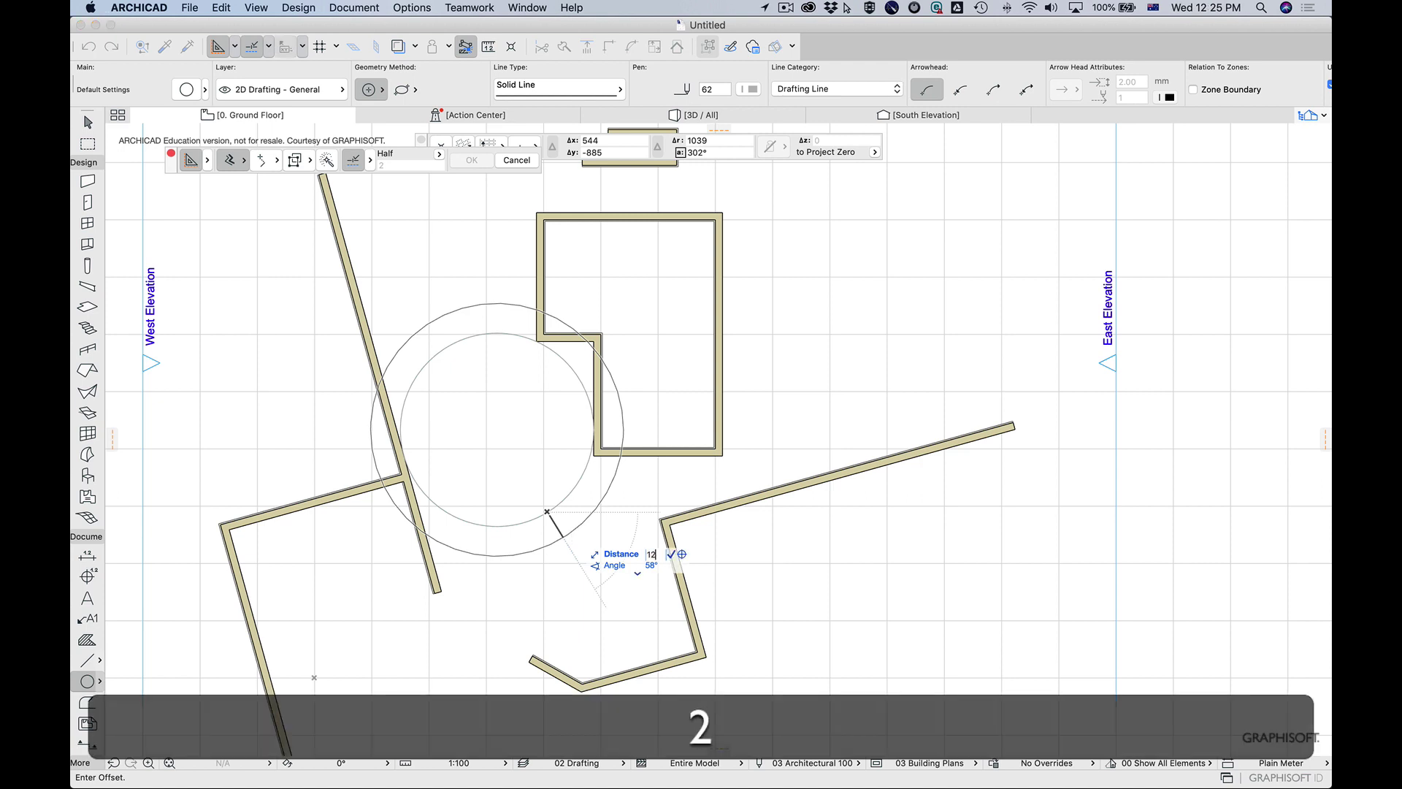
type("00")
key("Return")
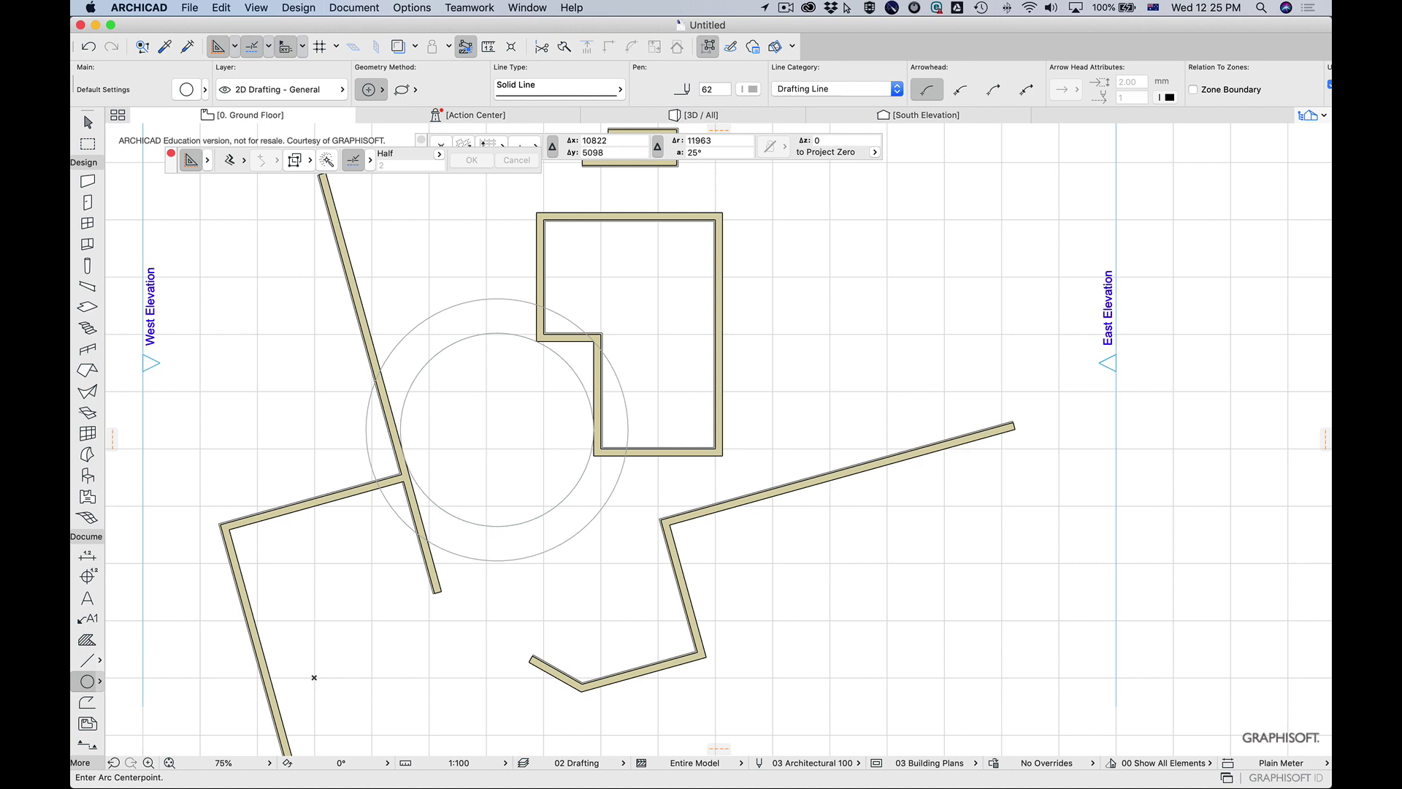
Delete the slab filling the tangent circle and create a slab in the lower gap between the two concentric circles with the Magic Wand
key("Escape")
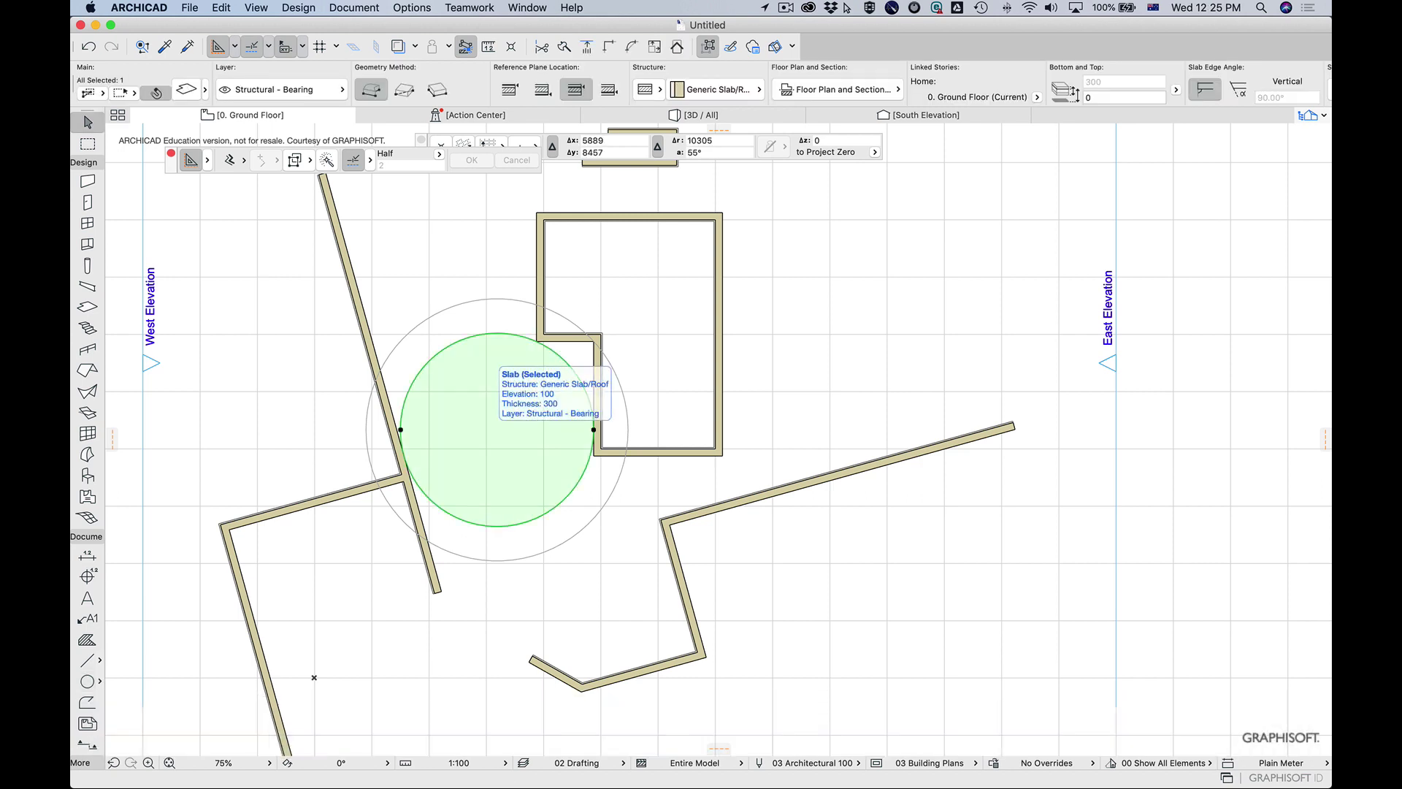
key("BackSpace")
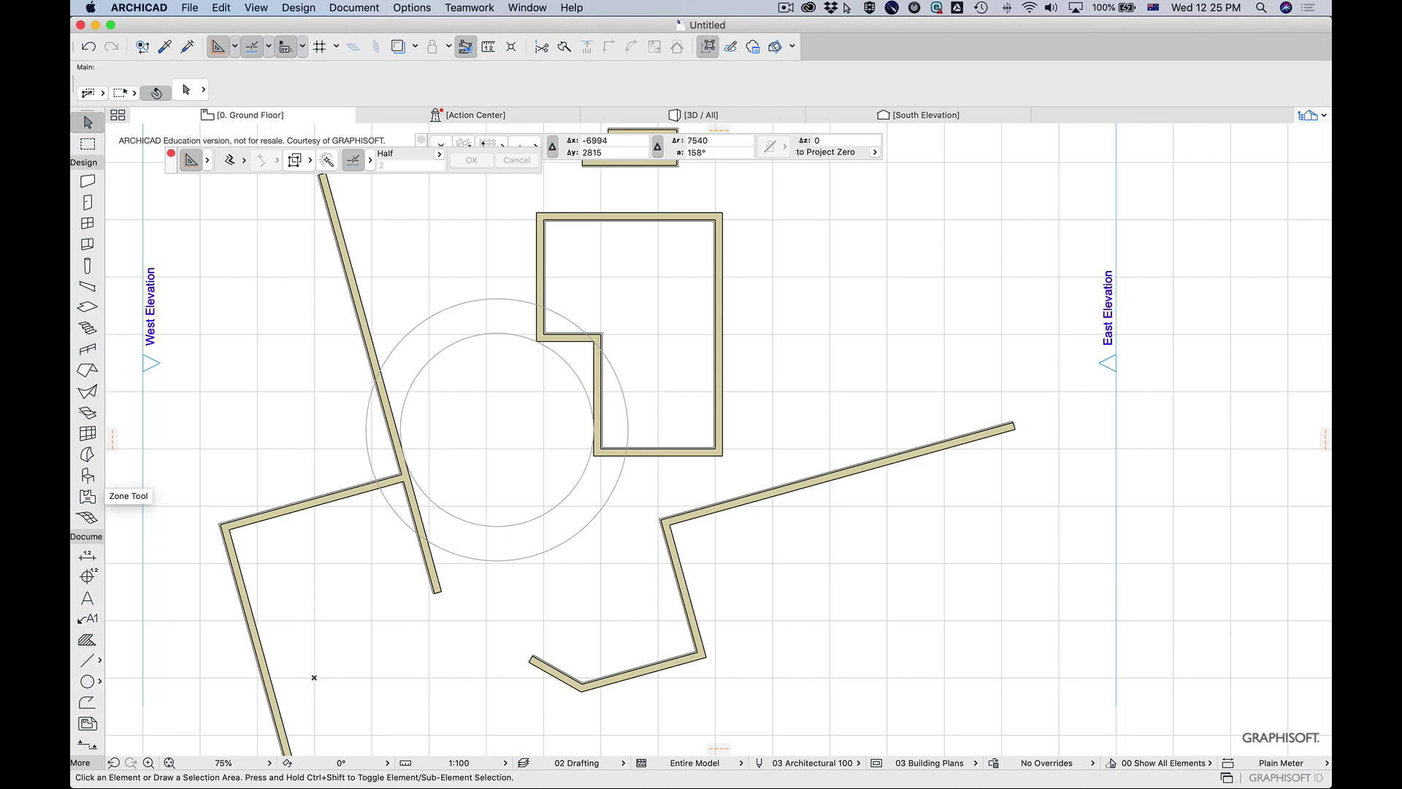
left_click(87, 307)
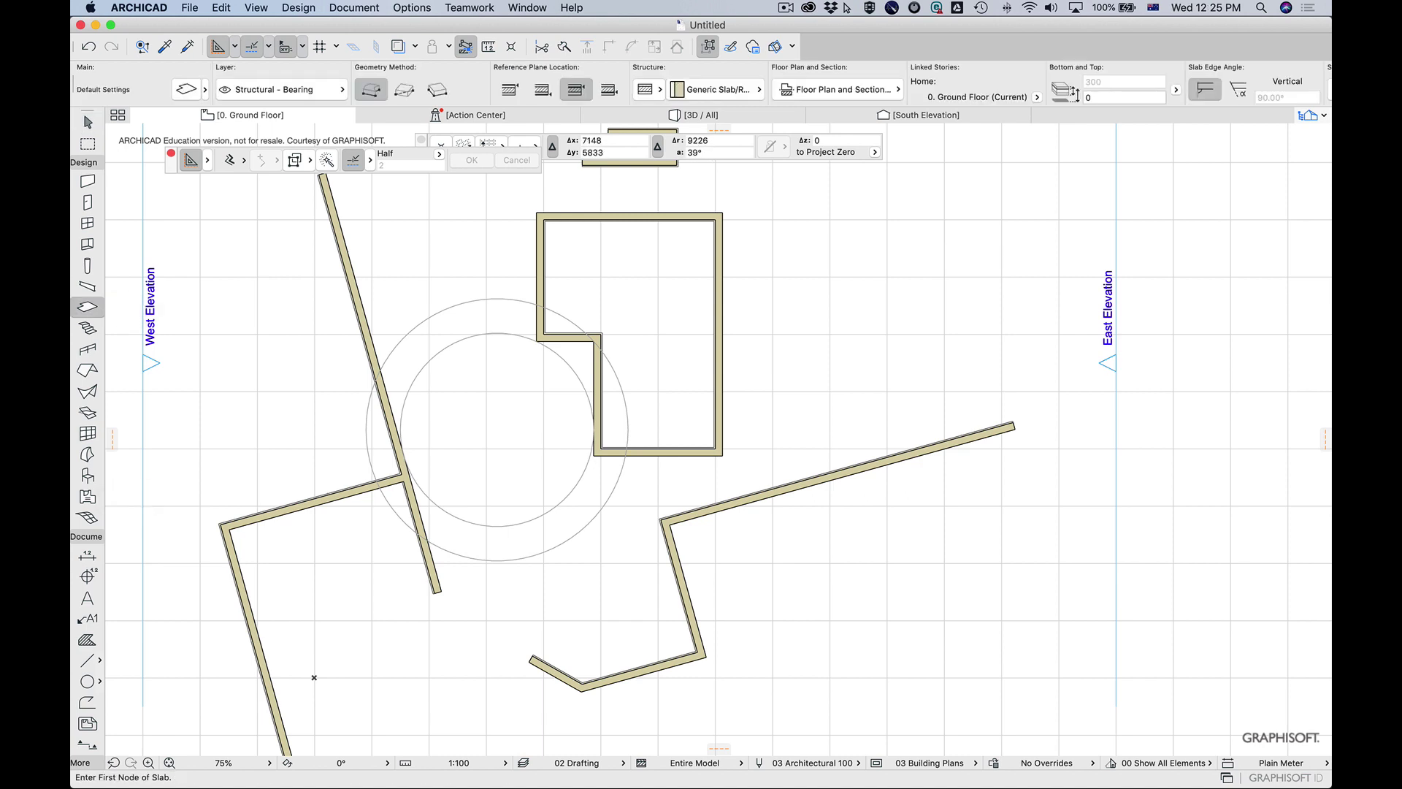
key("space")
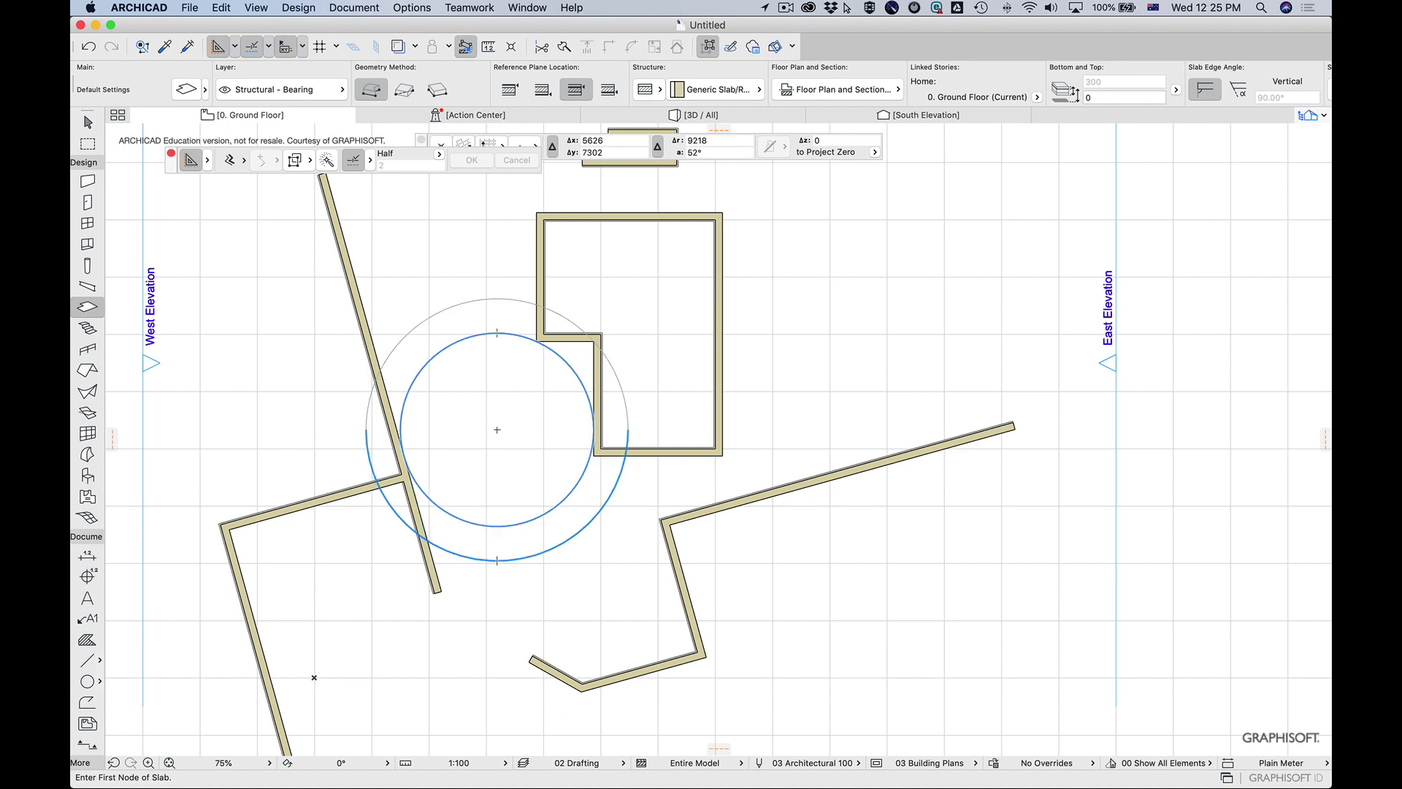
left_click(504, 544)
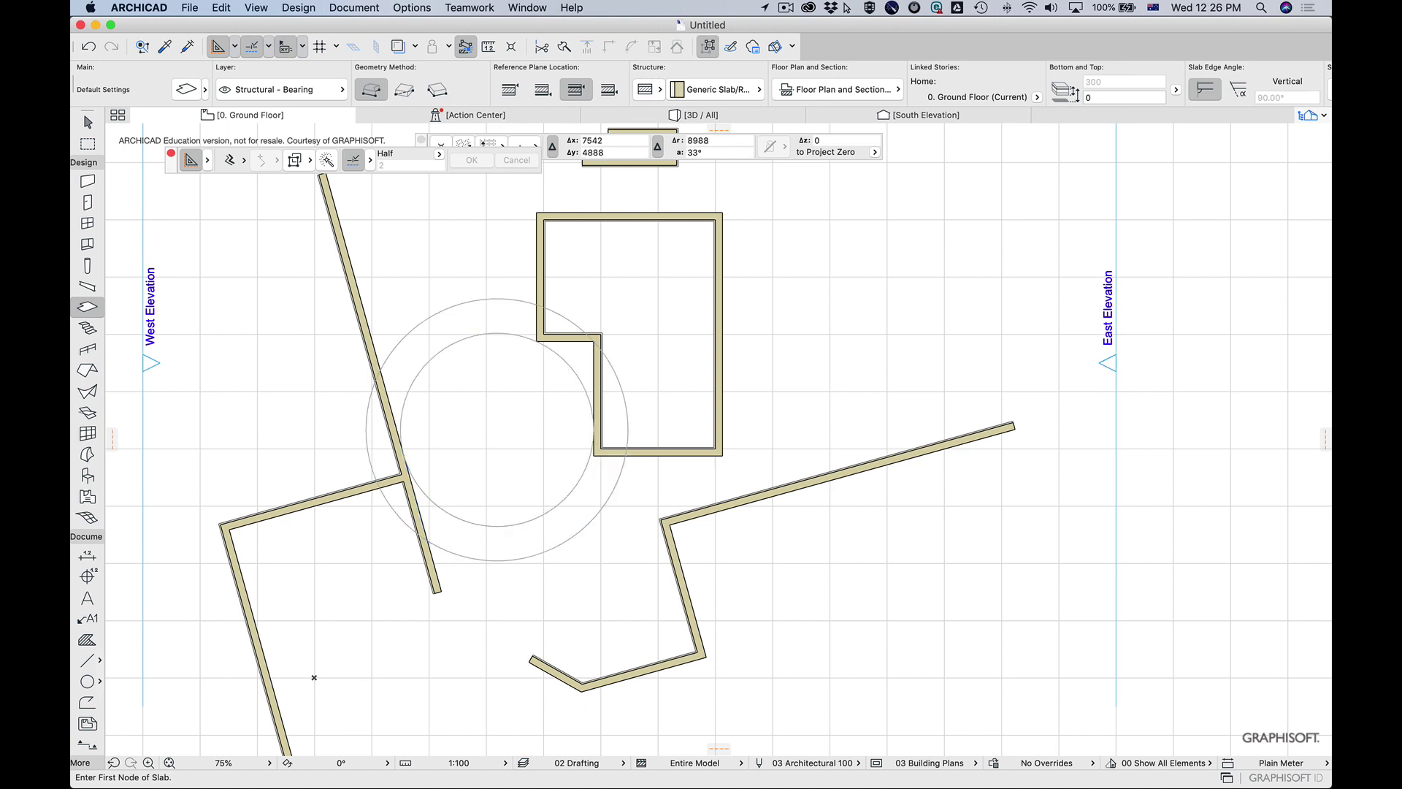
Select the slab in the lower part of the ring to check its outline against the walls, and clear the selection
left_click(87, 122)
left_click(511, 544)
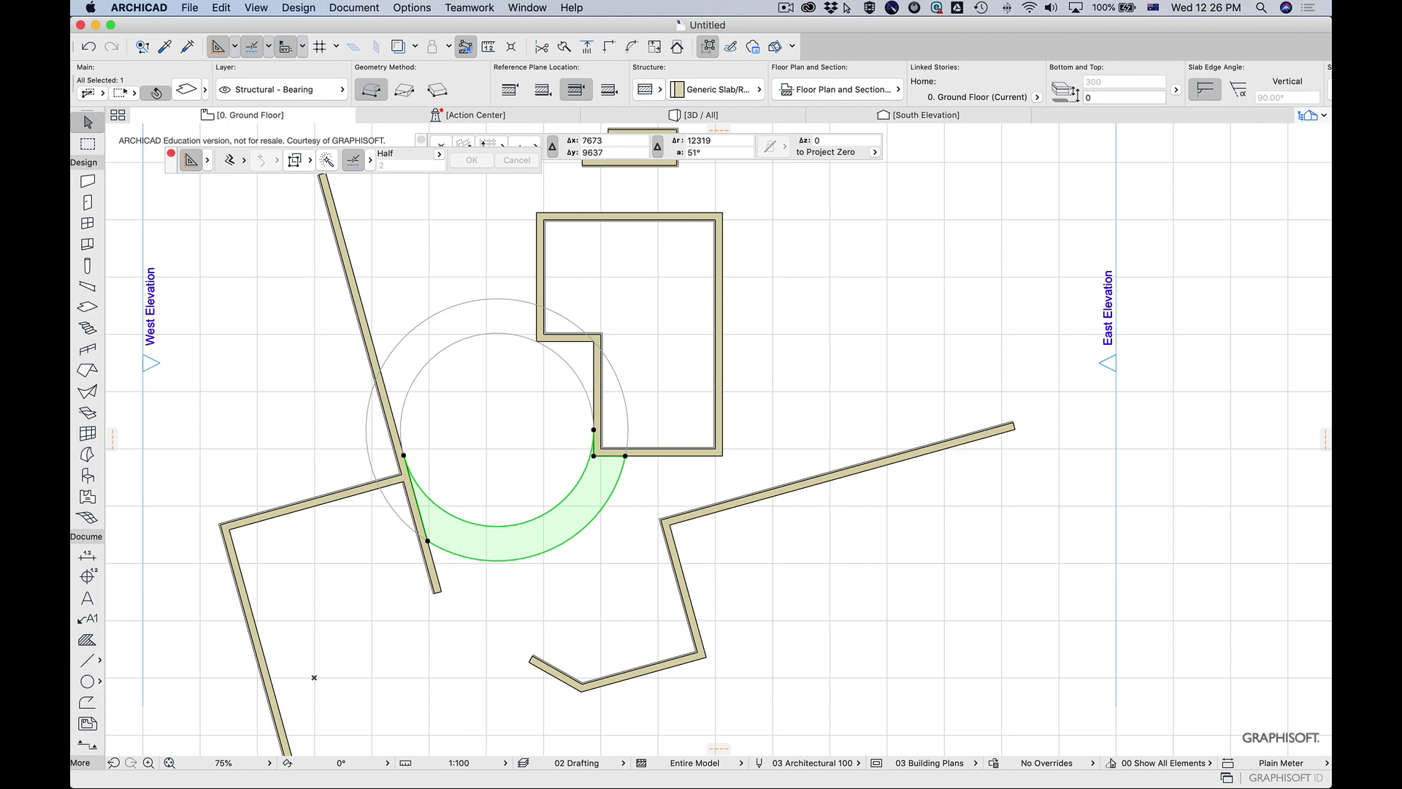
key("Escape")
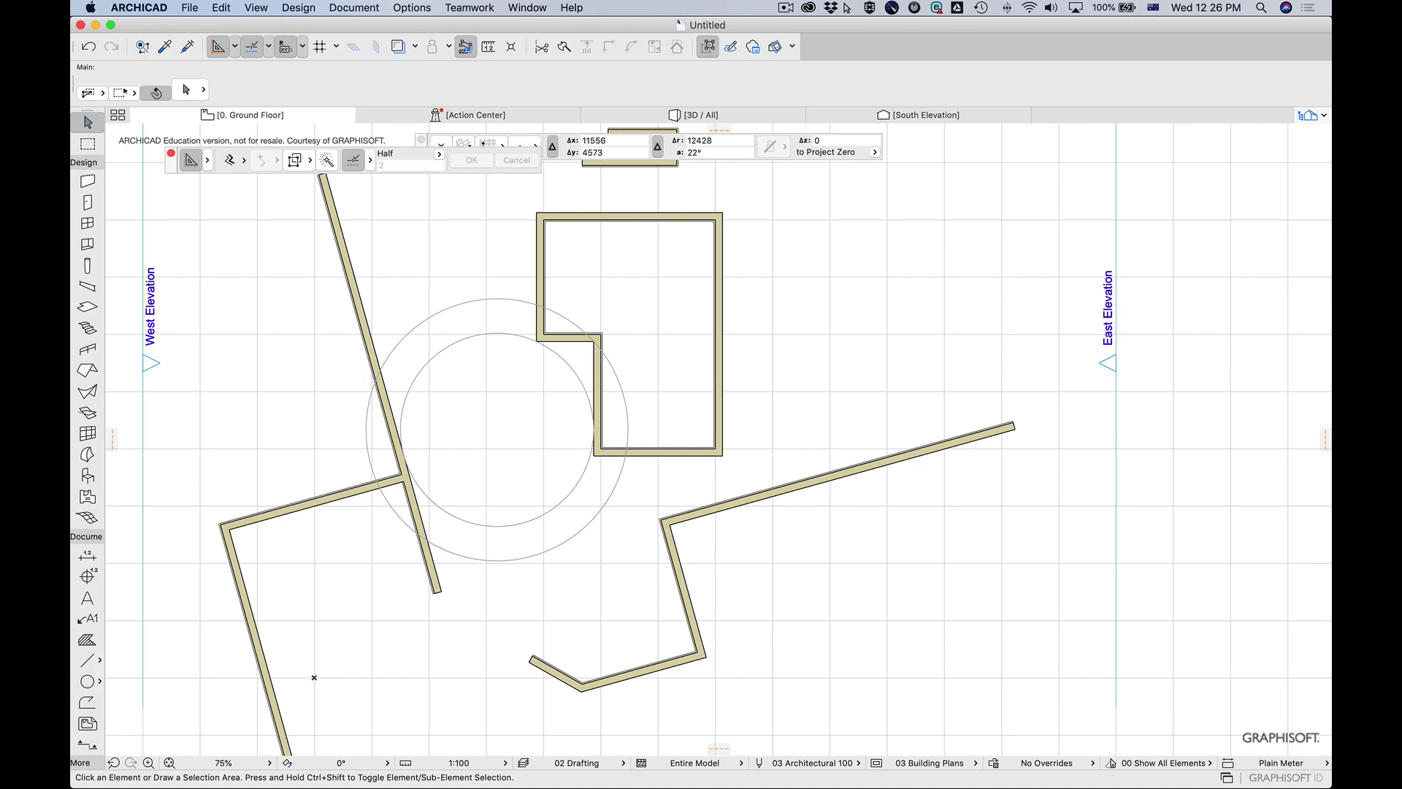
left_click(624, 457)
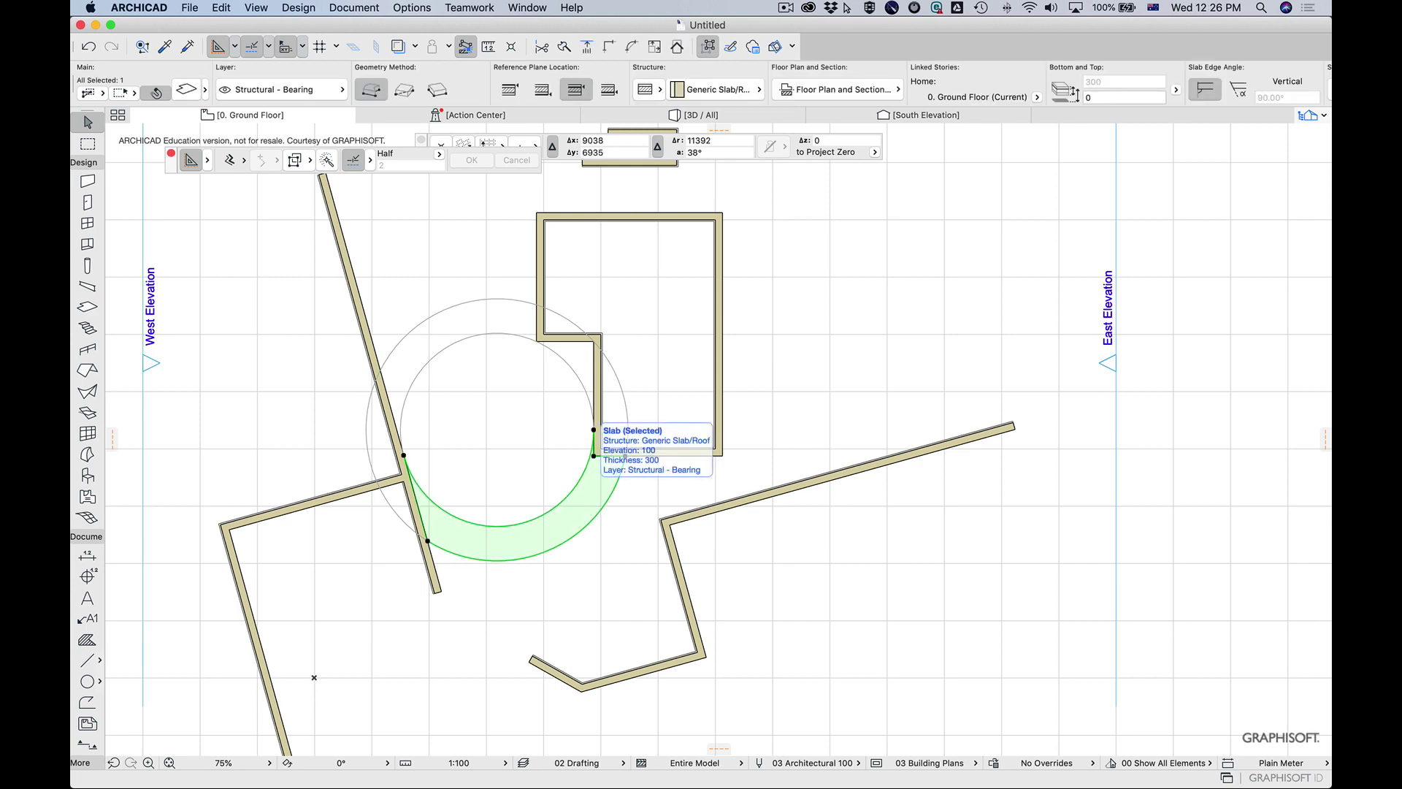
key("Delete")
left_click(425, 326)
key("Escape")
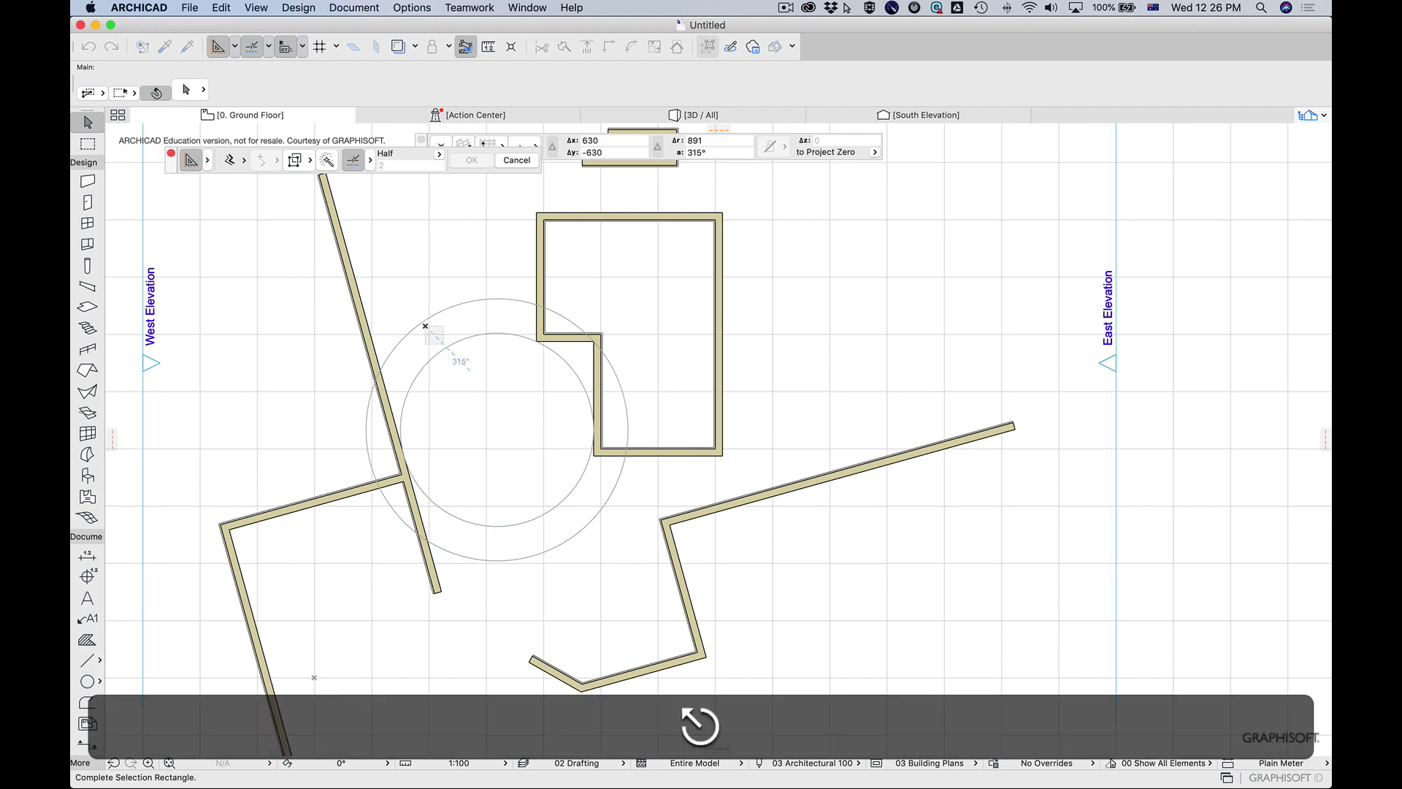
Create slabs with the Magic Wand in the upper part of the ring and in the L-shaped walls' notch corner
left_click(87, 306)
key("space")
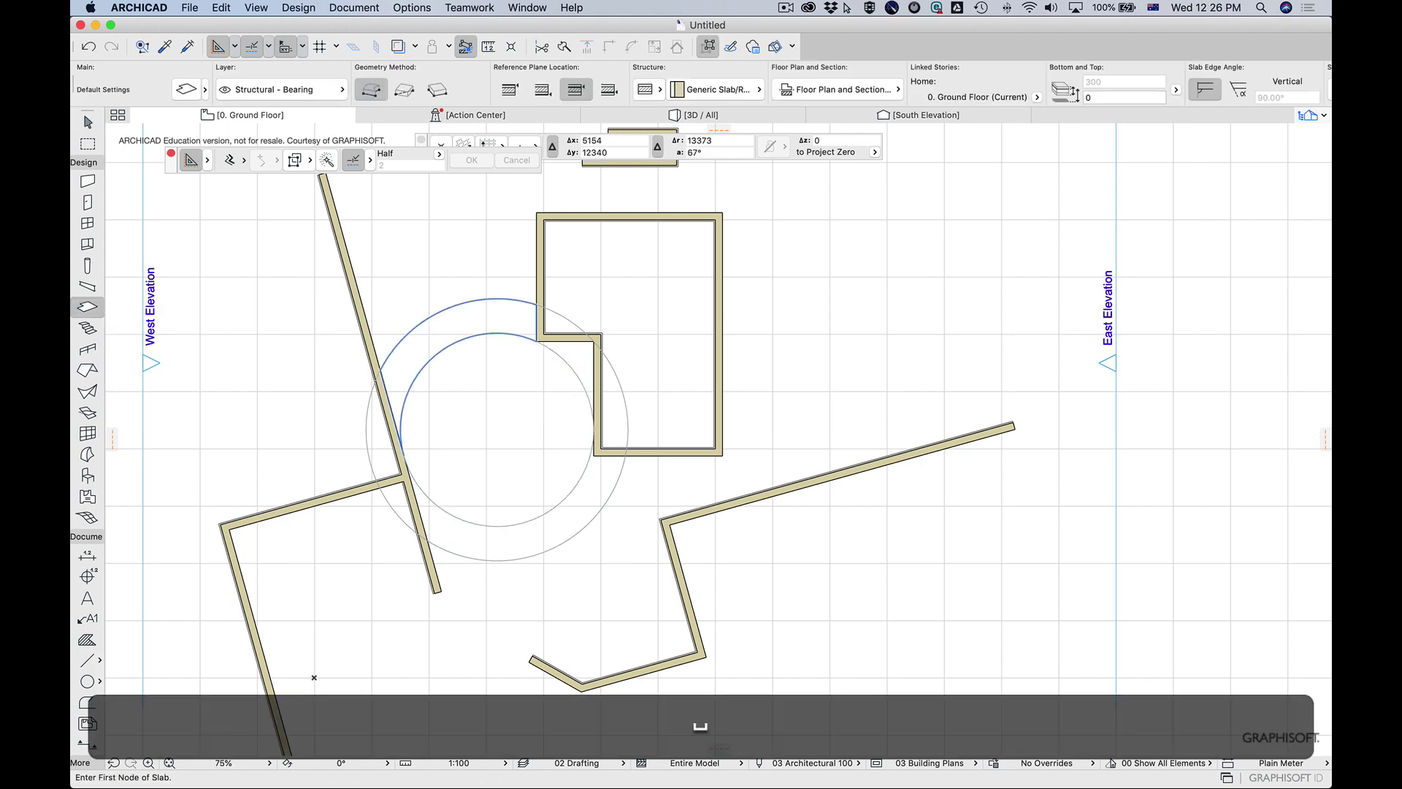
key("space")
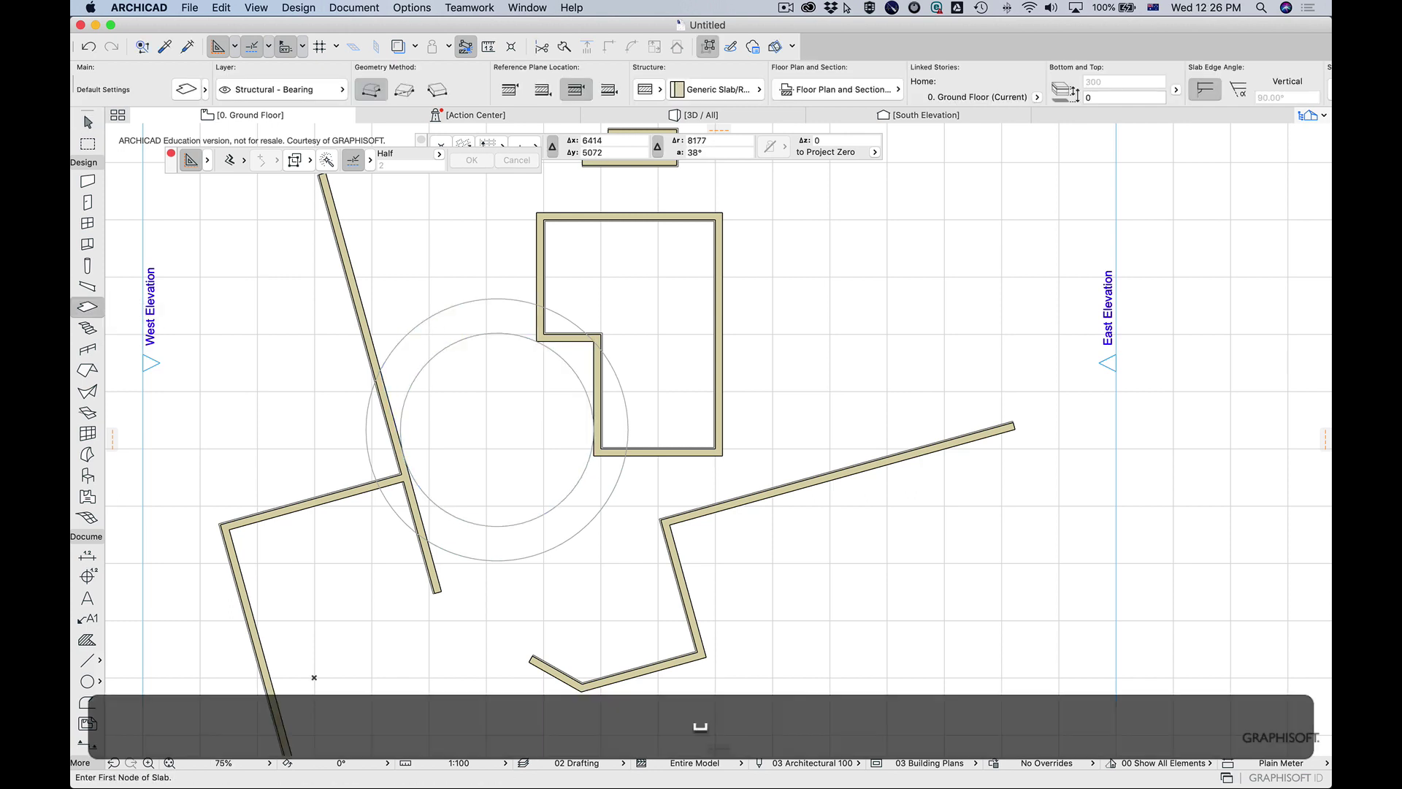
key("space")
left_click(456, 325)
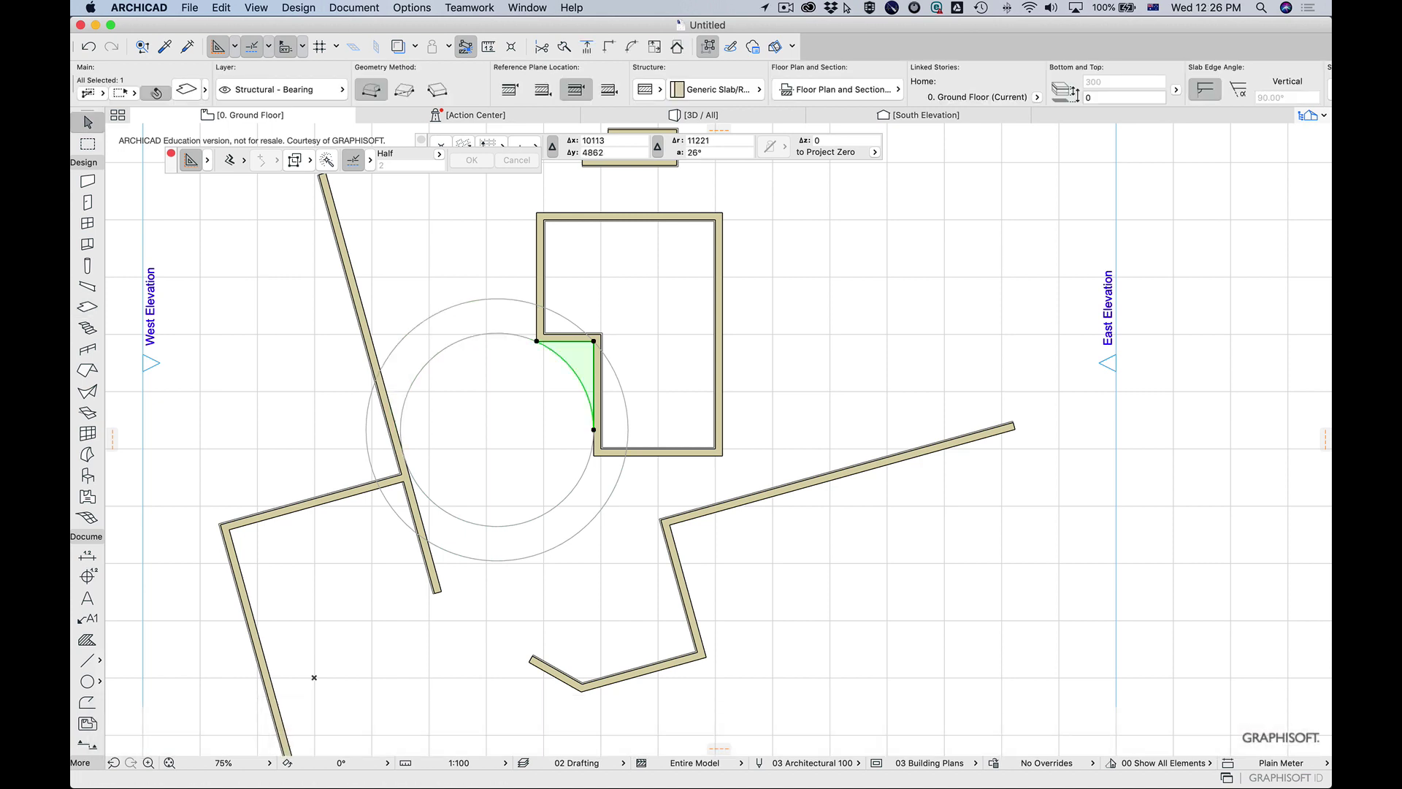
key("Escape")
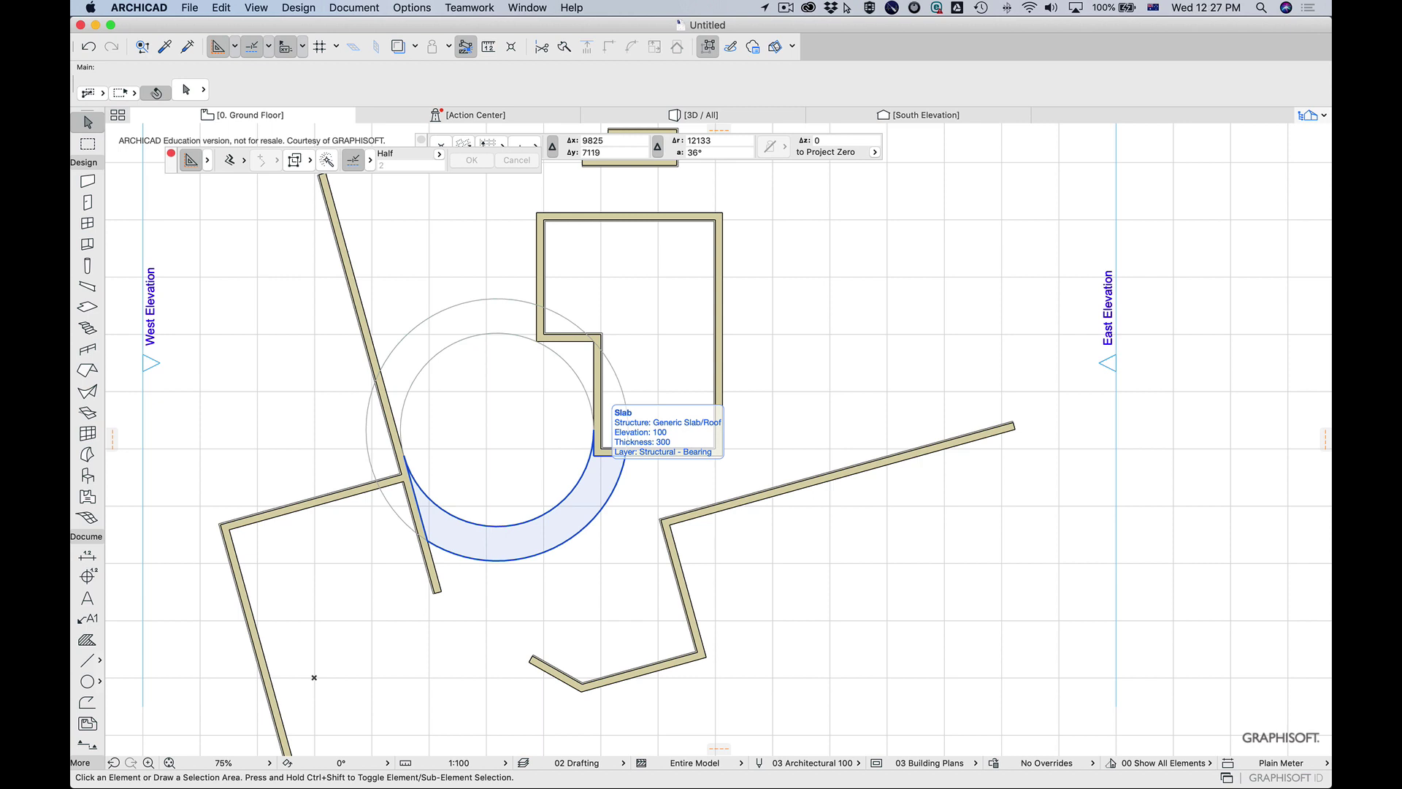
Show the model in 3D and orbit to look down on the walls and the ring slabs
key("F3")
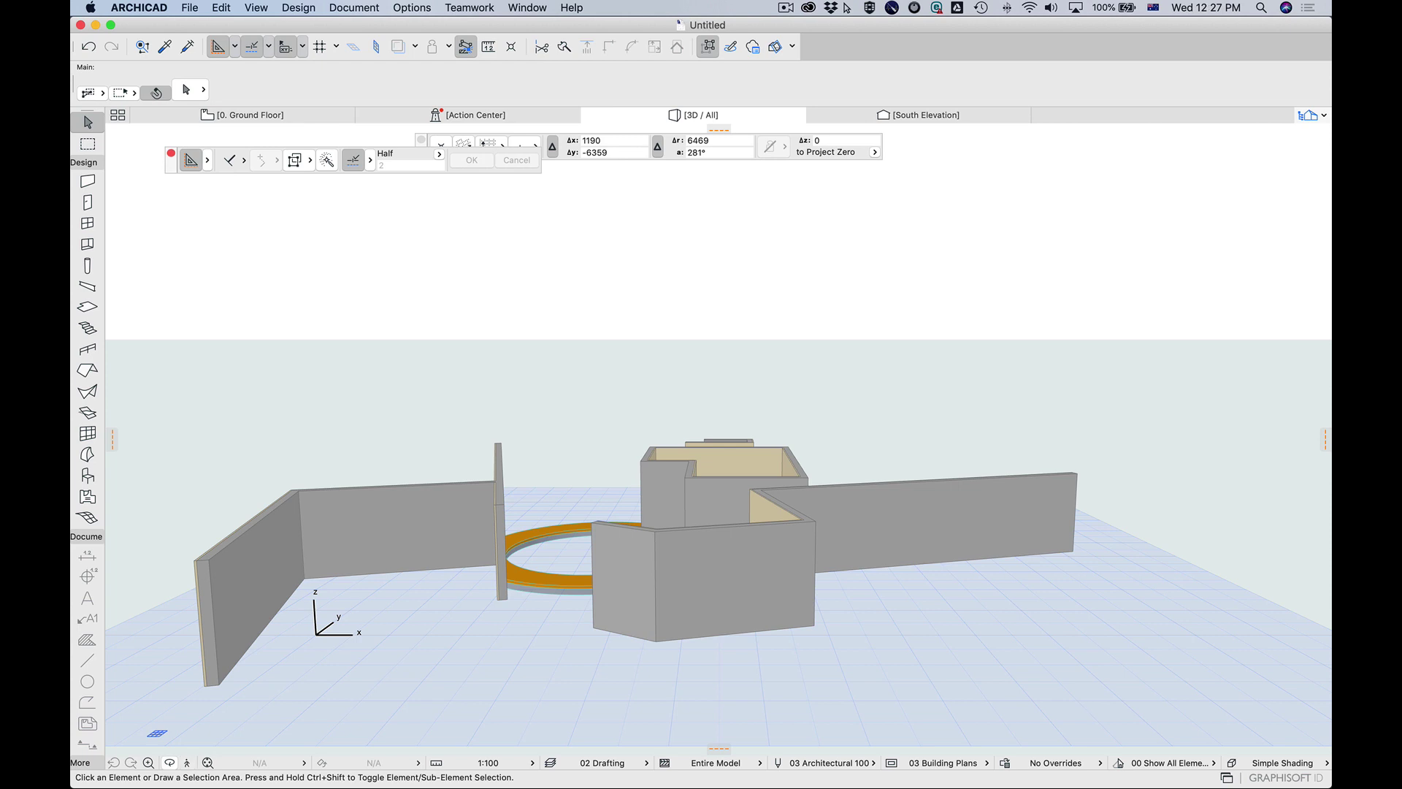
left_click(169, 763)
left_click_drag(658, 511, 737, 598)
mouse_move(718, 438)
left_mouse_down()
mouse_move(718, 504)
mouse_move(719, 438)
left_mouse_up()
Fly around the model in Explore mode to examine how the ring slabs meet the walls, finishing at a view facing the ring
left_click(187, 763)
key("Return")
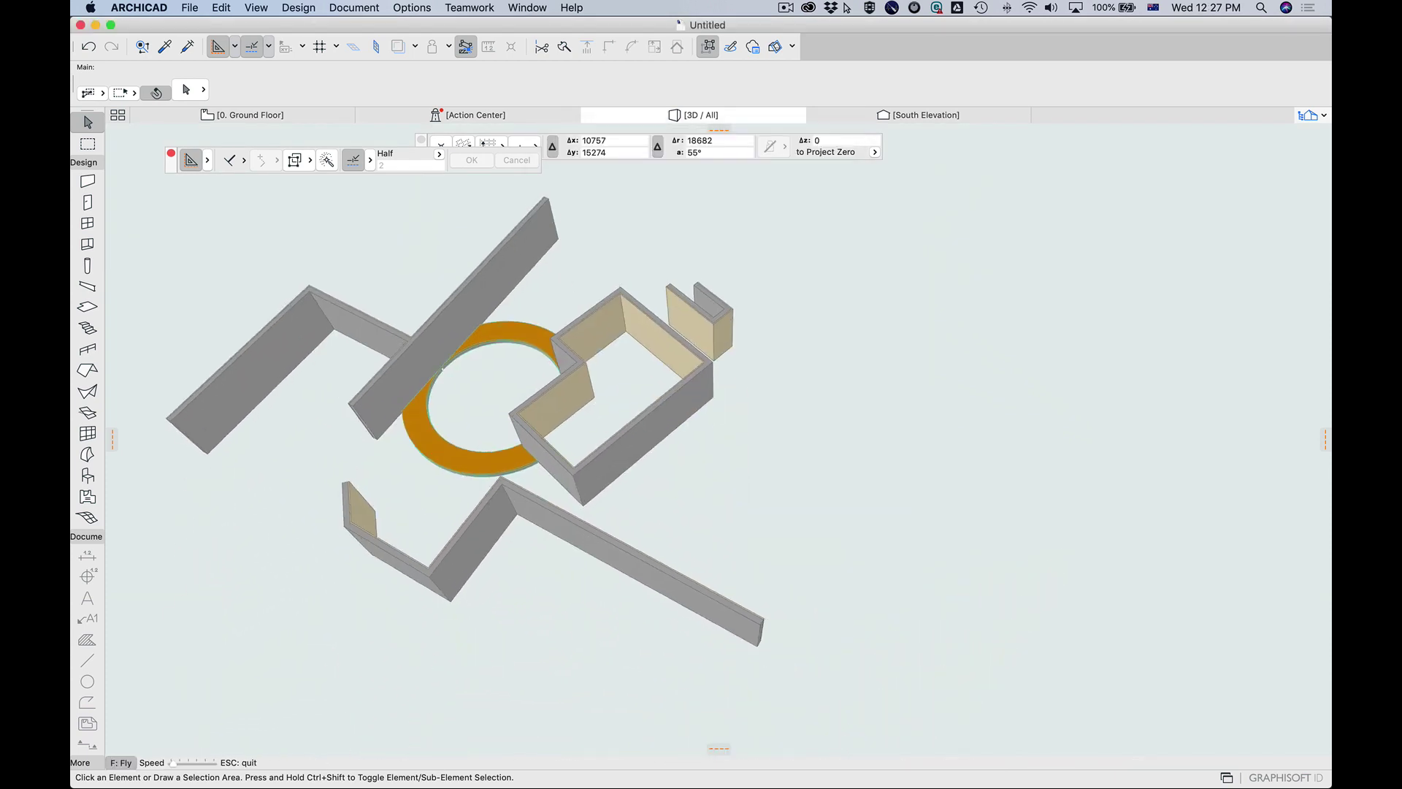
key("w")
key("shift+d")
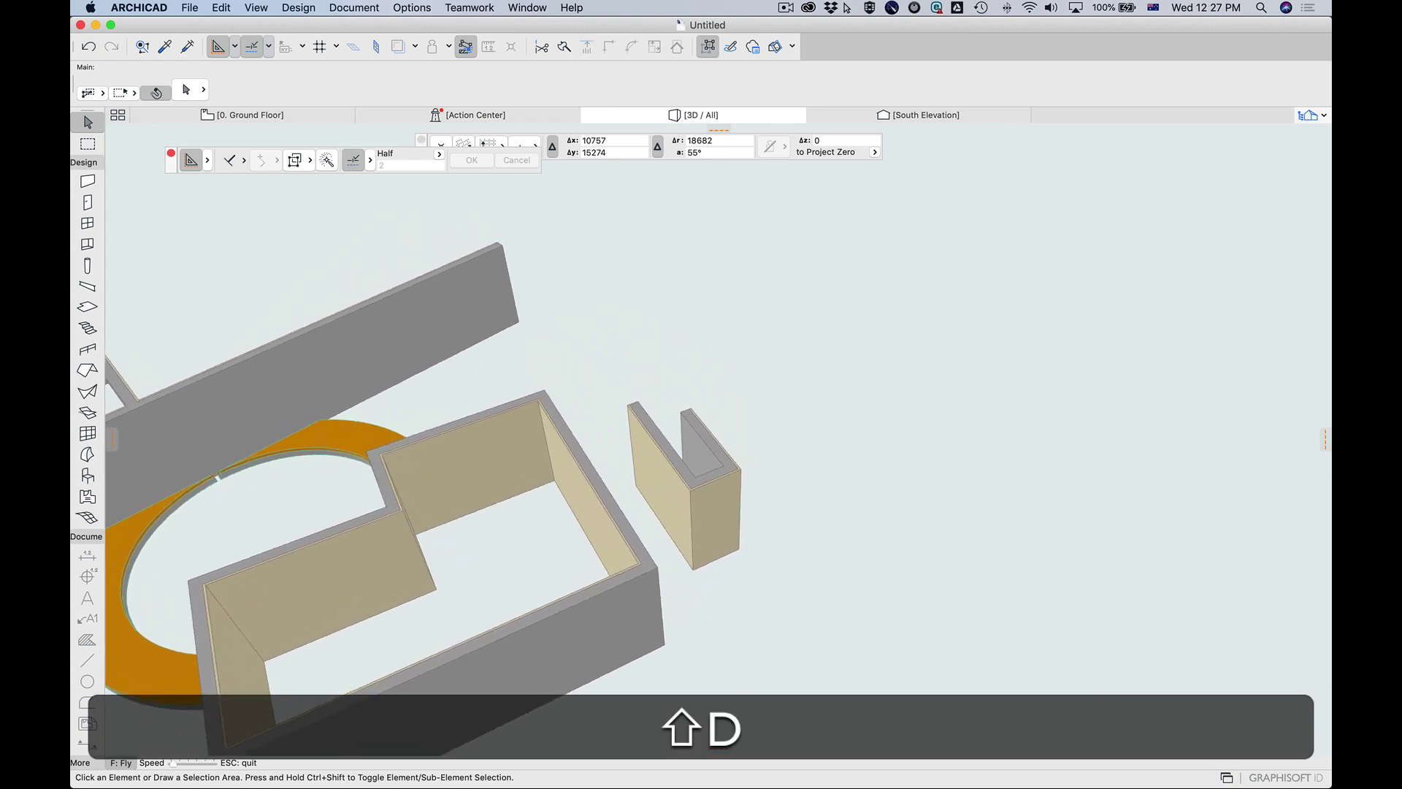
key("w")
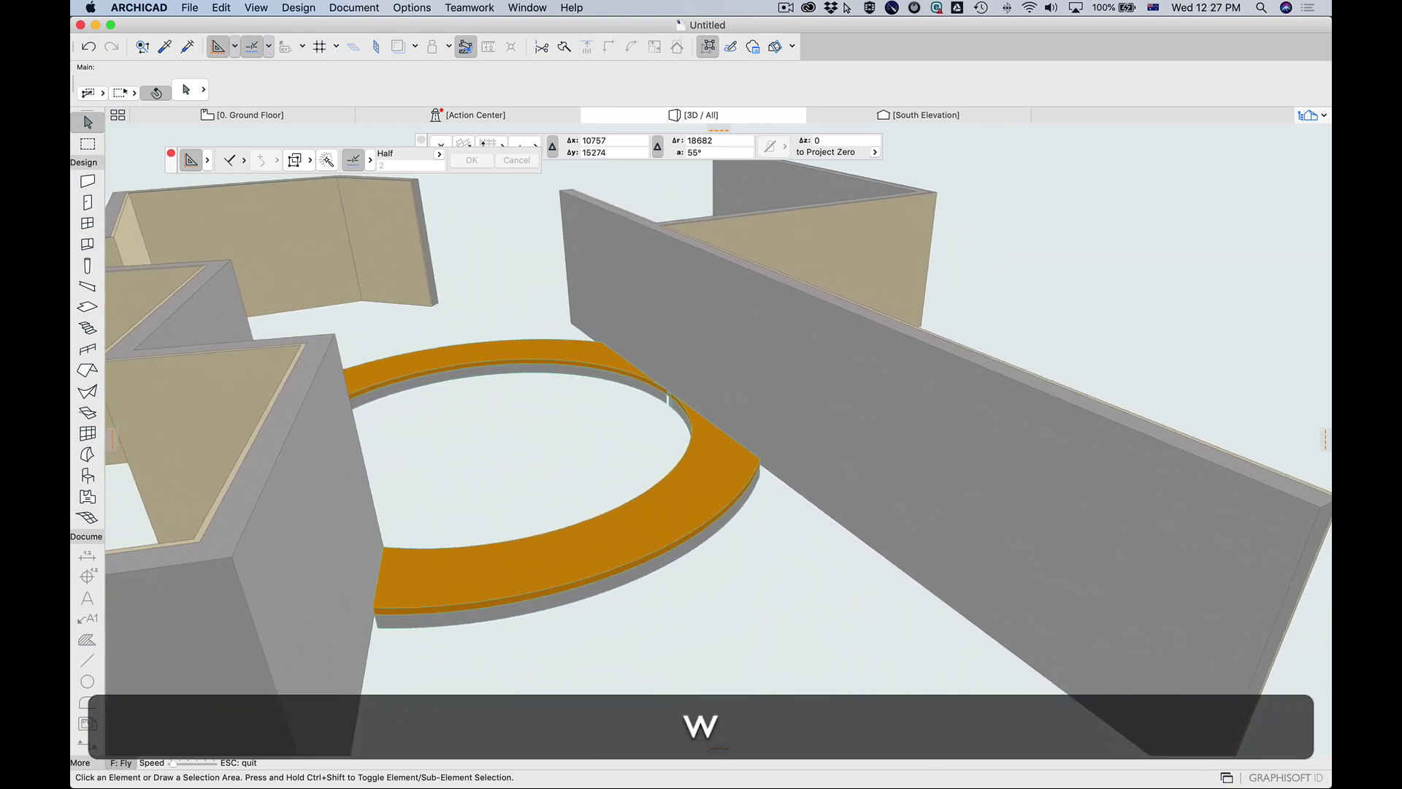
key("d")
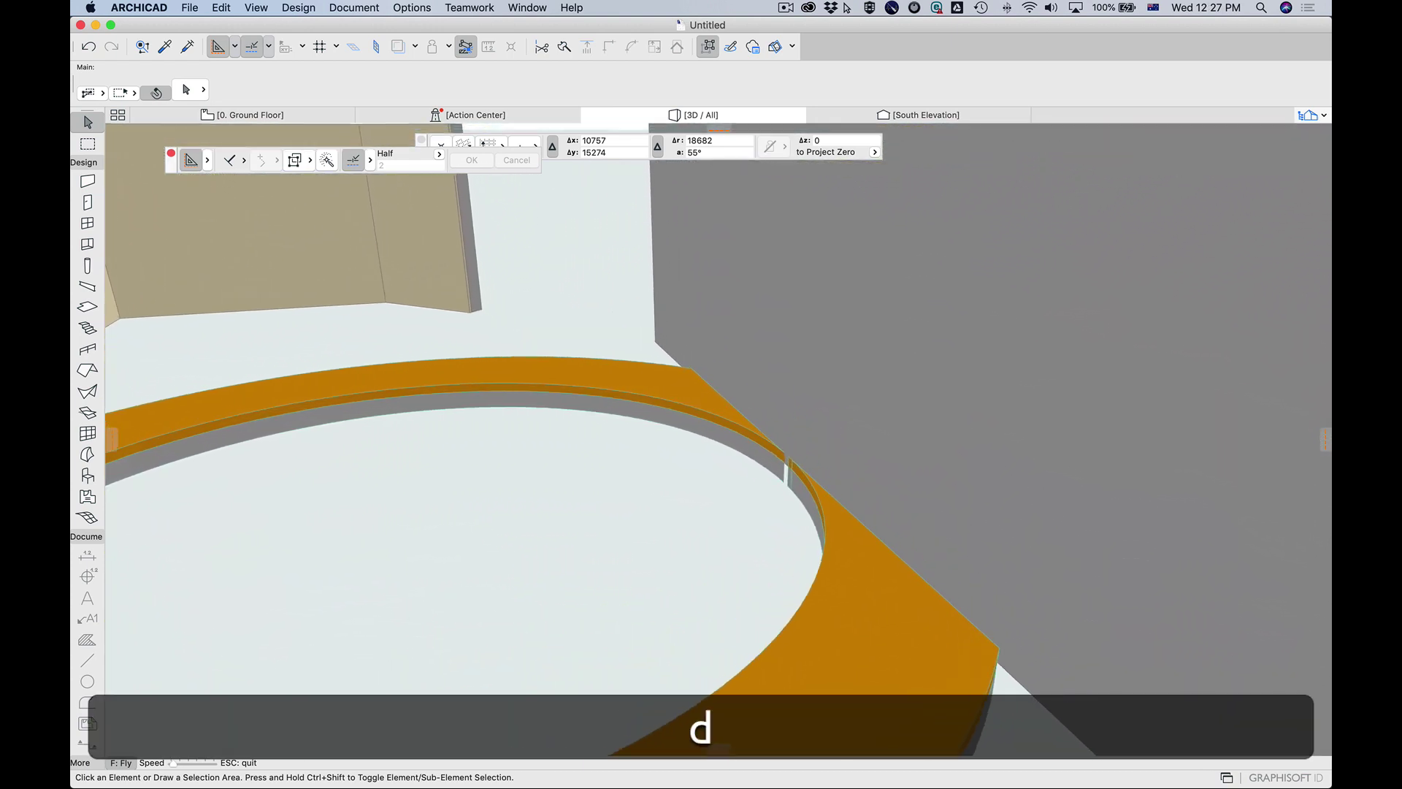
key("s")
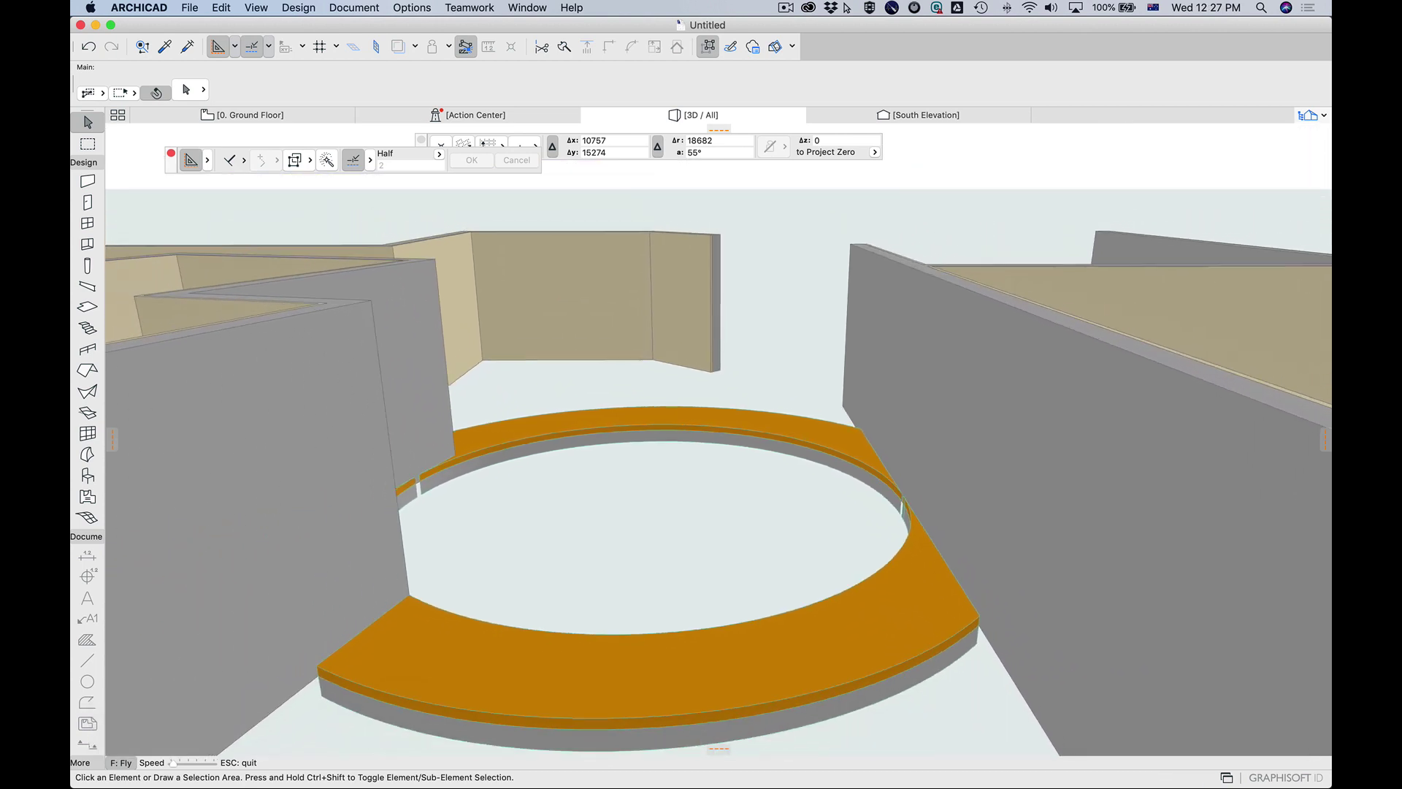
key("d")
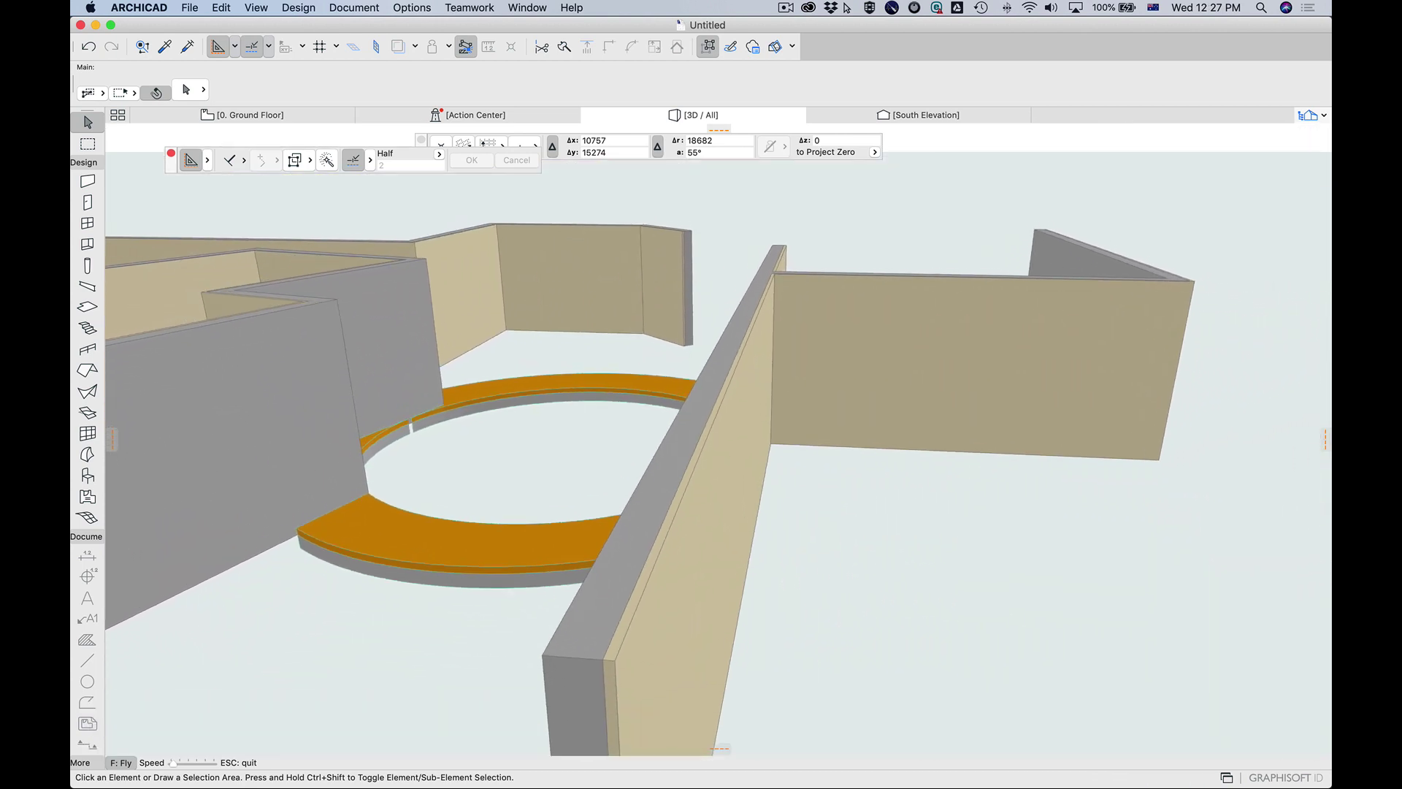
key("a")
key("w")
key("s")
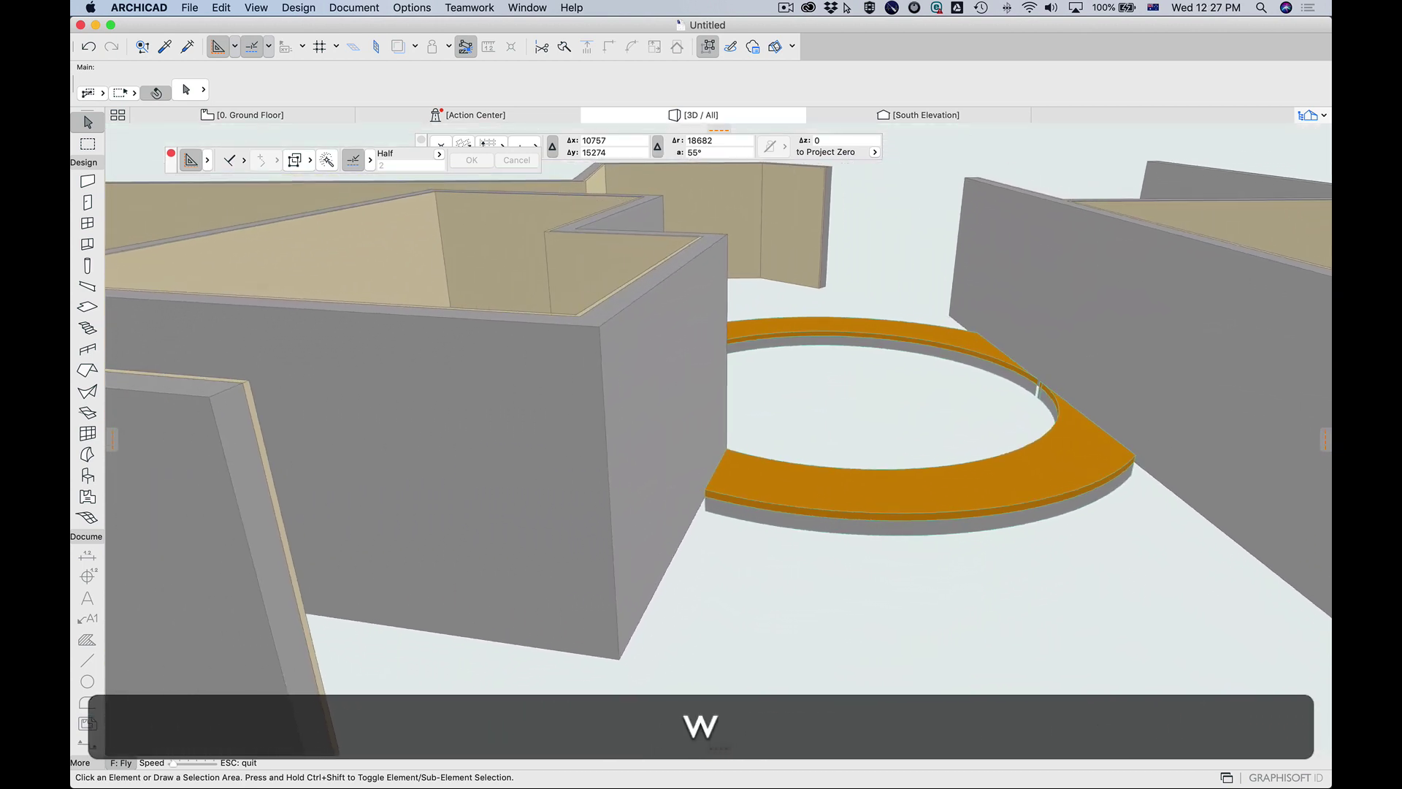
key("w")
key("d")
key("s")
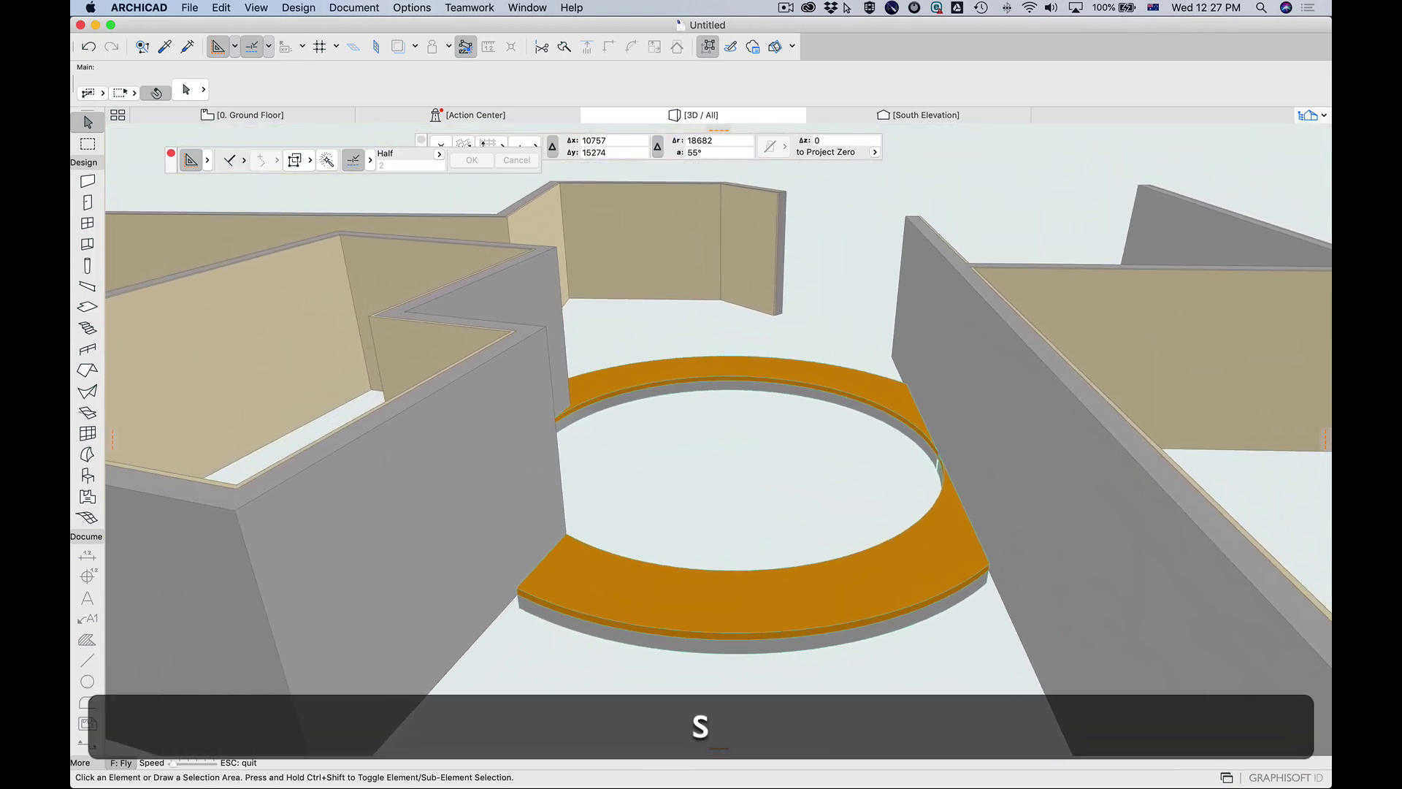
key("Escape")
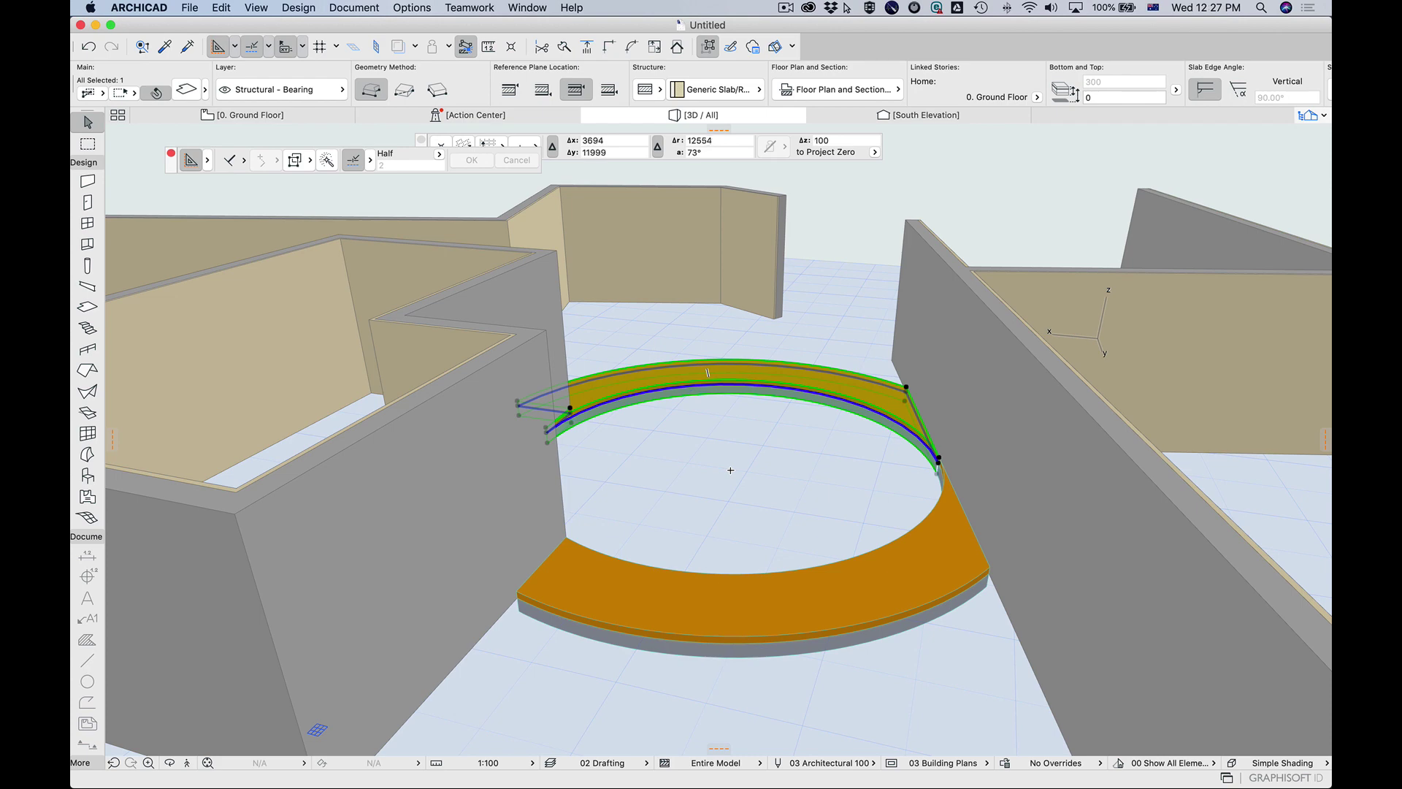
Select the upper ring, lower ring and notch-corner slabs together and show only them in 3D
left_click(752, 607, "shift")
left_click(731, 470)
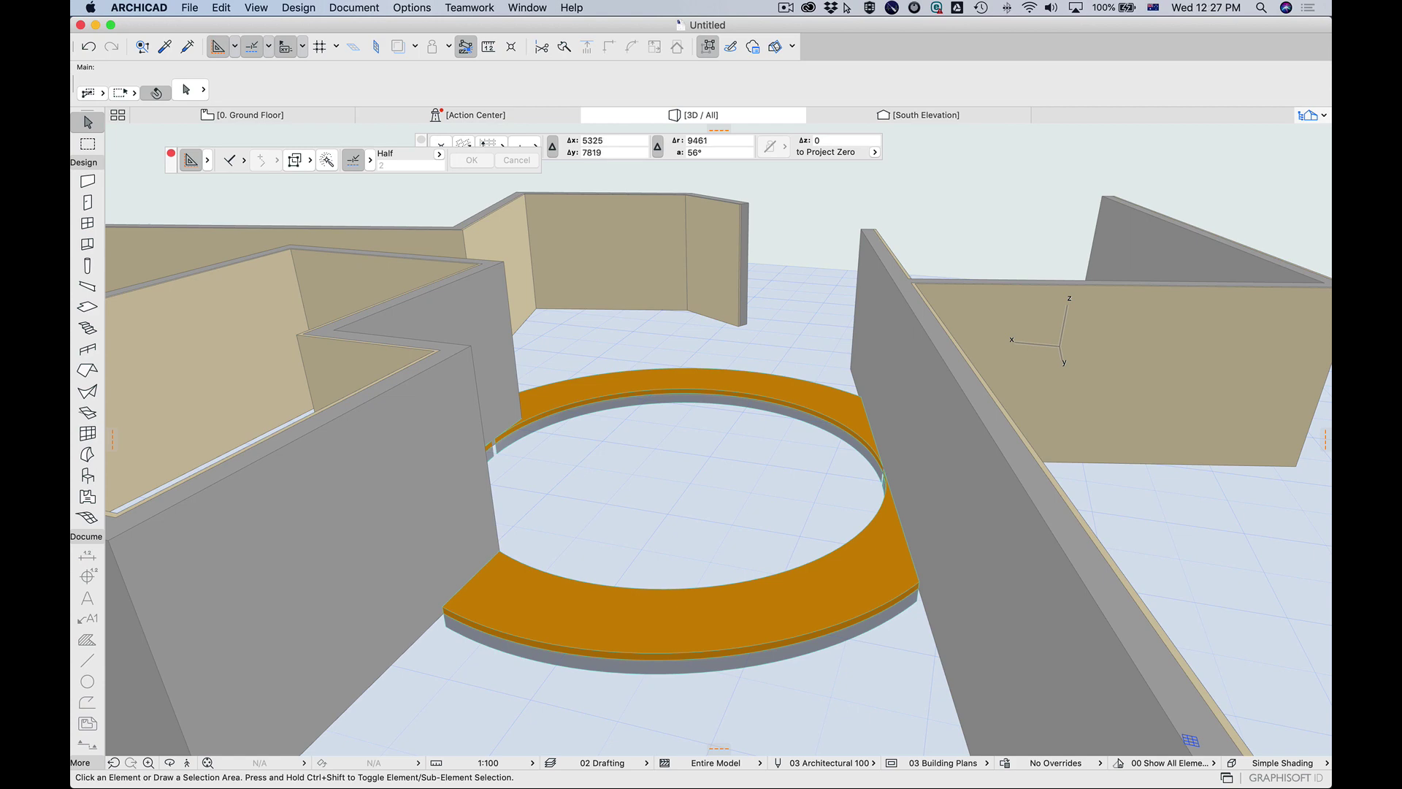
left_click(473, 416)
left_click(471, 577, "shift")
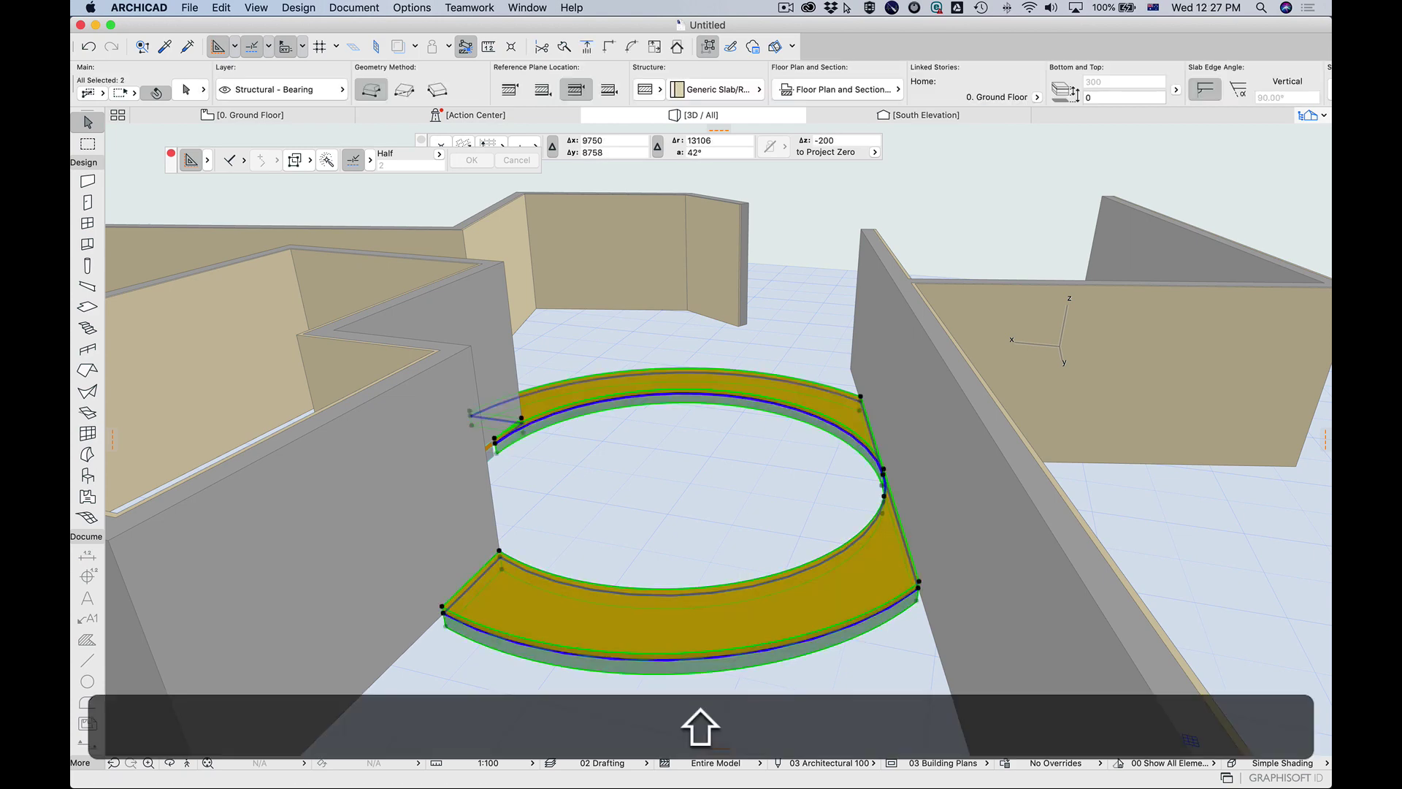
left_click(376, 531)
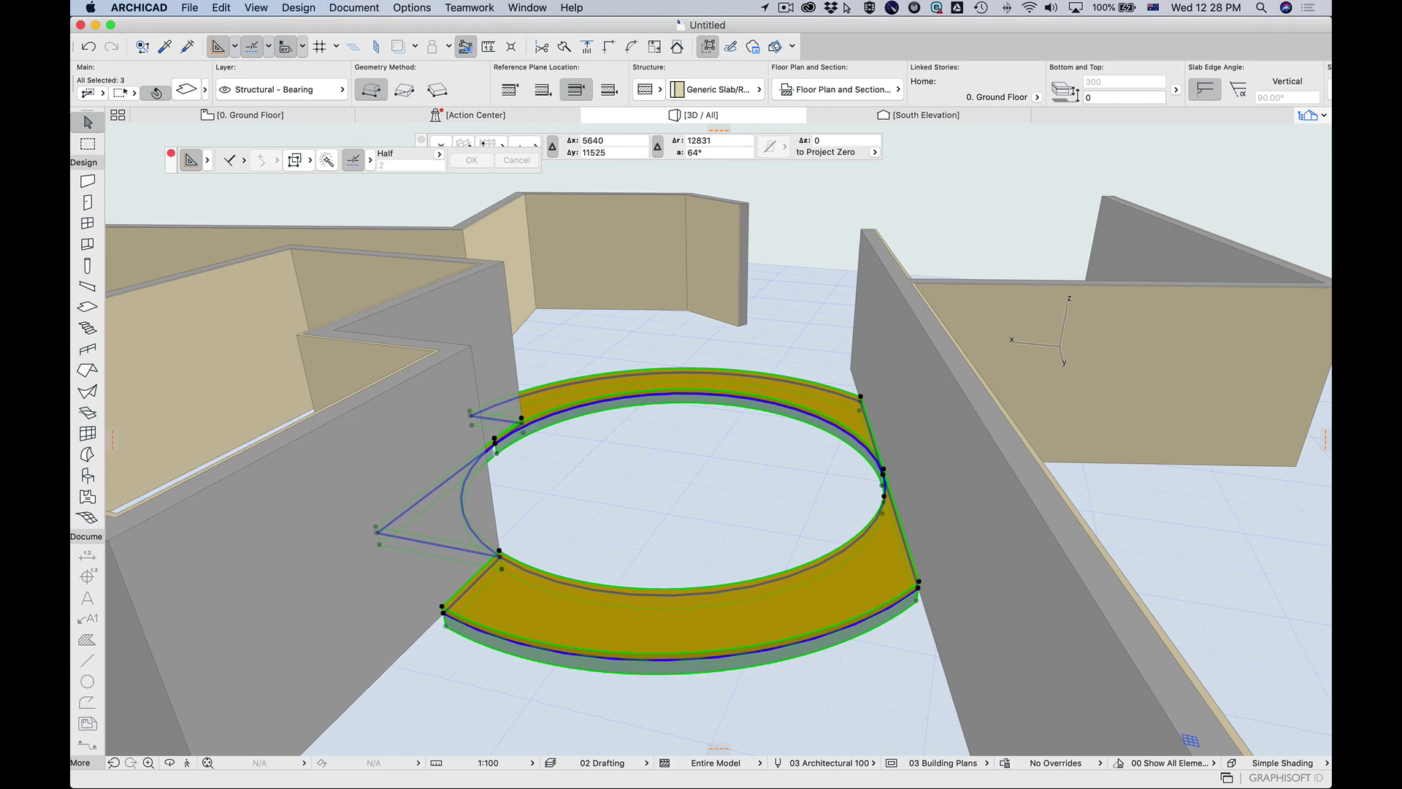
key("F4")
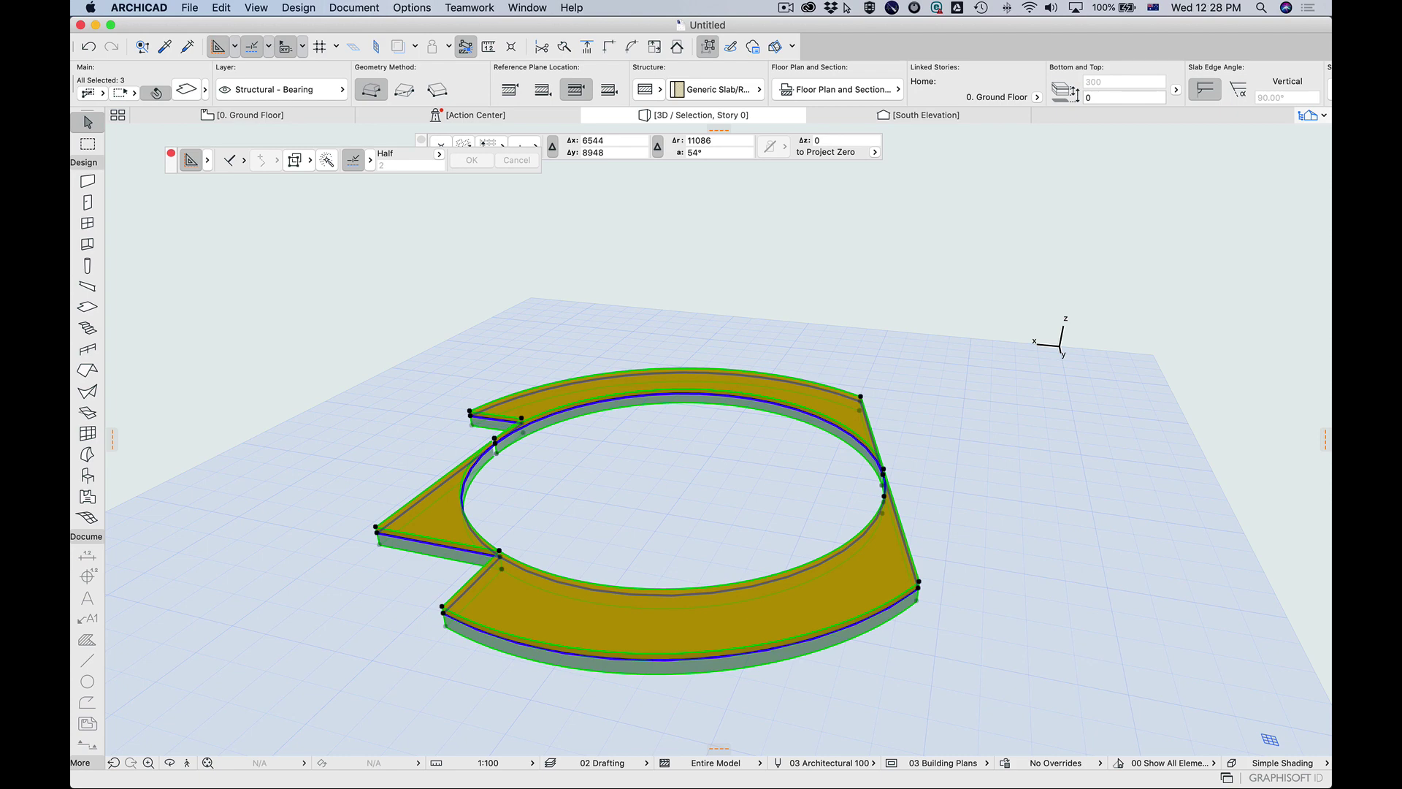
Clear the slab selection to inspect the isolated slabs, and show all elements in 3D again
key("Escape")
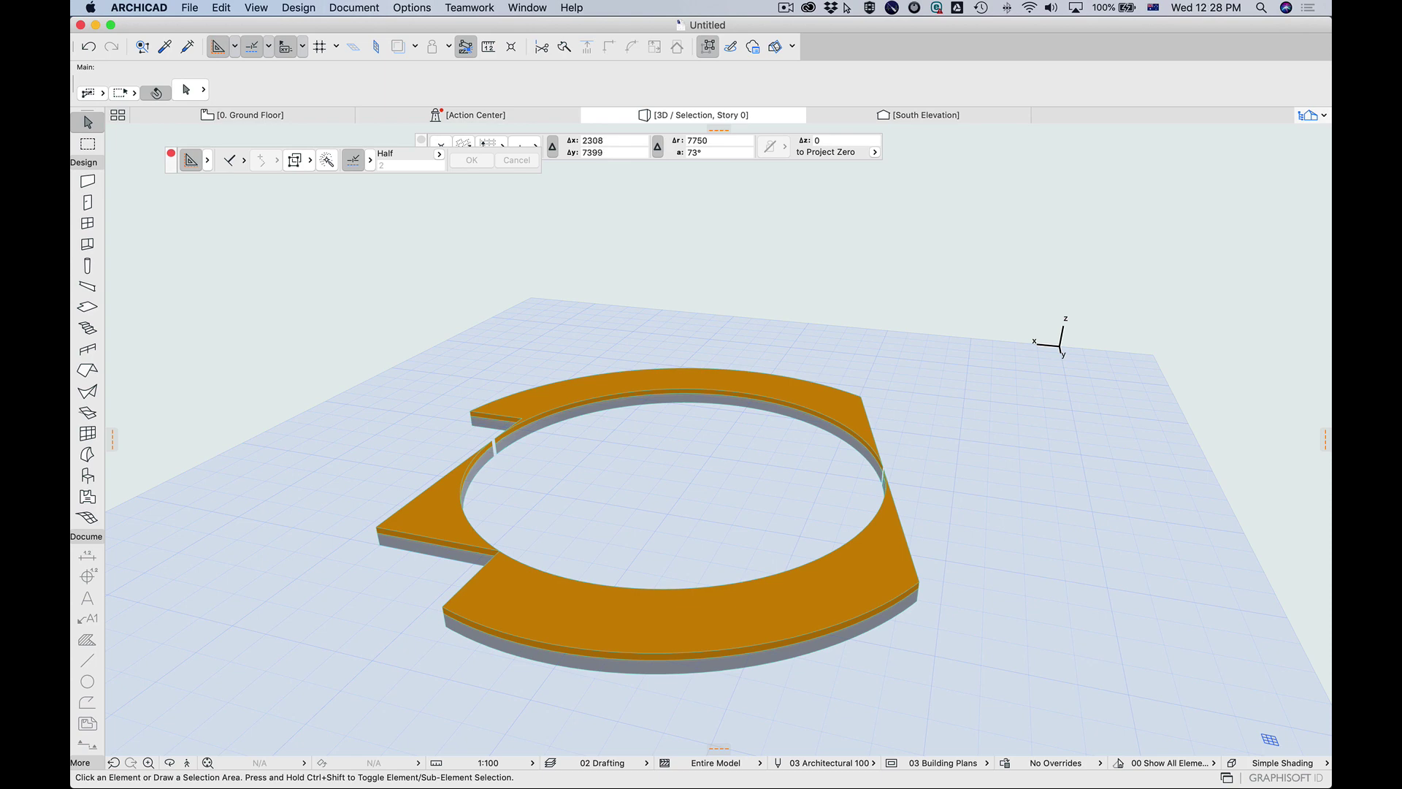
left_click(679, 621)
key("Escape")
key("F4")
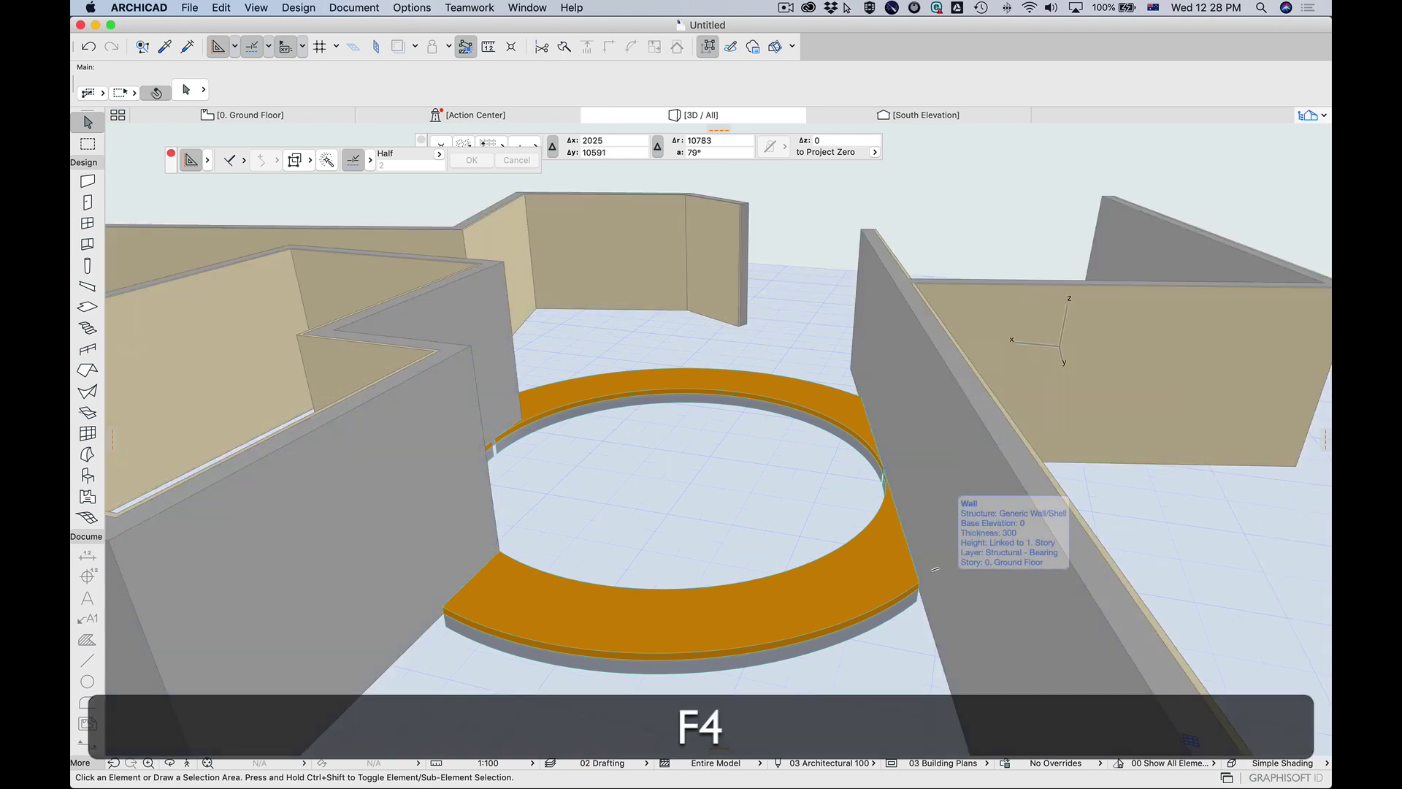
mouse_move(935, 568)
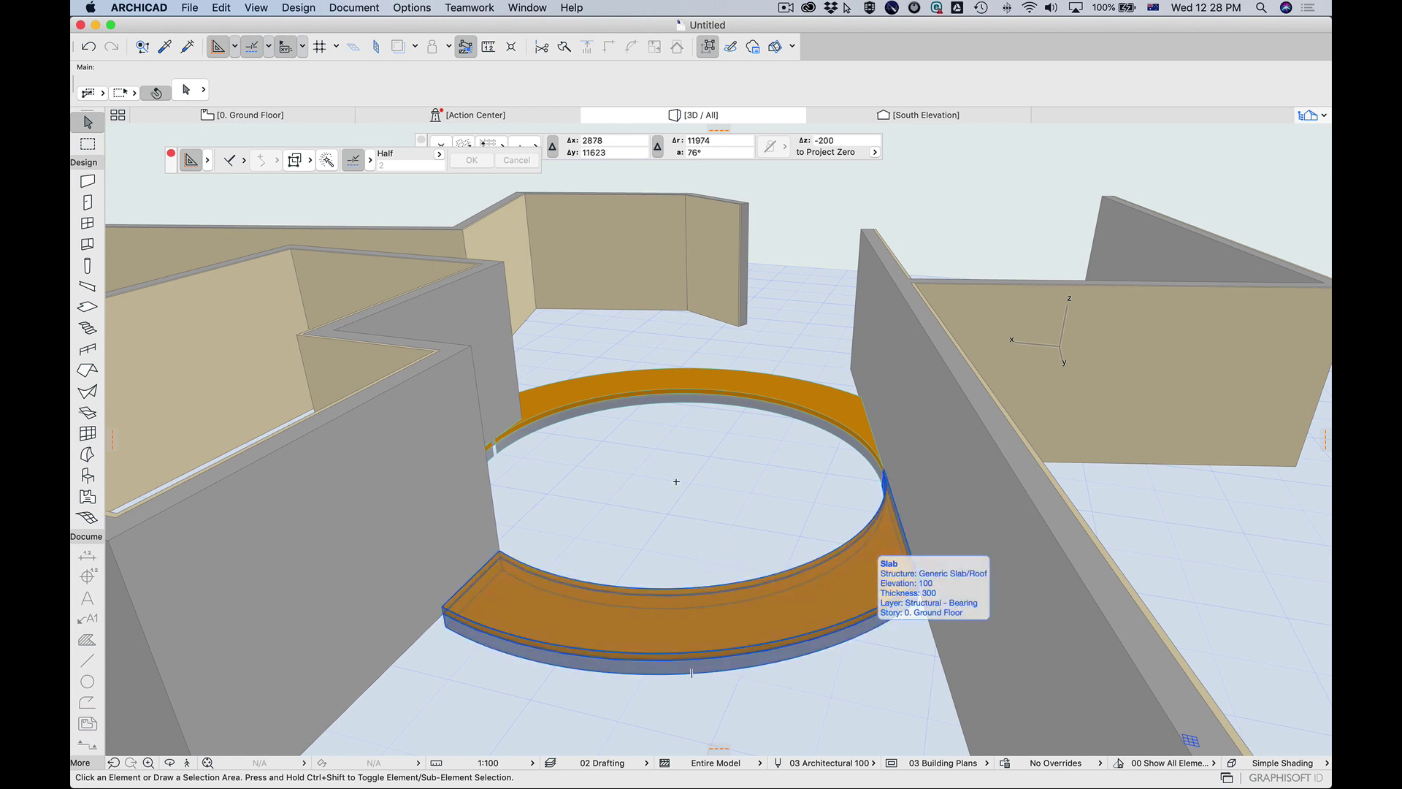
Isolate the straight wall beside the ring slabs in 3D, clear the selection and show all elements again
left_click(921, 512)
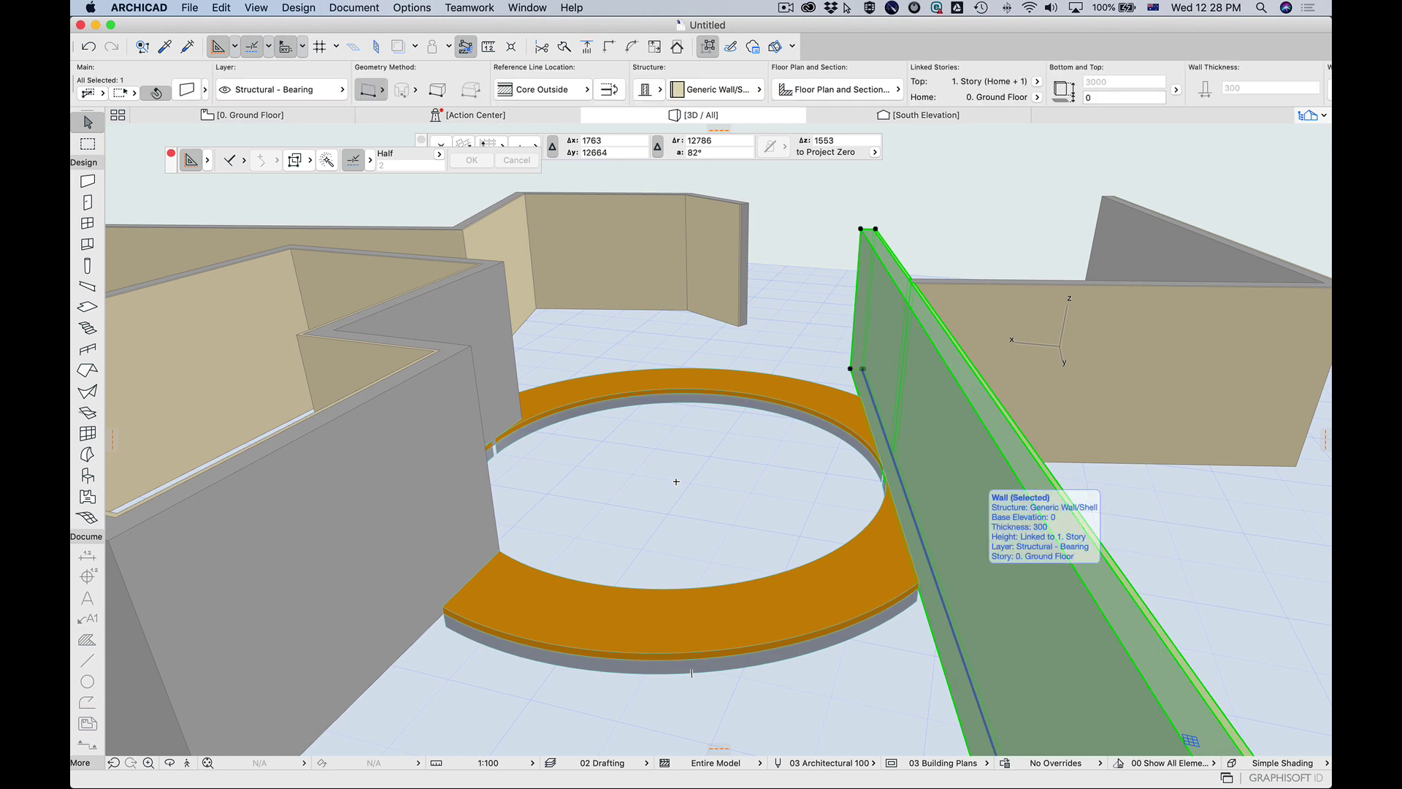
key("F4")
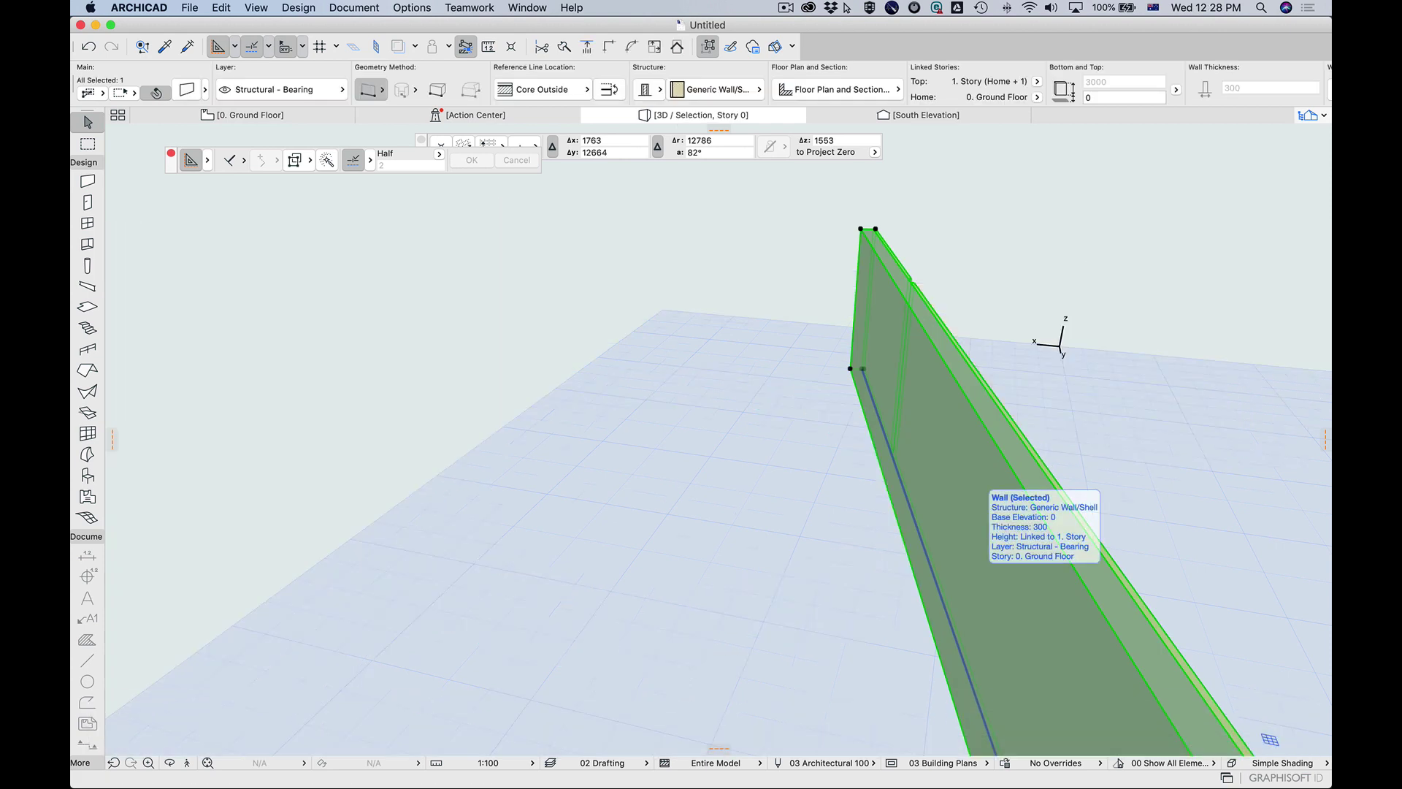
key("Escape")
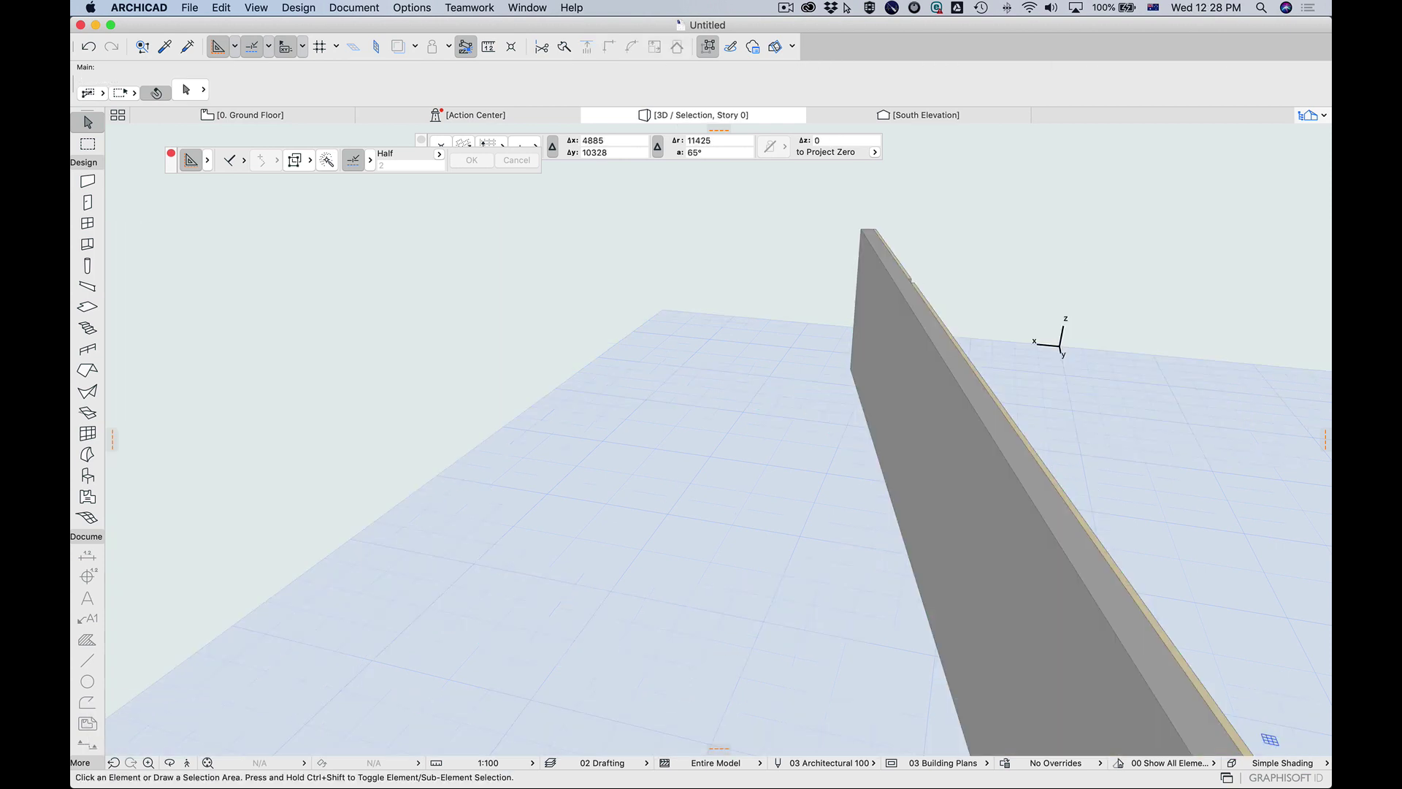
key("F4")
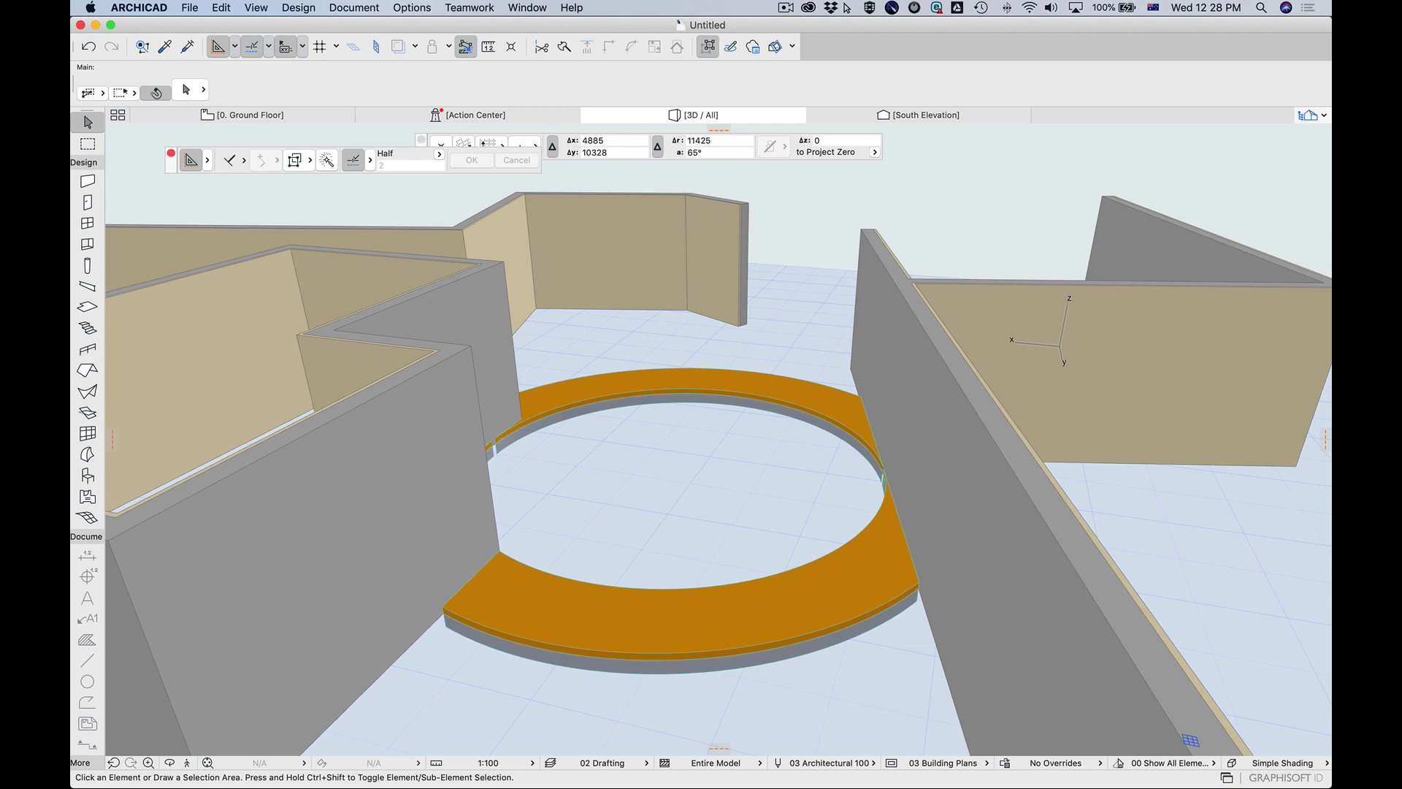
scroll(718, 473, "up", 3)
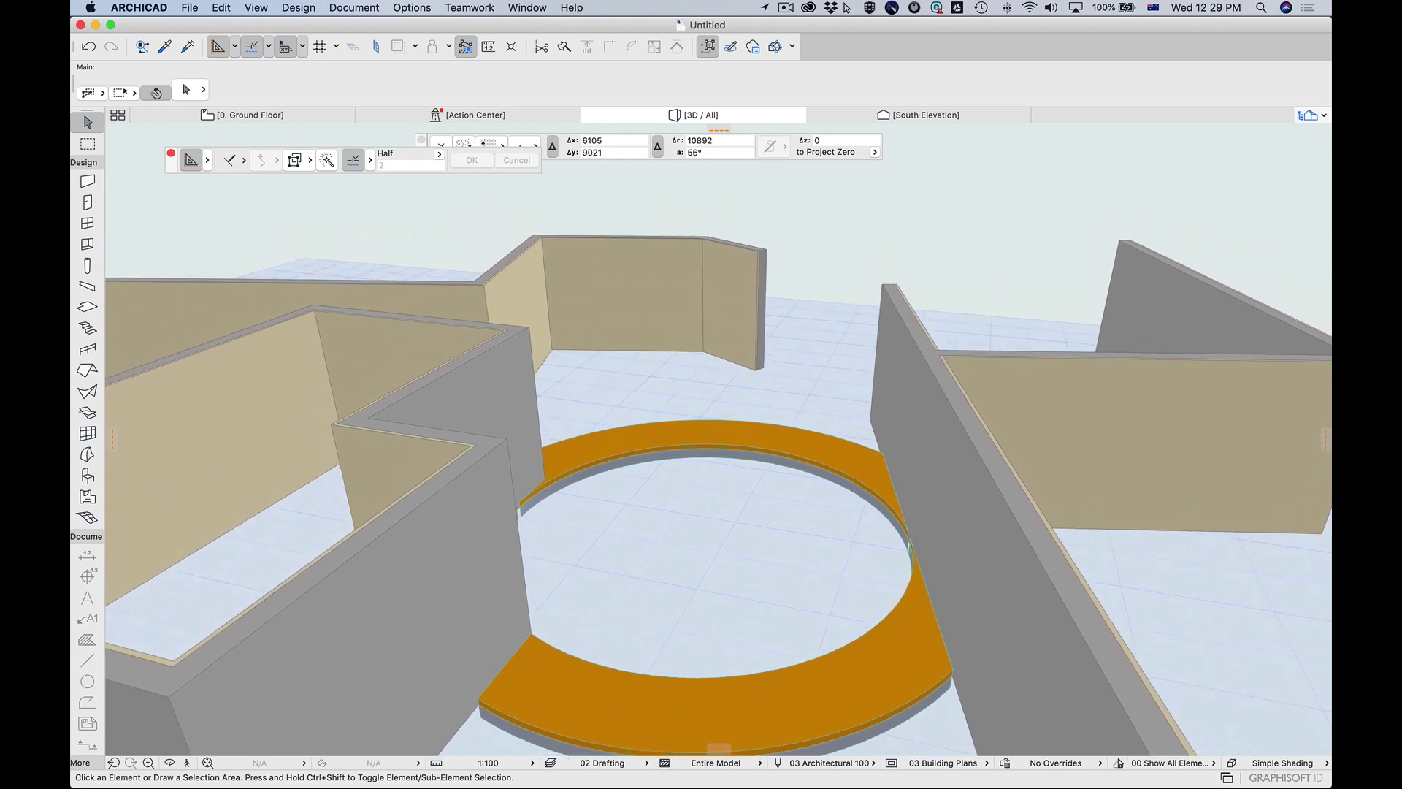
scroll(719, 438, "left", 3)
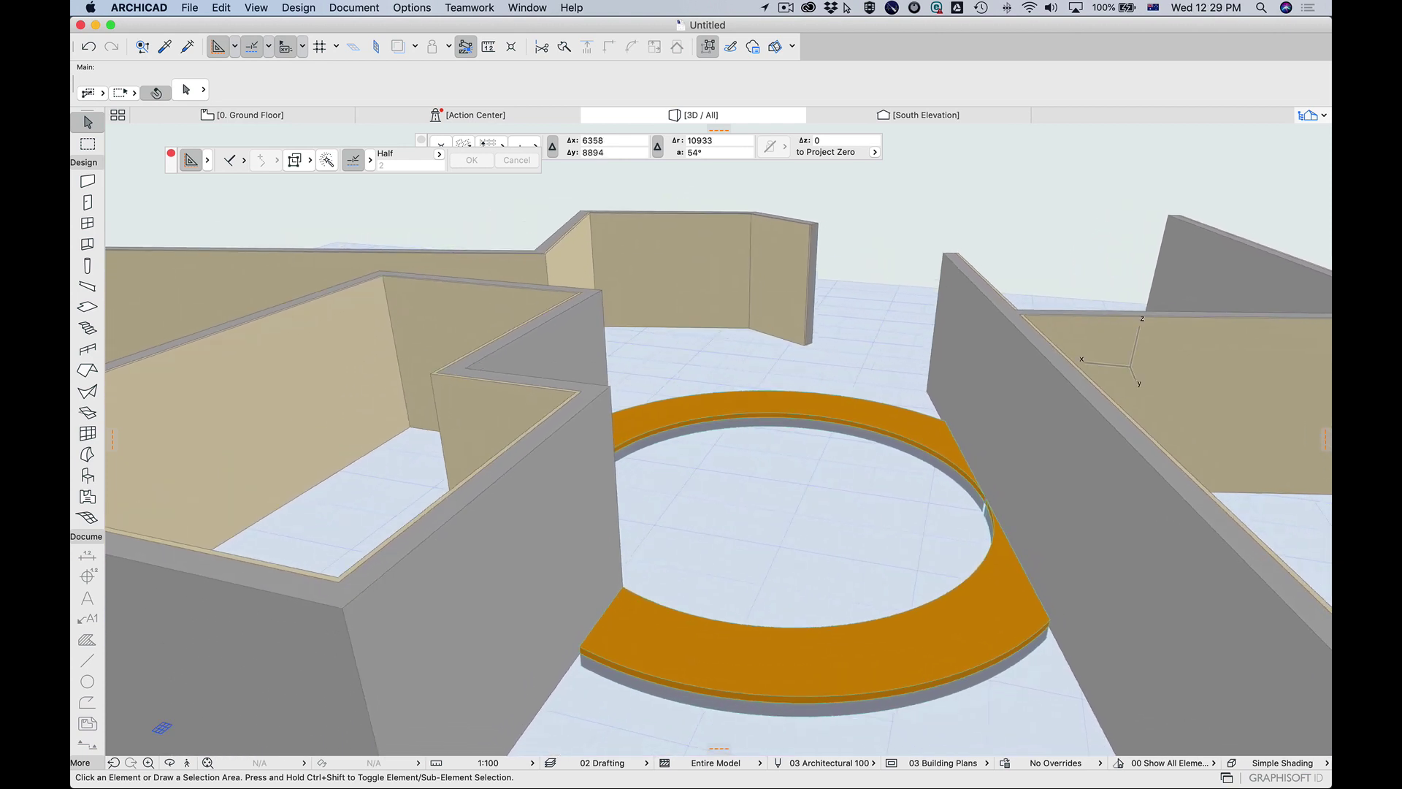
Return to the ground floor plan and start a wall from the midpoint of the long sloping wall south-east of the room
key("F2")
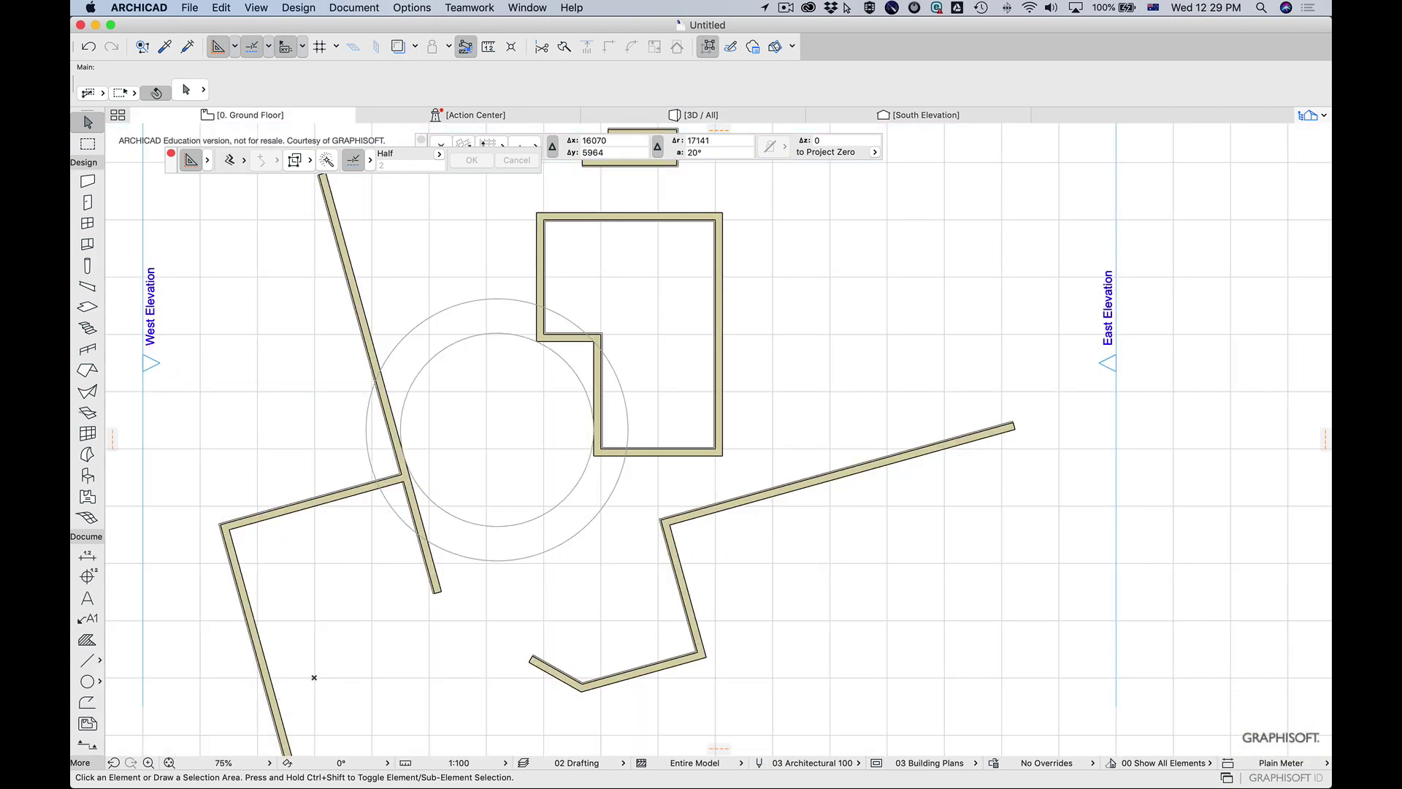
scroll(606, 591, "down", 5)
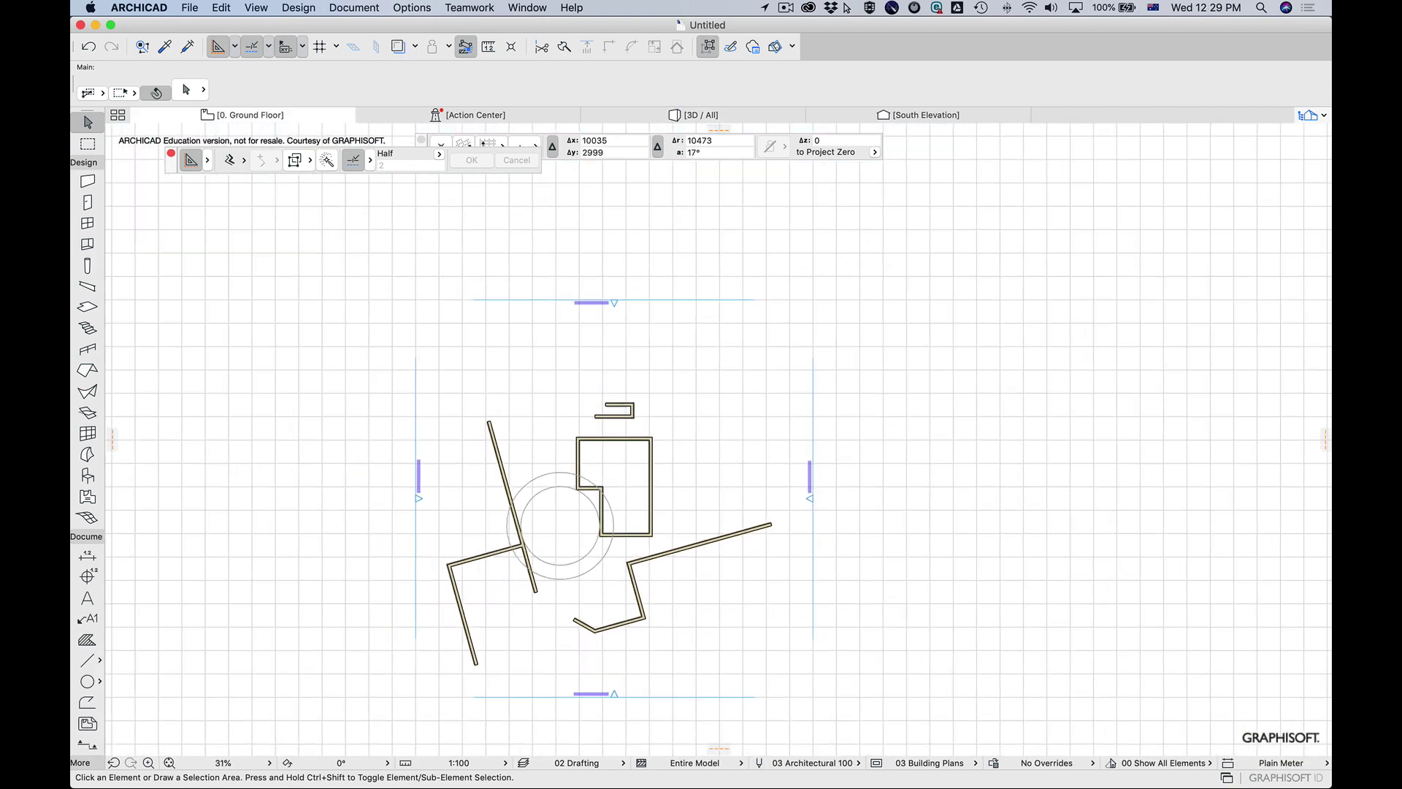
scroll(438, 644, "up", 5)
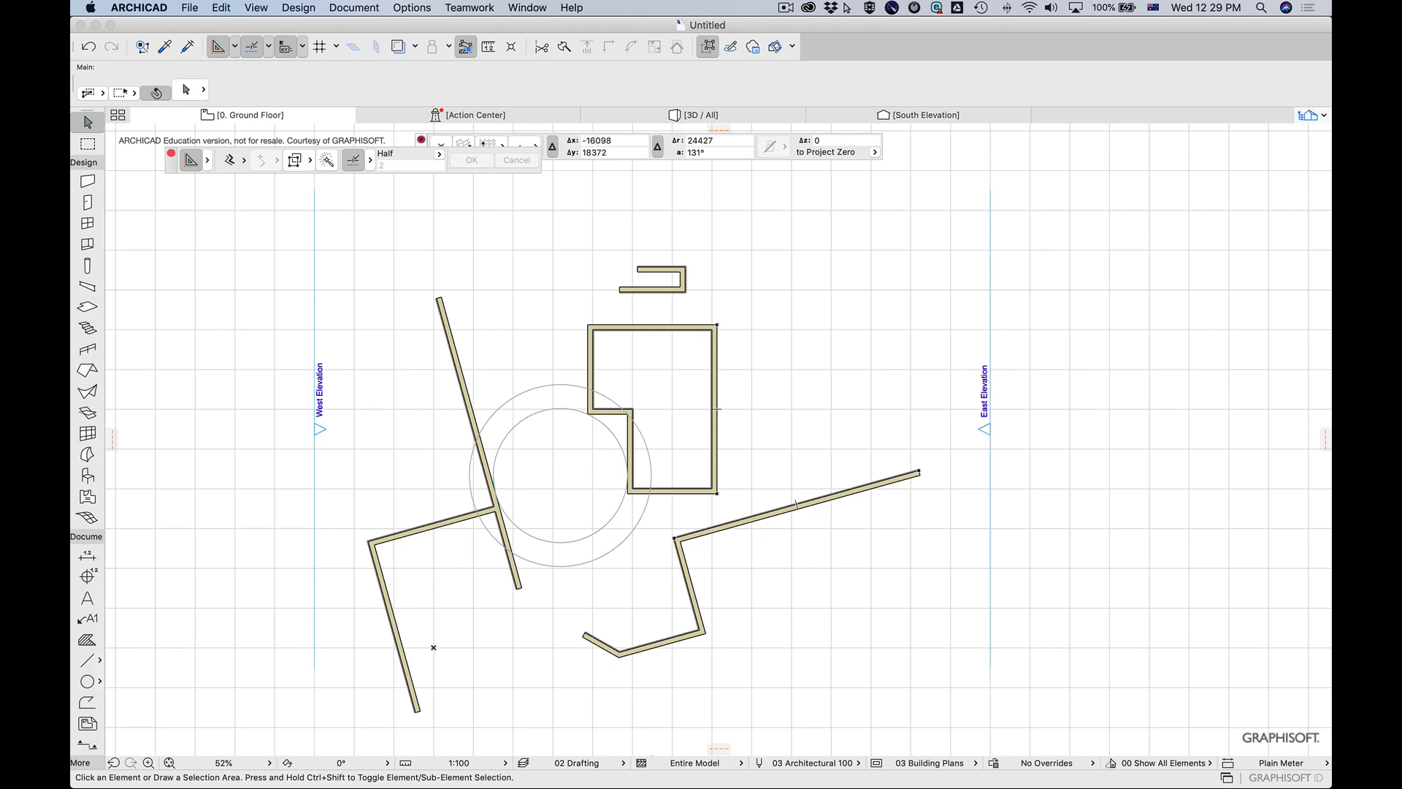
key("w")
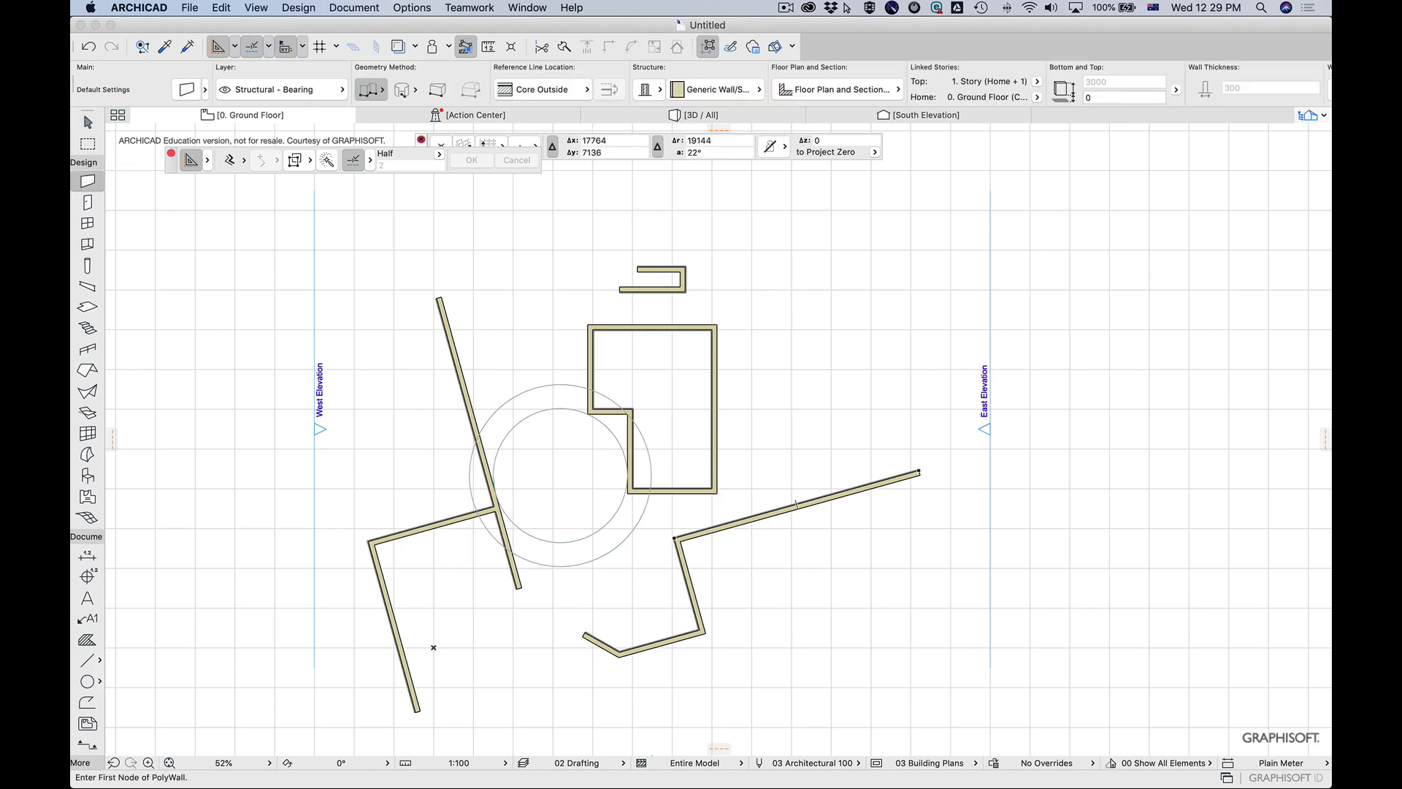
left_click(796, 504)
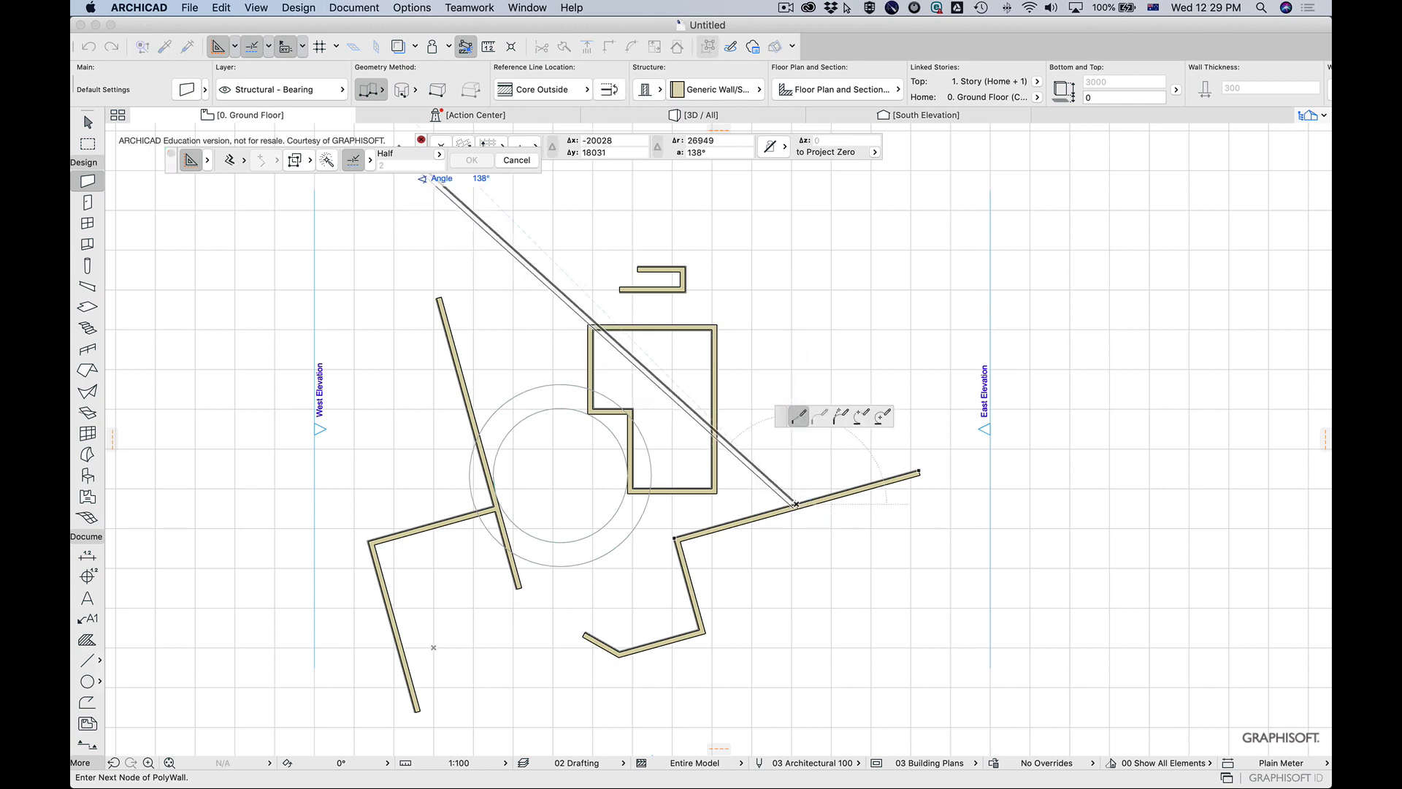
Set the special snap points to Divisions with a value of 3
left_click(439, 156)
left_click(511, 170)
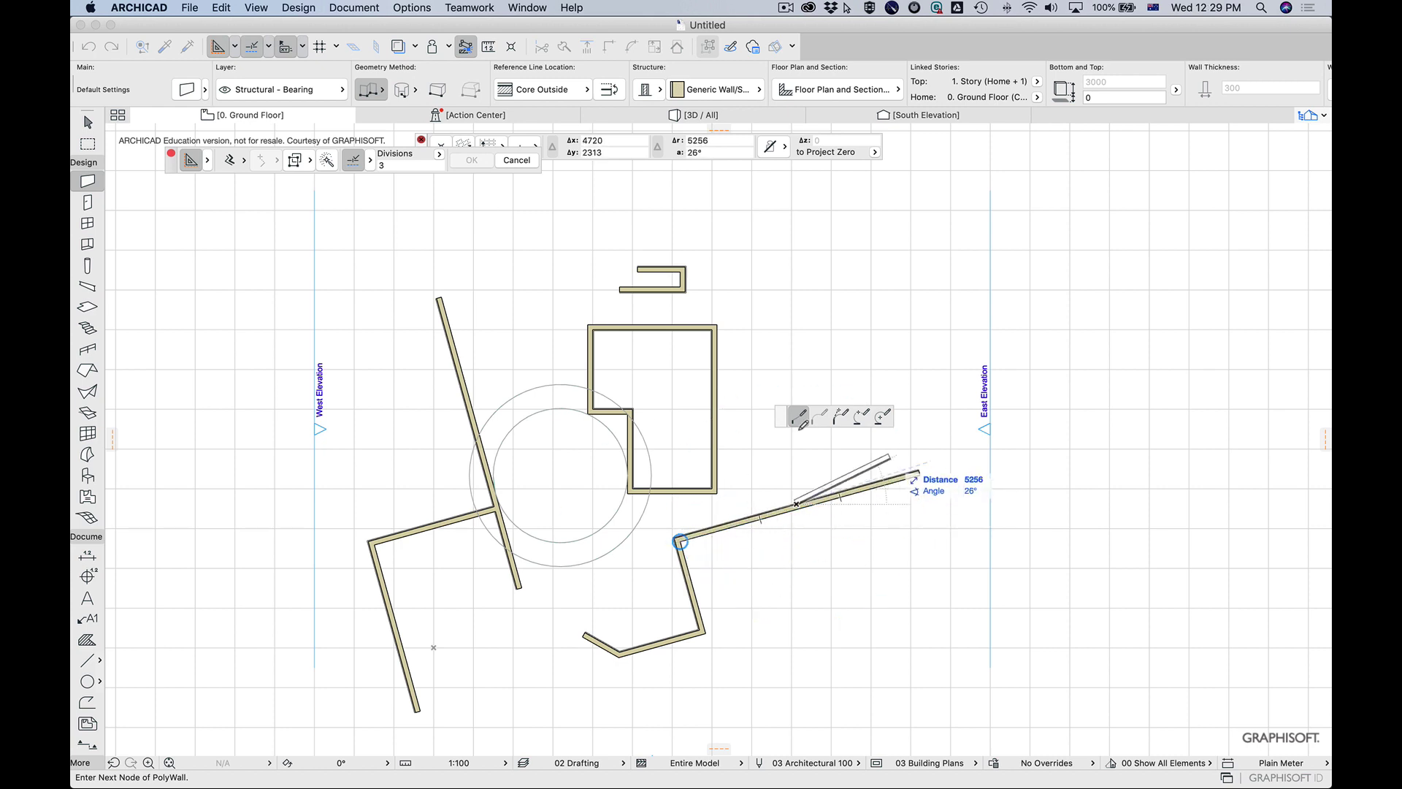
left_click(439, 156)
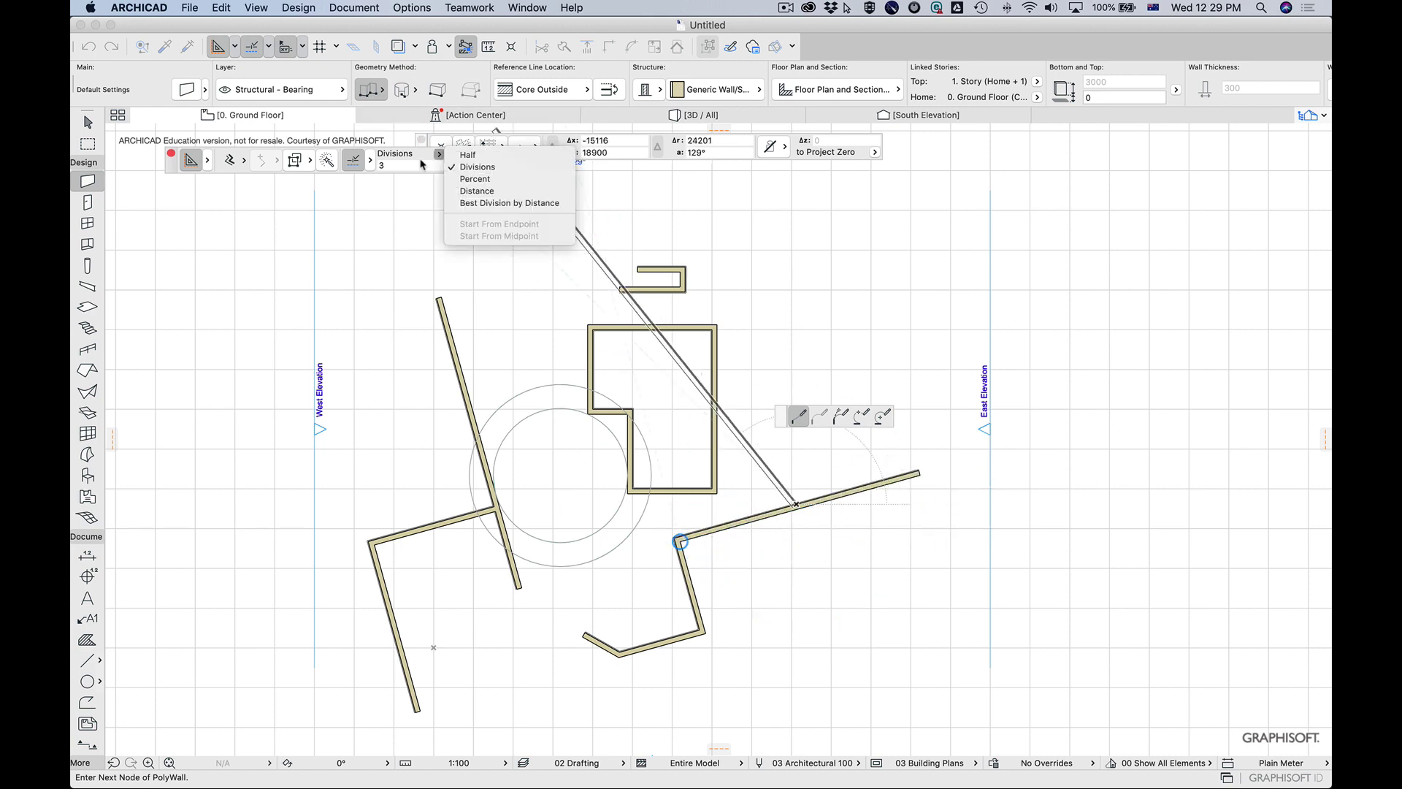
left_click(477, 166)
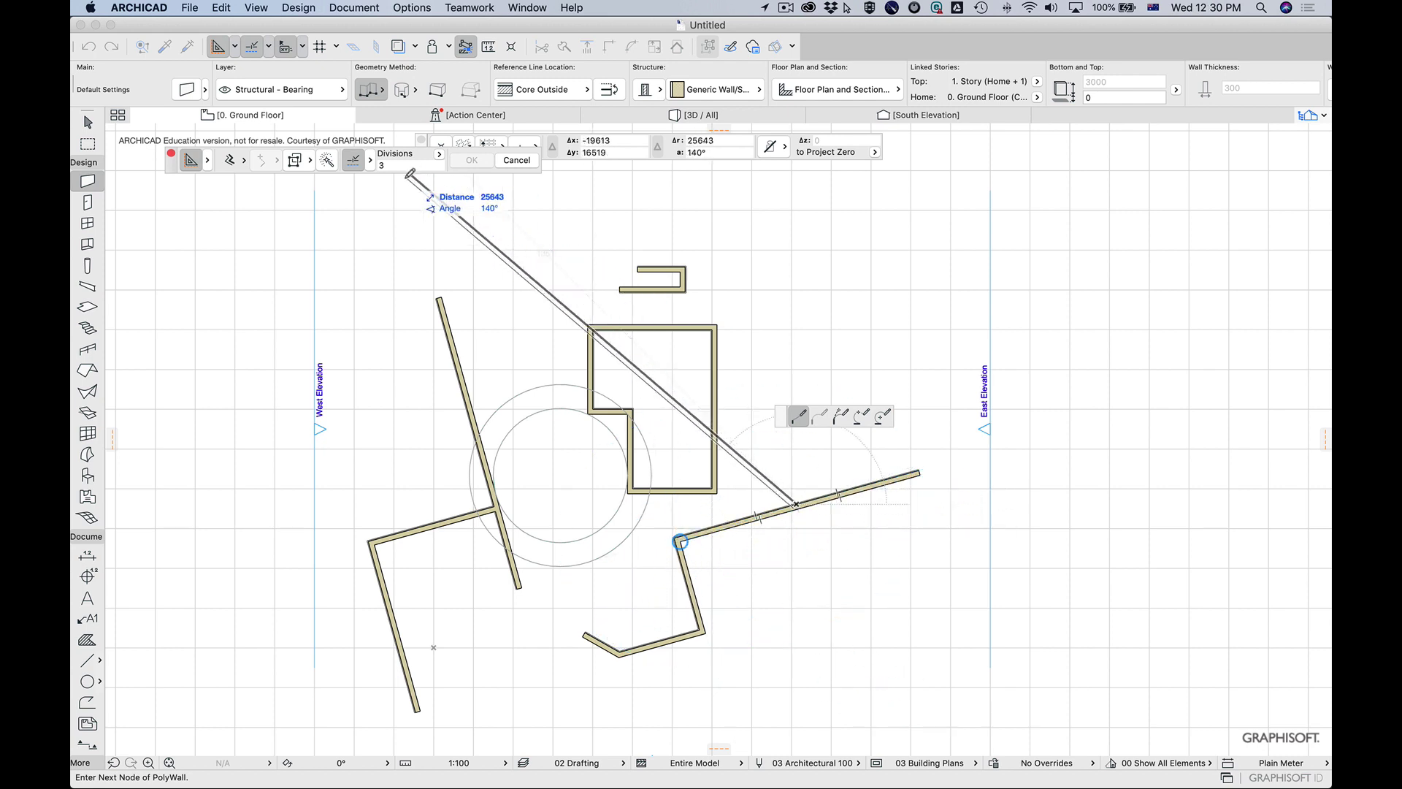
Set the special snap points to Percent at 20.00, measured between intersection points
left_click(442, 155)
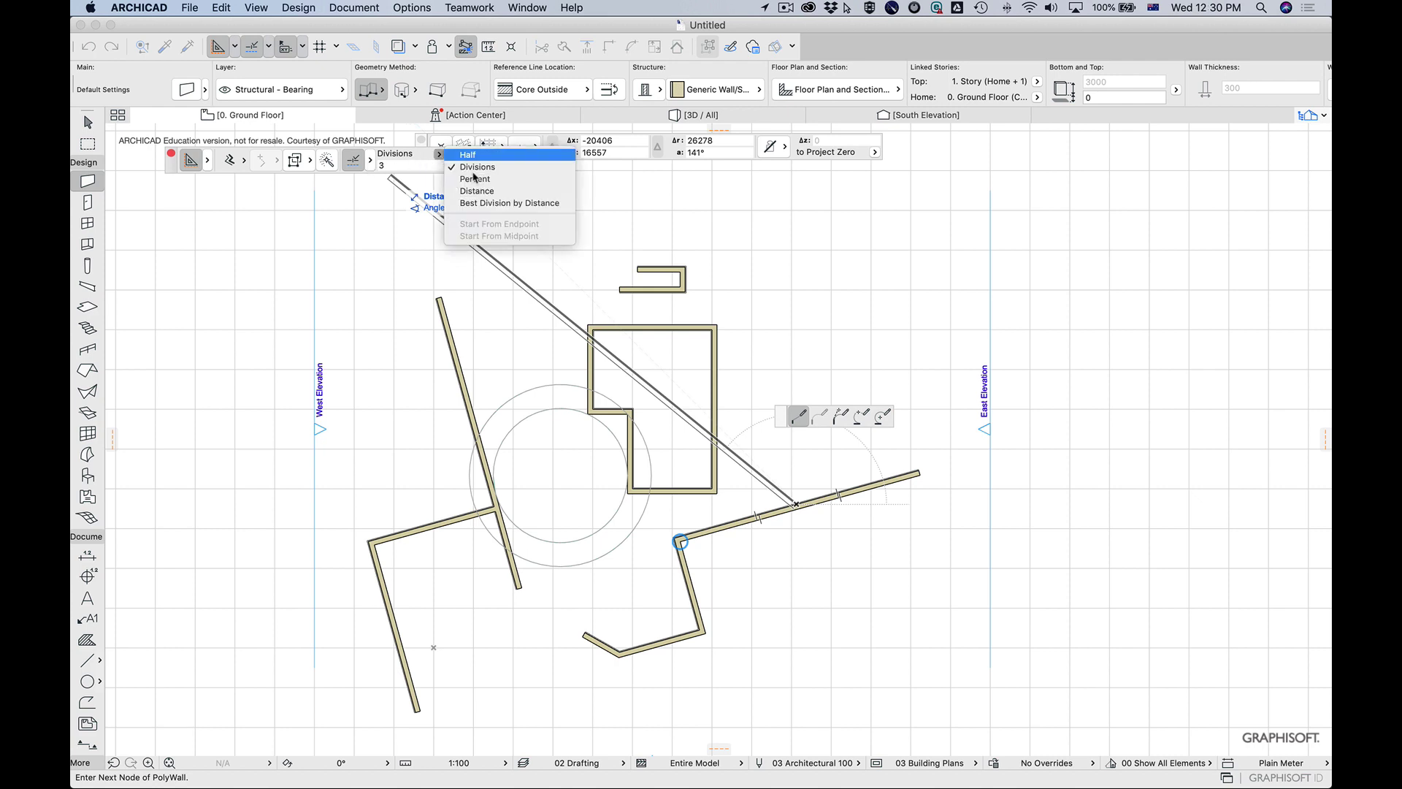
left_click(531, 180)
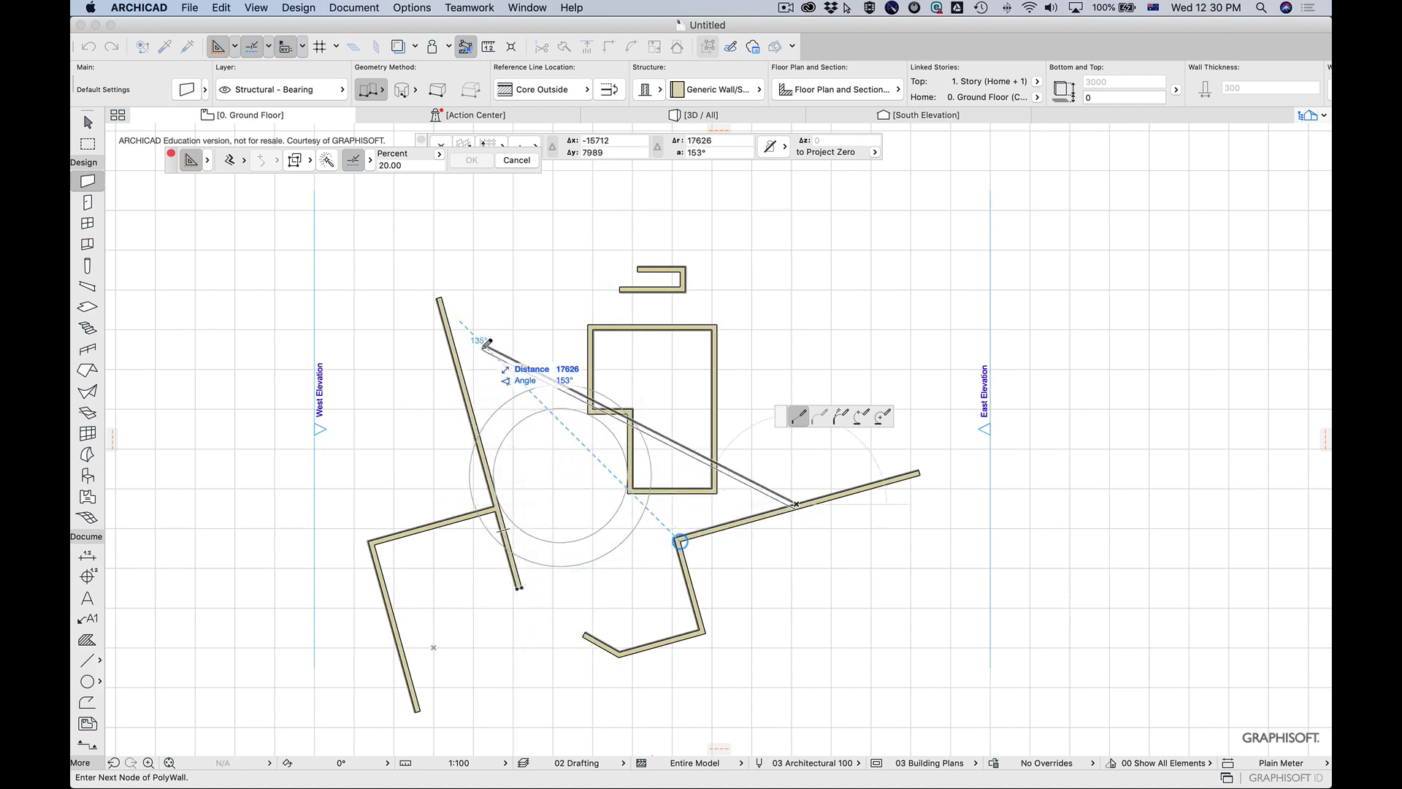
left_click(372, 160)
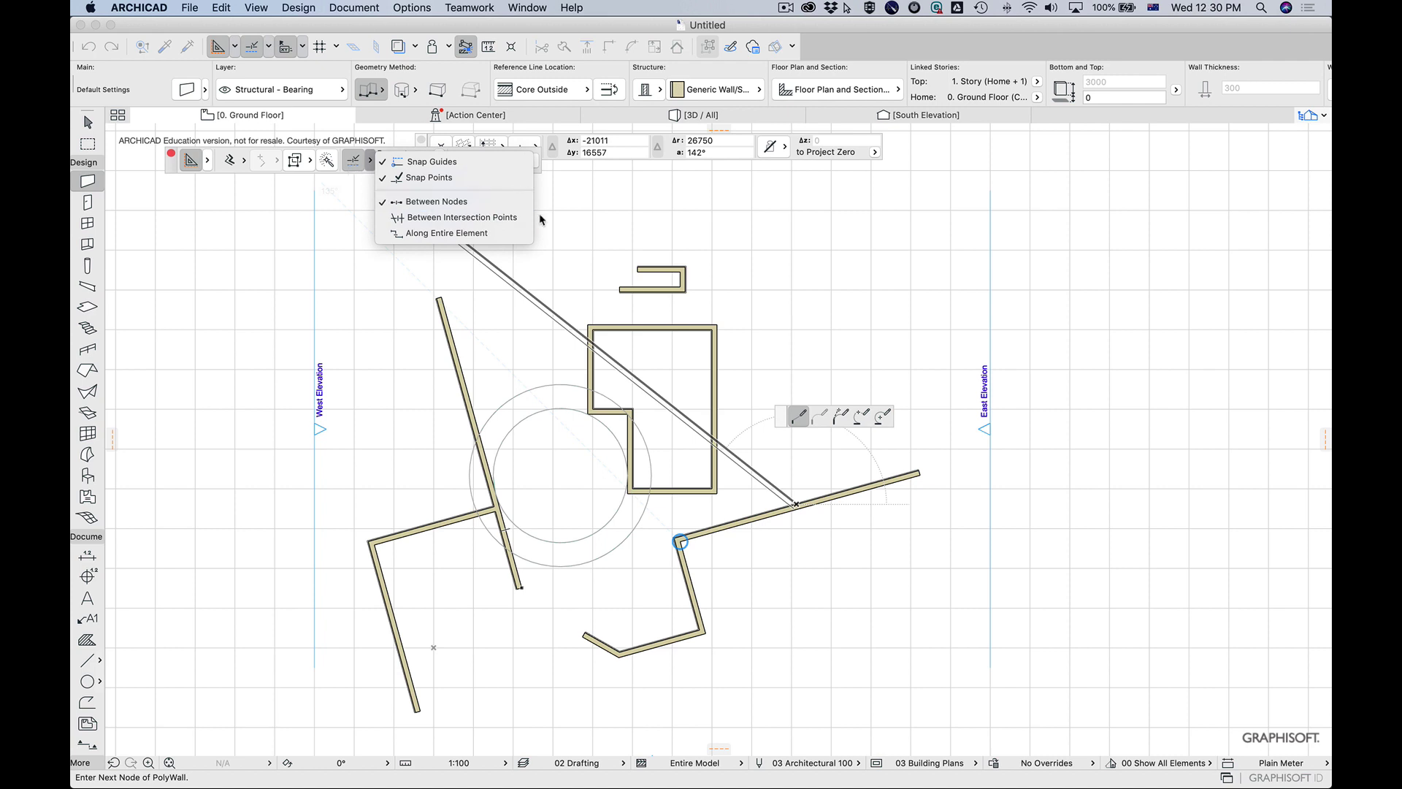
left_click(484, 222)
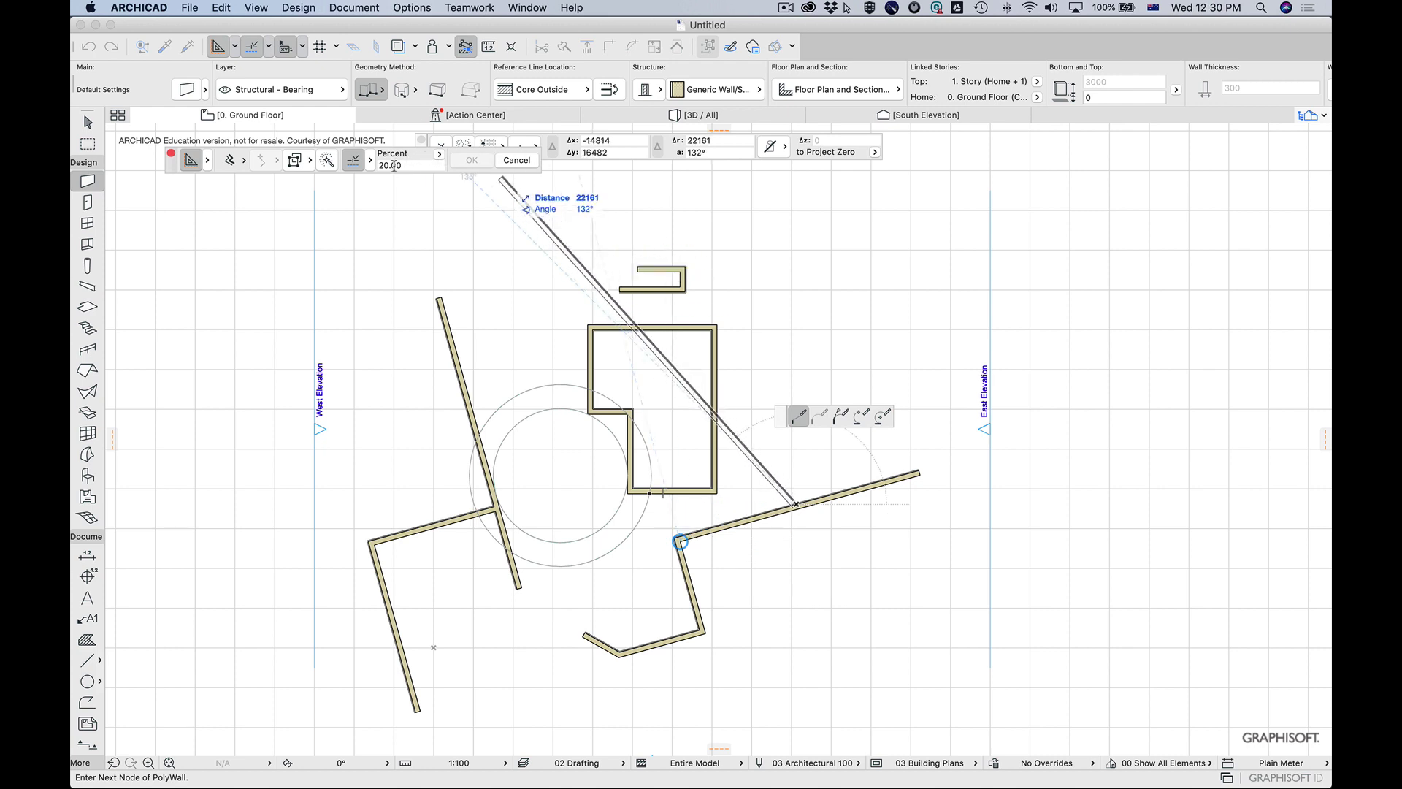
Switch the special snap points to Distance with a value of 1000
left_click(440, 155)
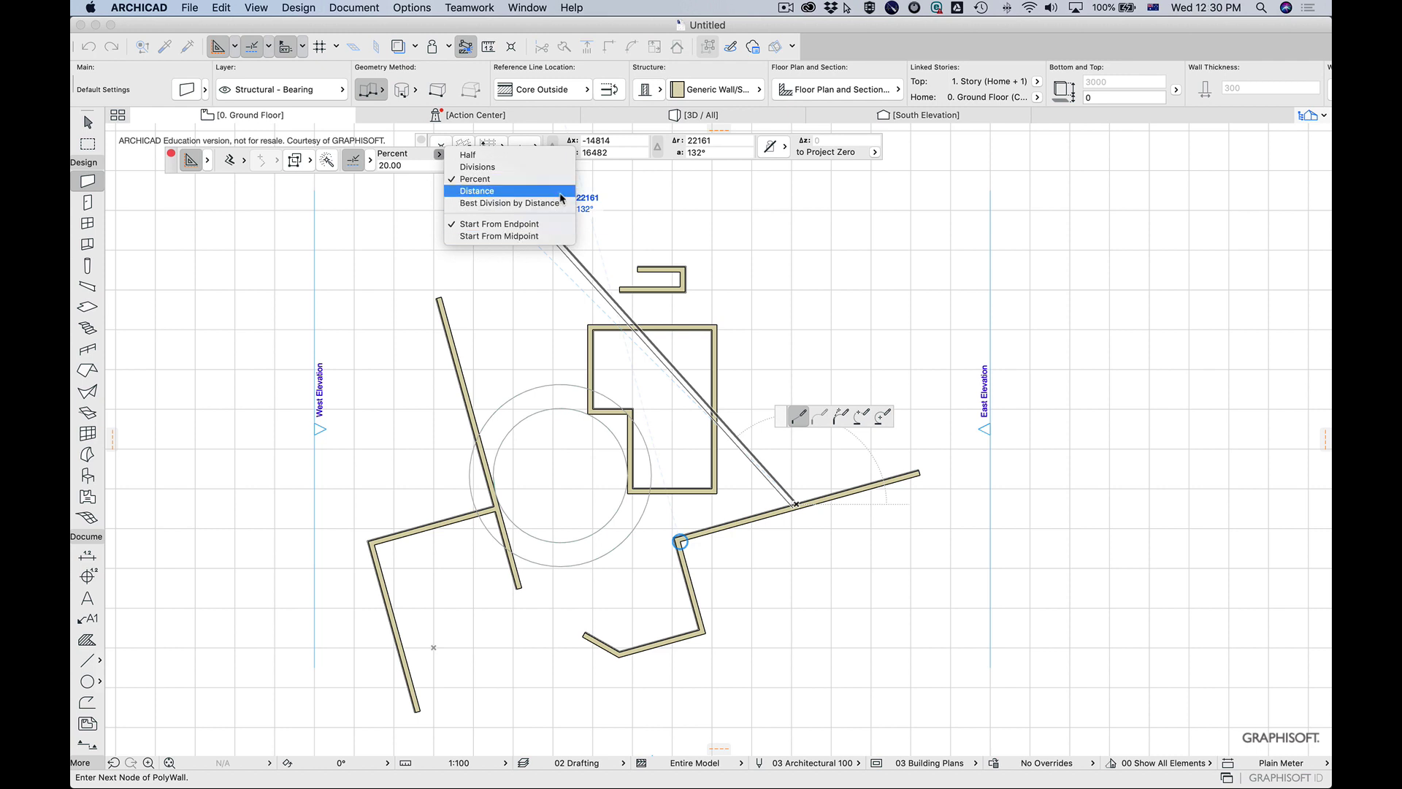
left_click(523, 191)
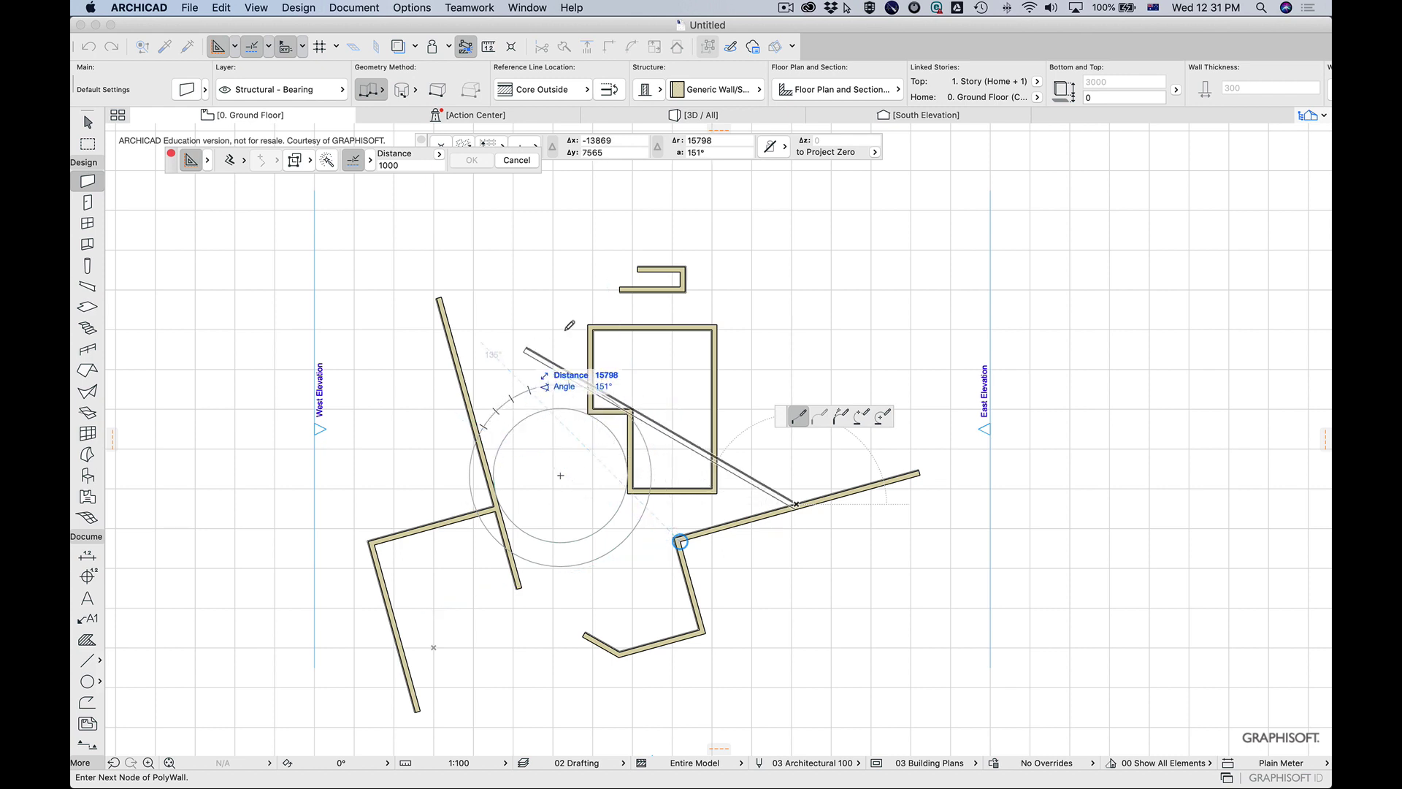
left_click(438, 155)
left_click(438, 155)
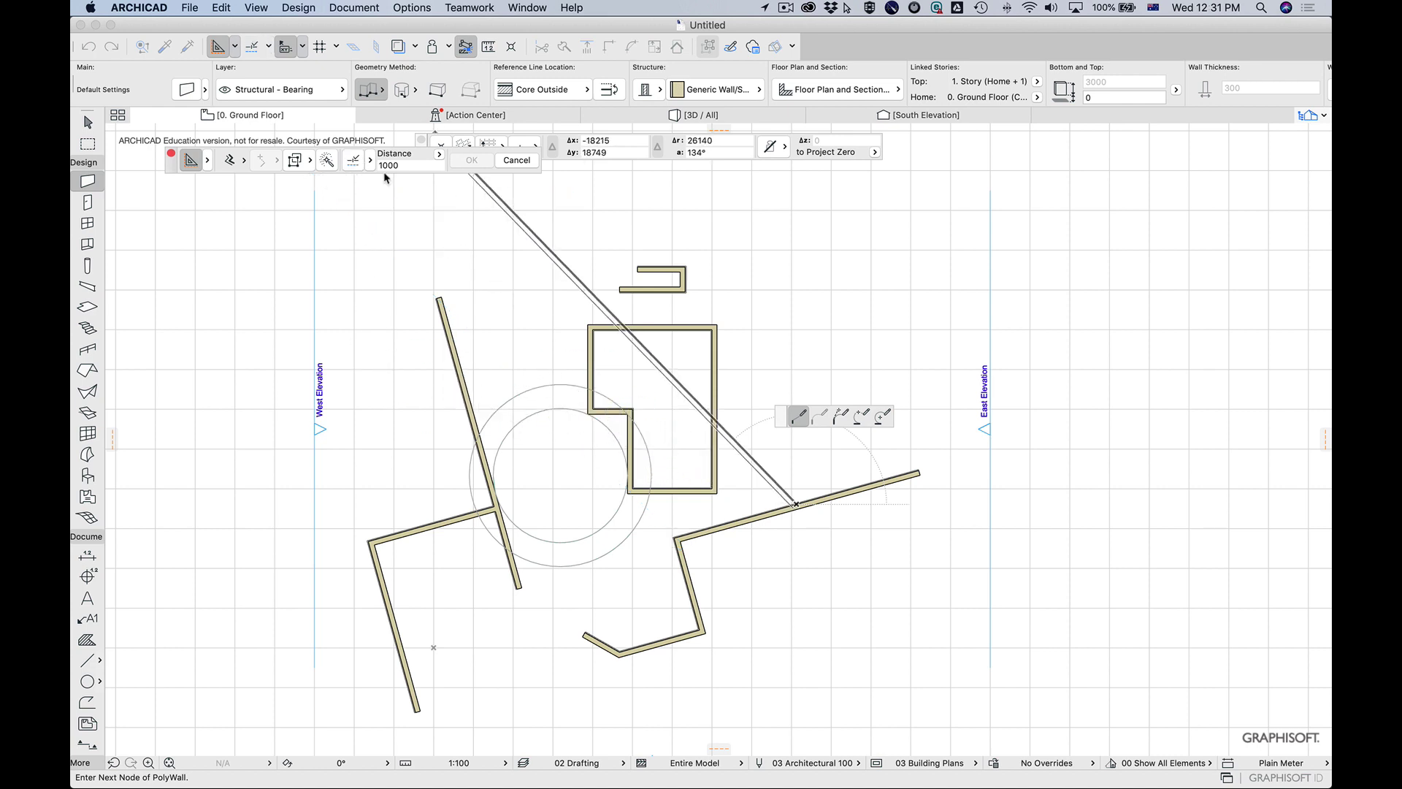
Turn the snap guides and snap points back on, and move the Control Box clear of the palette it overlaps
left_click(350, 162)
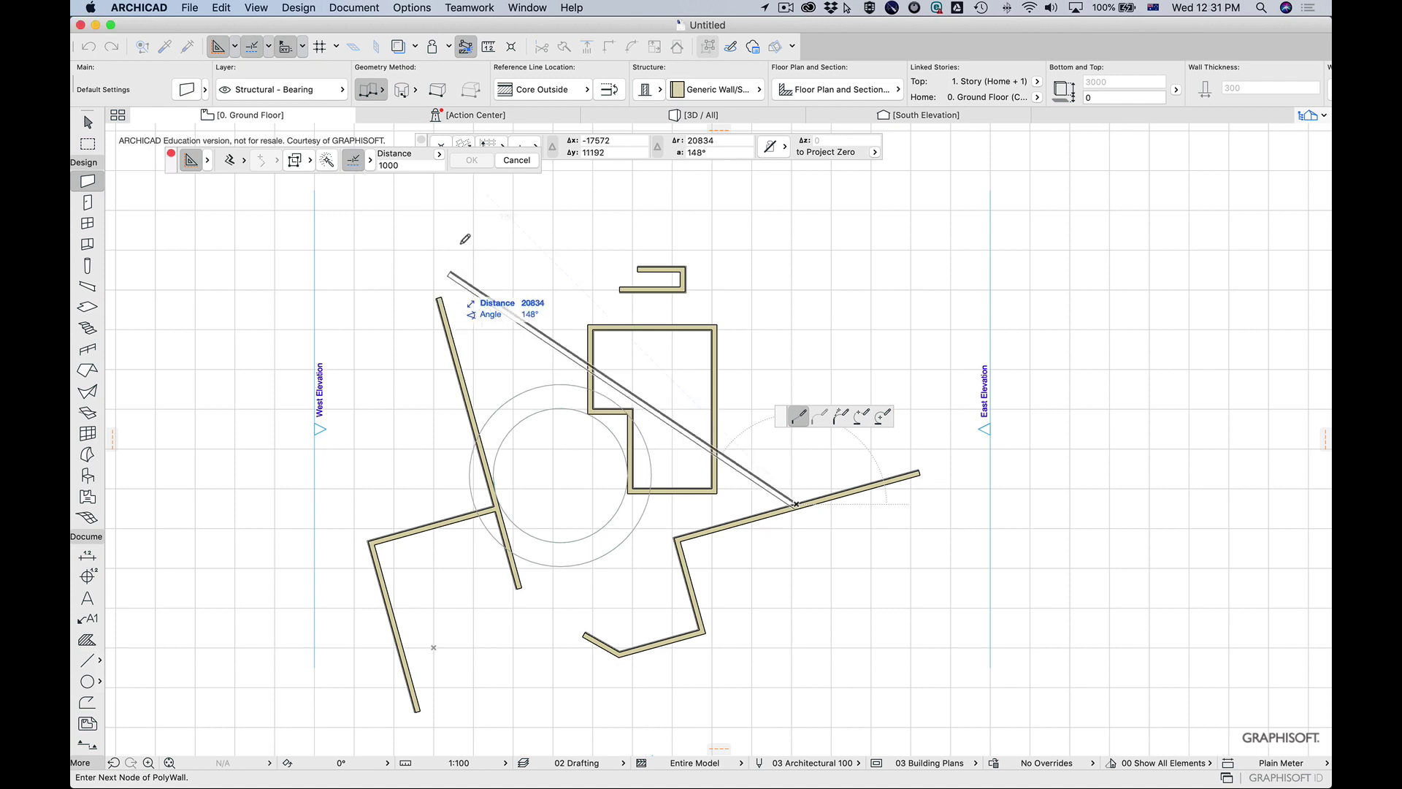
left_click_drag(171, 170, 177, 184)
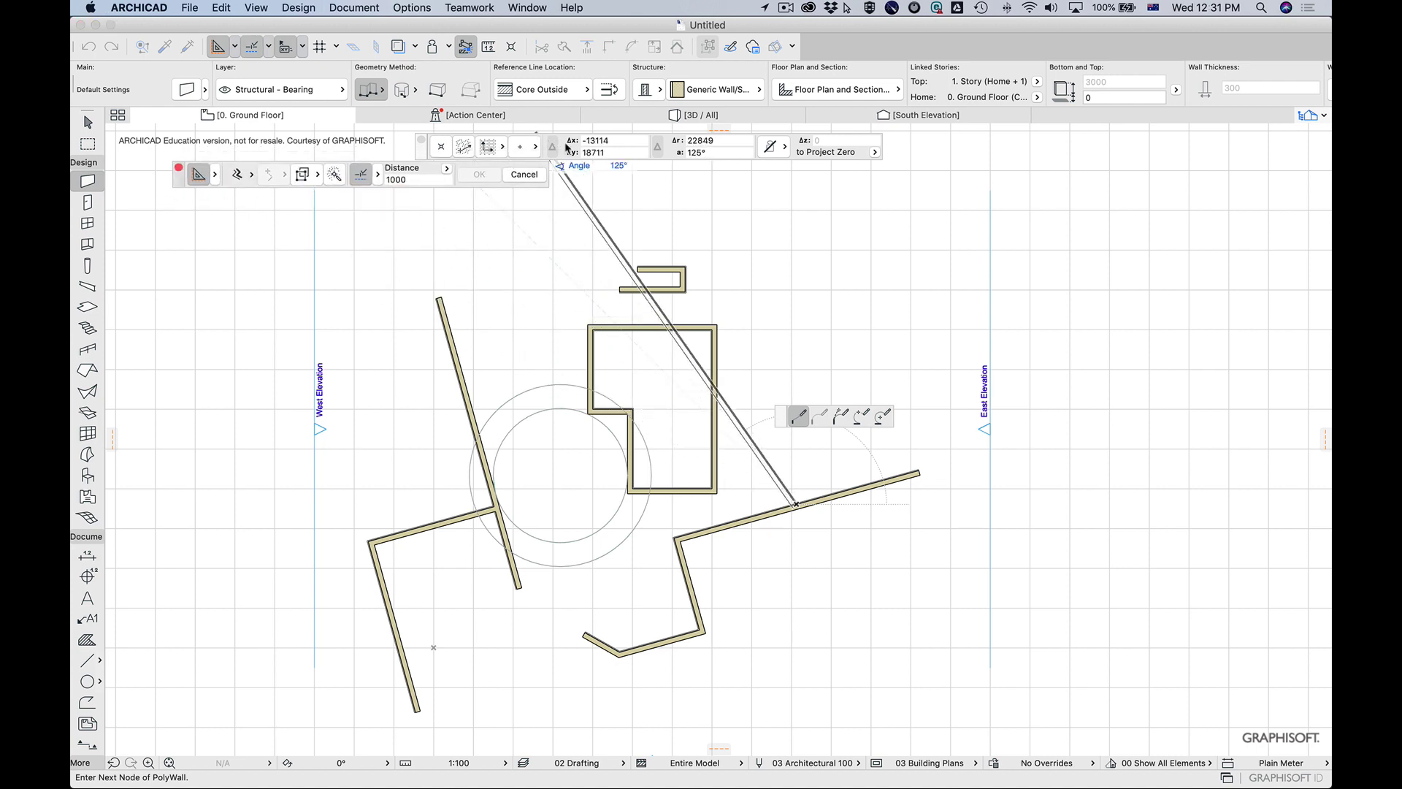